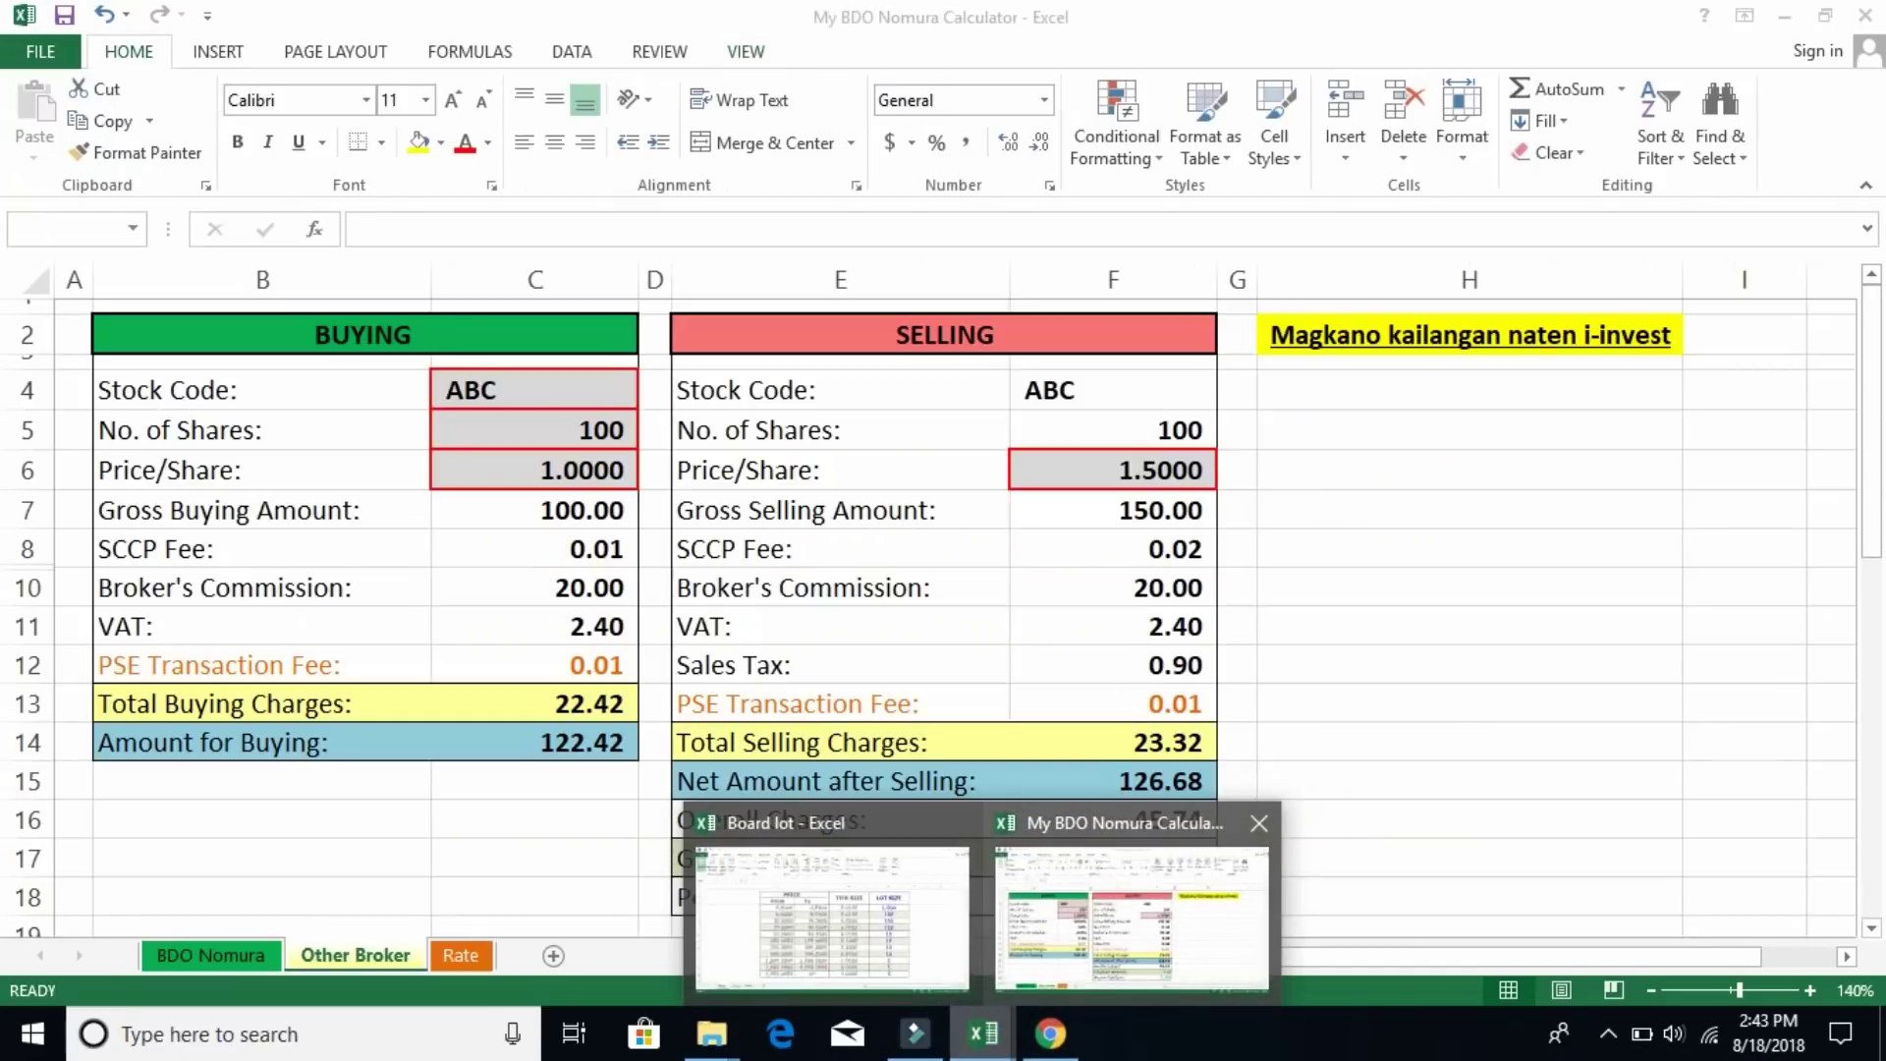
Bring up the My BDO Nomura Calculator workbook, and switch to the JFC chart in Chrome
click(1127, 939)
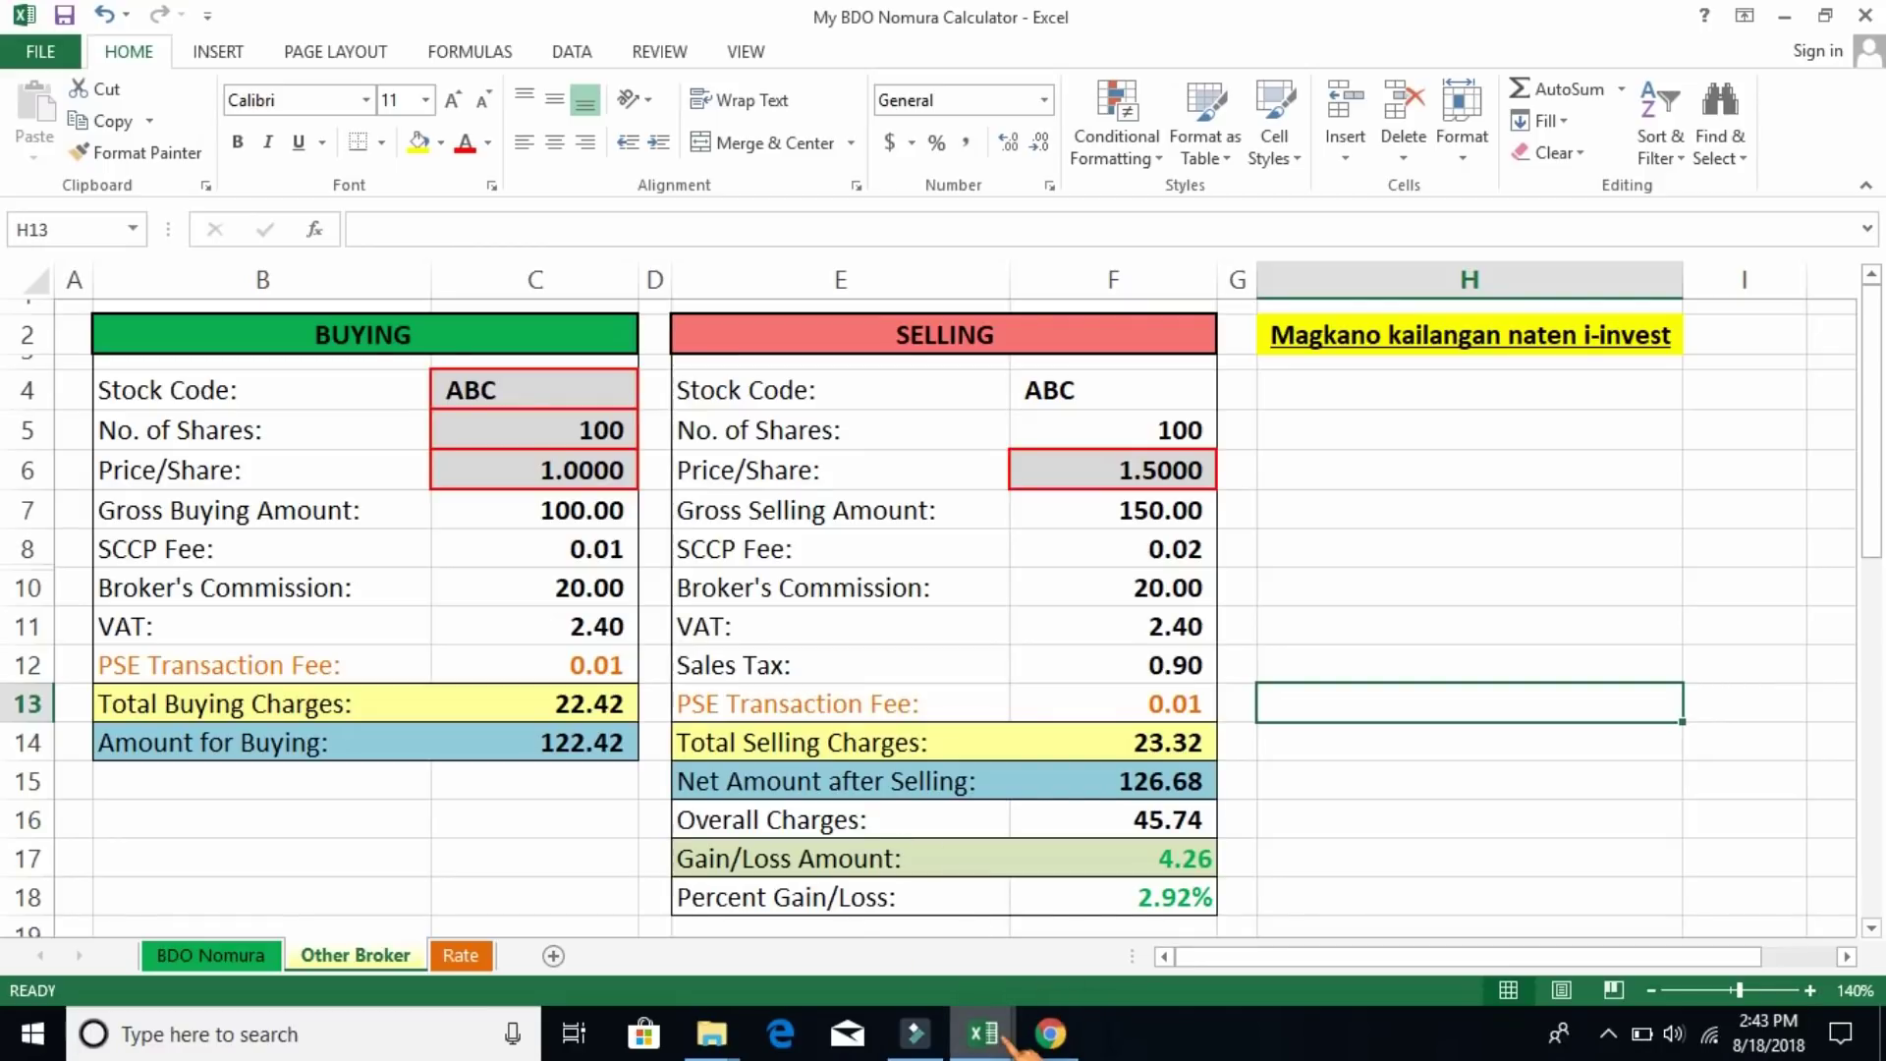
mouse_move(1011, 1046)
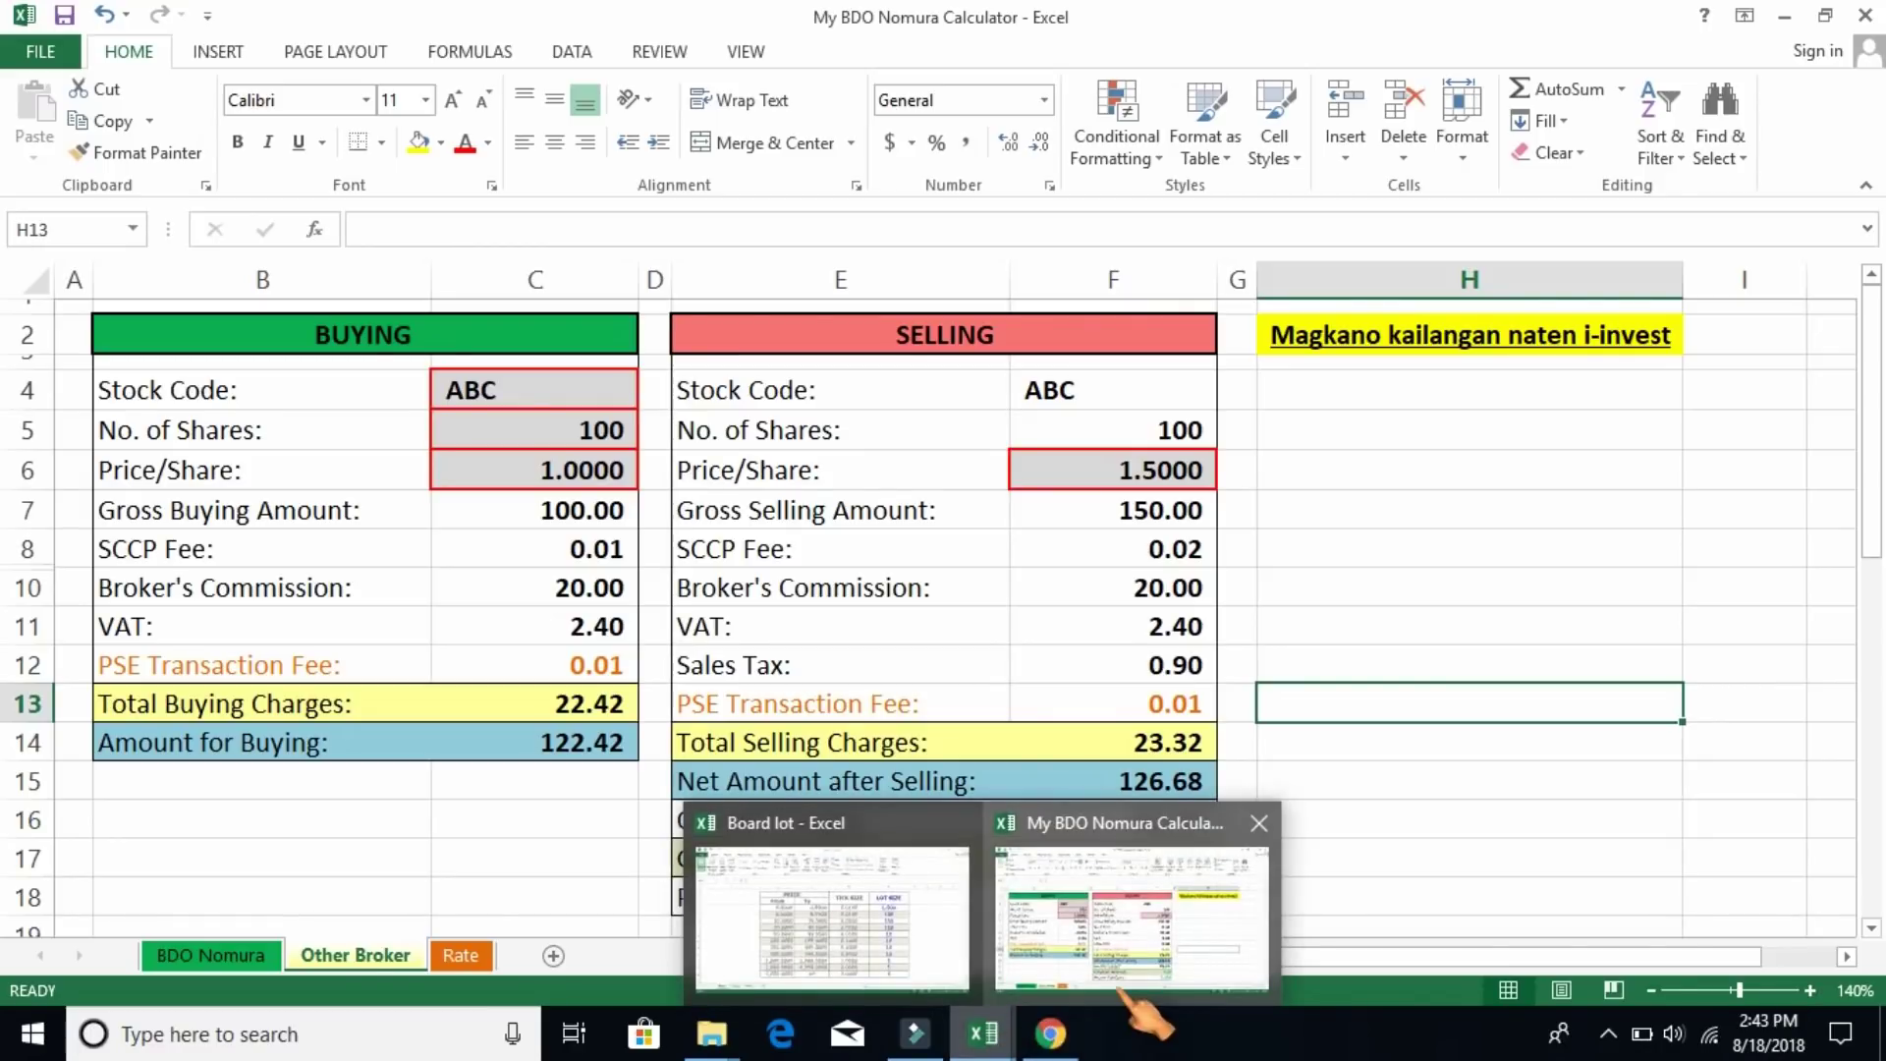
click(1049, 918)
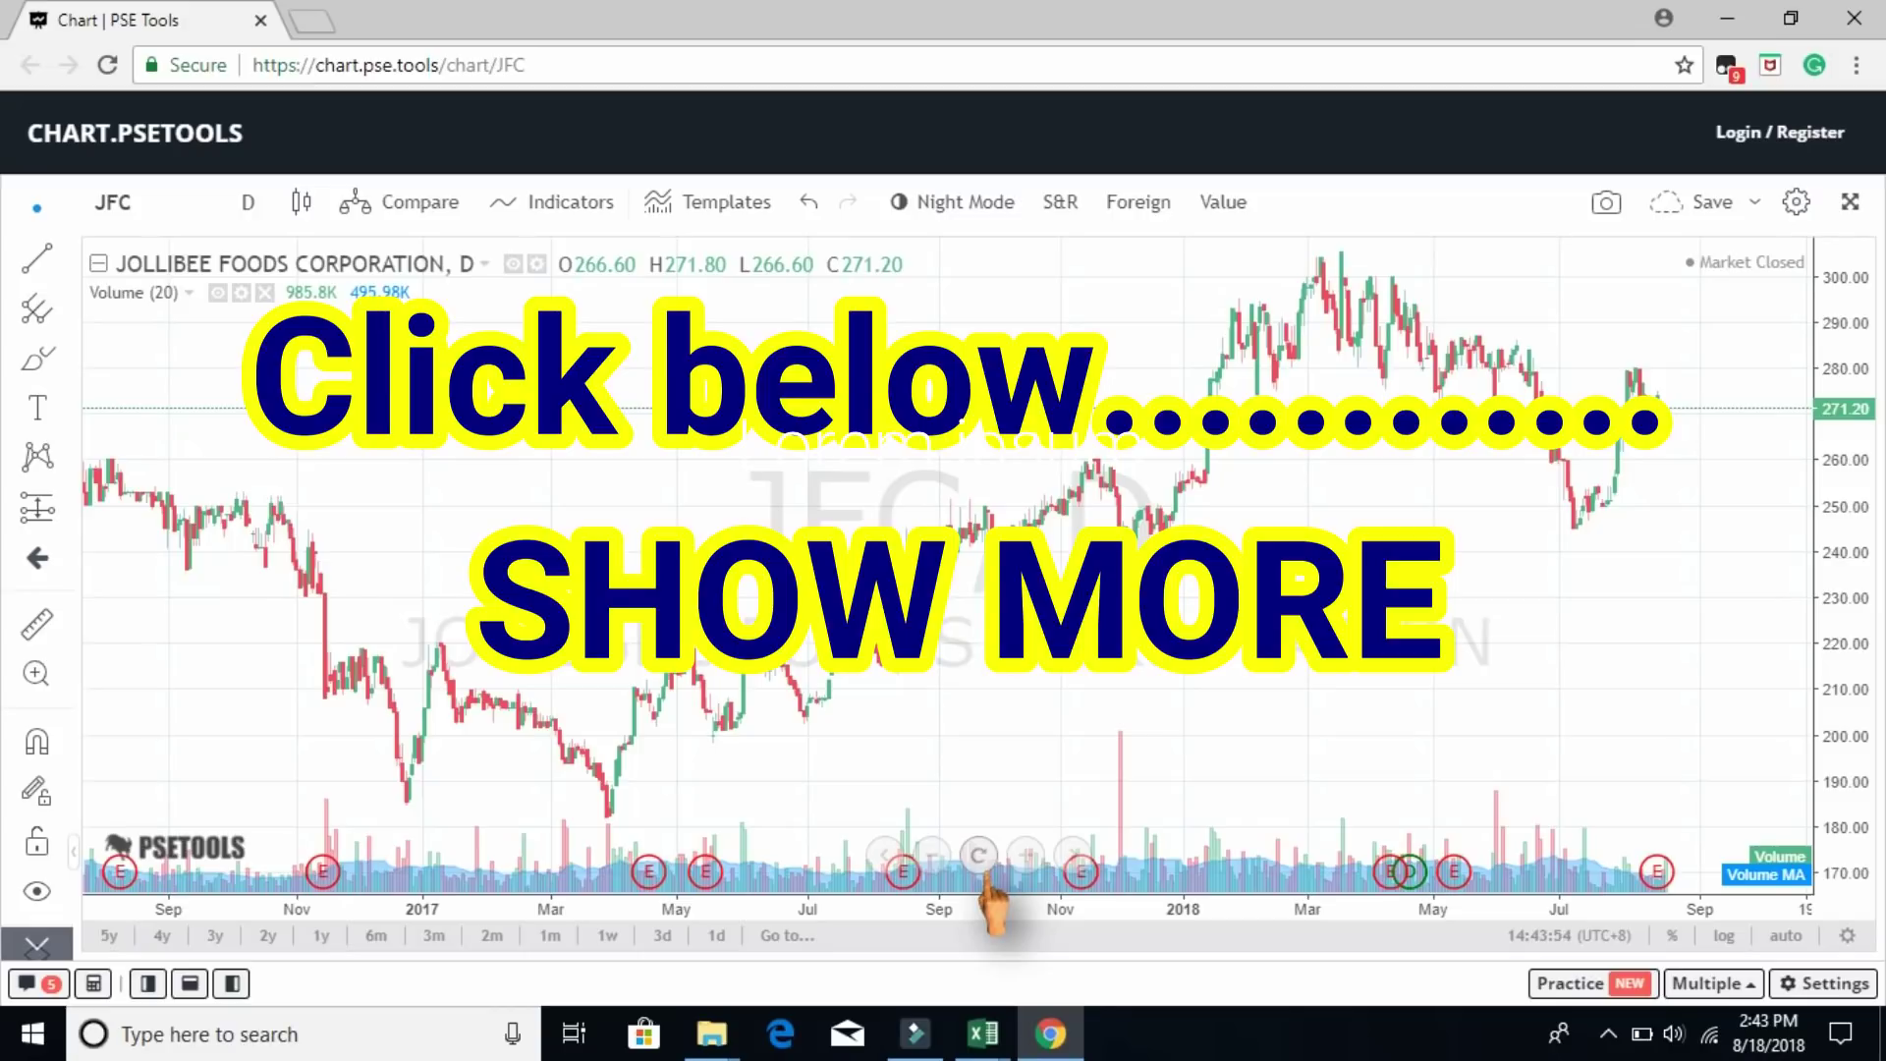
Add the MA Cross indicator to the JFC chart
click(572, 218)
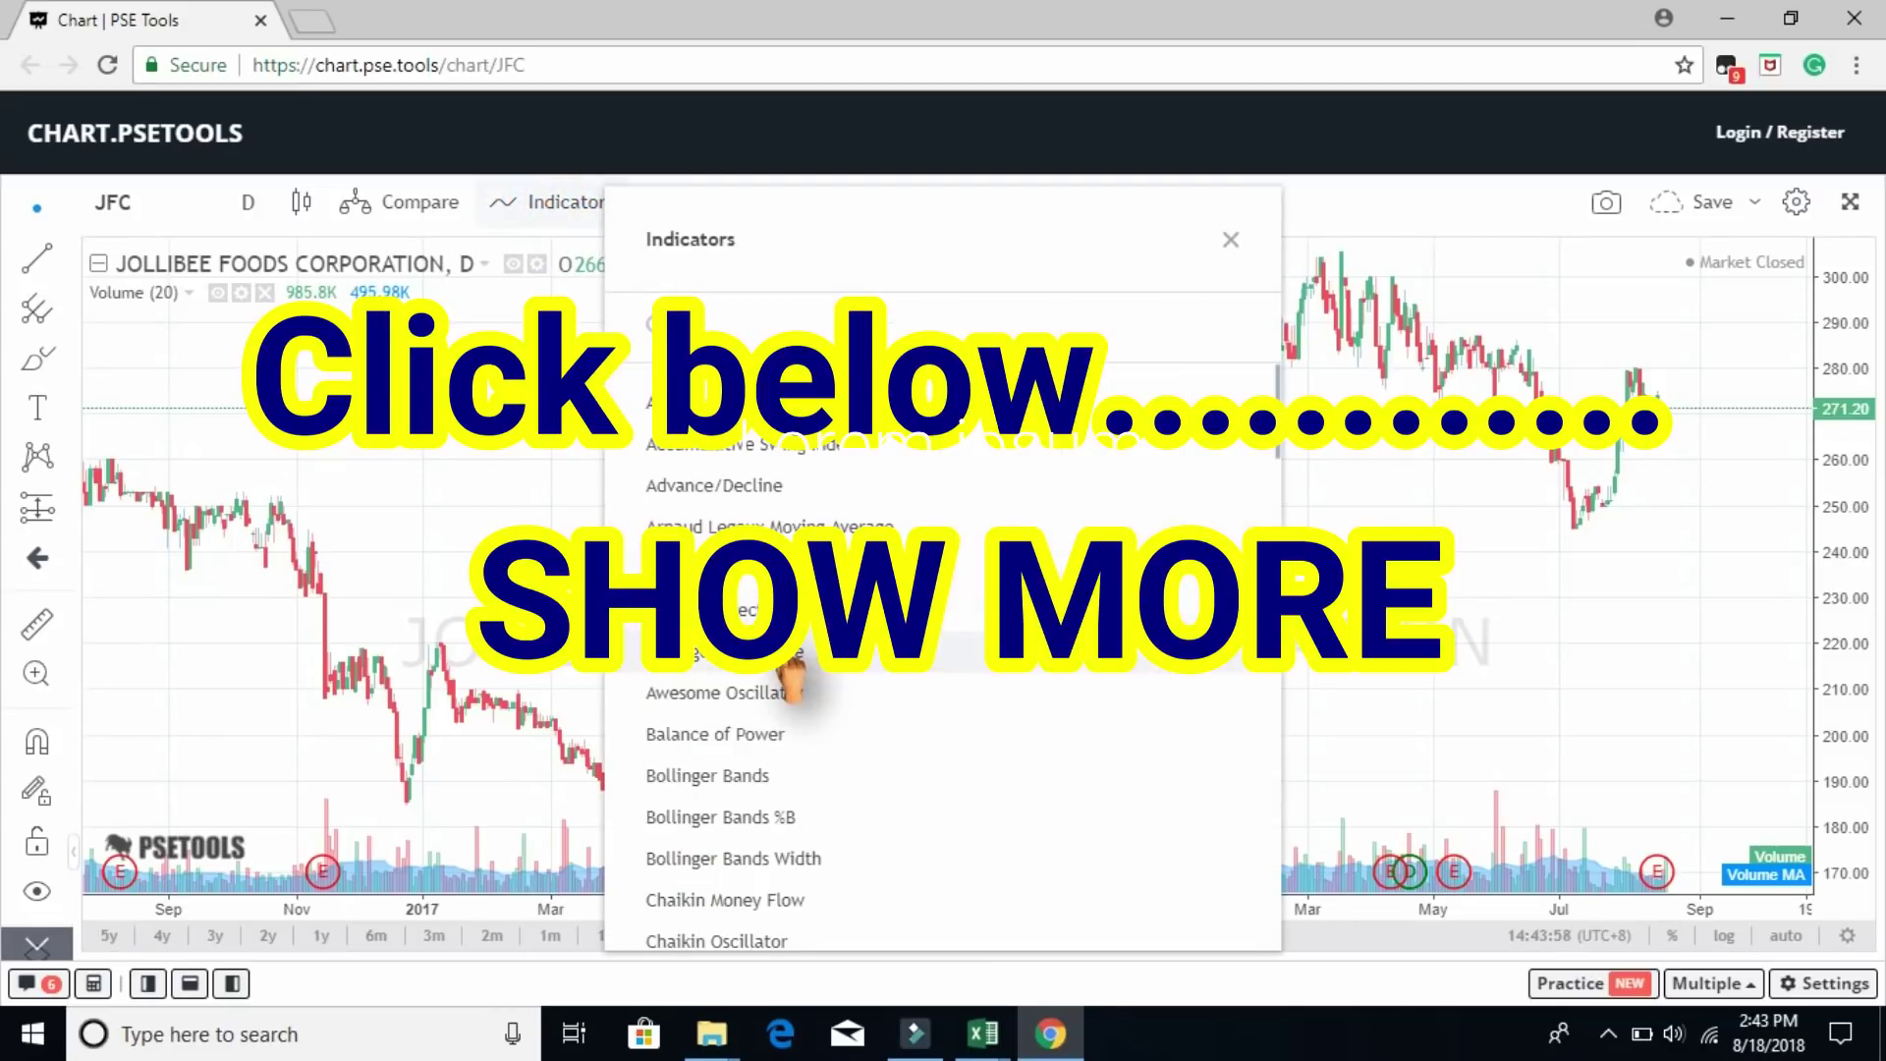
scroll(786, 648, down, 3)
scroll(790, 678, down, 2)
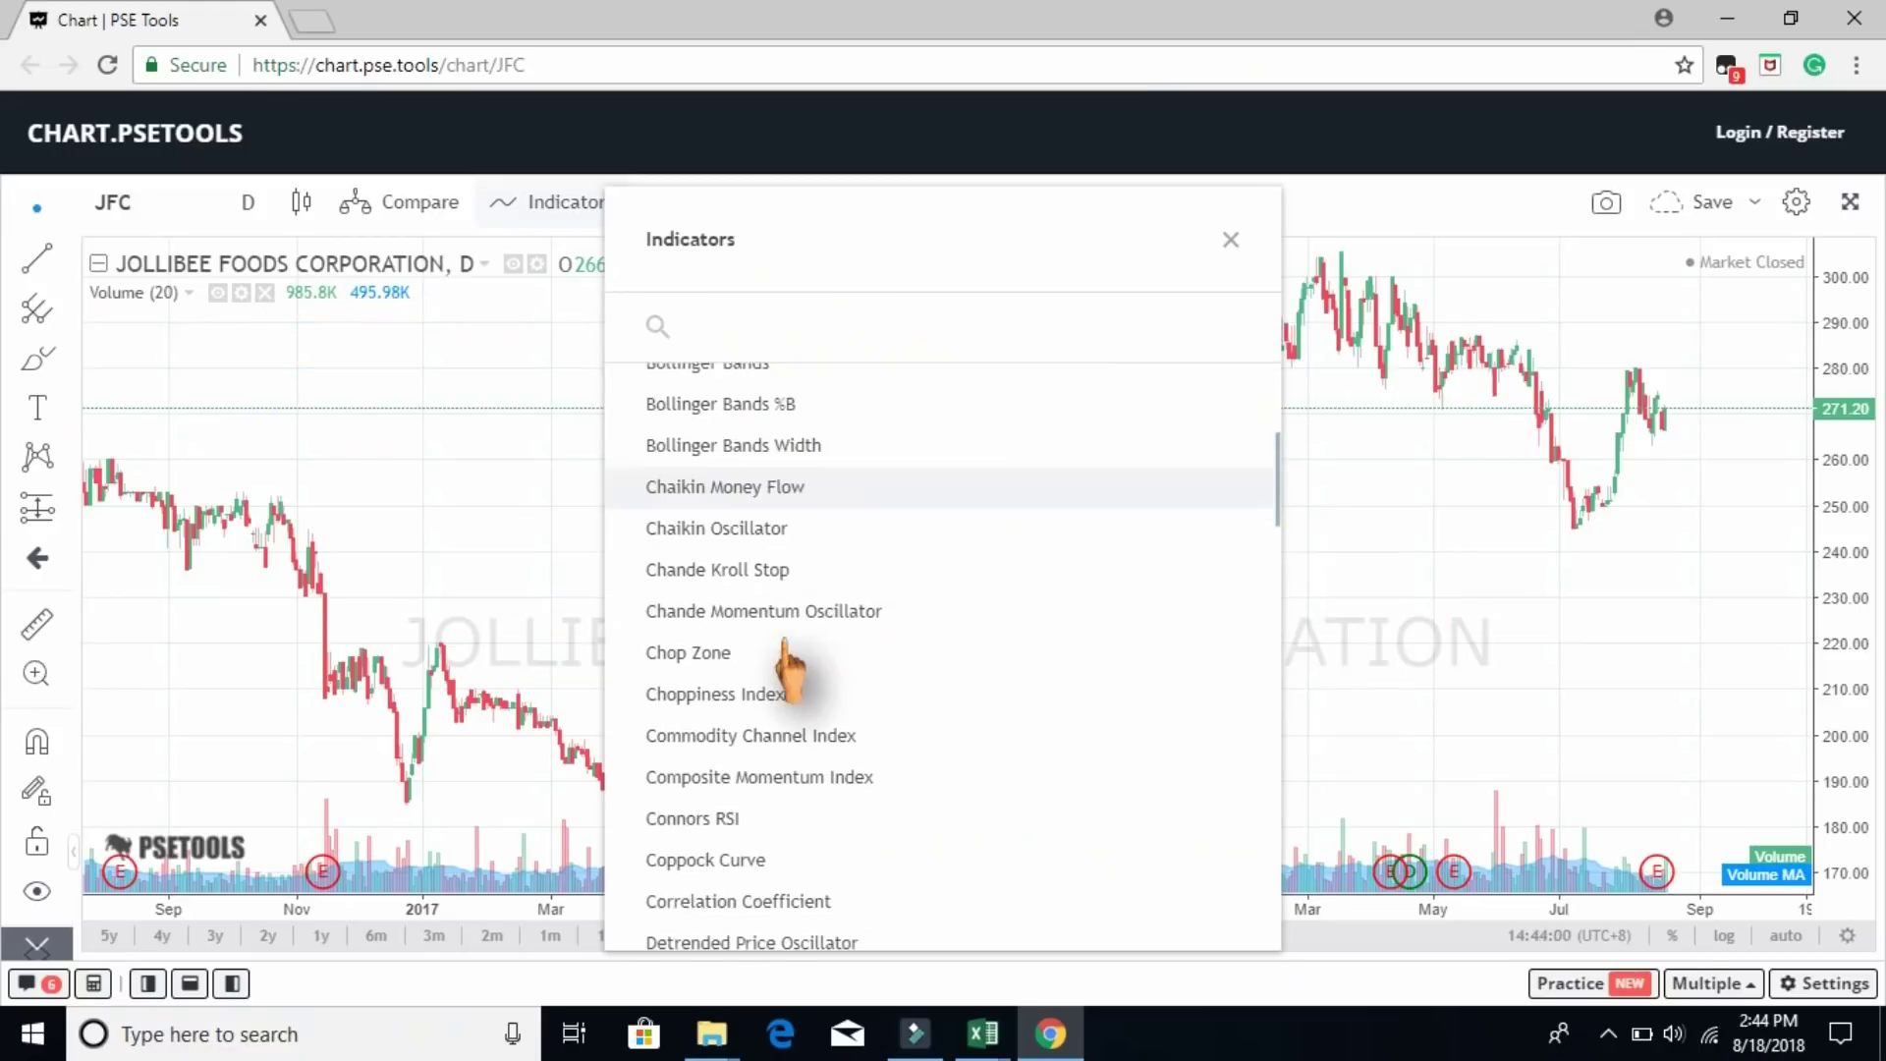
scroll(791, 677, down, 5)
scroll(786, 653, down, 1)
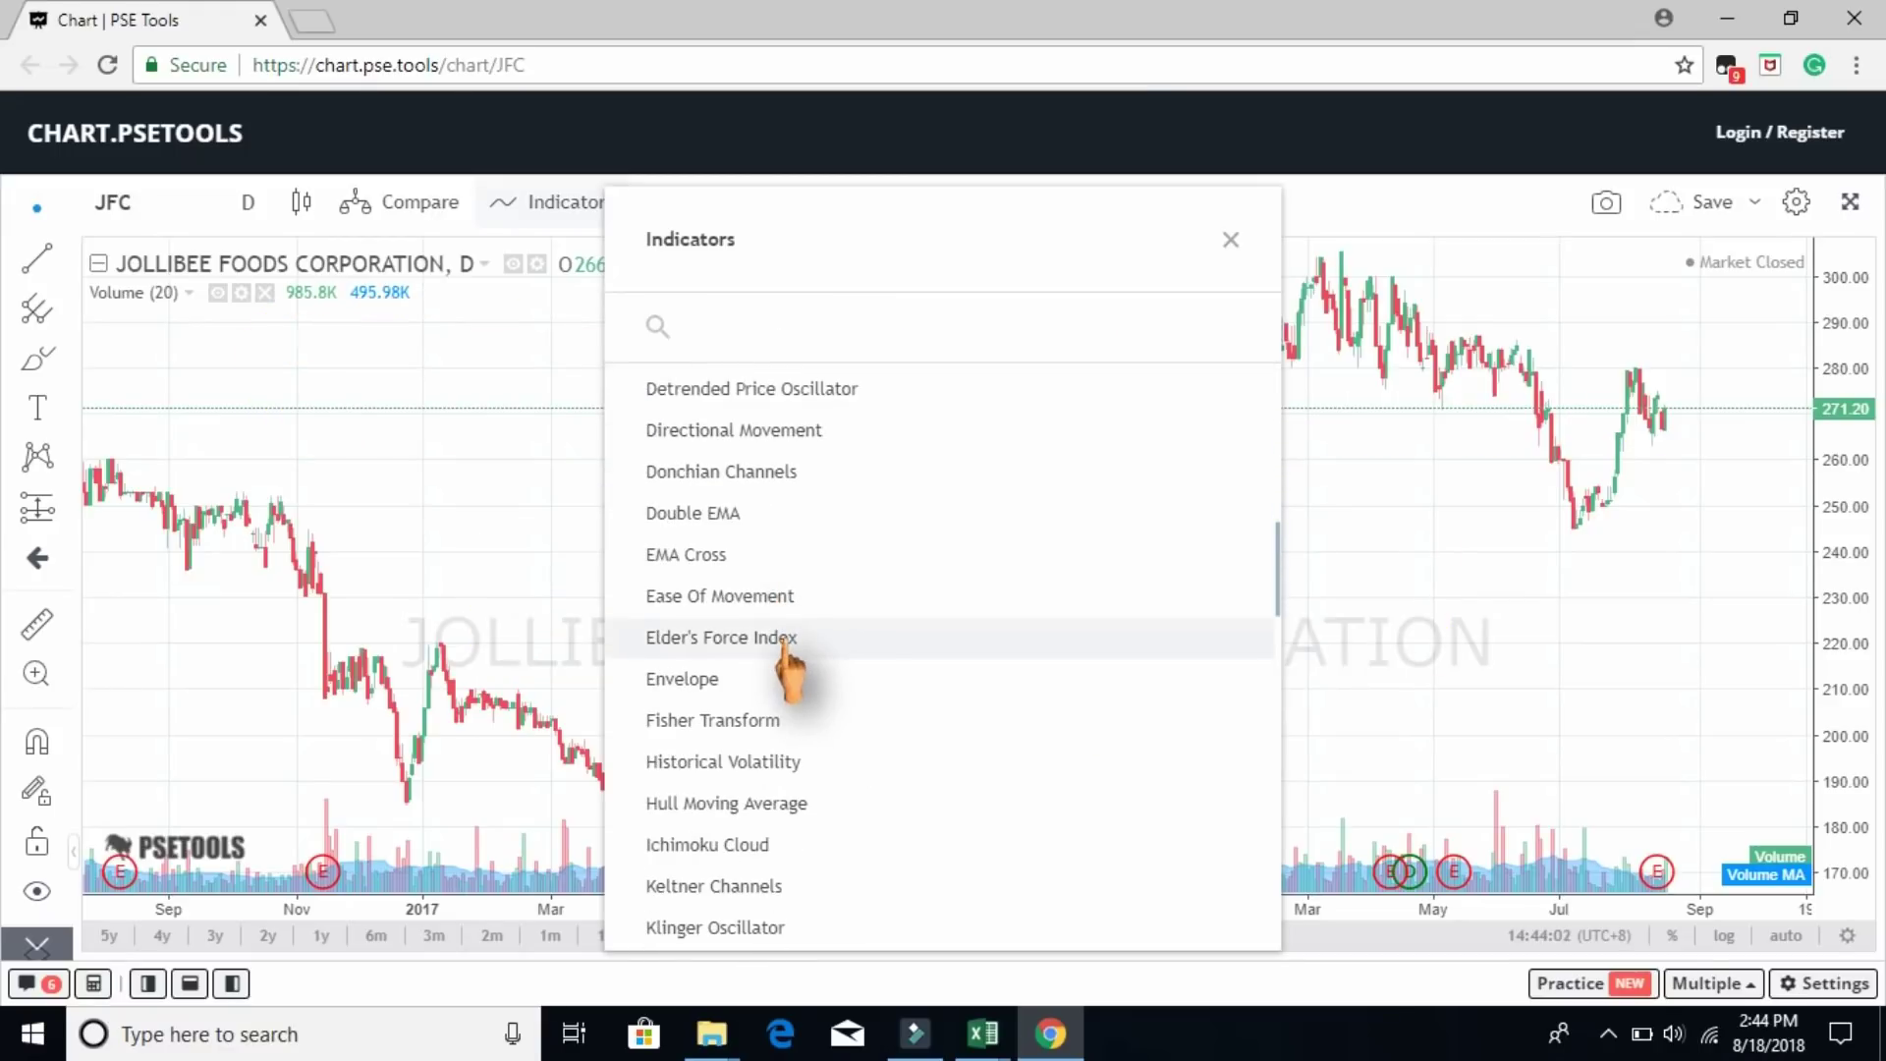
scroll(786, 653, down, 3)
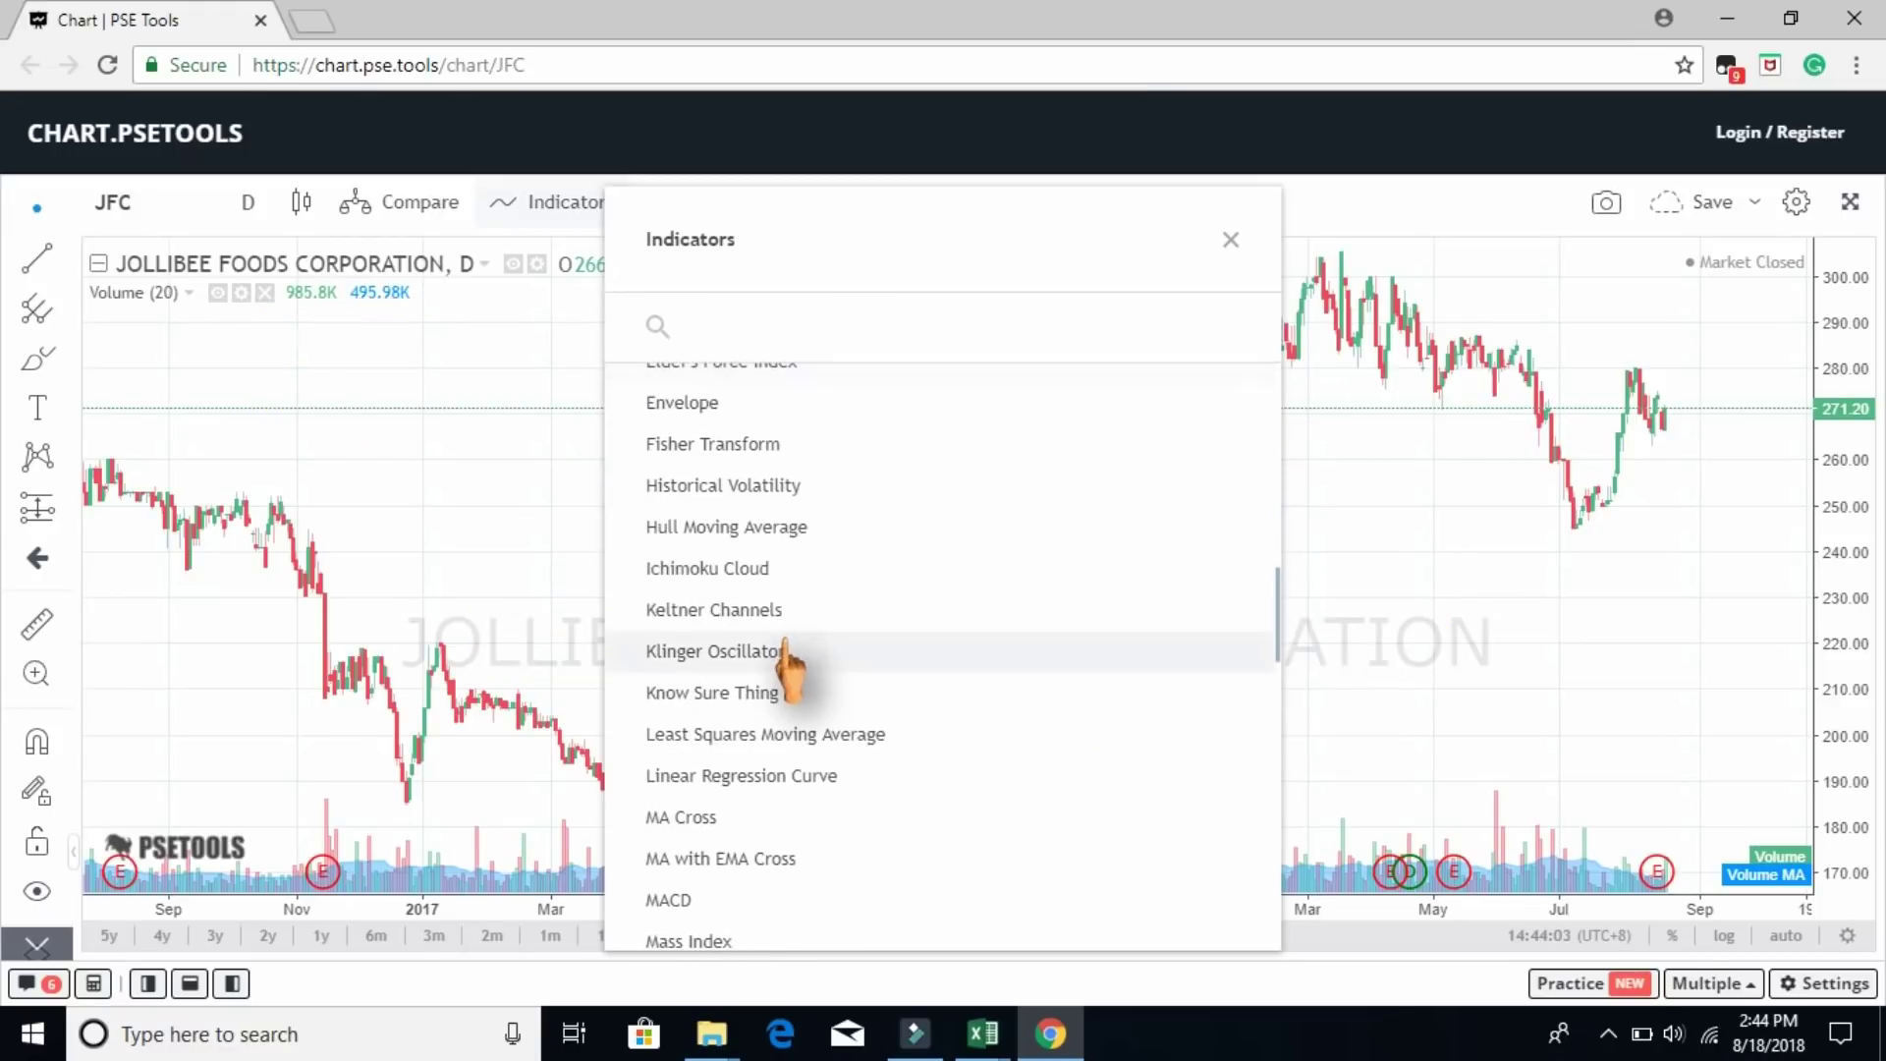
click(773, 817)
click(422, 471)
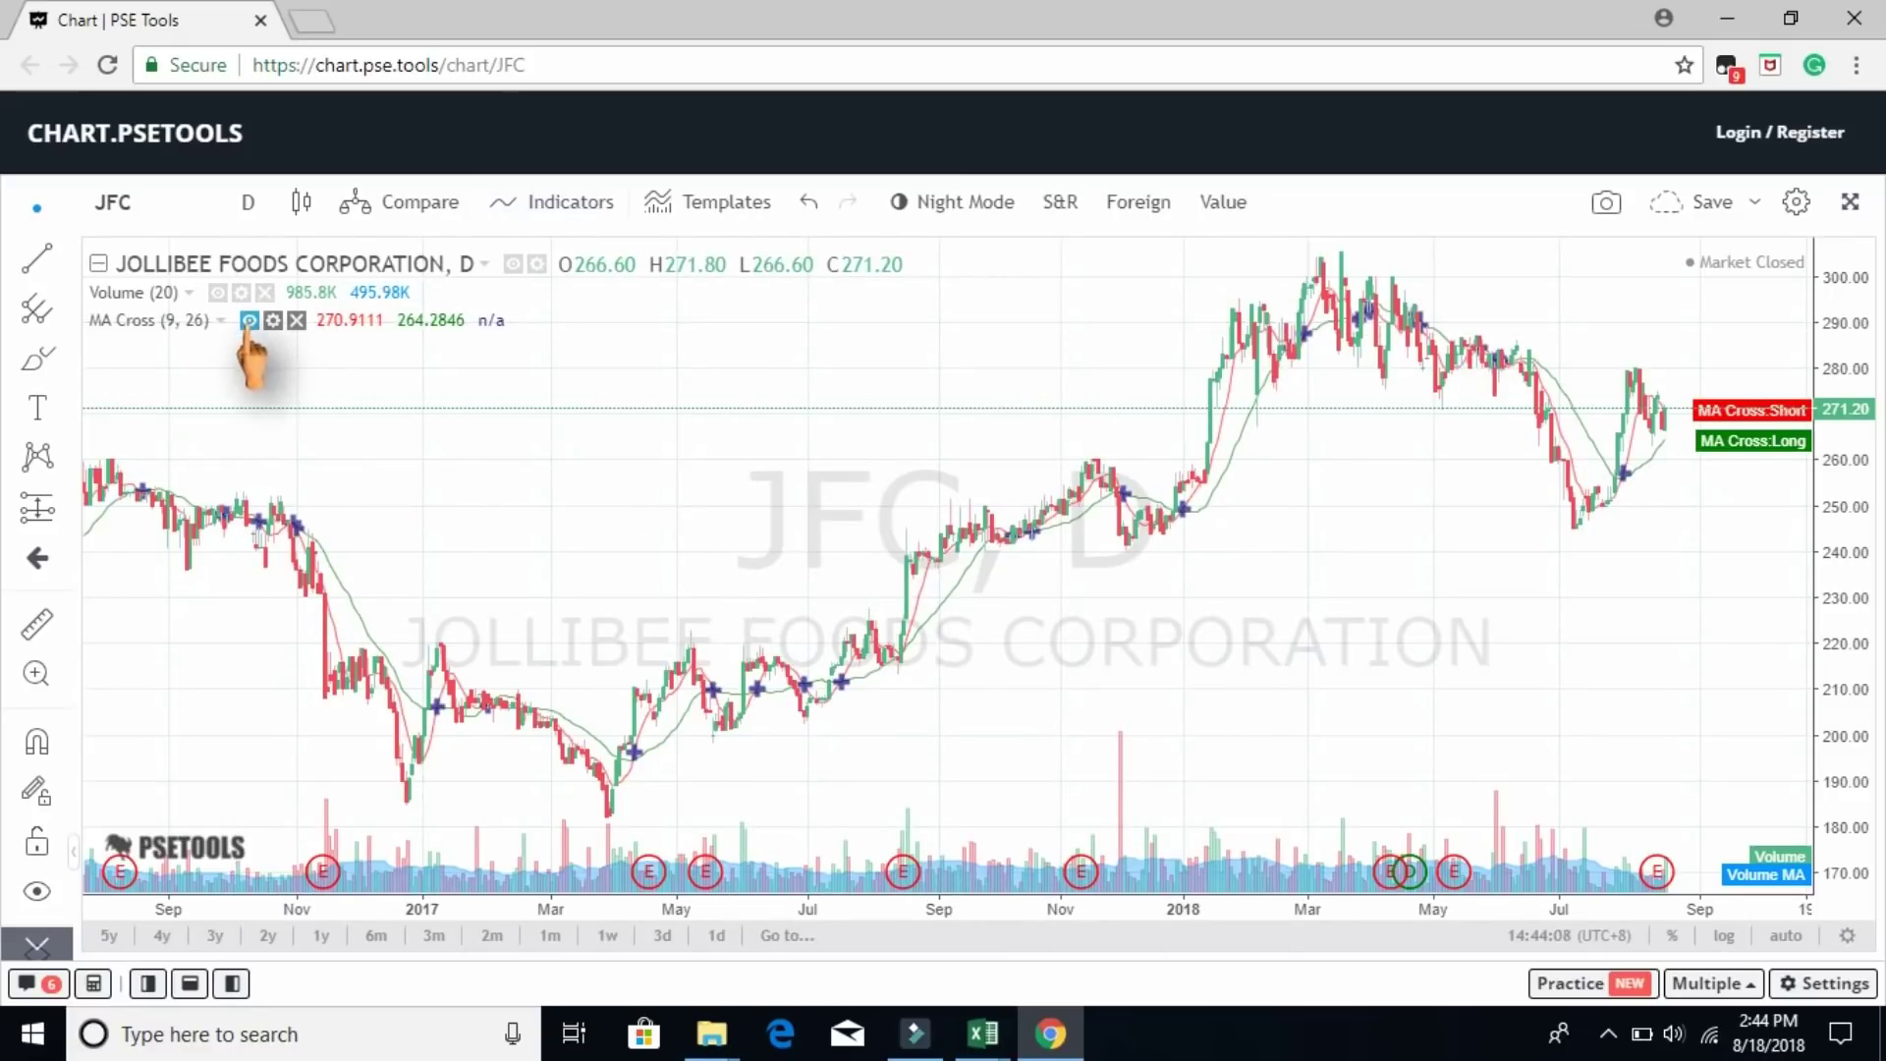
Set the MA Cross indicator's short length to 10 and long length to 20
right_click(218, 326)
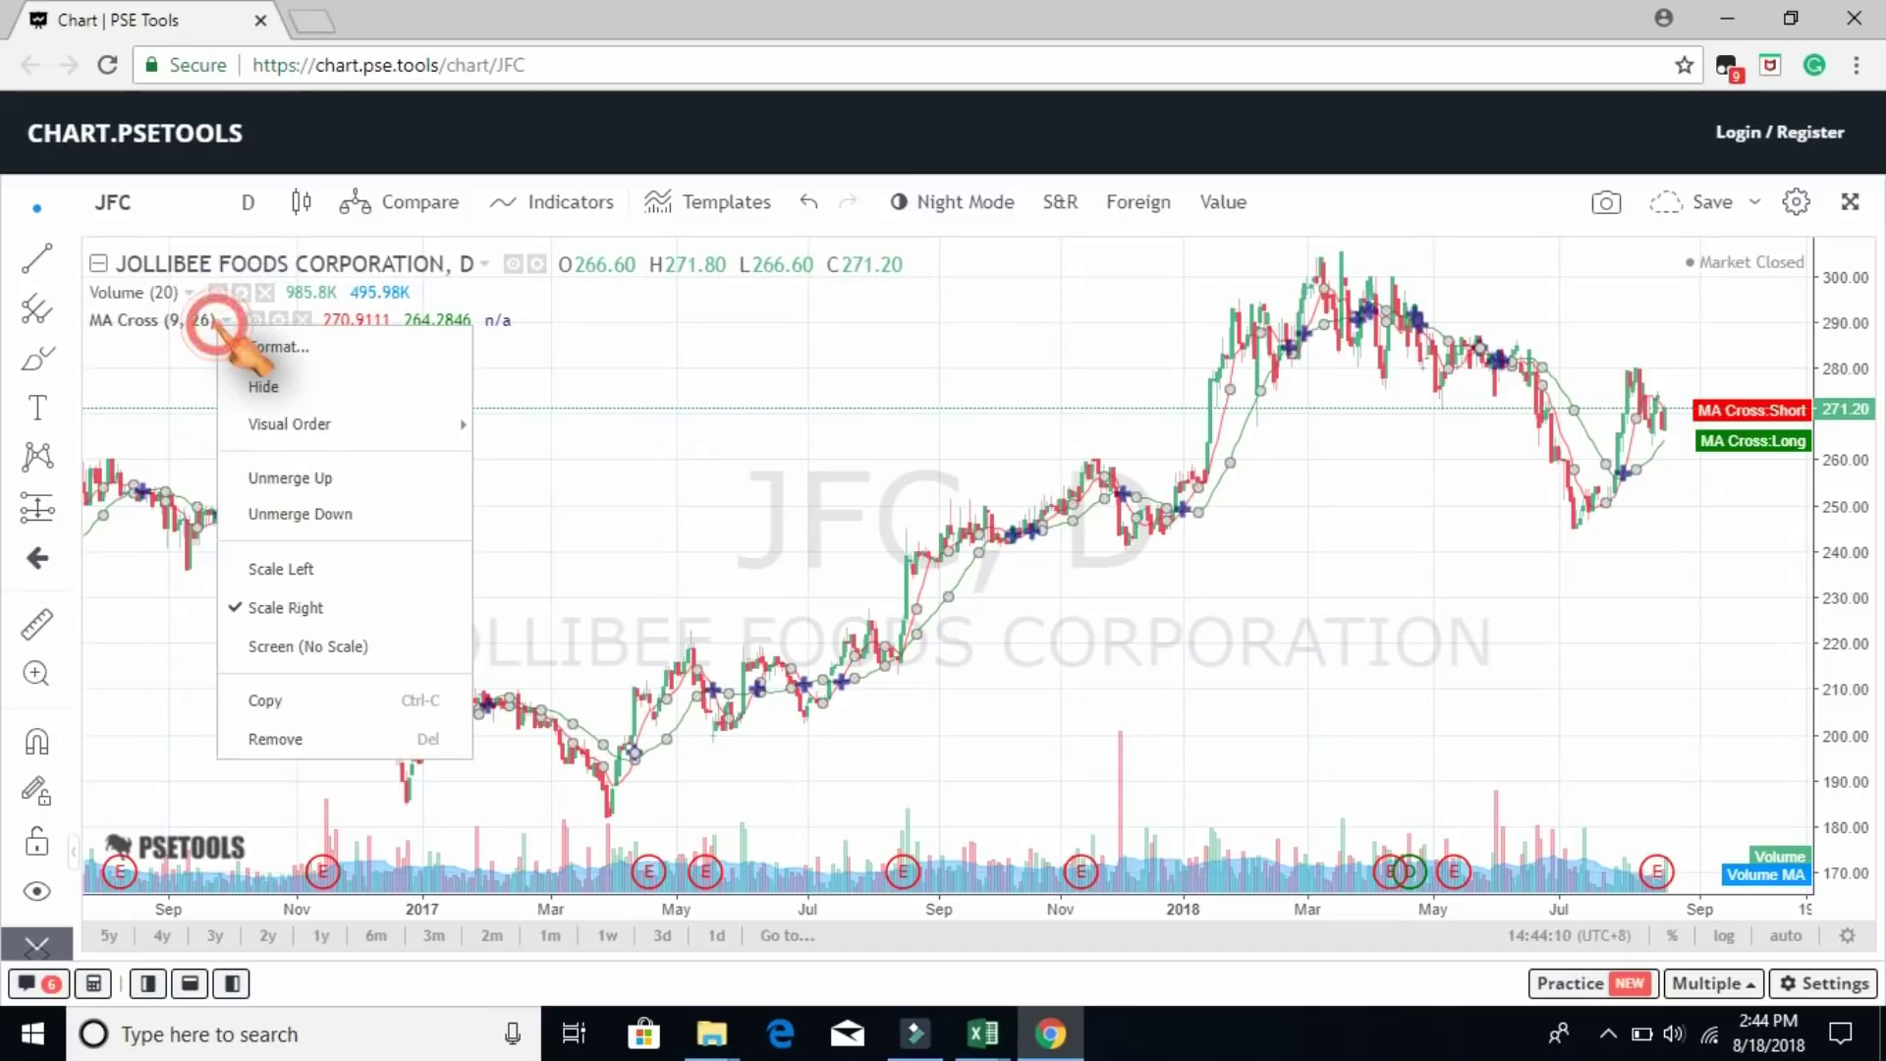
click(285, 349)
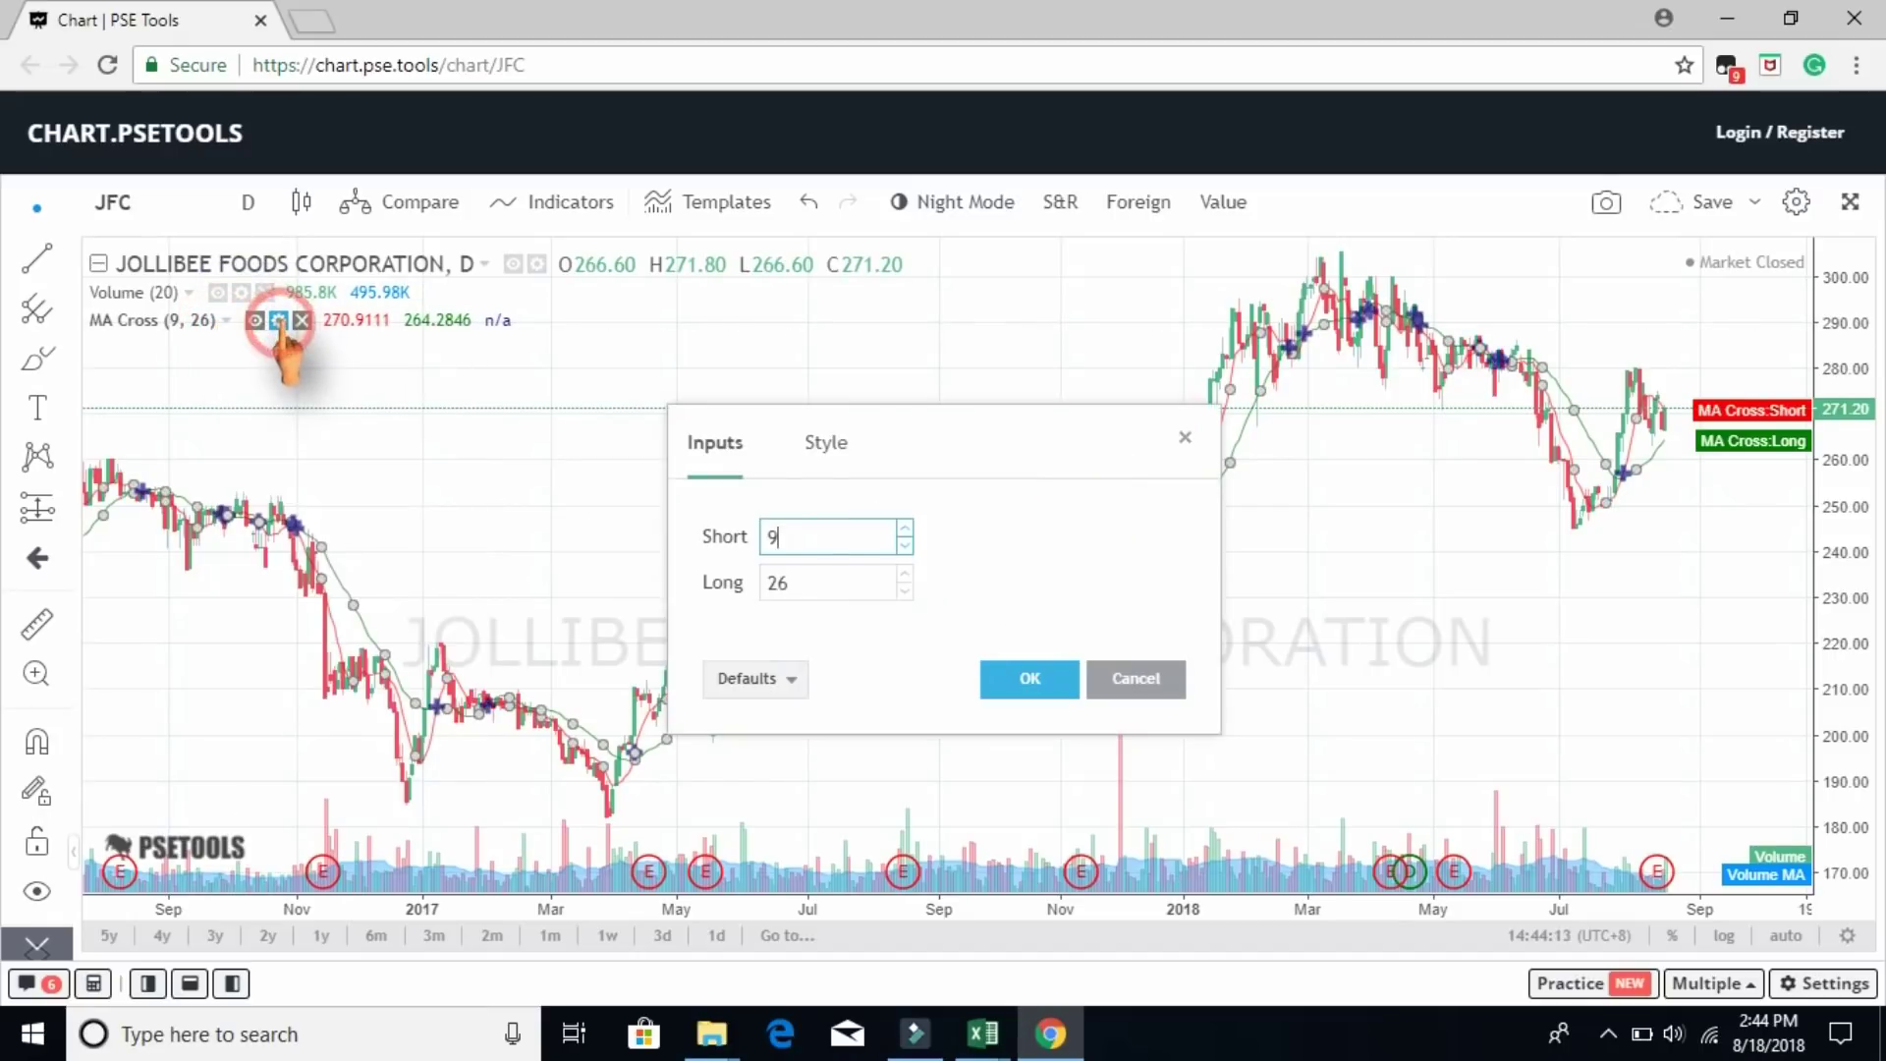
click(781, 537)
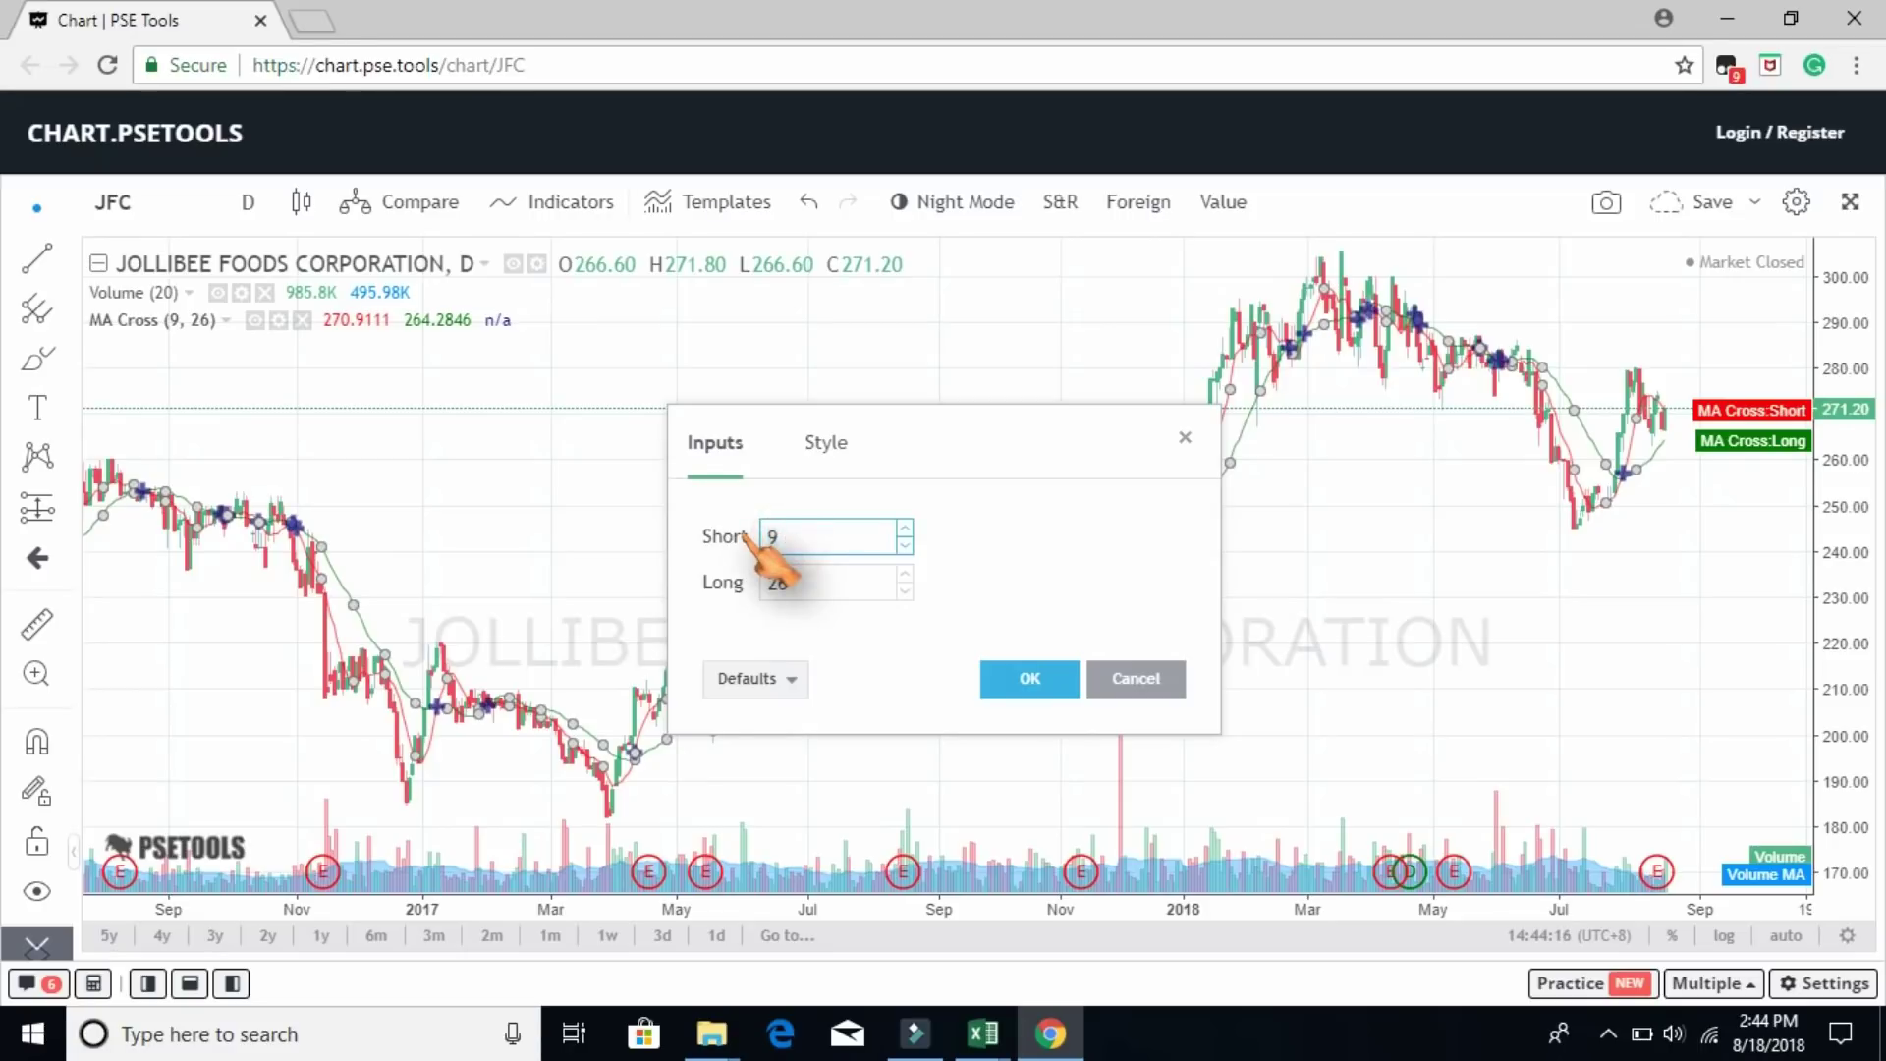
click(808, 581)
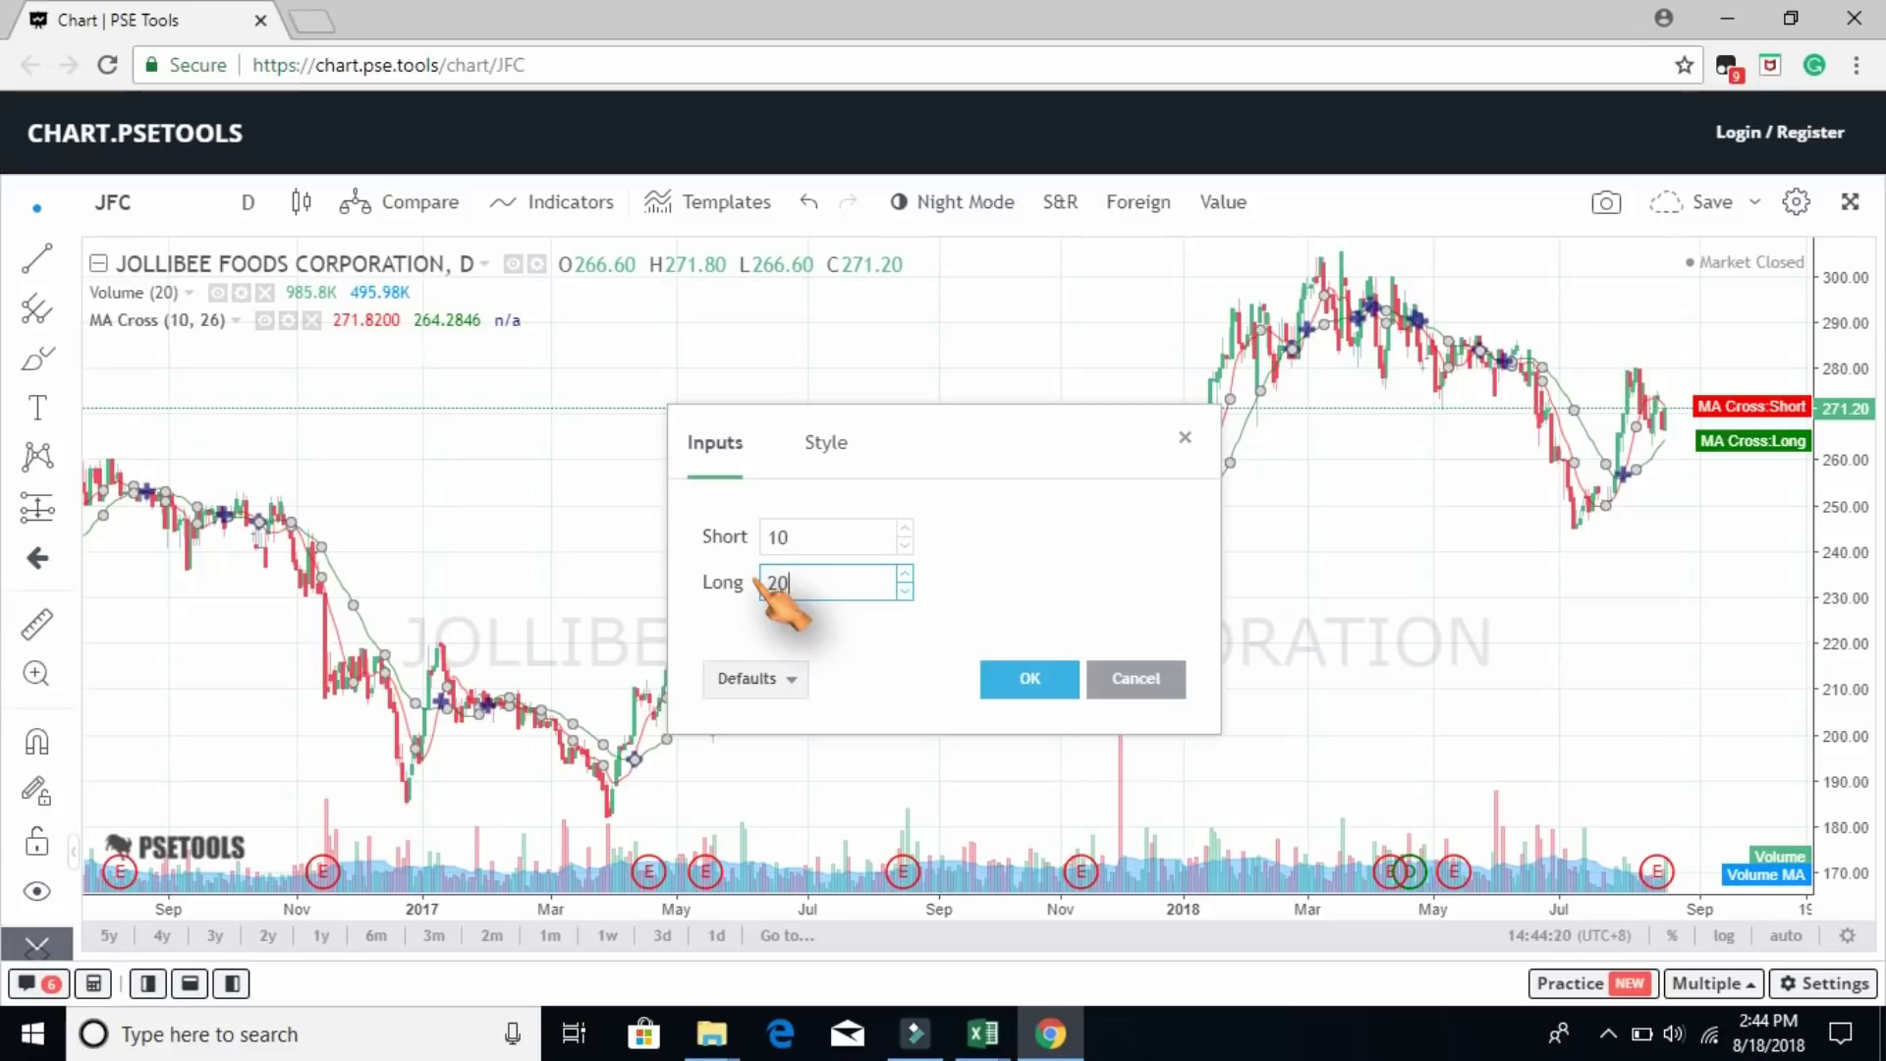
text(20)
click(1066, 680)
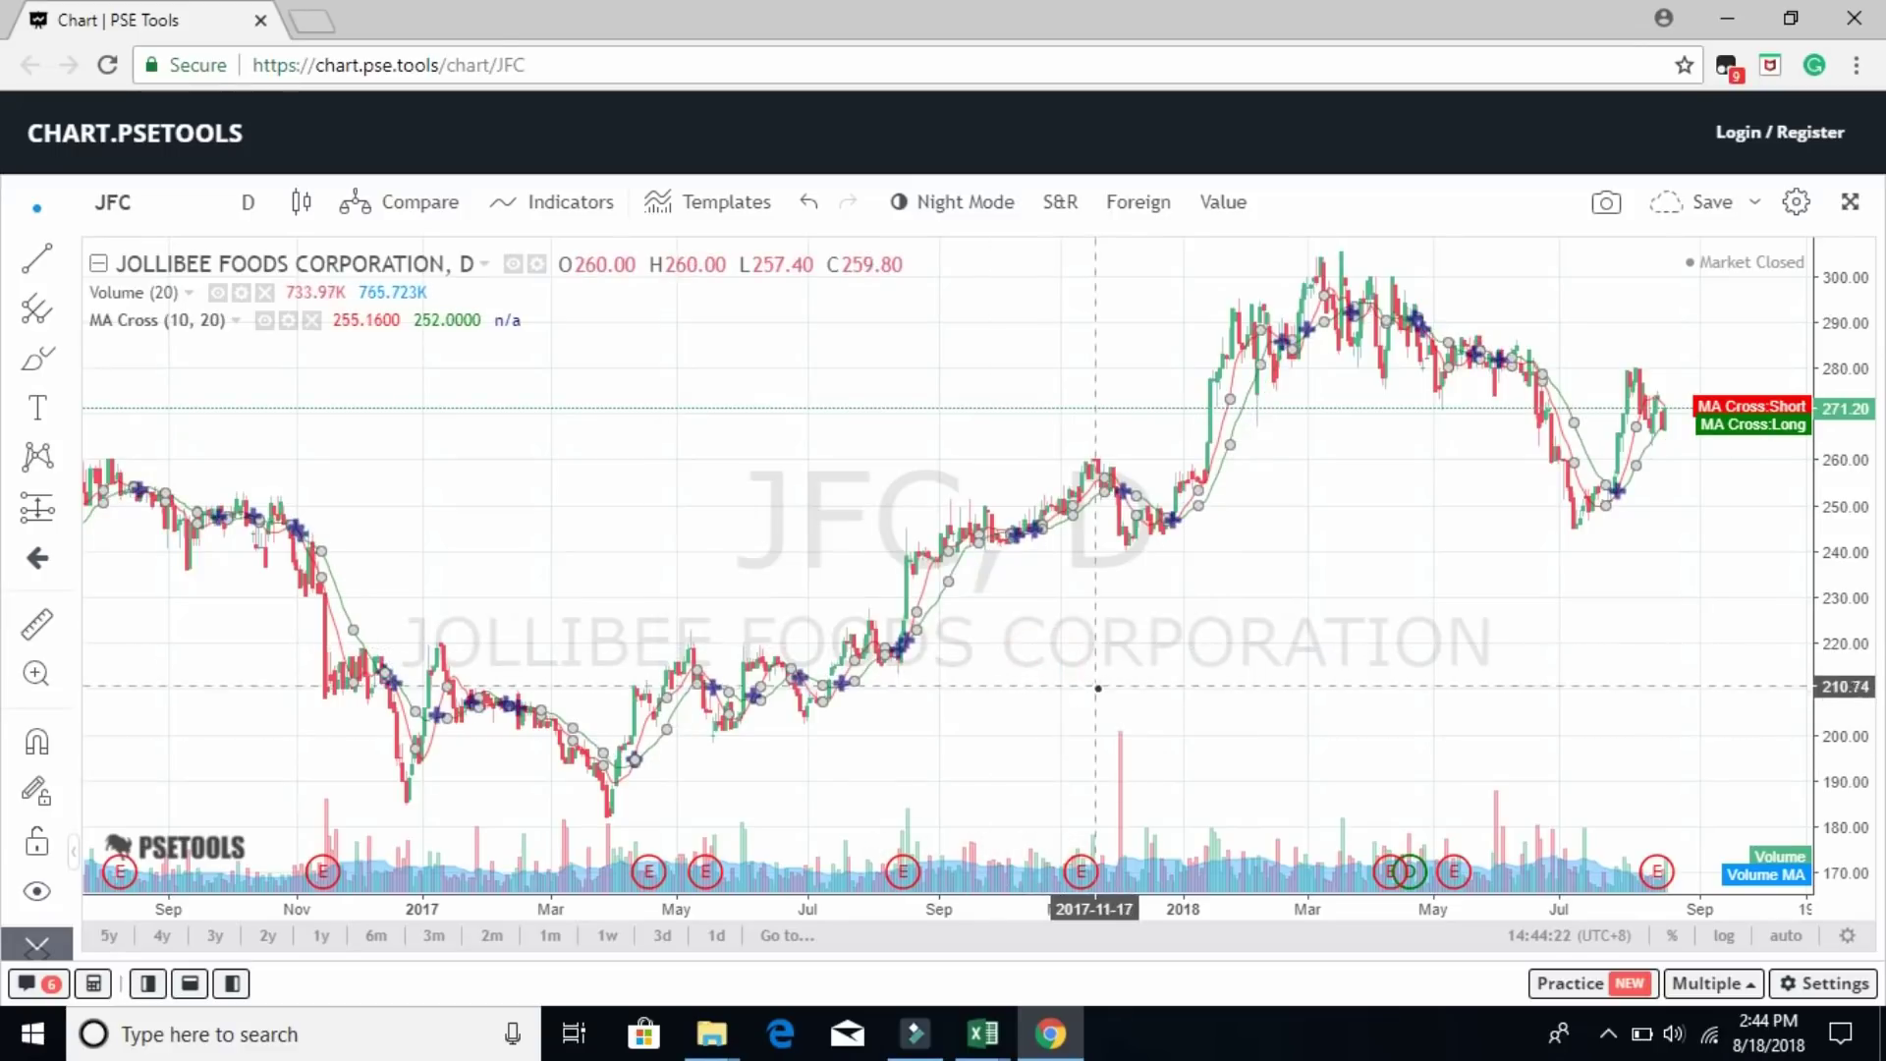
Examine the moving-average crossover and price candles on the JFC chart around late December 2017
scroll(1179, 678, up, 5)
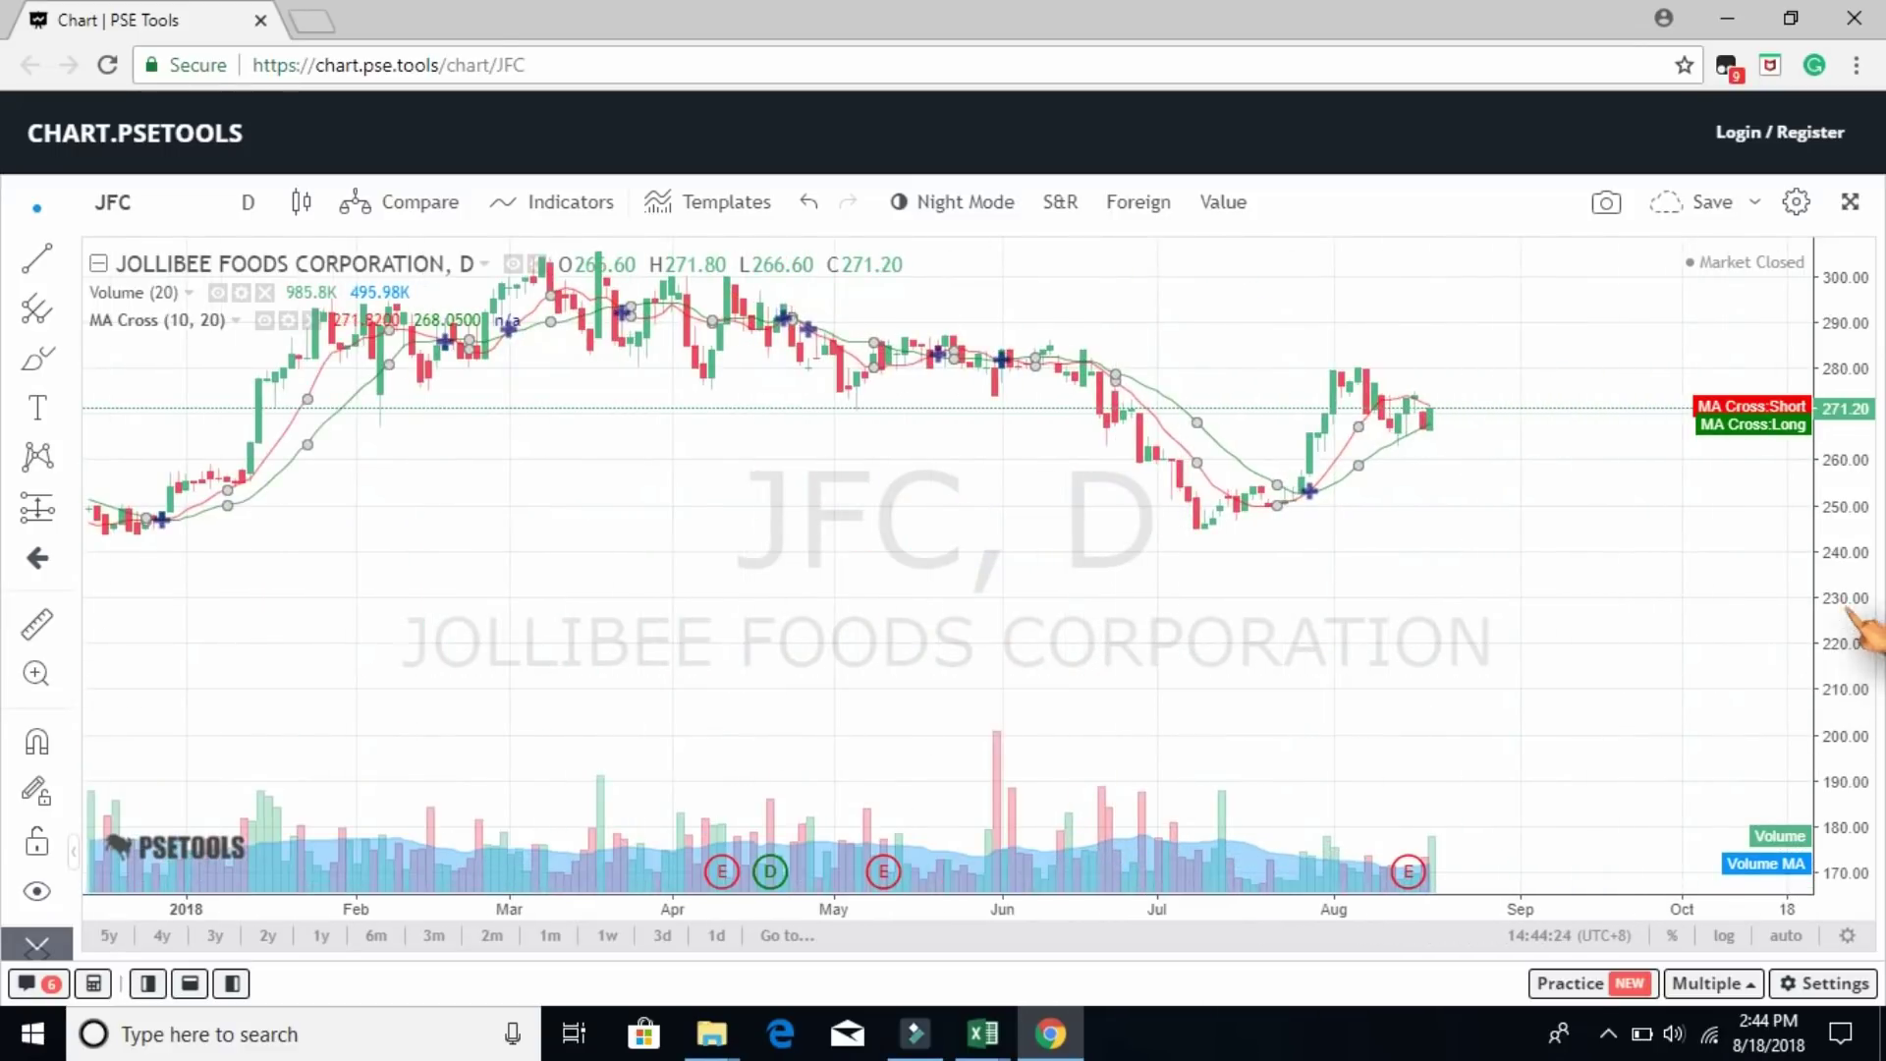
drag(1866, 628, 1867, 707)
drag(1179, 736, 1608, 958)
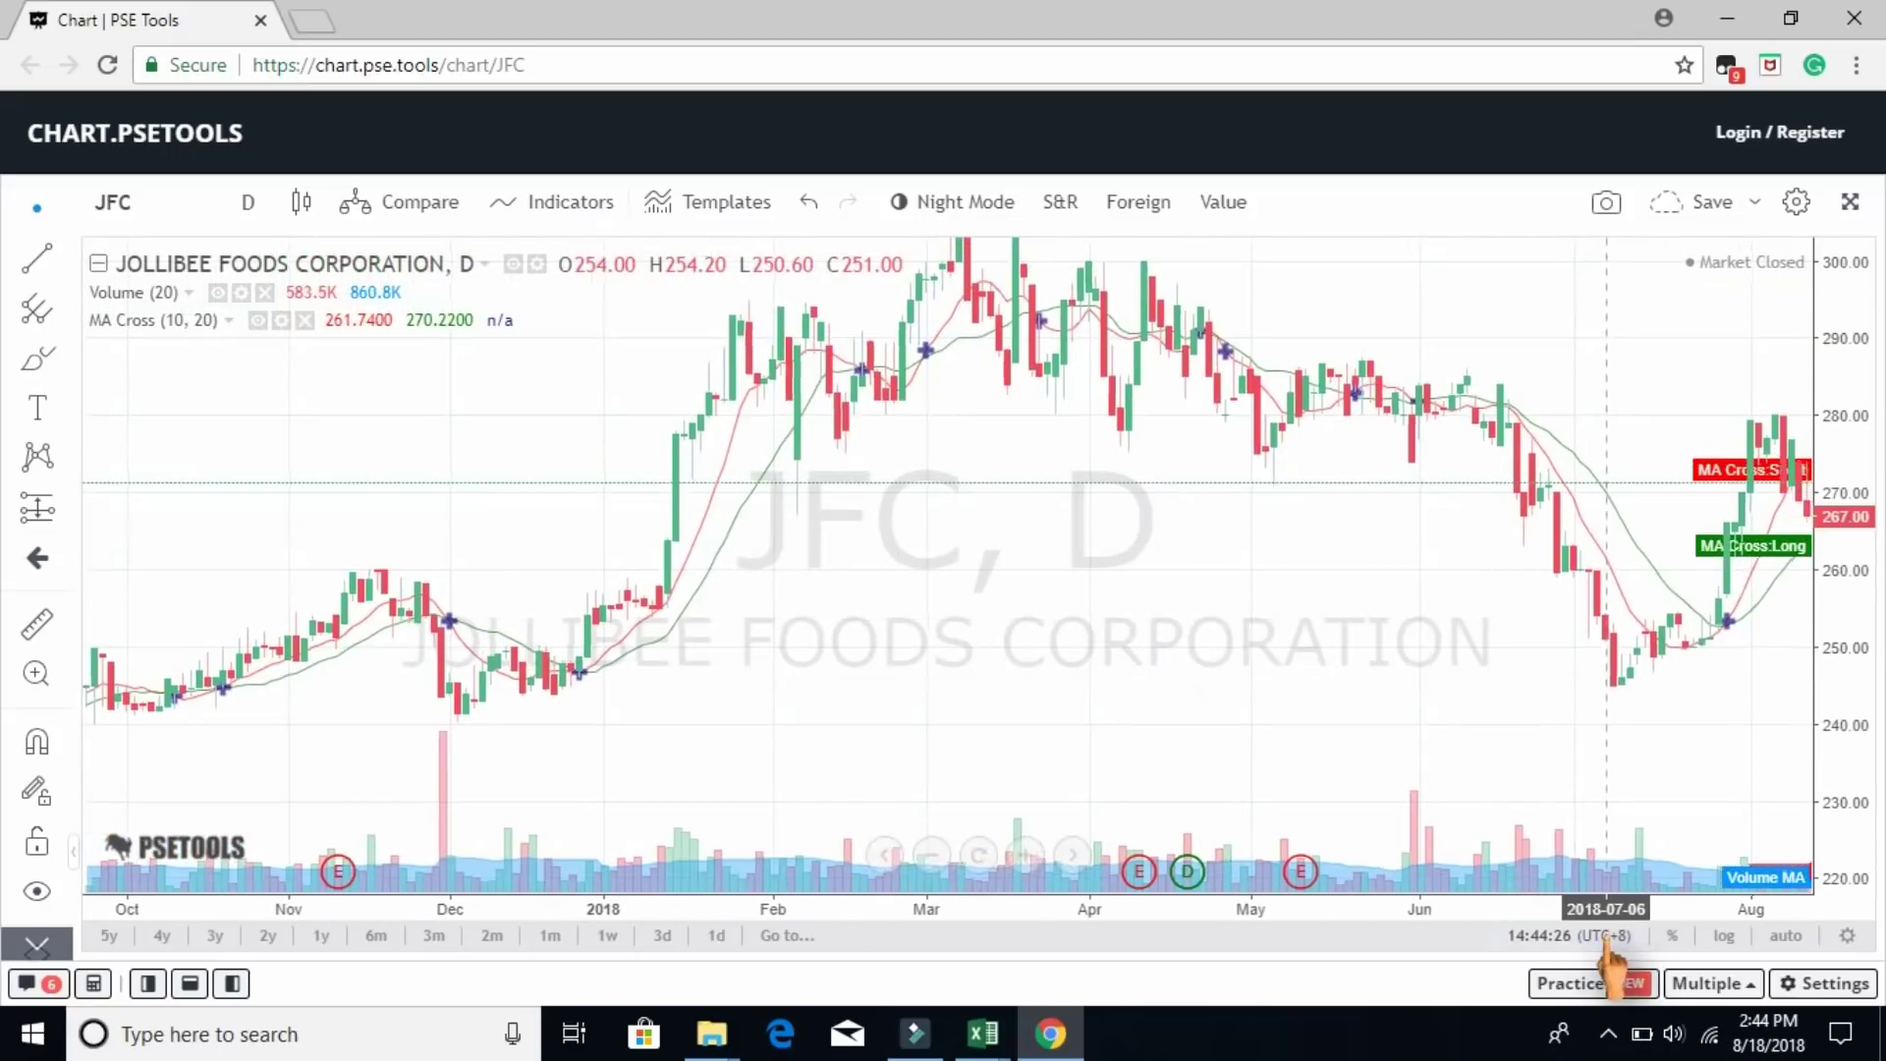
click(826, 698)
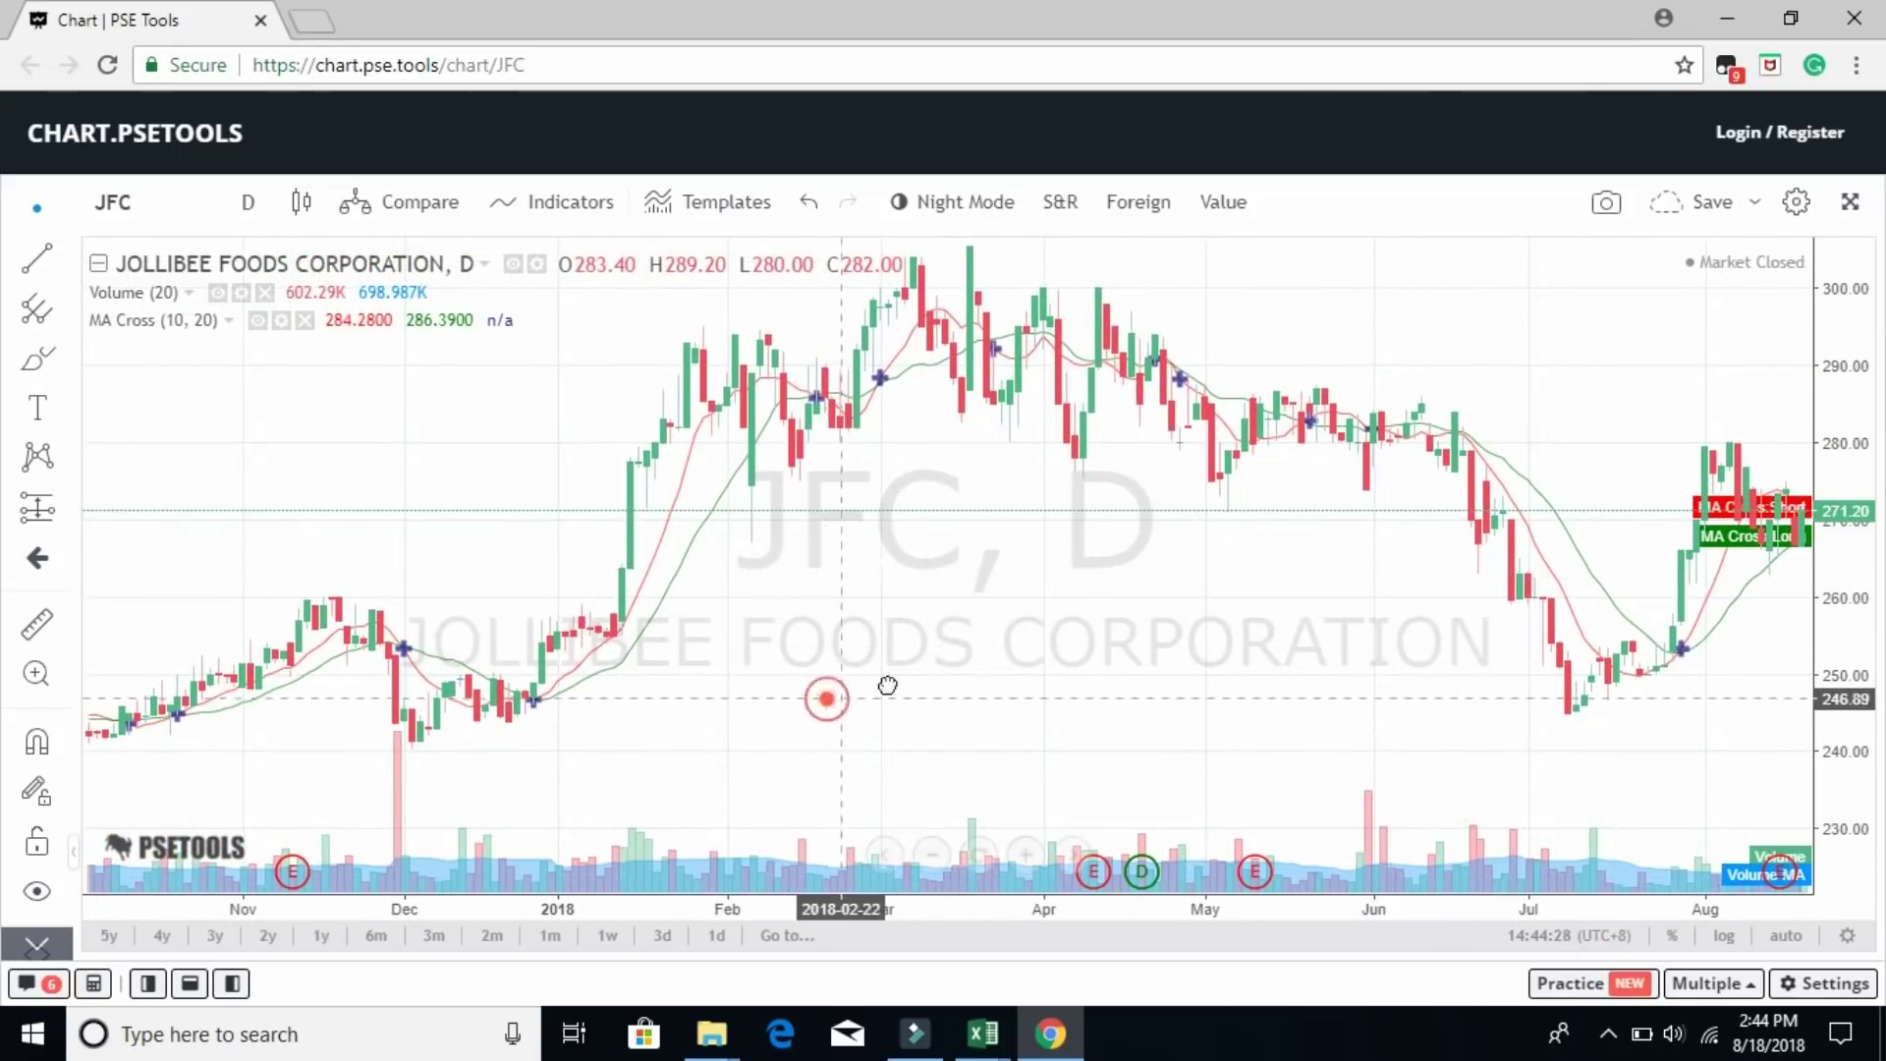
drag(887, 685, 1103, 602)
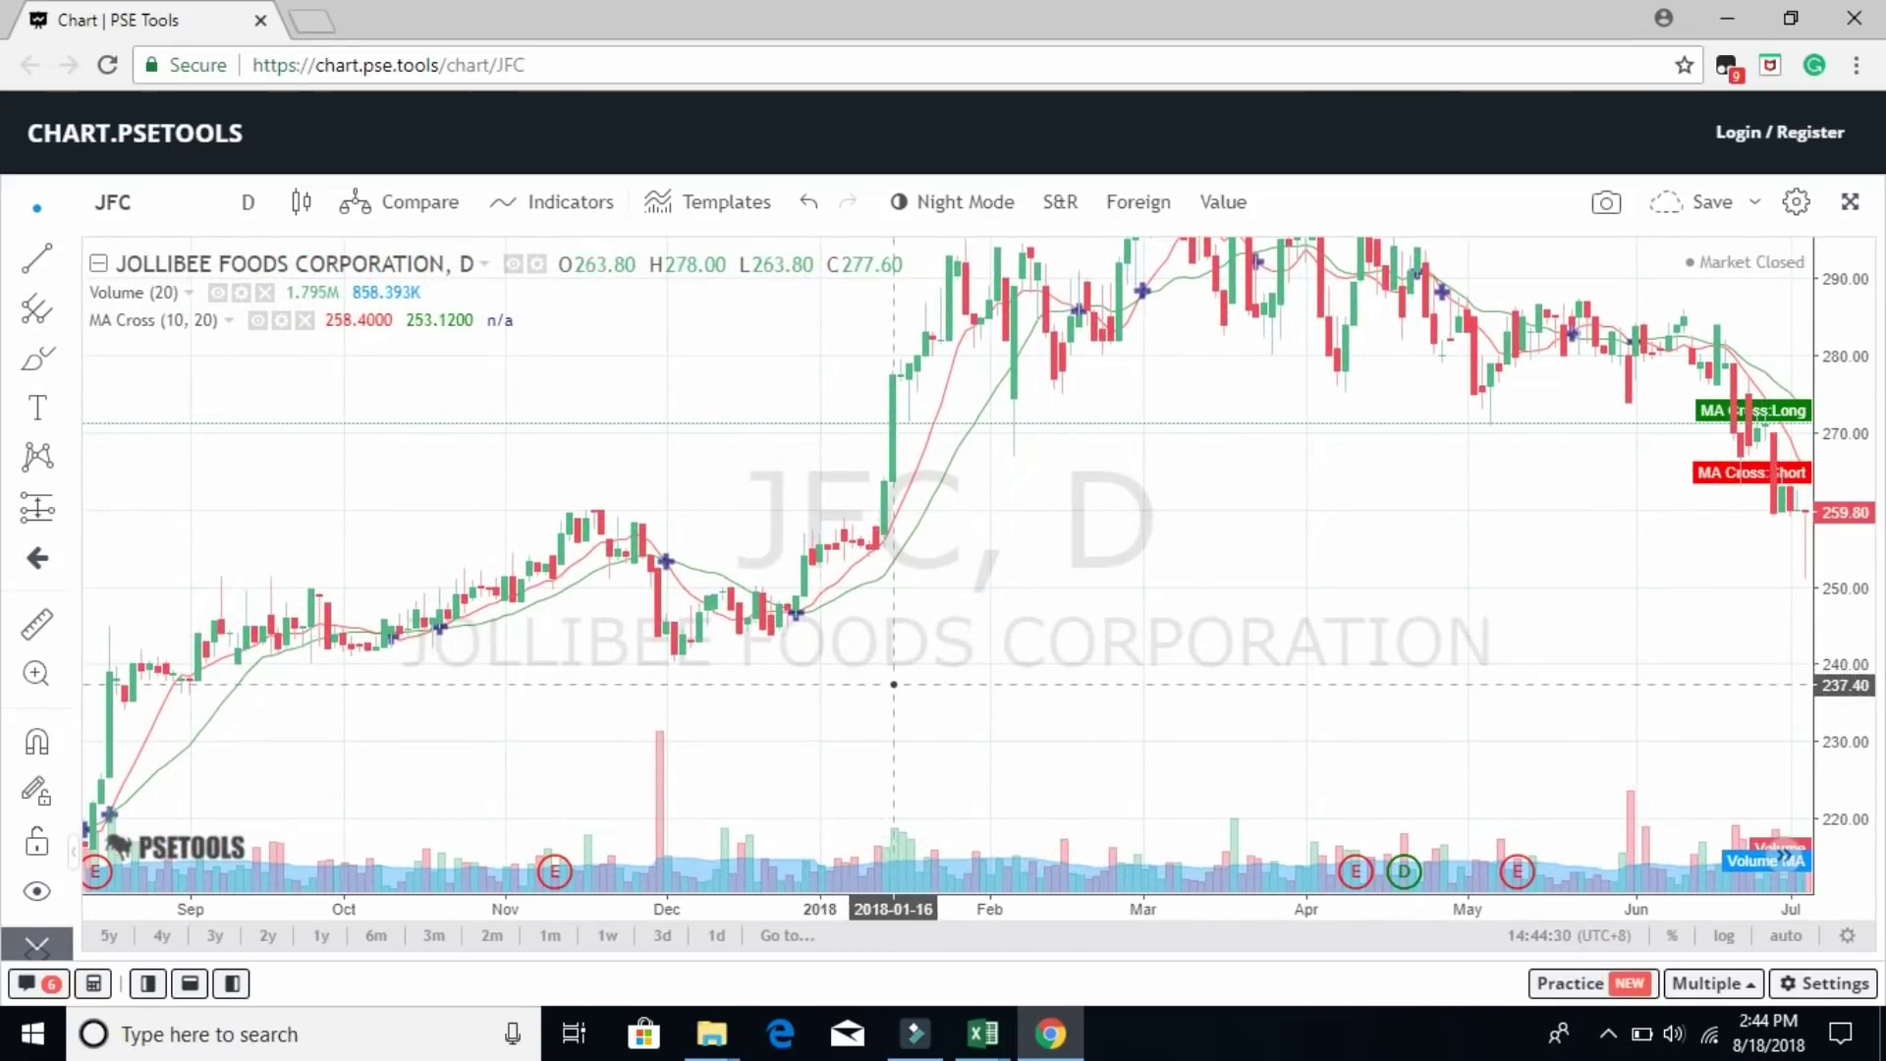
scroll(894, 683, up, 3)
drag(560, 683, 1328, 660)
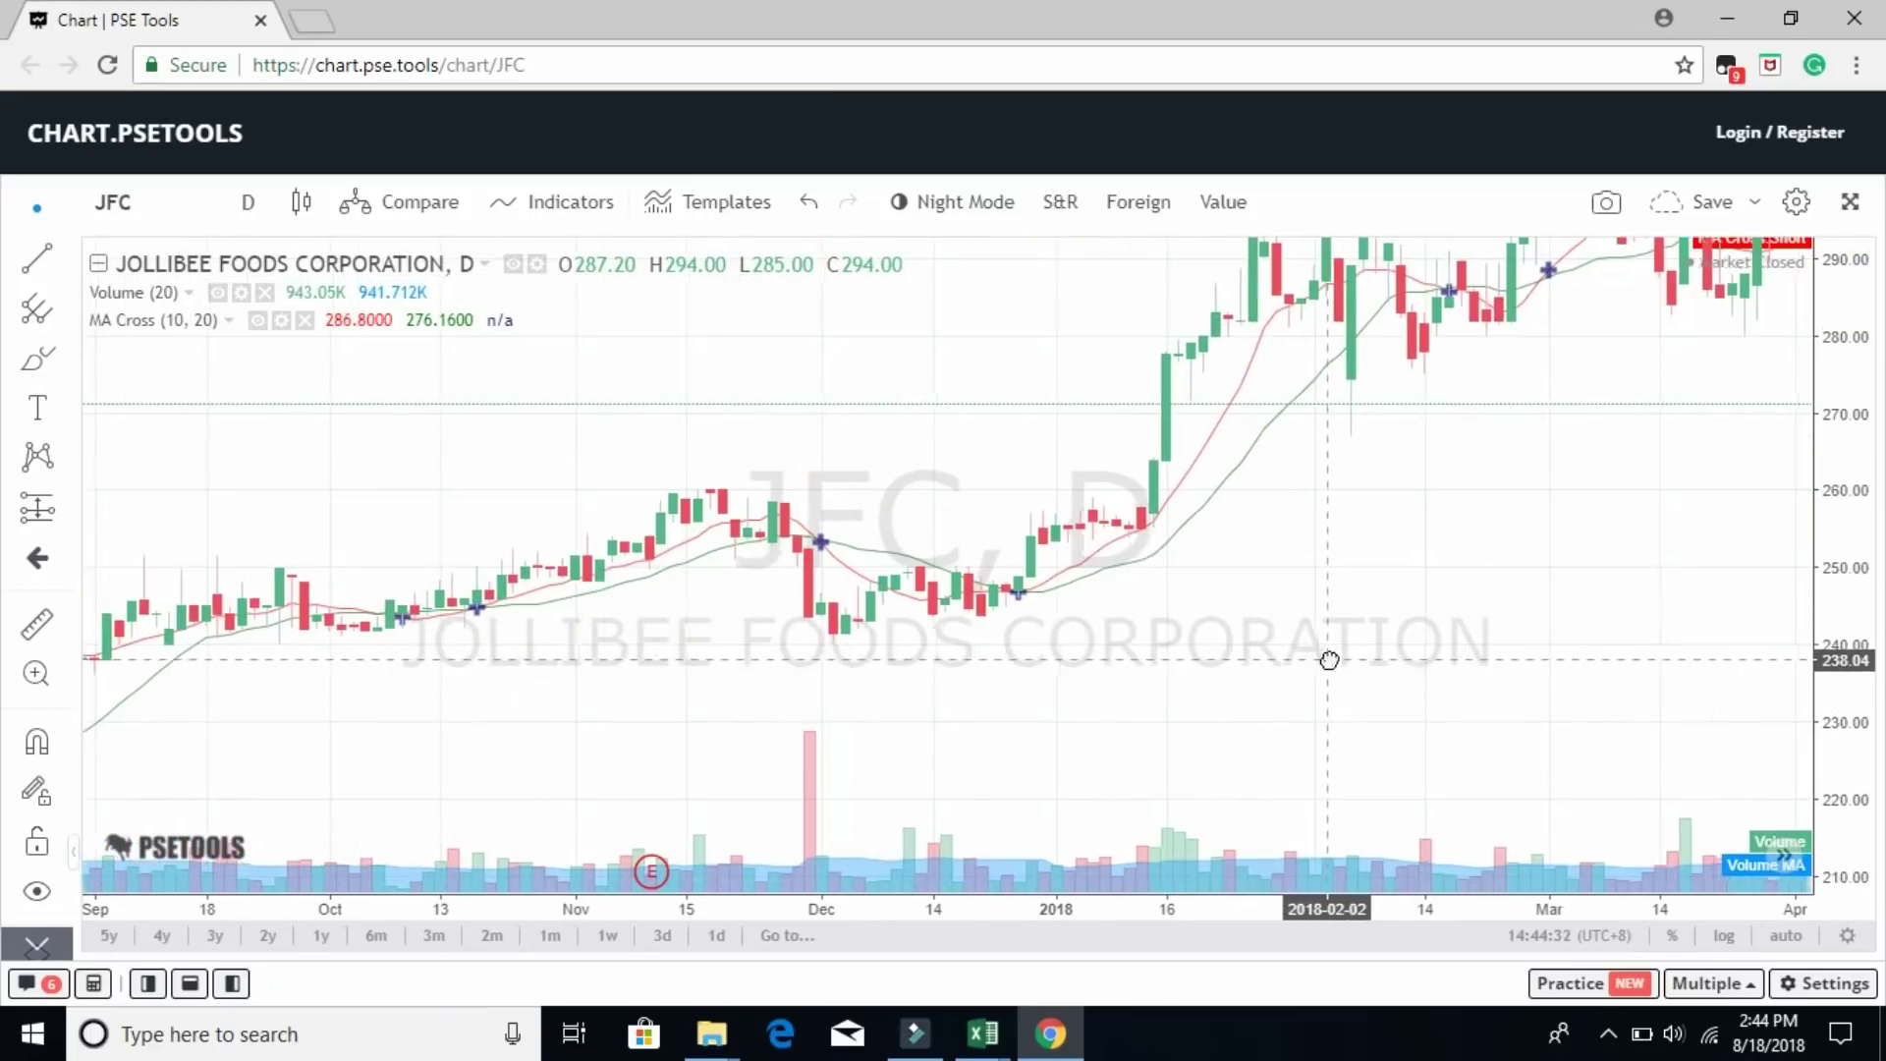
scroll(1424, 644, up, 2)
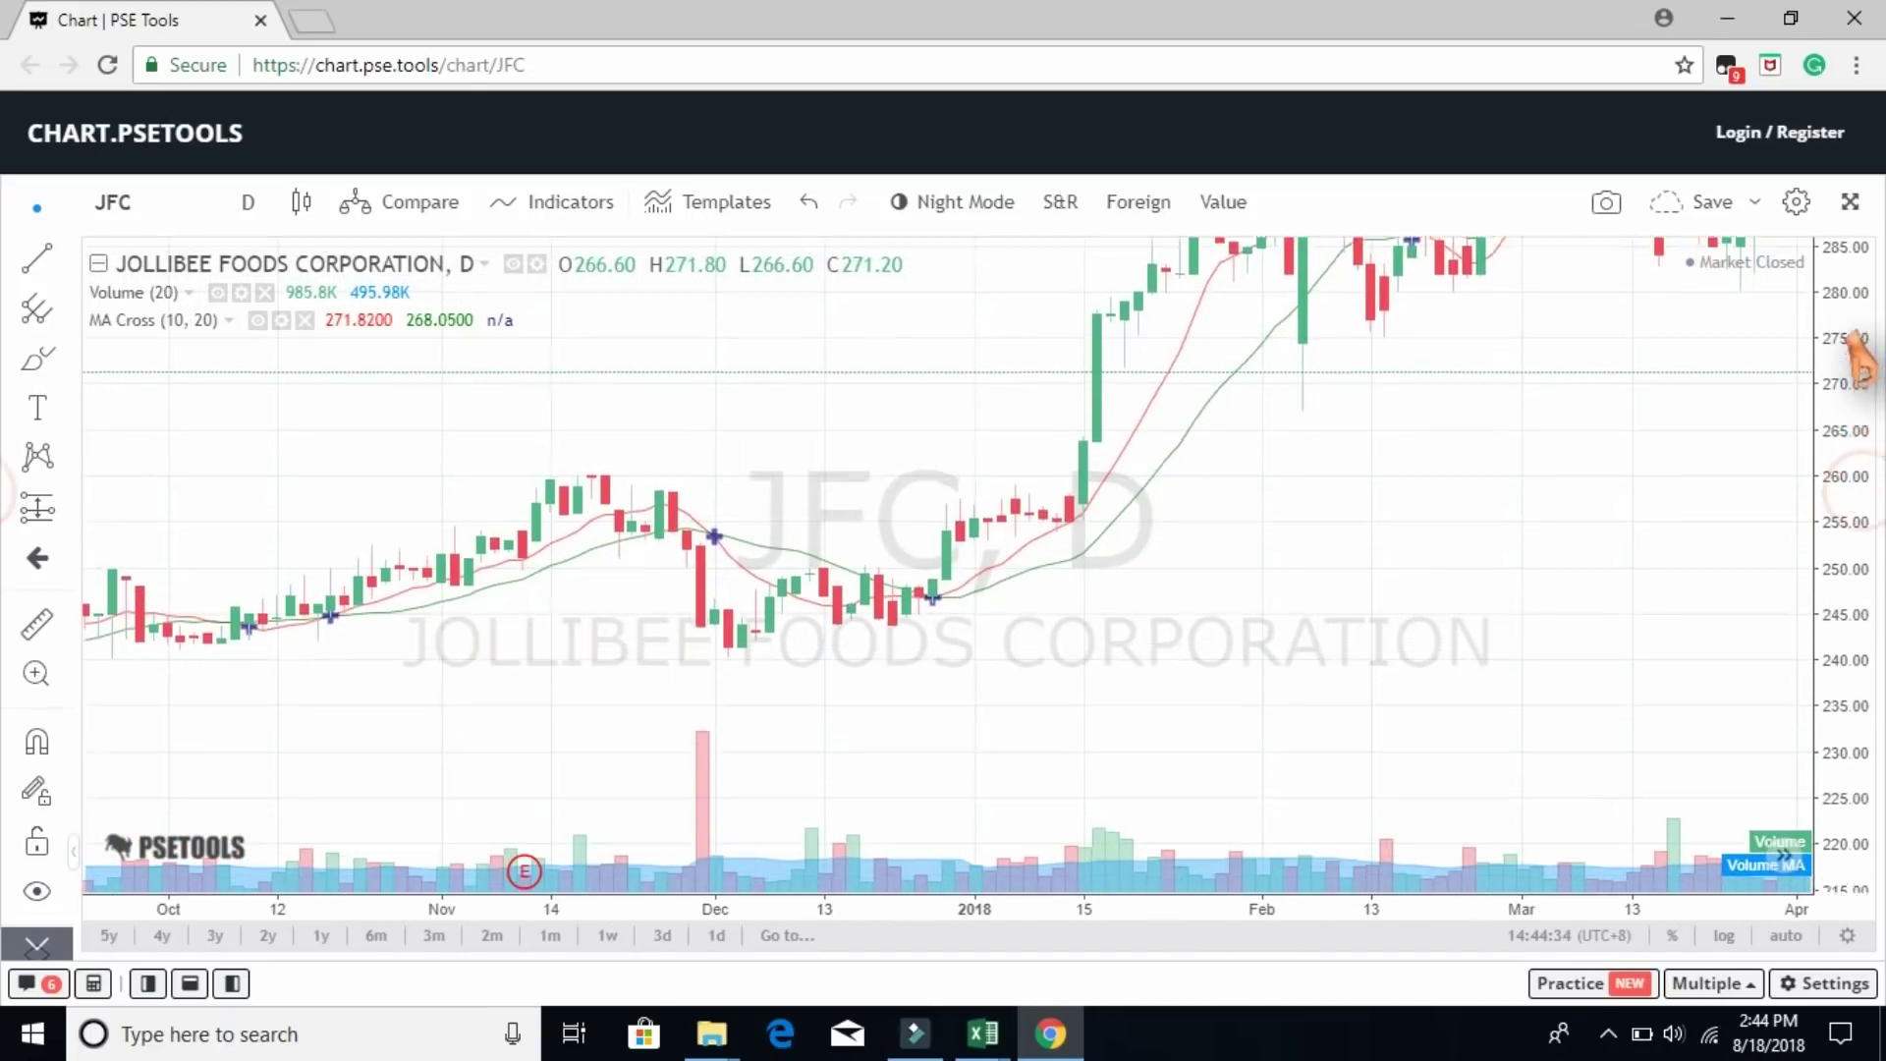
drag(1859, 359, 1856, 339)
drag(1165, 593, 1191, 787)
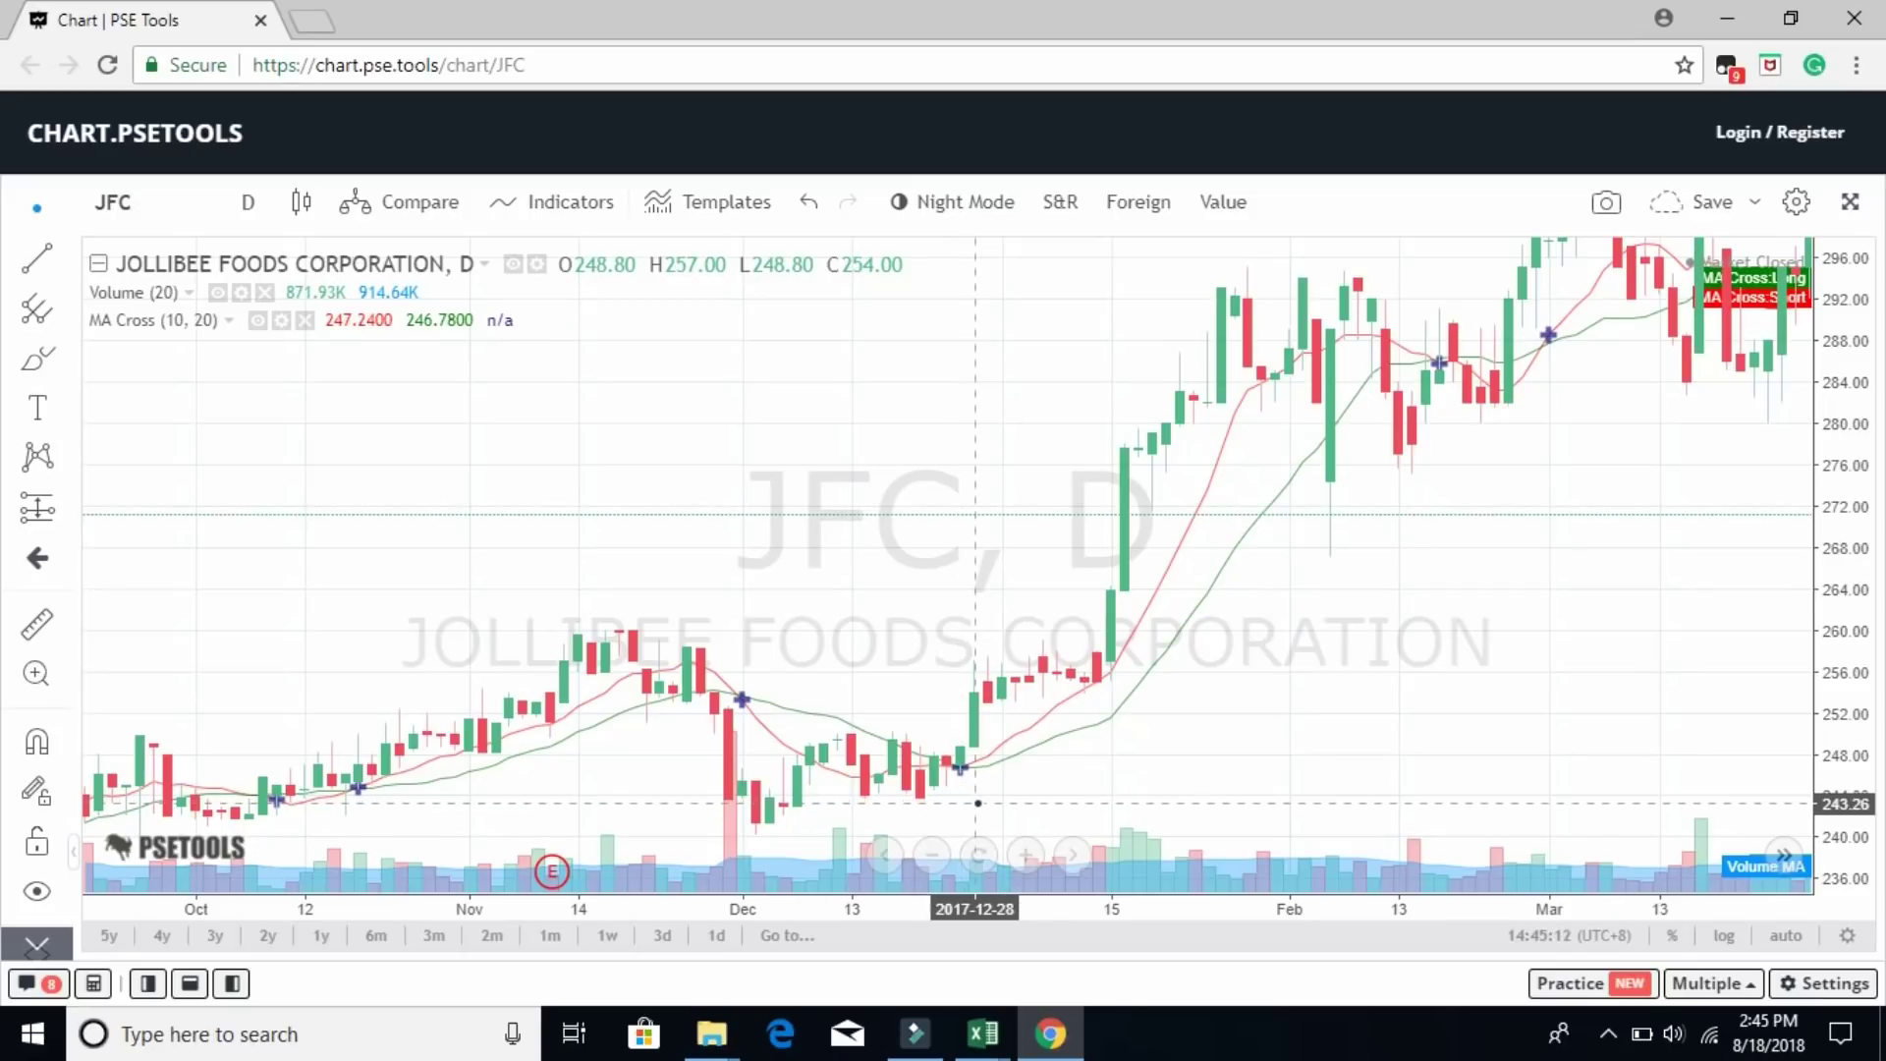
Switch to the My BDO Nomura Calculator workbook in Excel and set the buying stock code to JFC
click(979, 1034)
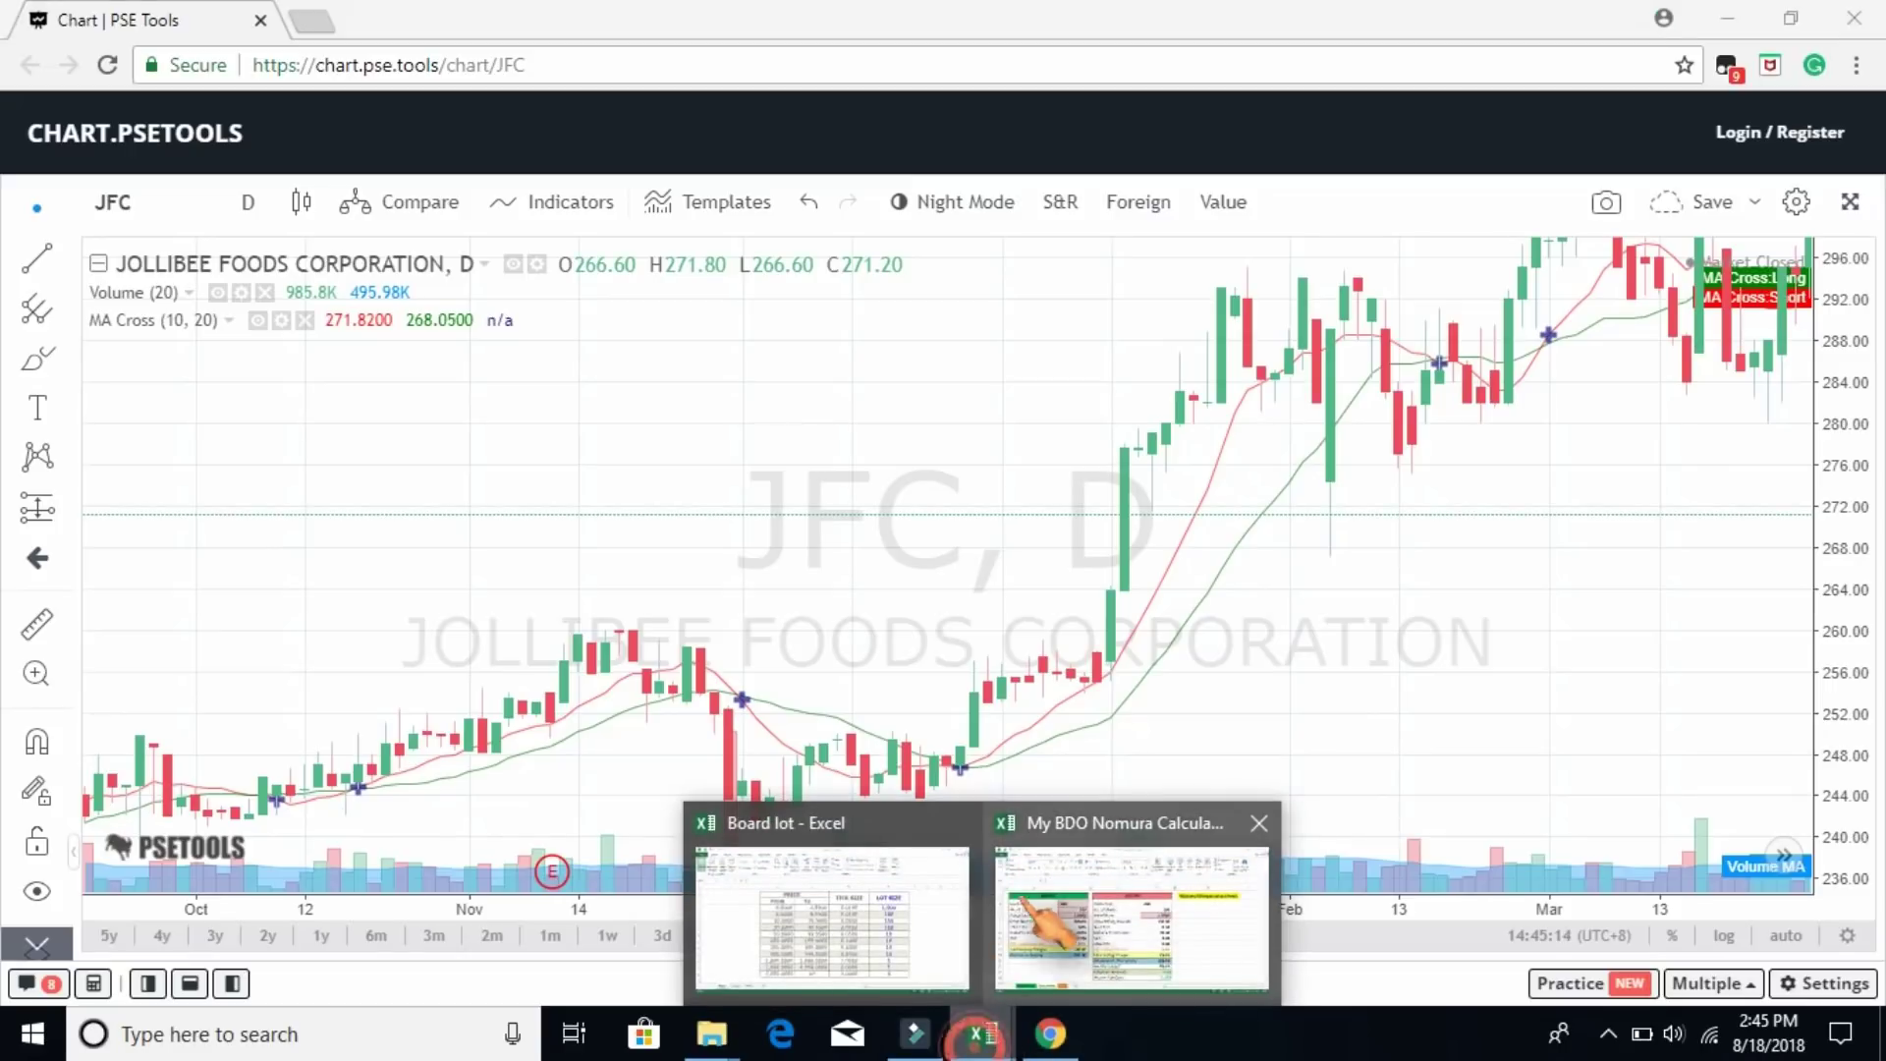
click(1130, 918)
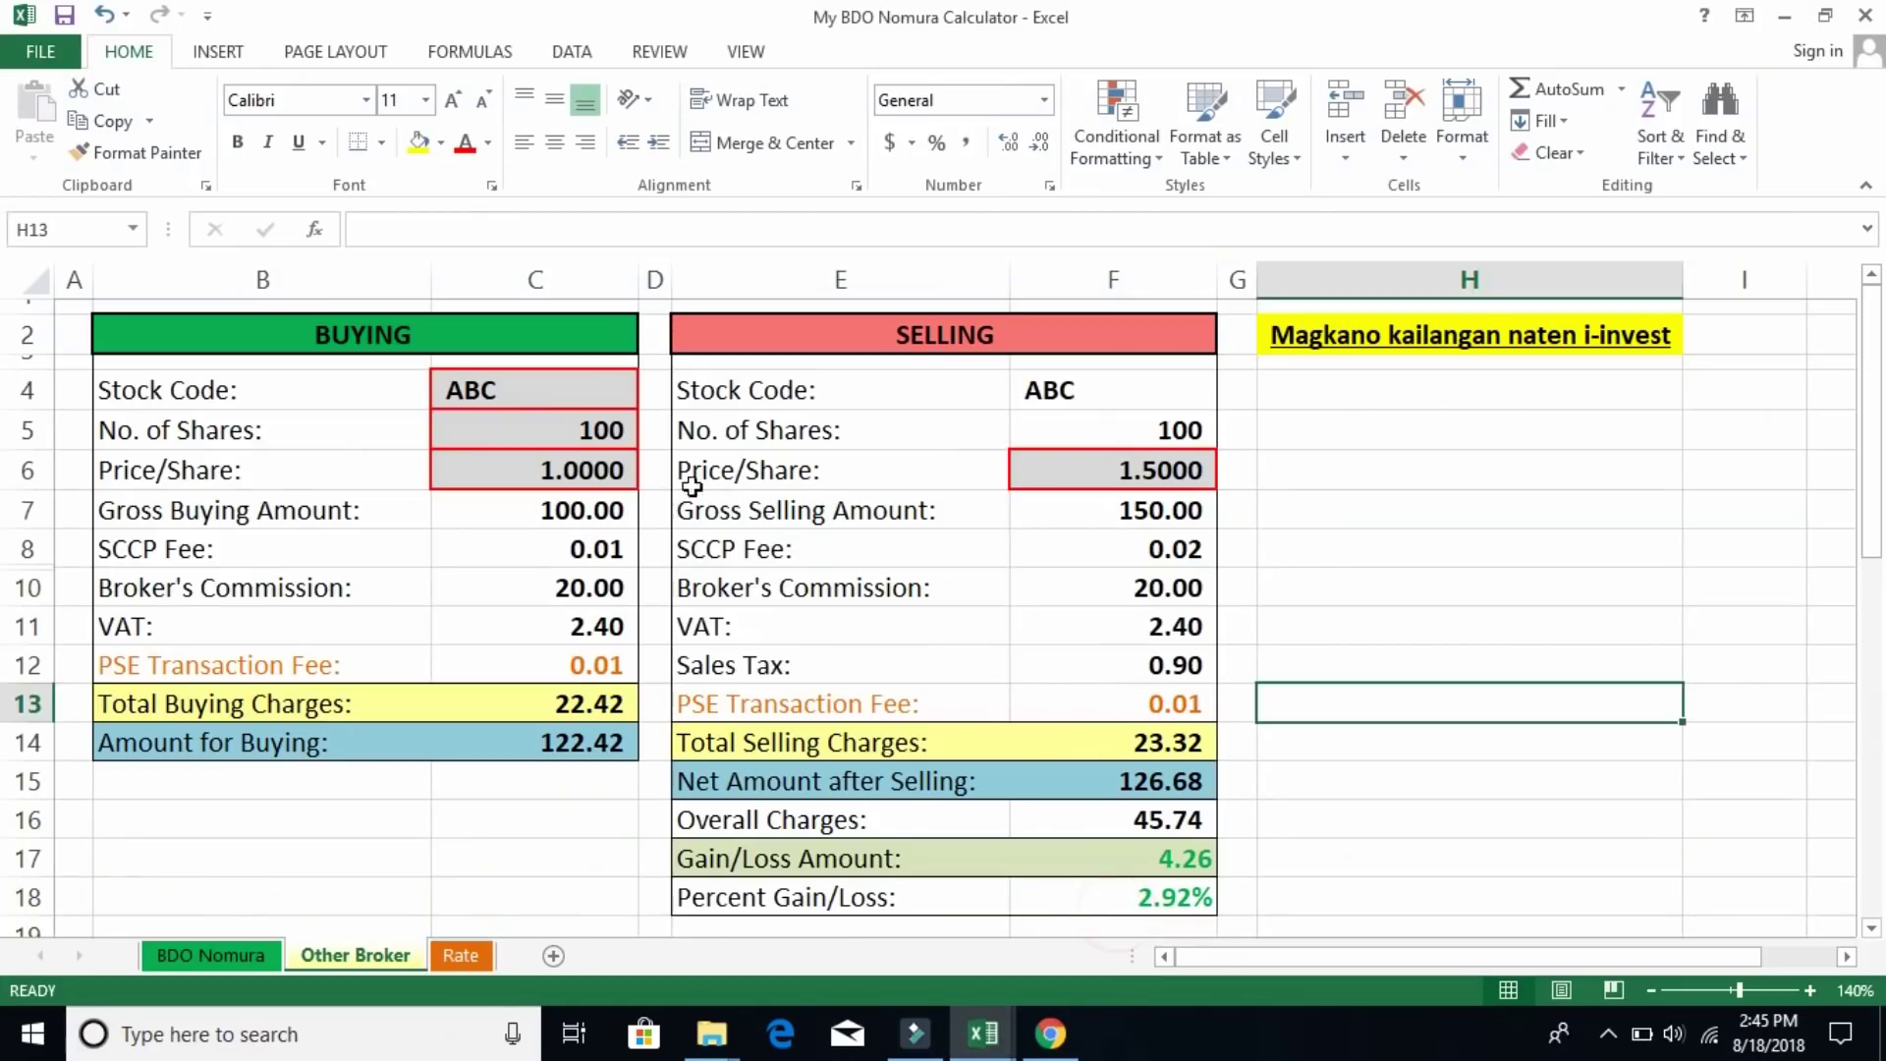
click(542, 398)
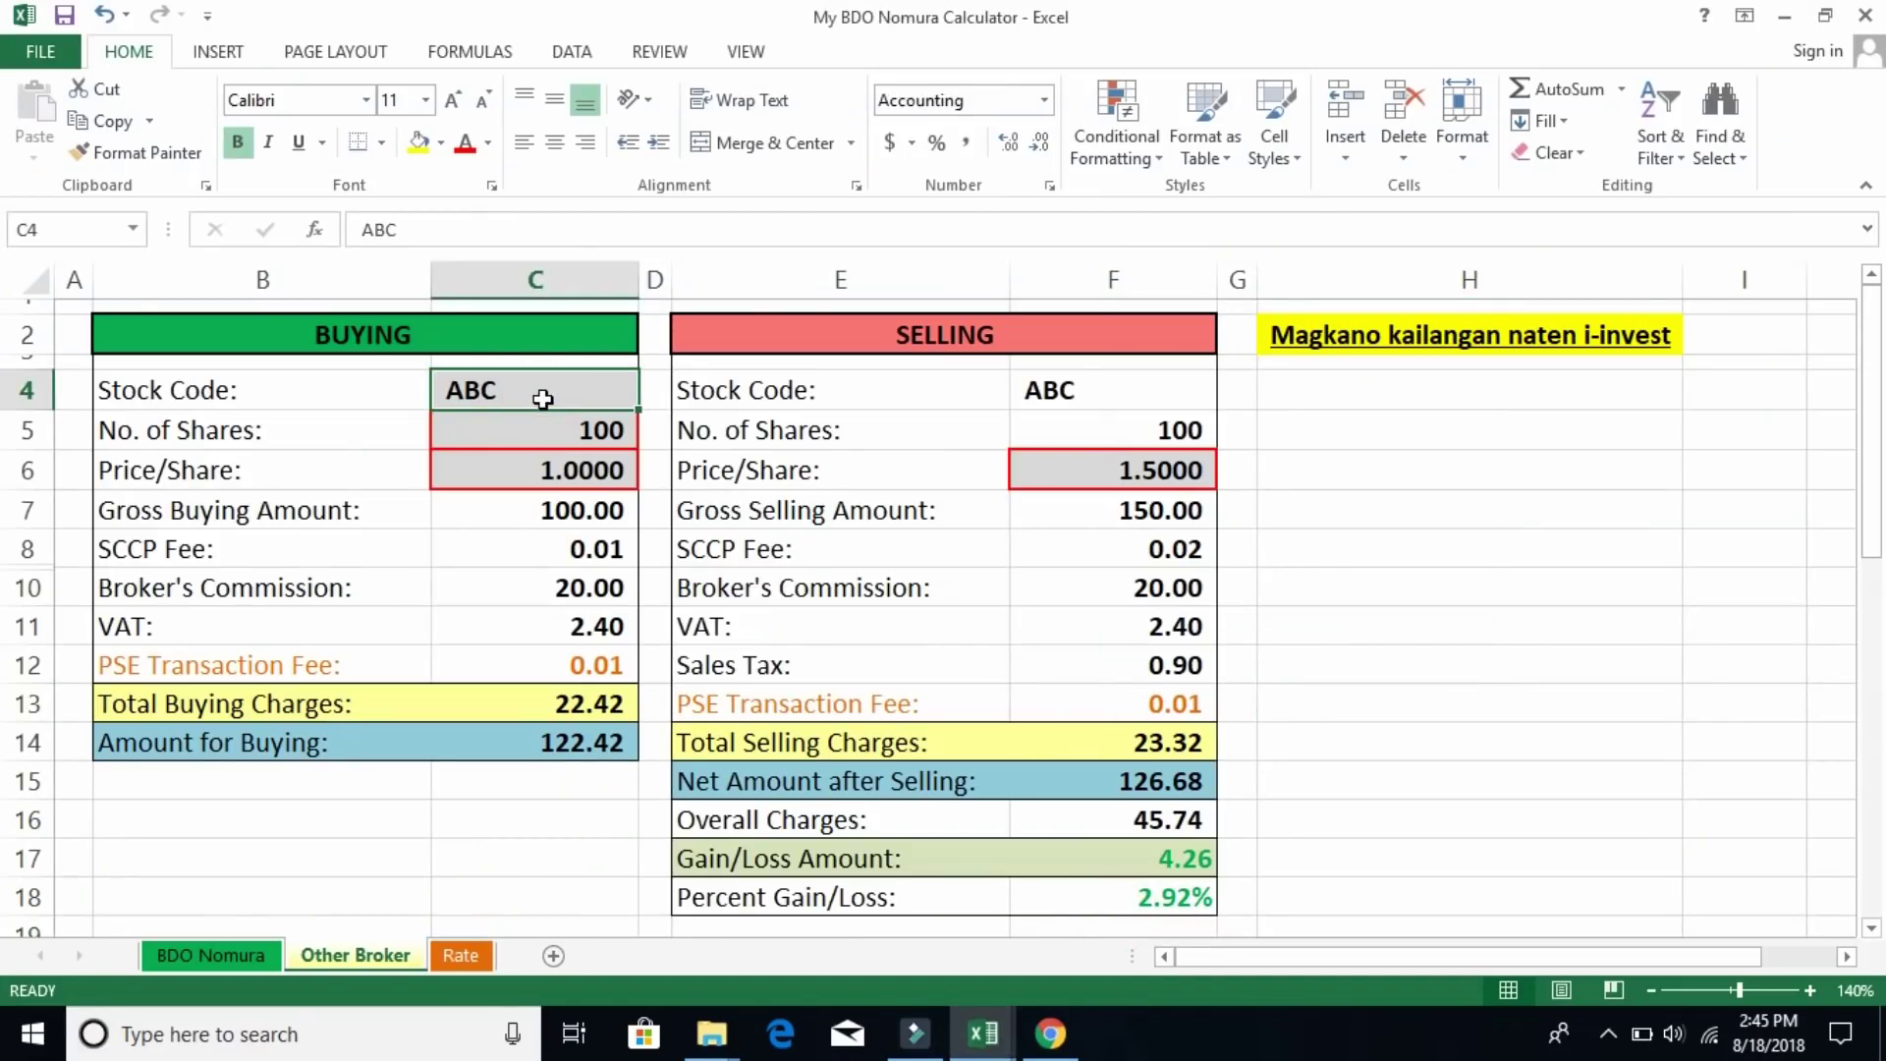
text(J)
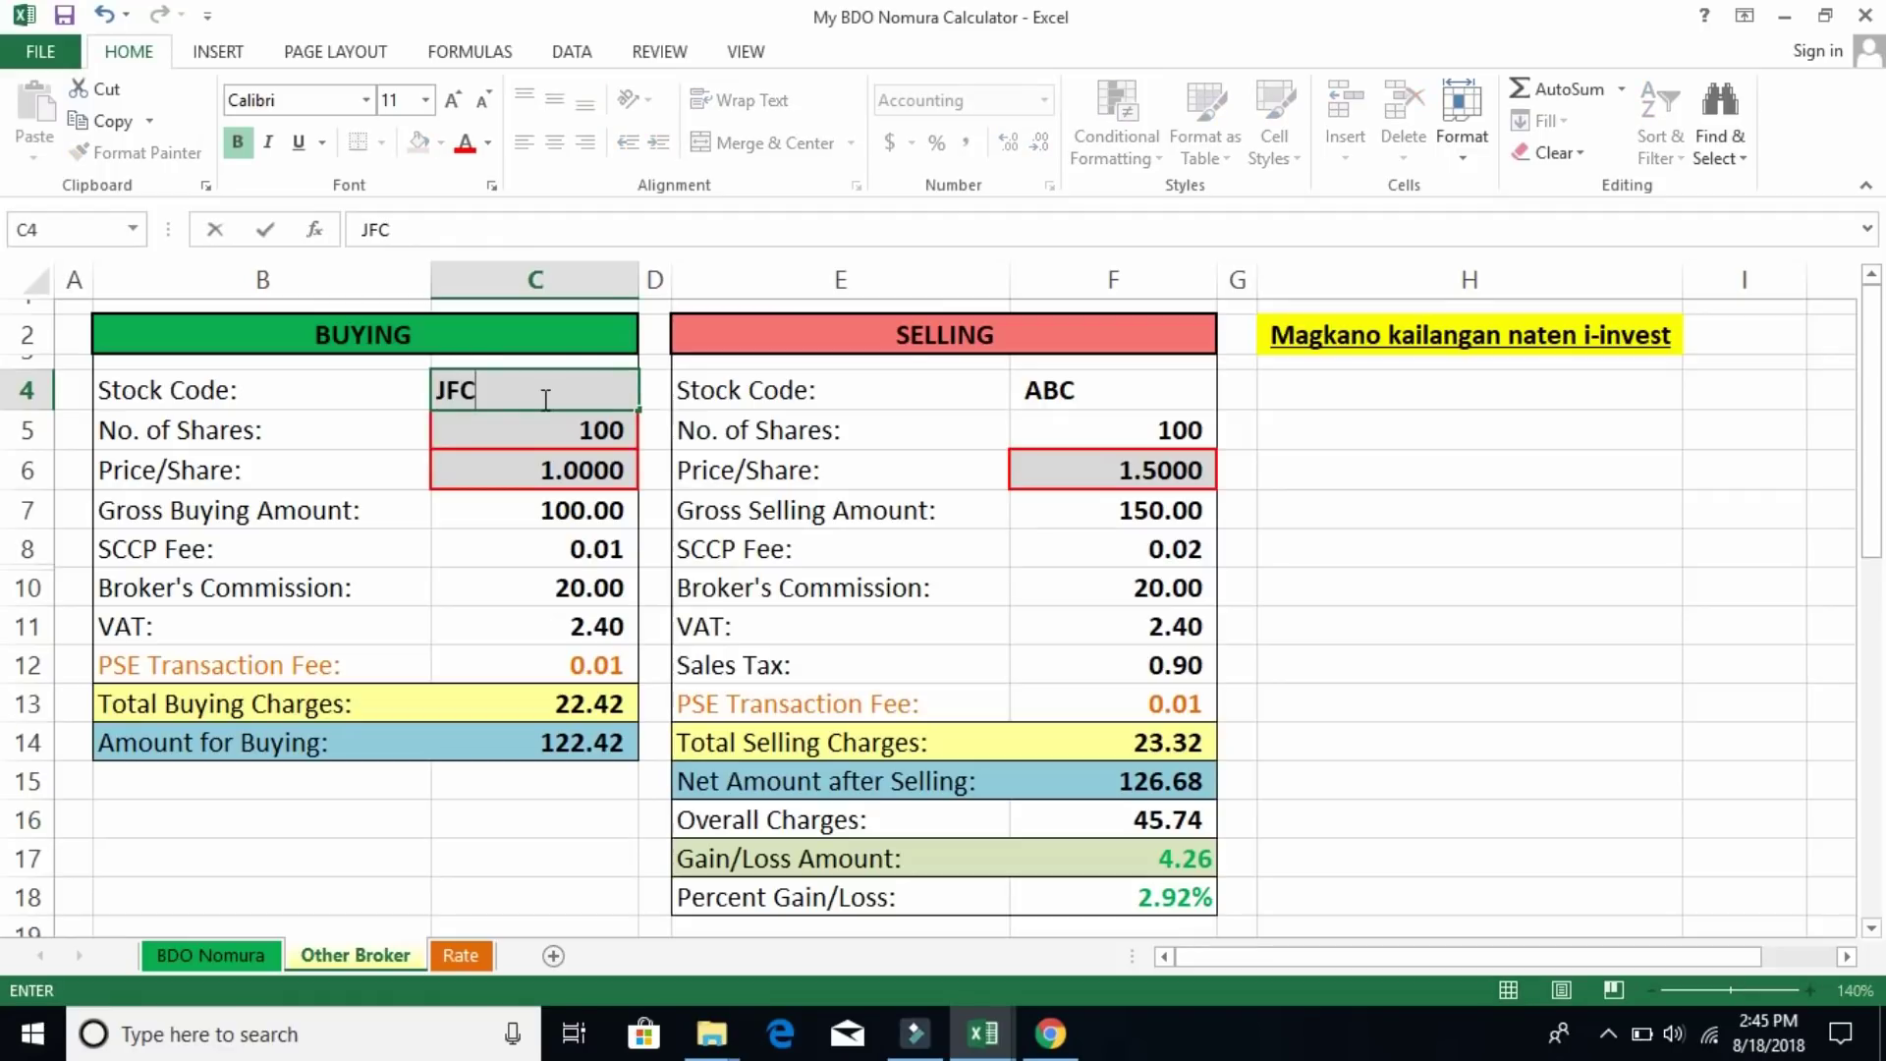
text(FC)
key(Return)
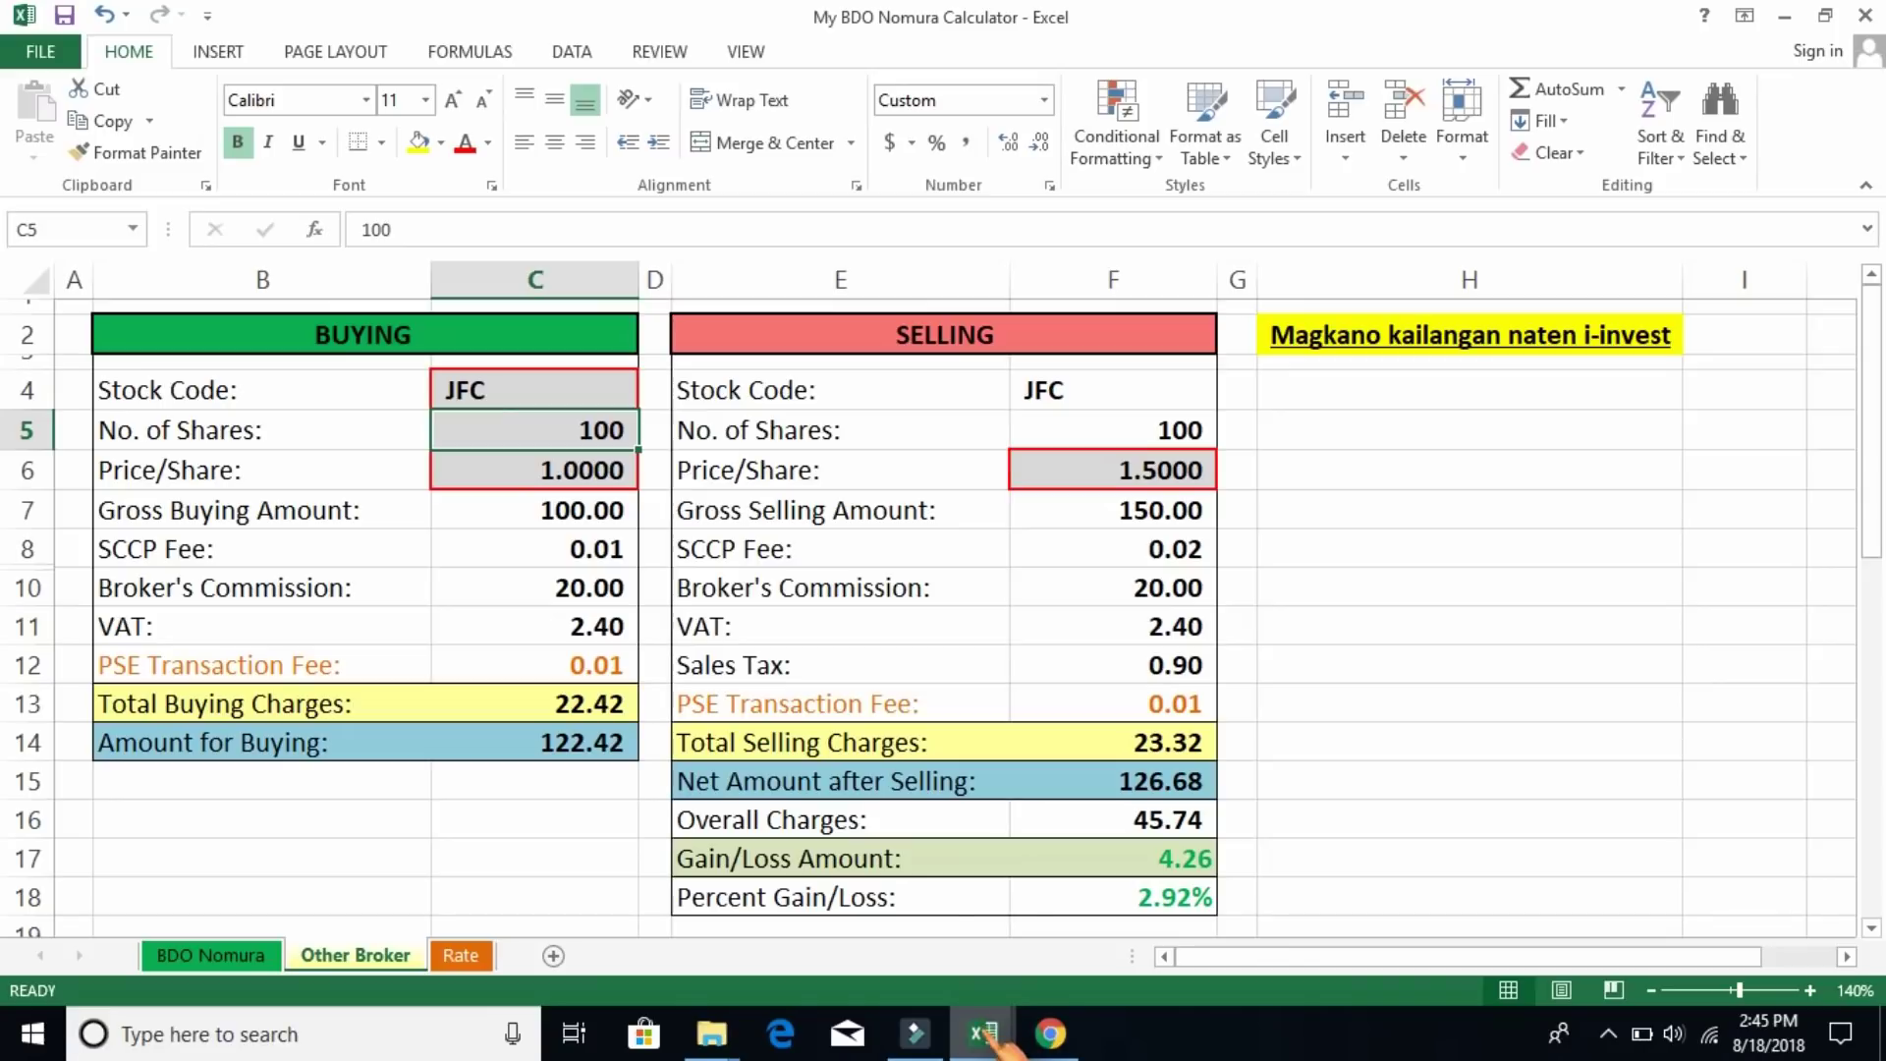
In the Board lot workbook, fill the 200 to 499.80 price row with yellow, from the From column through Lot Size
mouse_move(984, 1033)
click(835, 918)
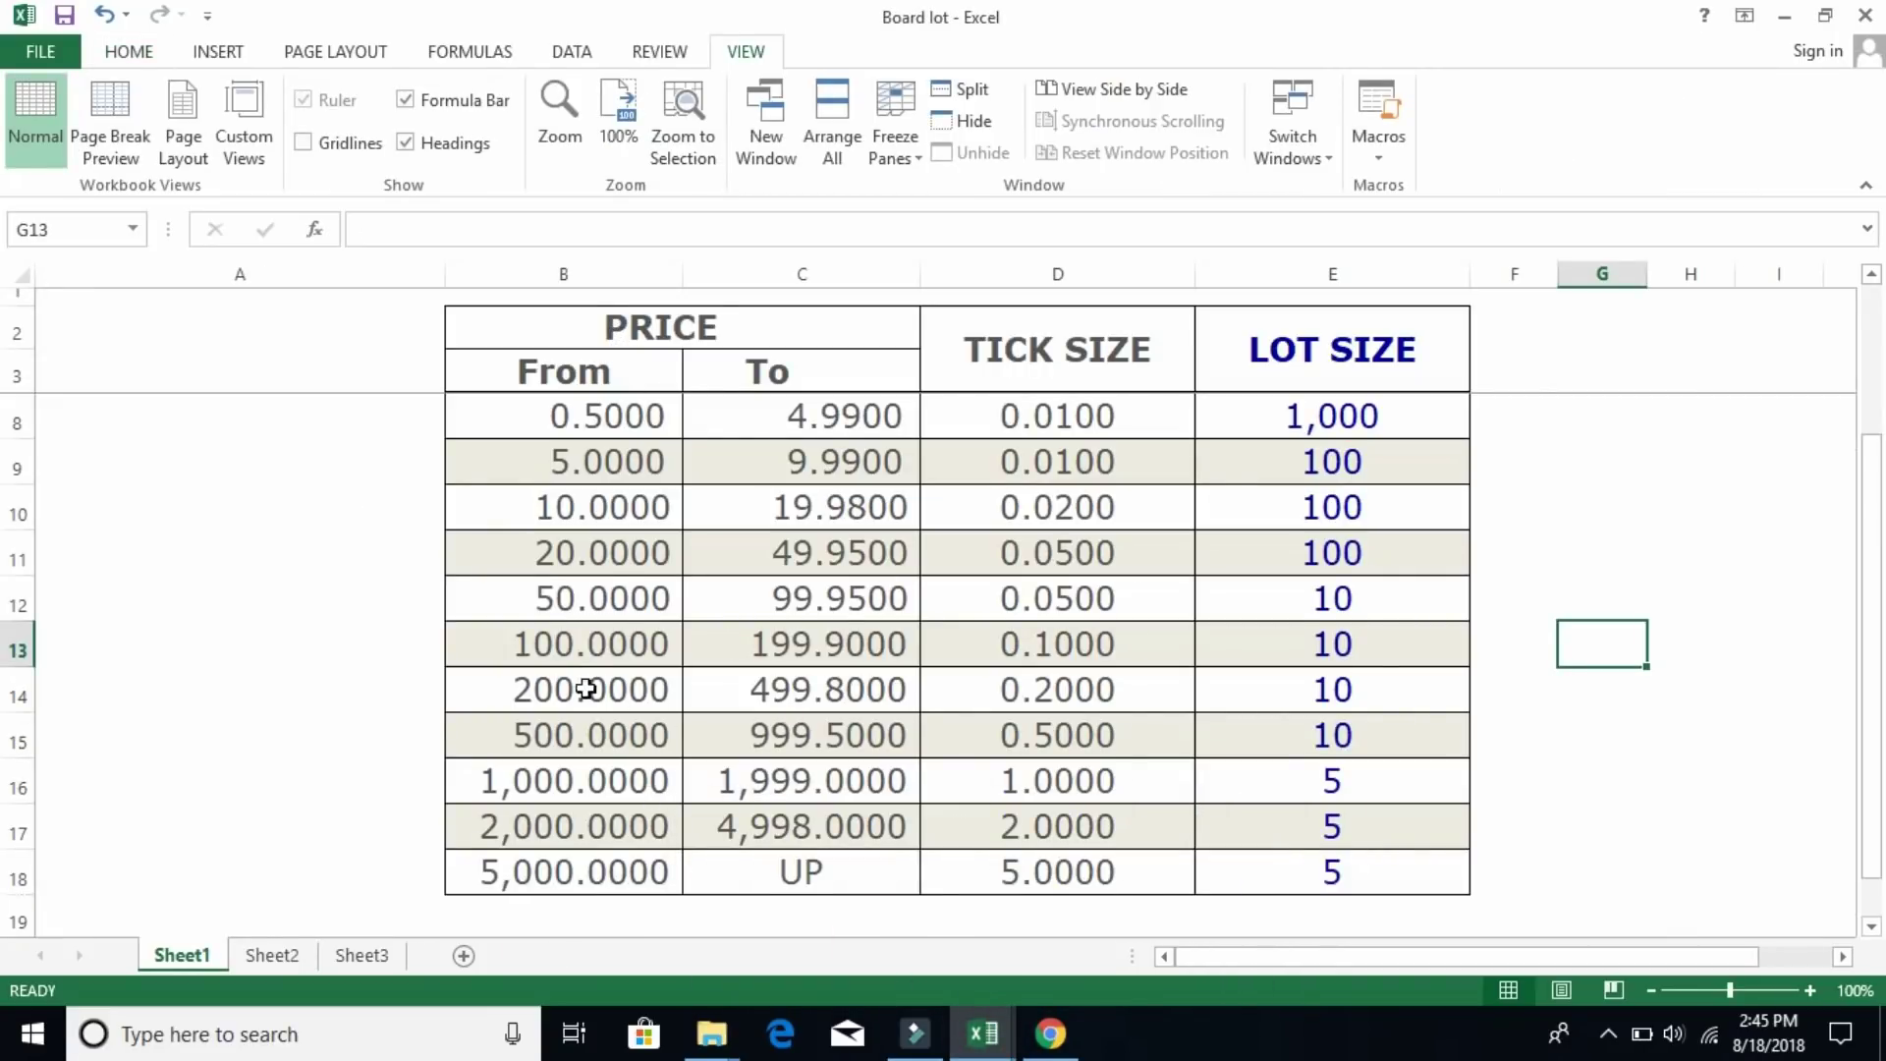
drag(581, 695, 766, 690)
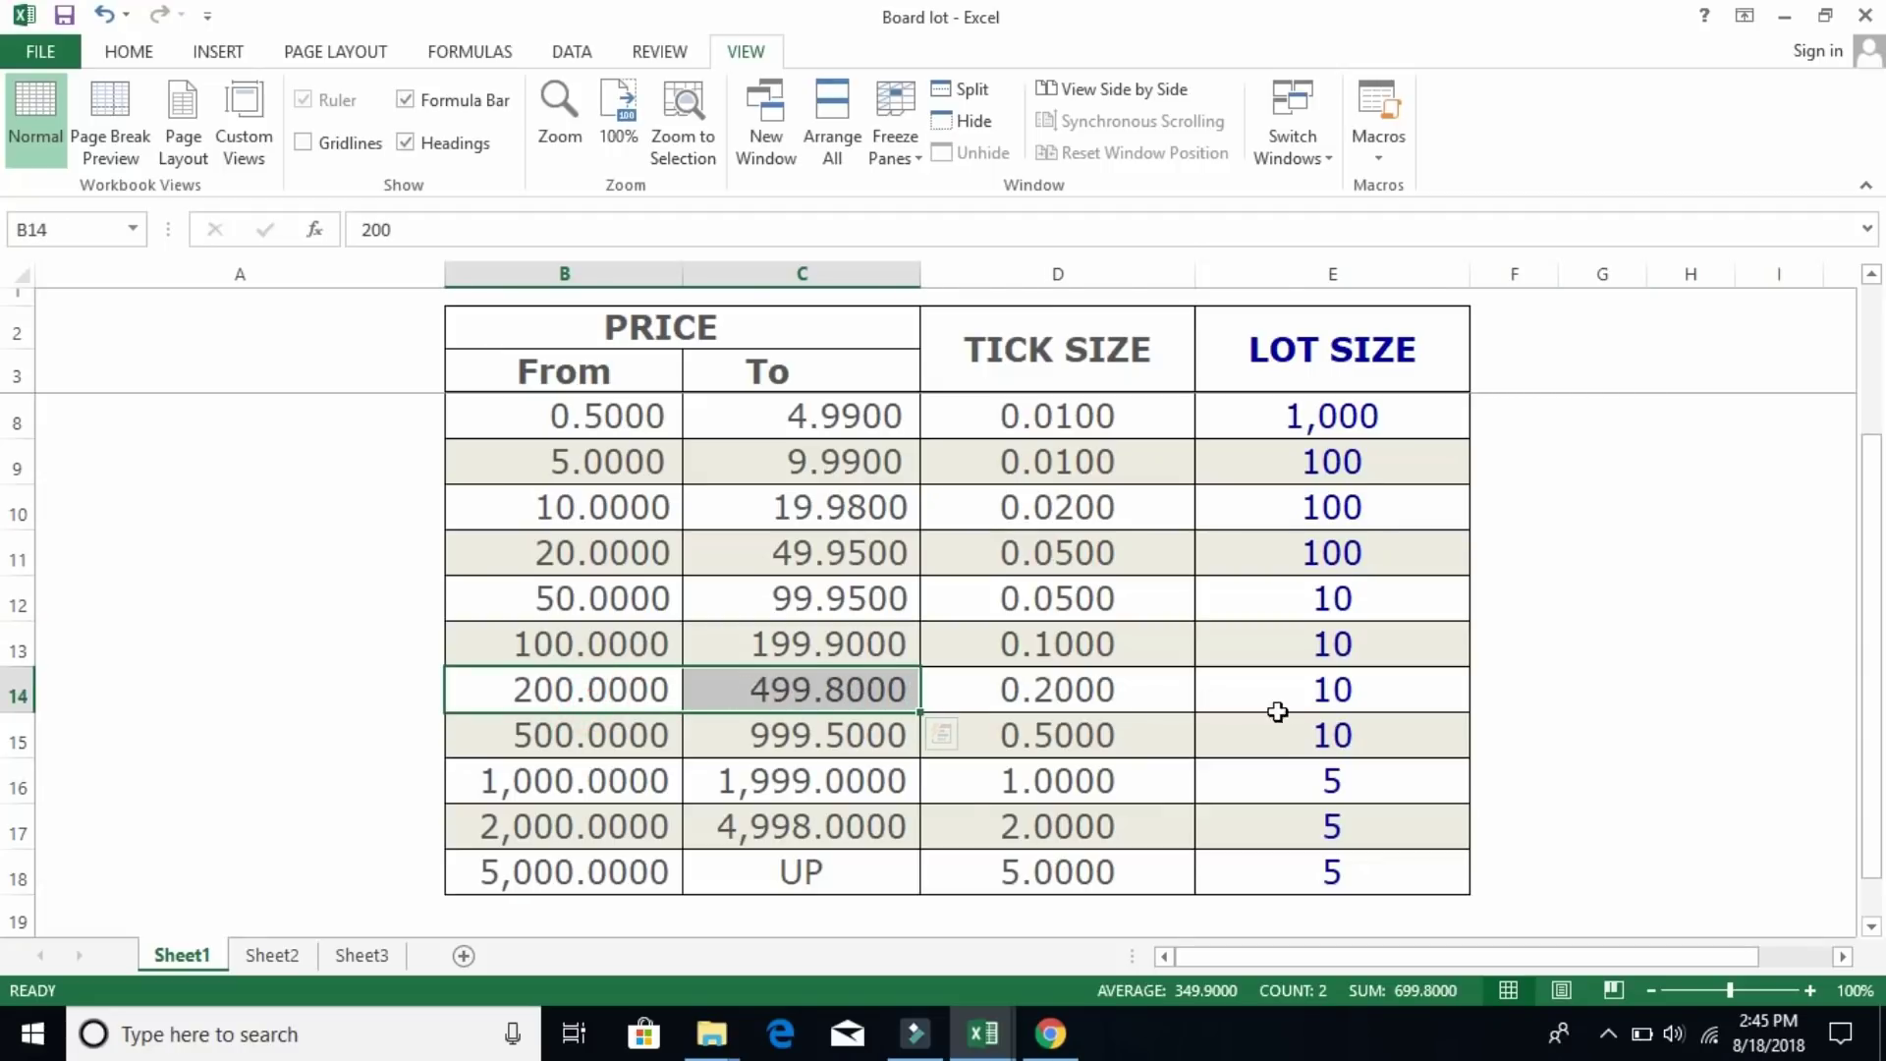
click(1330, 703)
drag(601, 687, 1216, 685)
click(129, 51)
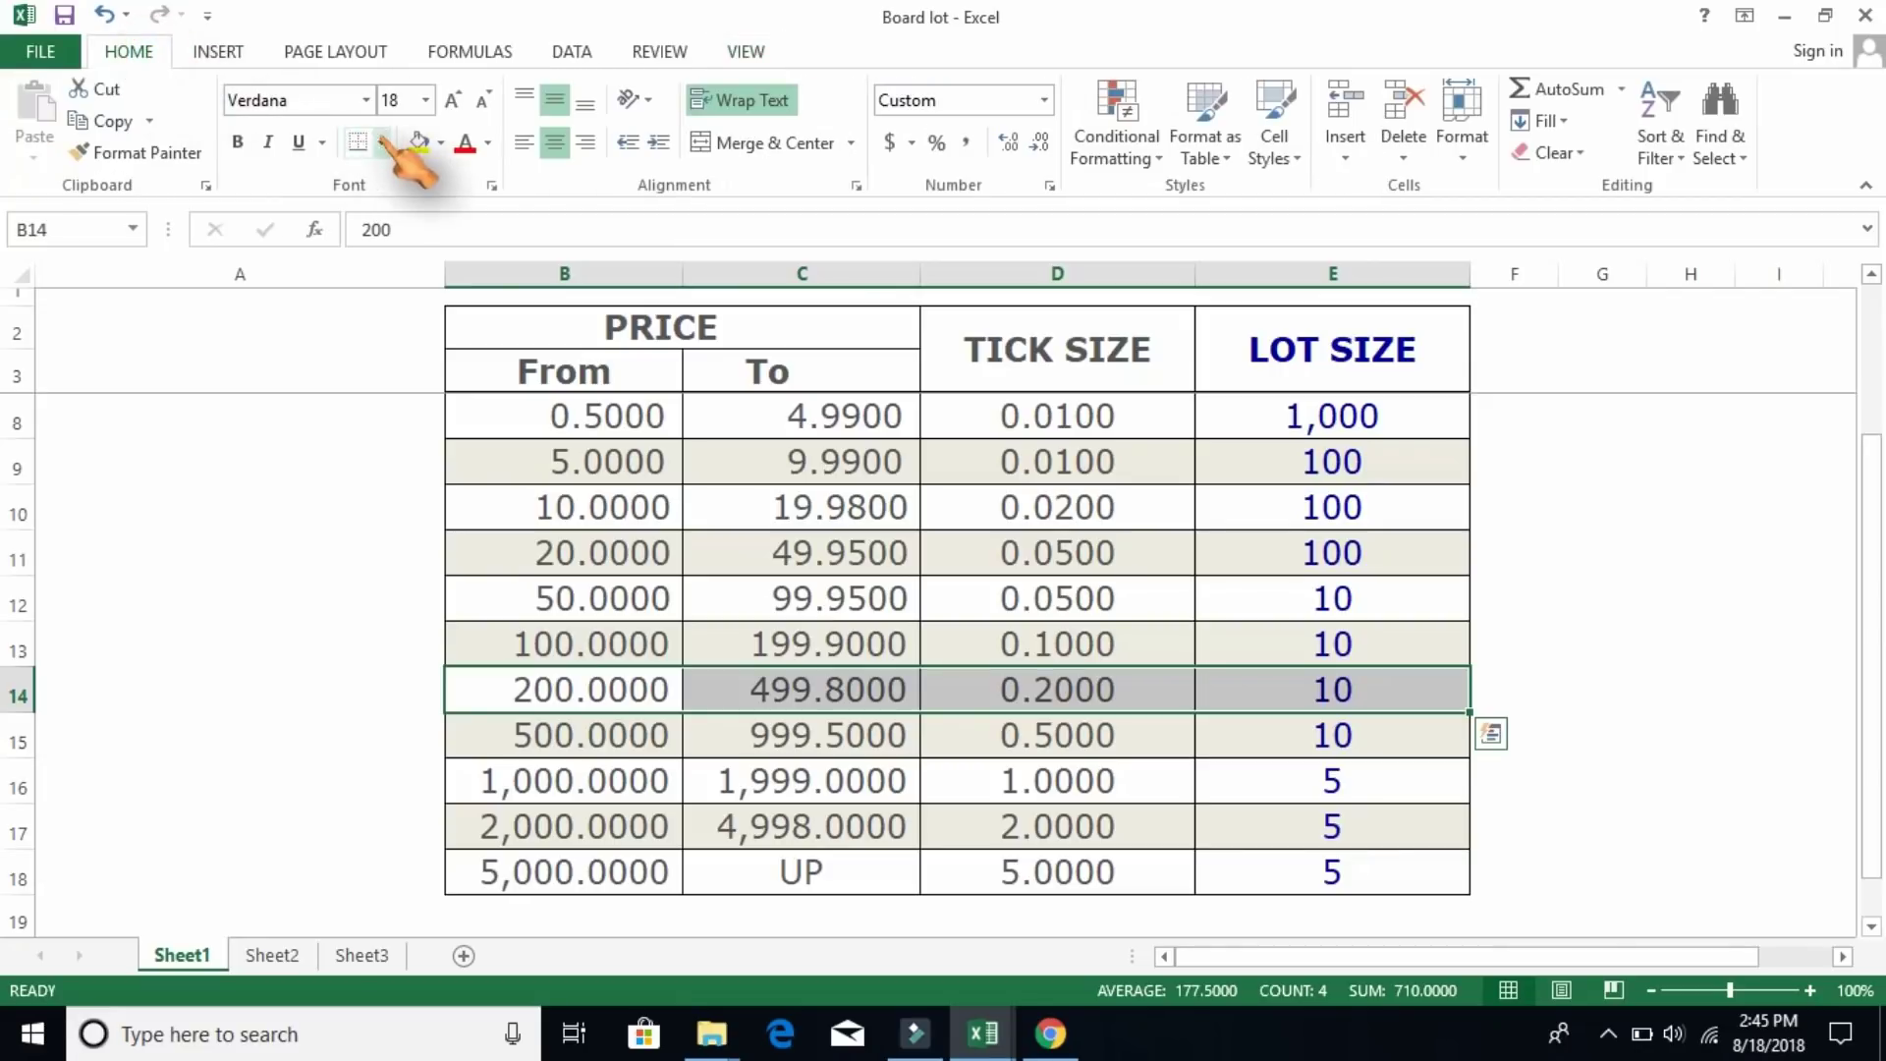
click(419, 142)
click(1620, 742)
click(1389, 703)
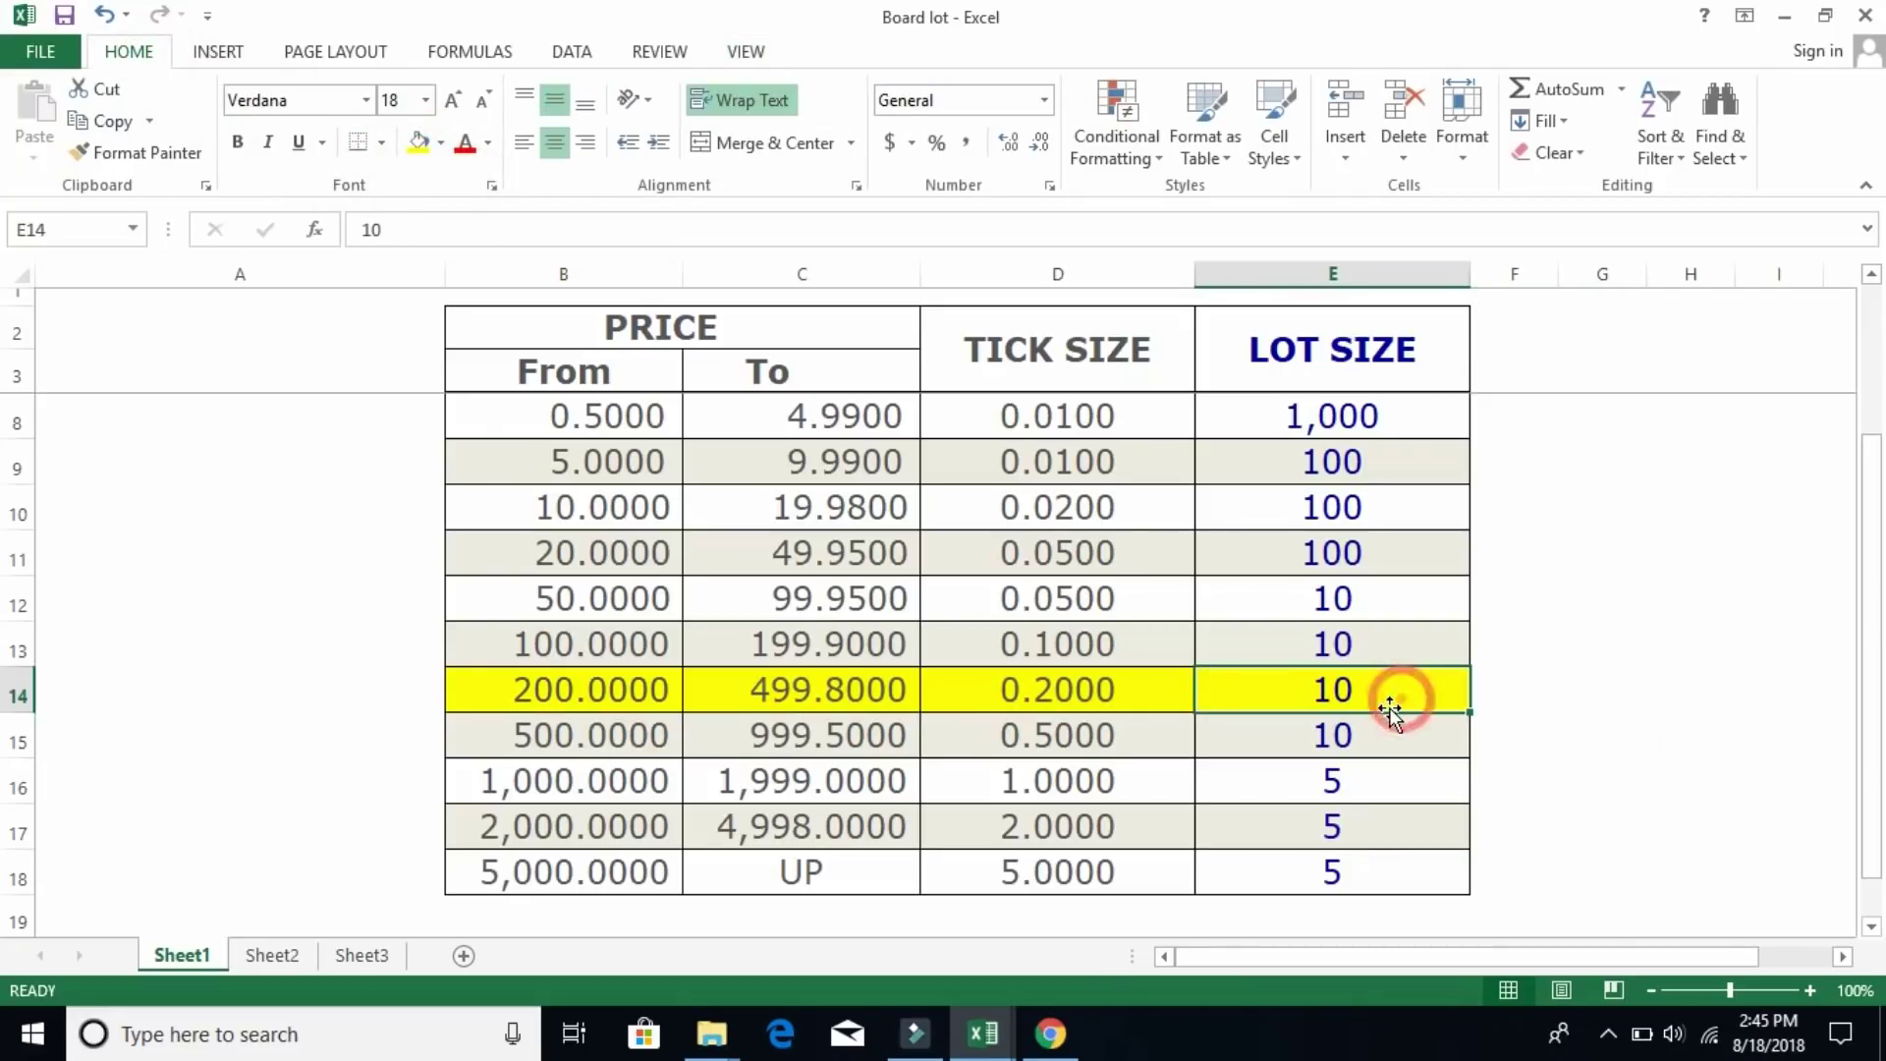
Switch to the My BDO Nomura Calculator workbook and set the buying number of shares to 10 and price per share to 254
click(983, 1033)
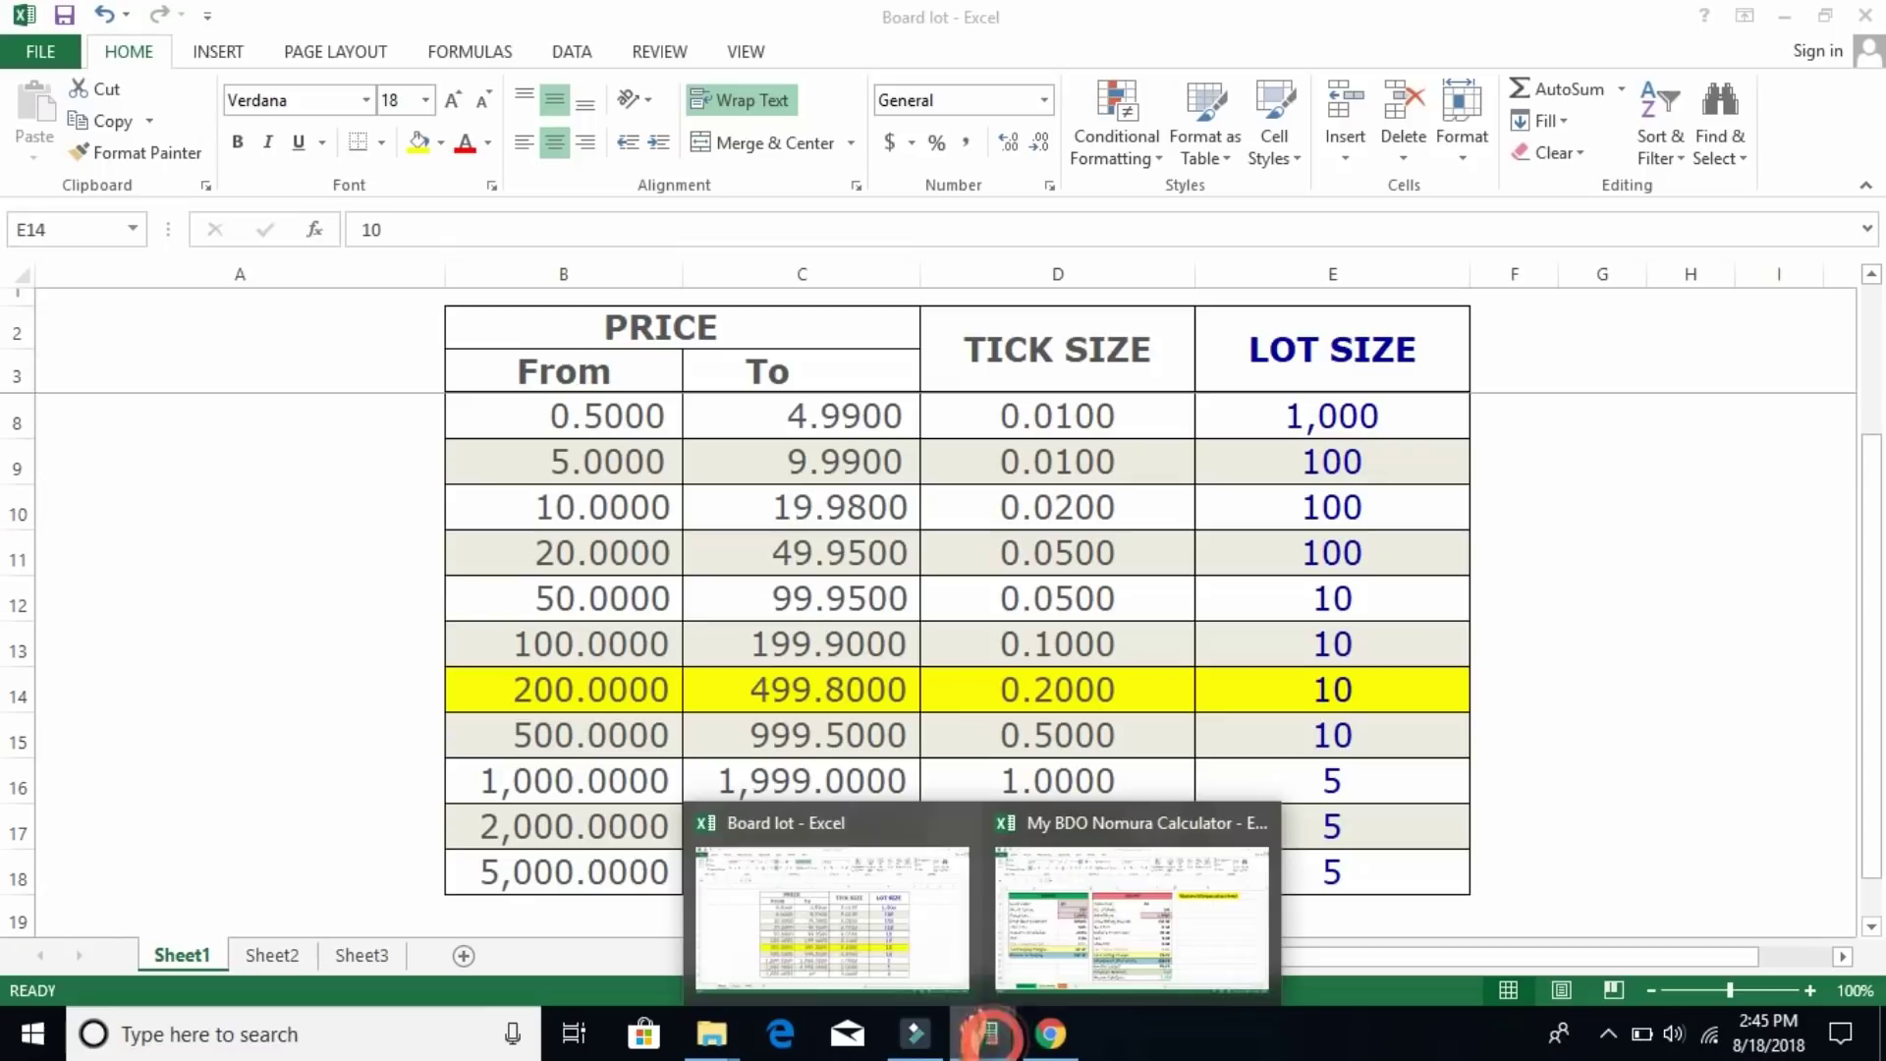
click(864, 936)
click(985, 1033)
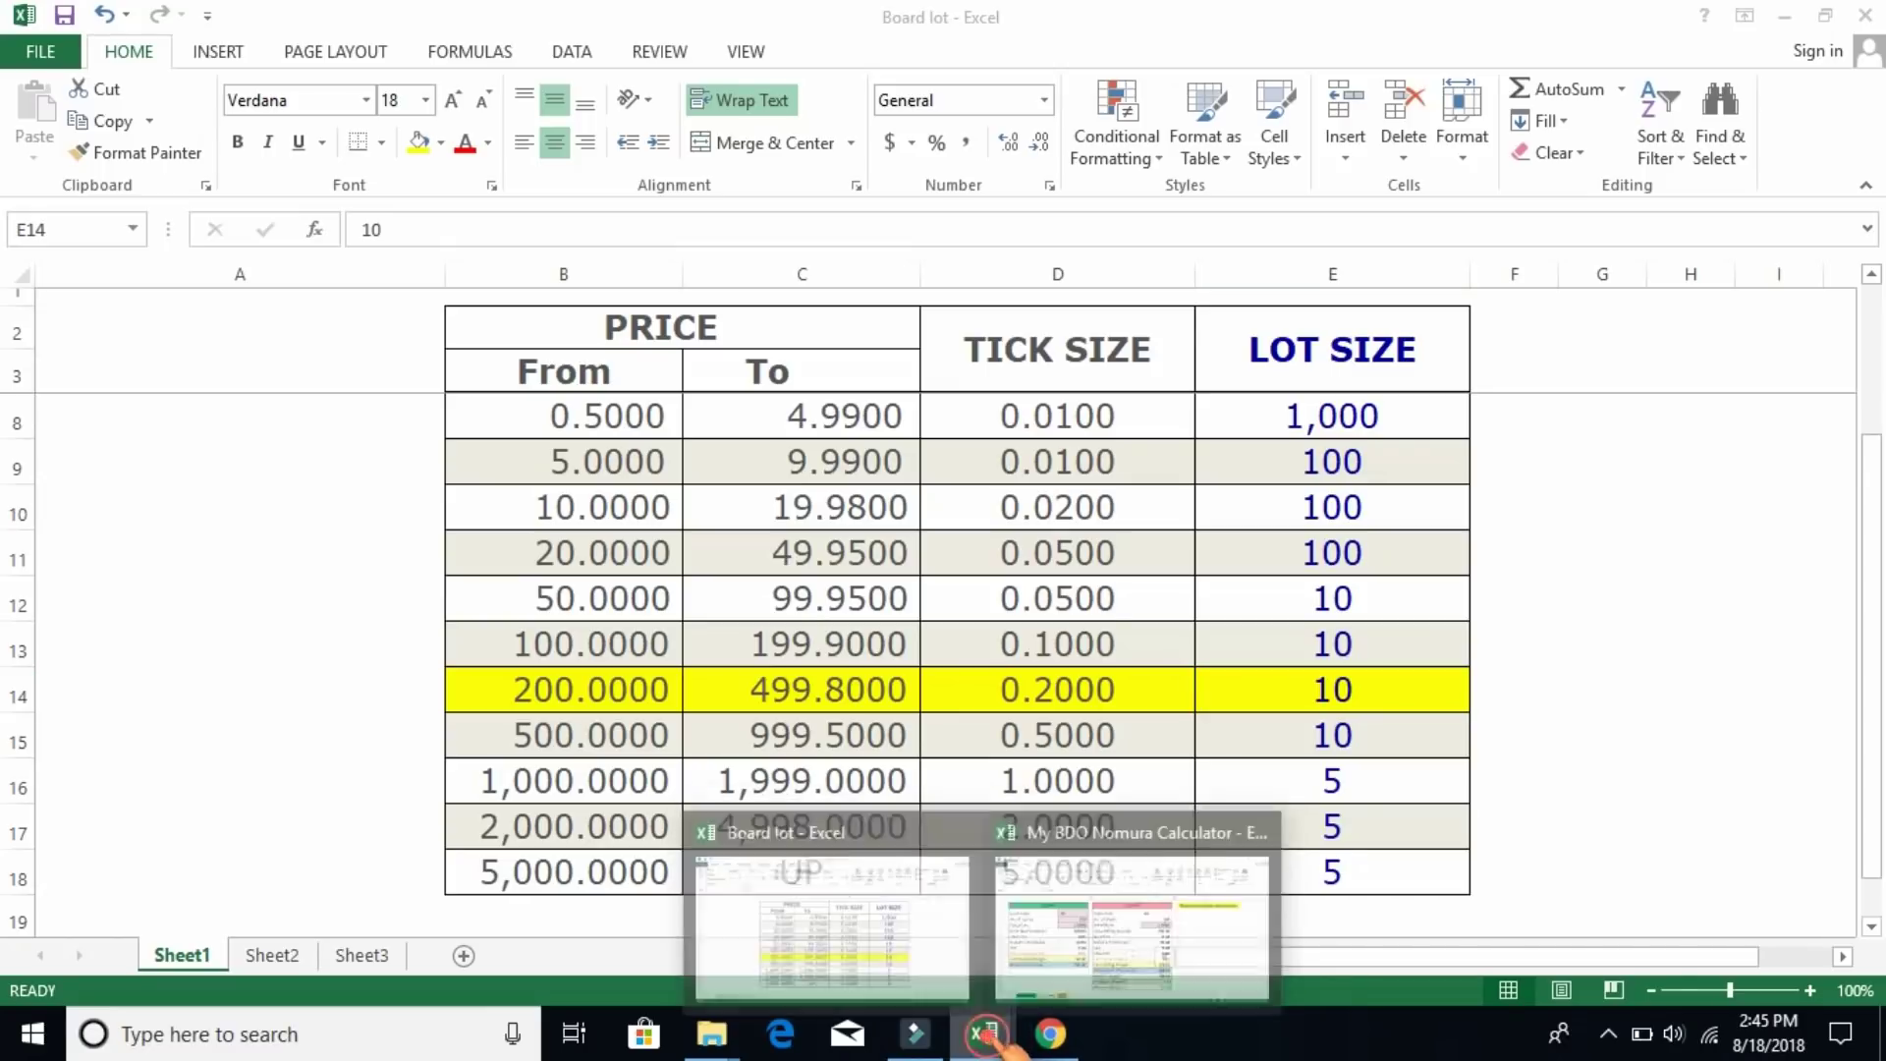
click(1130, 929)
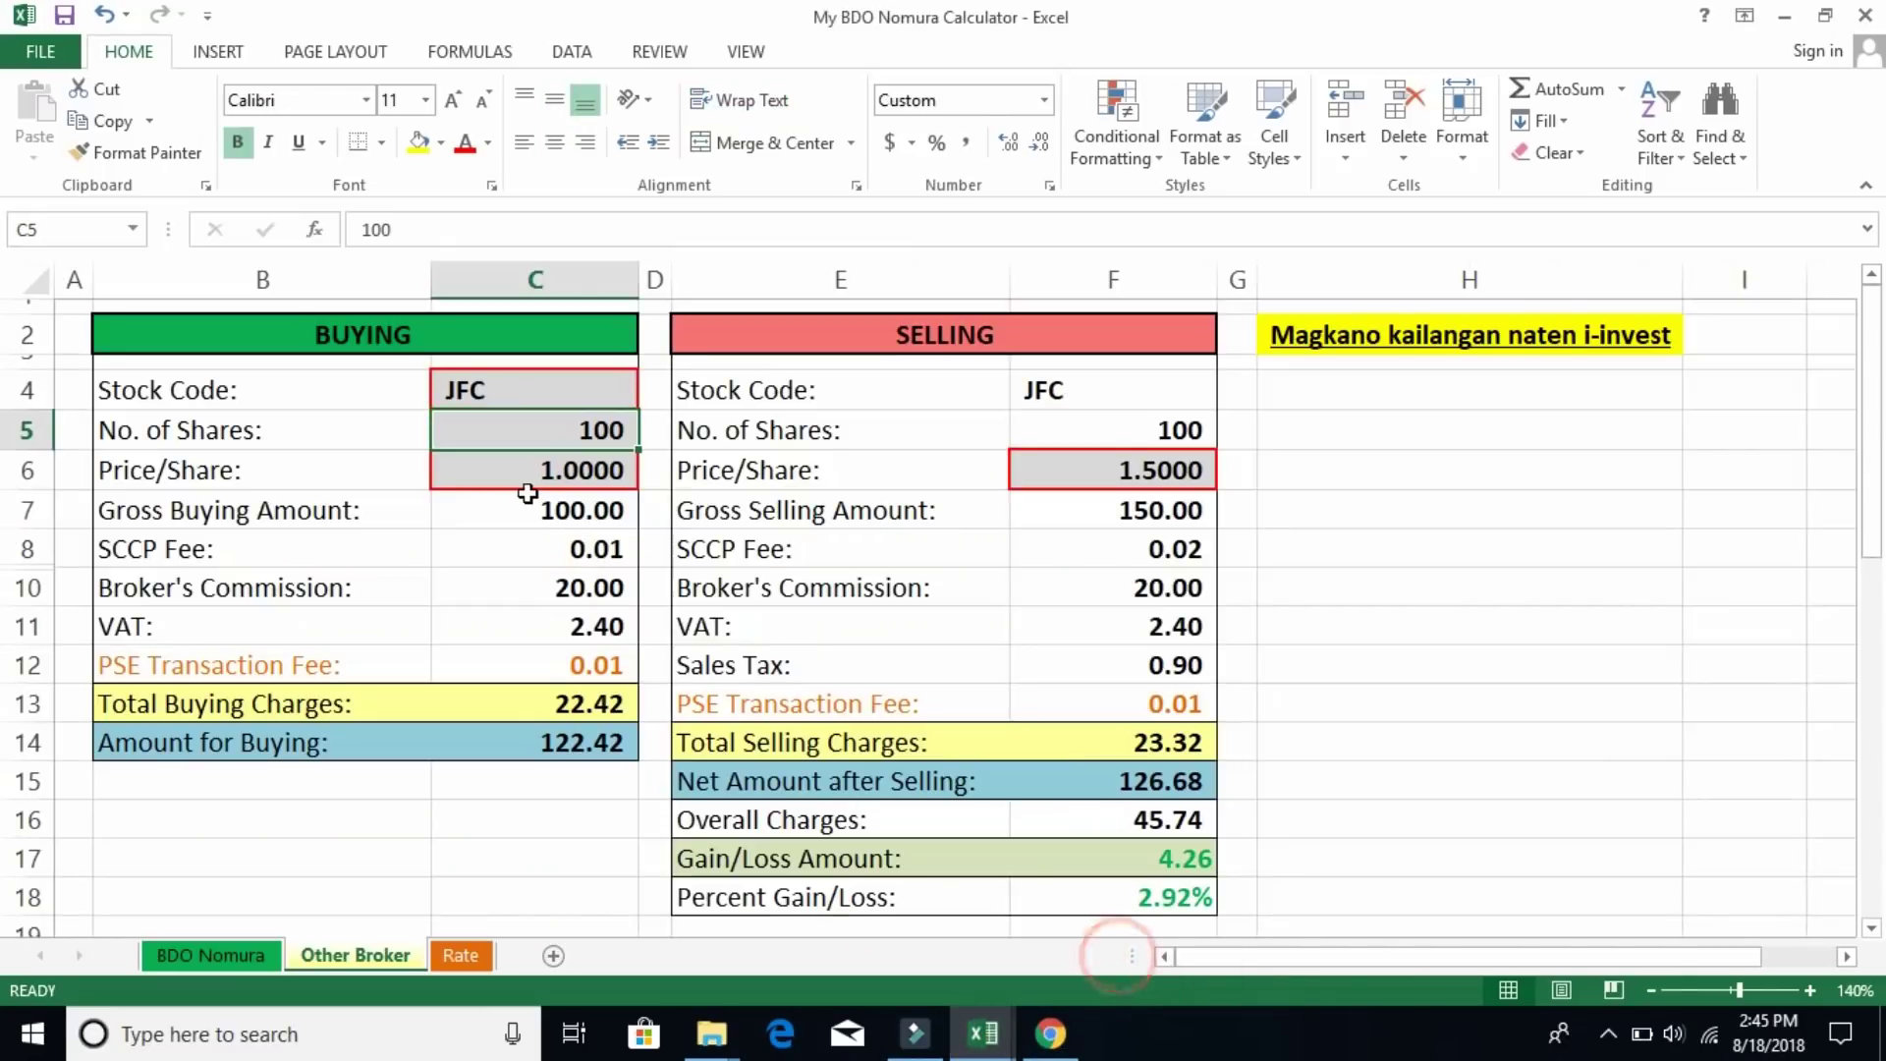
click(502, 433)
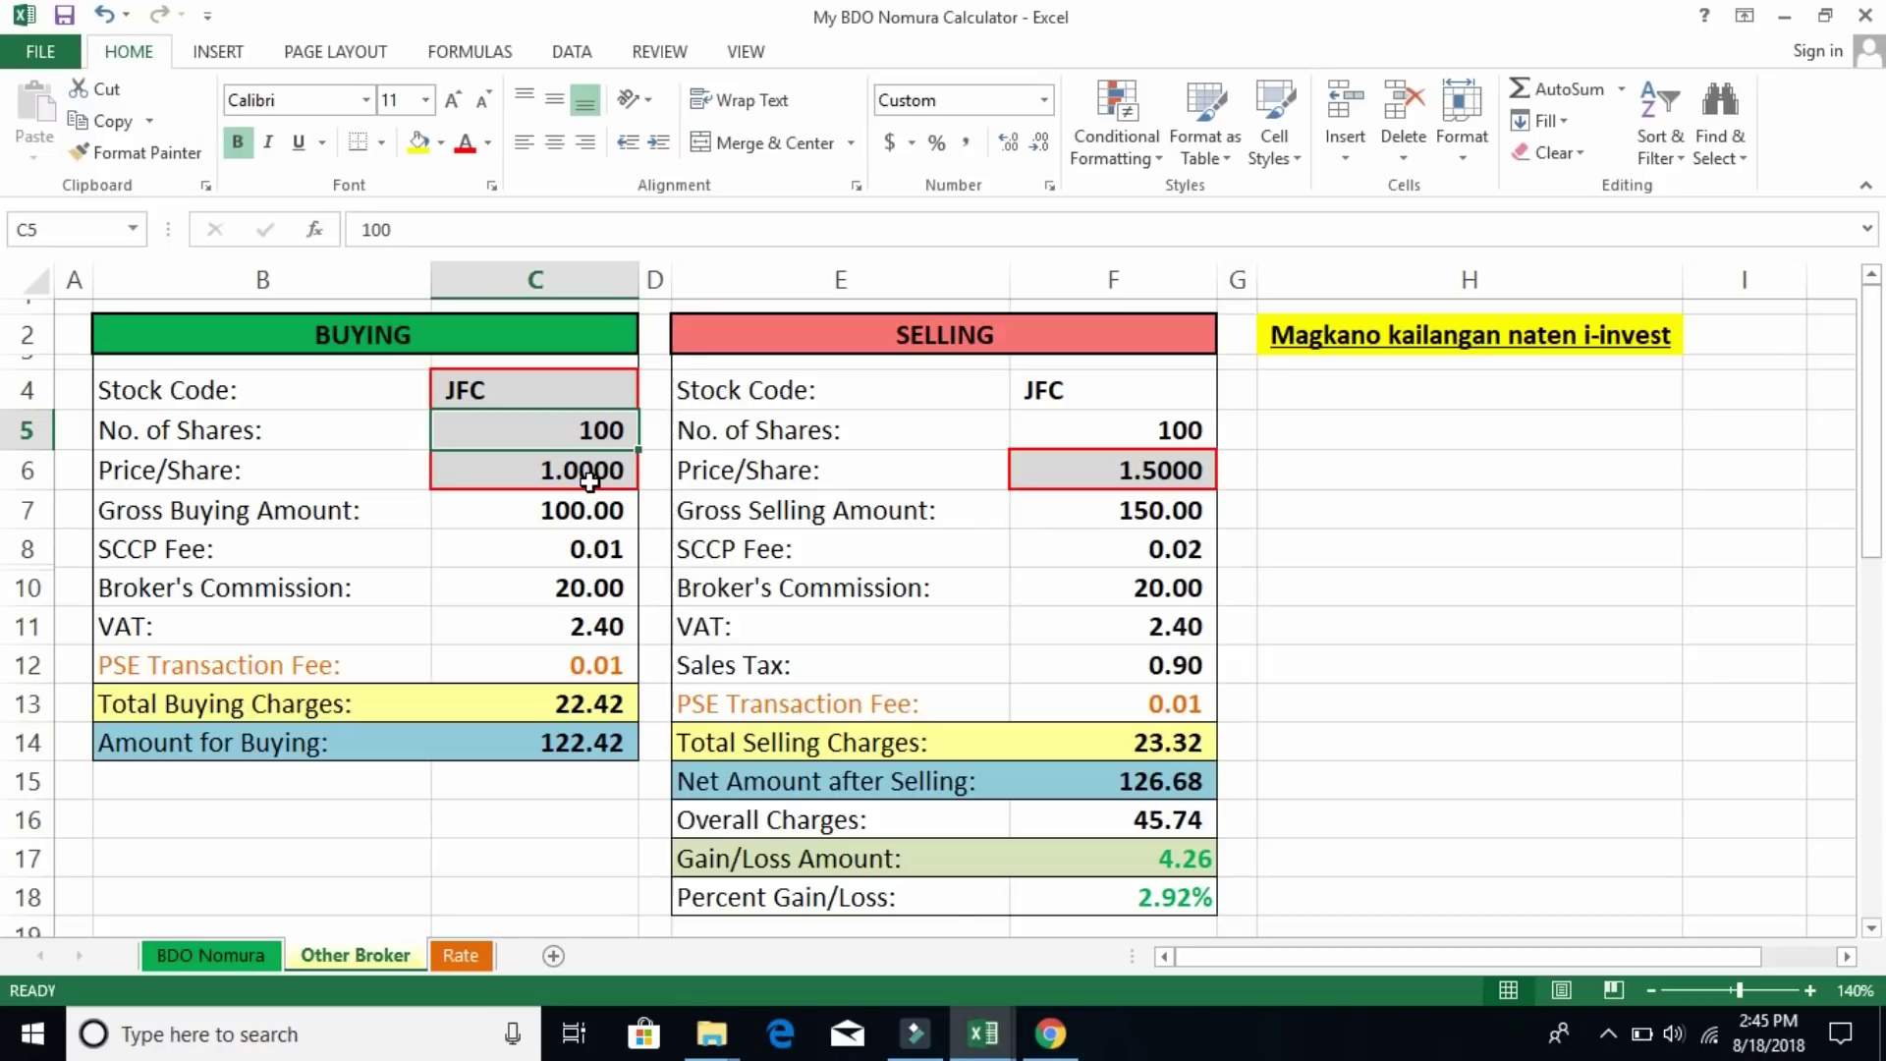
text(10)
key(Return)
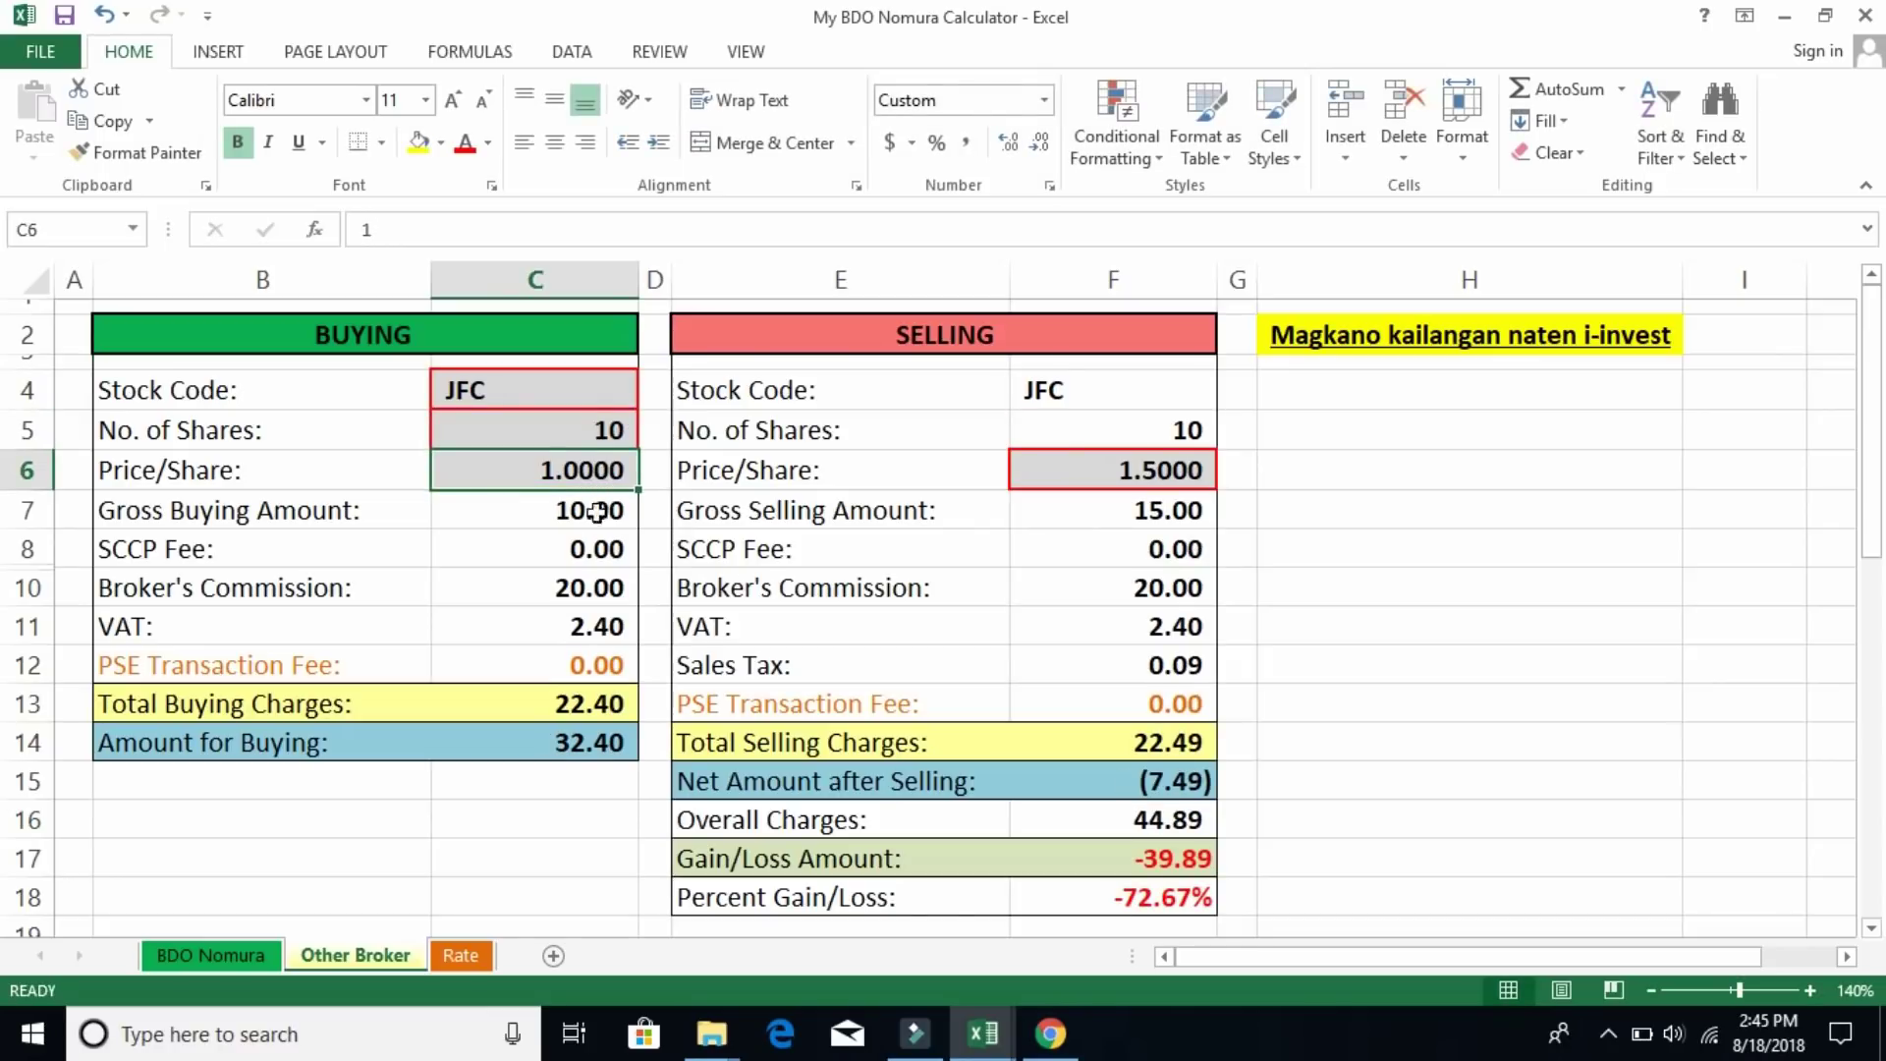
text(254)
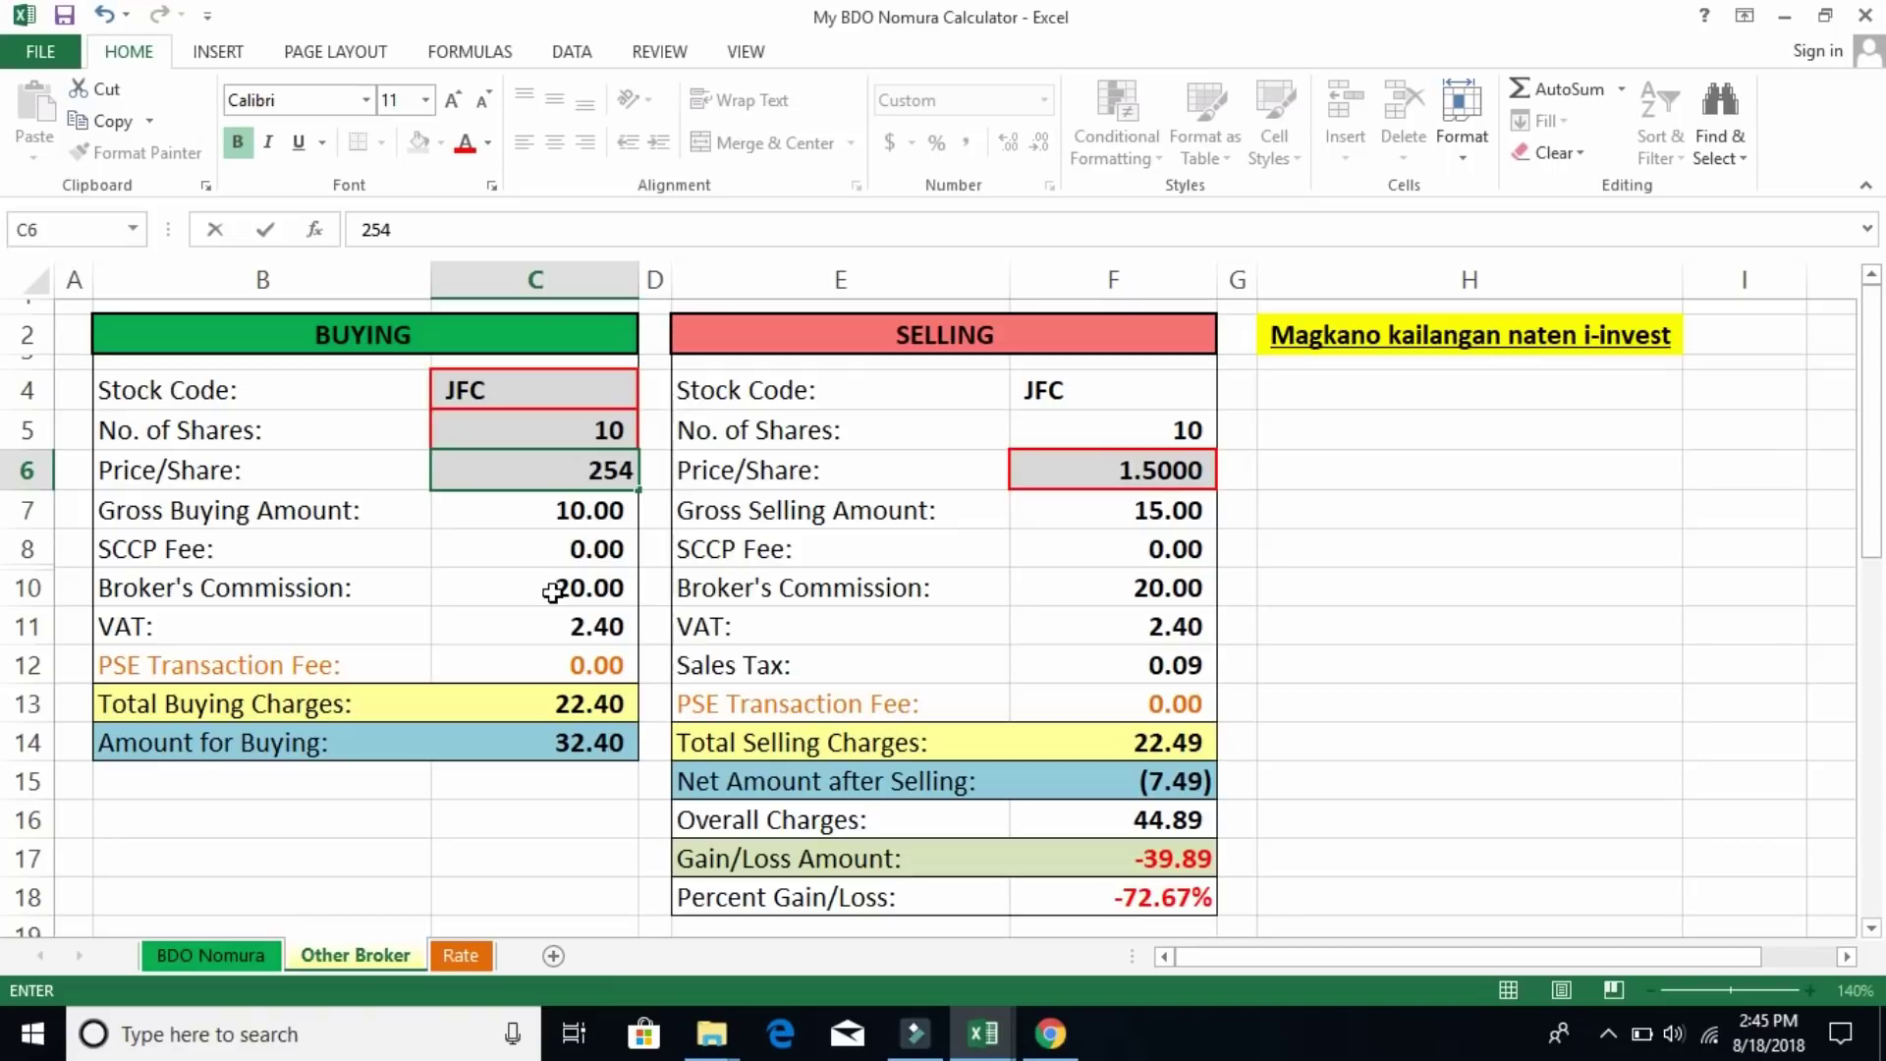
key(Return)
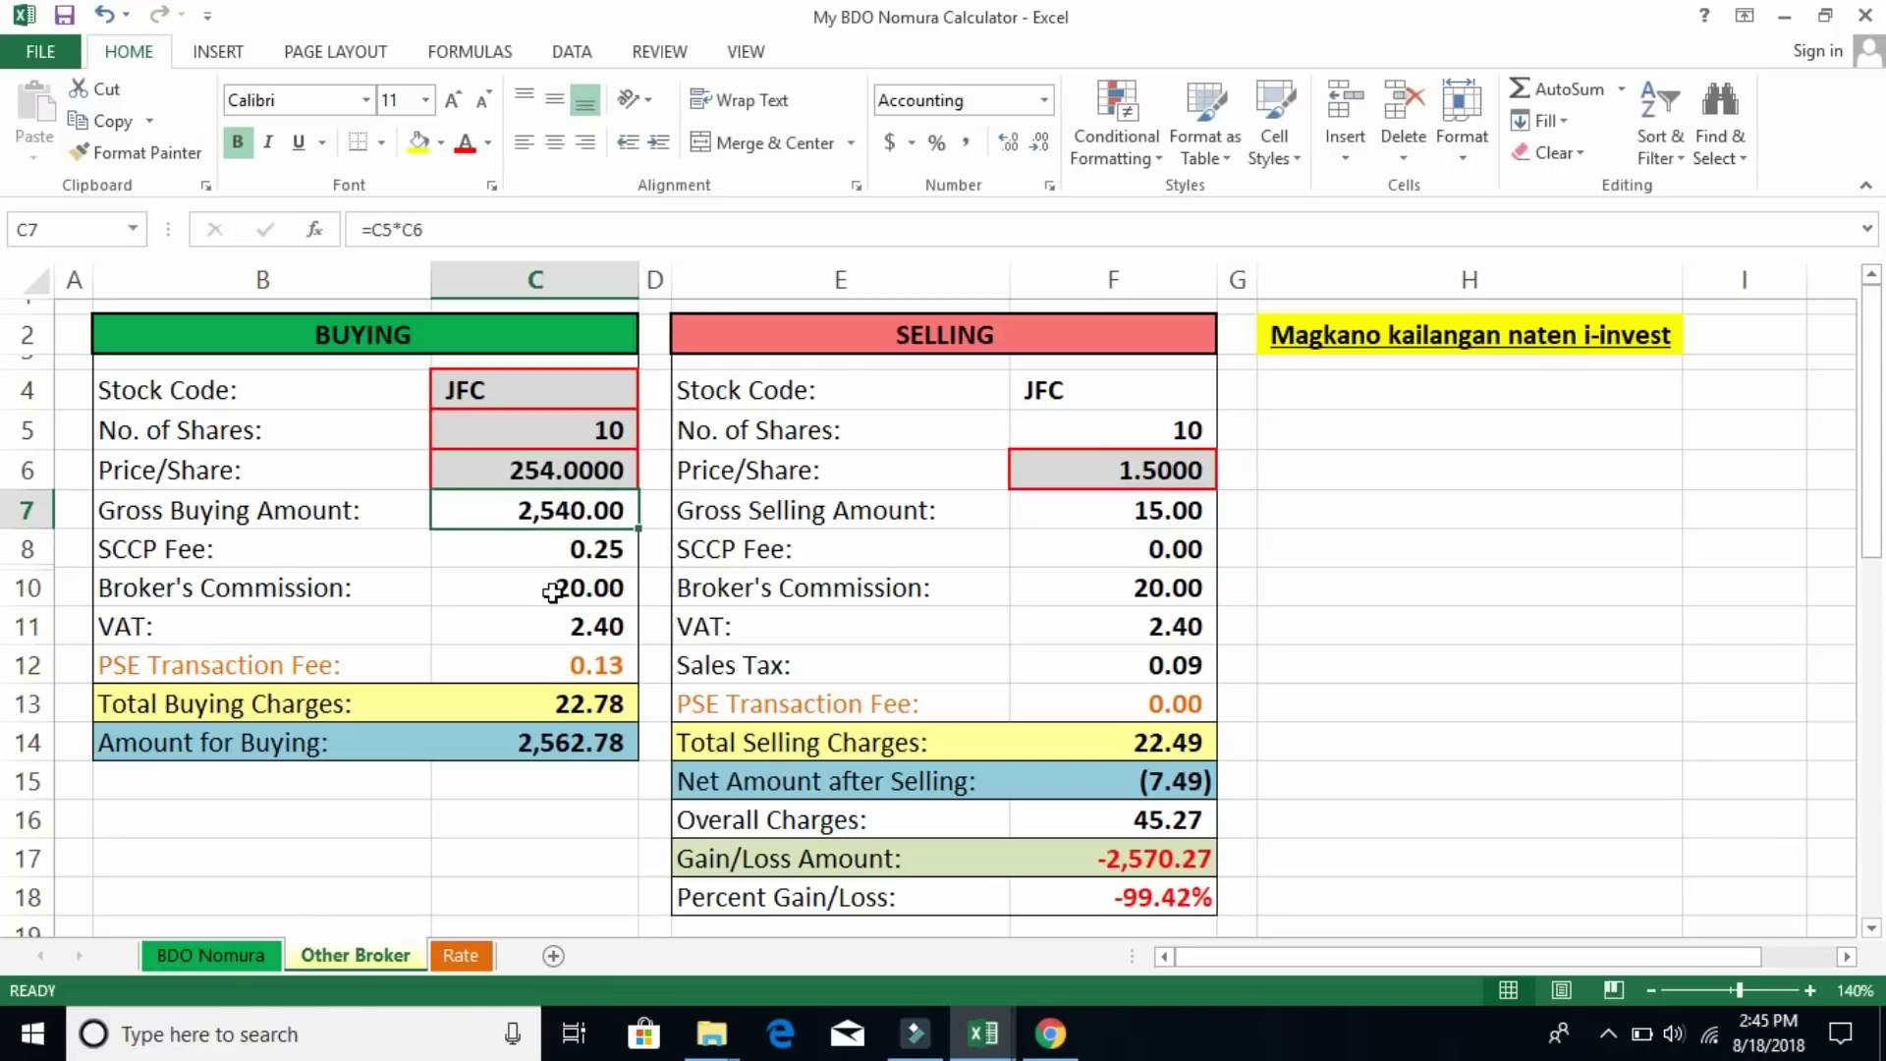
Check the JFC chart in Chrome, then examine the buying fees, total charges and amount for buying in the calculator workbook
click(1050, 1034)
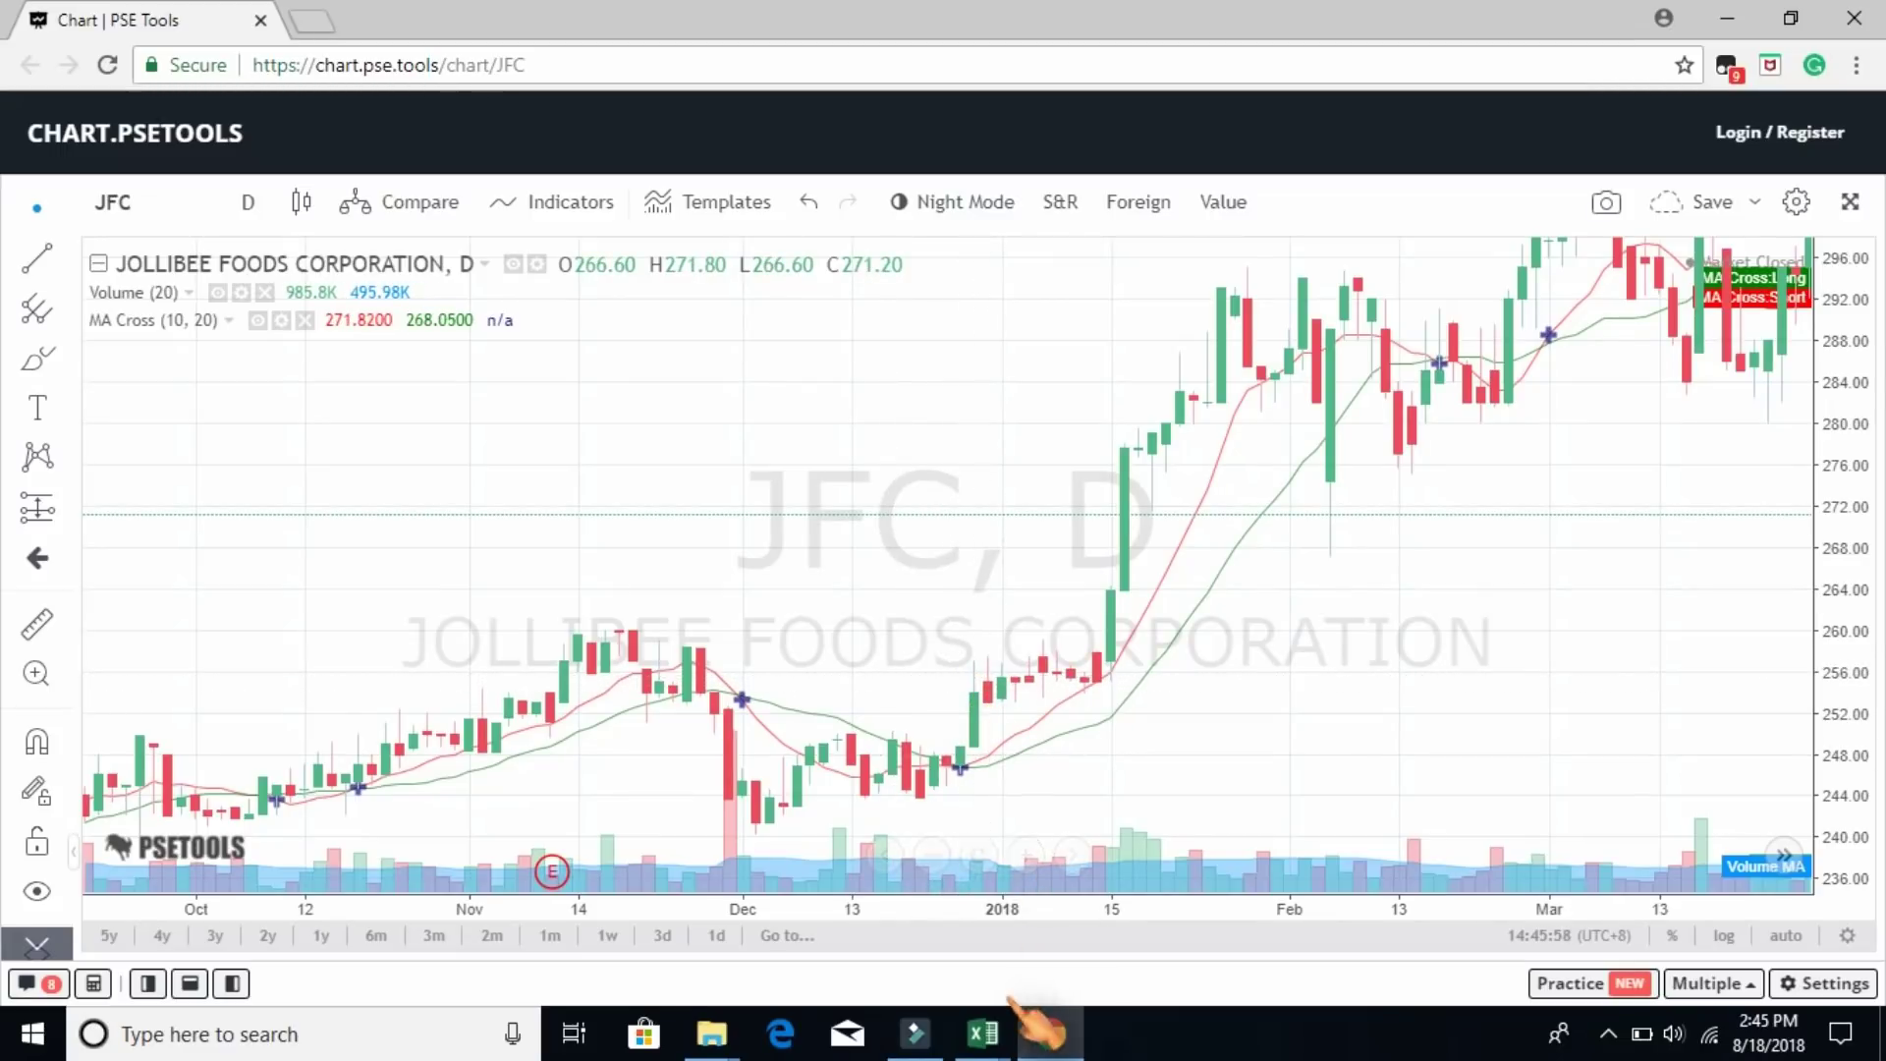
mouse_move(983, 1034)
click(1027, 958)
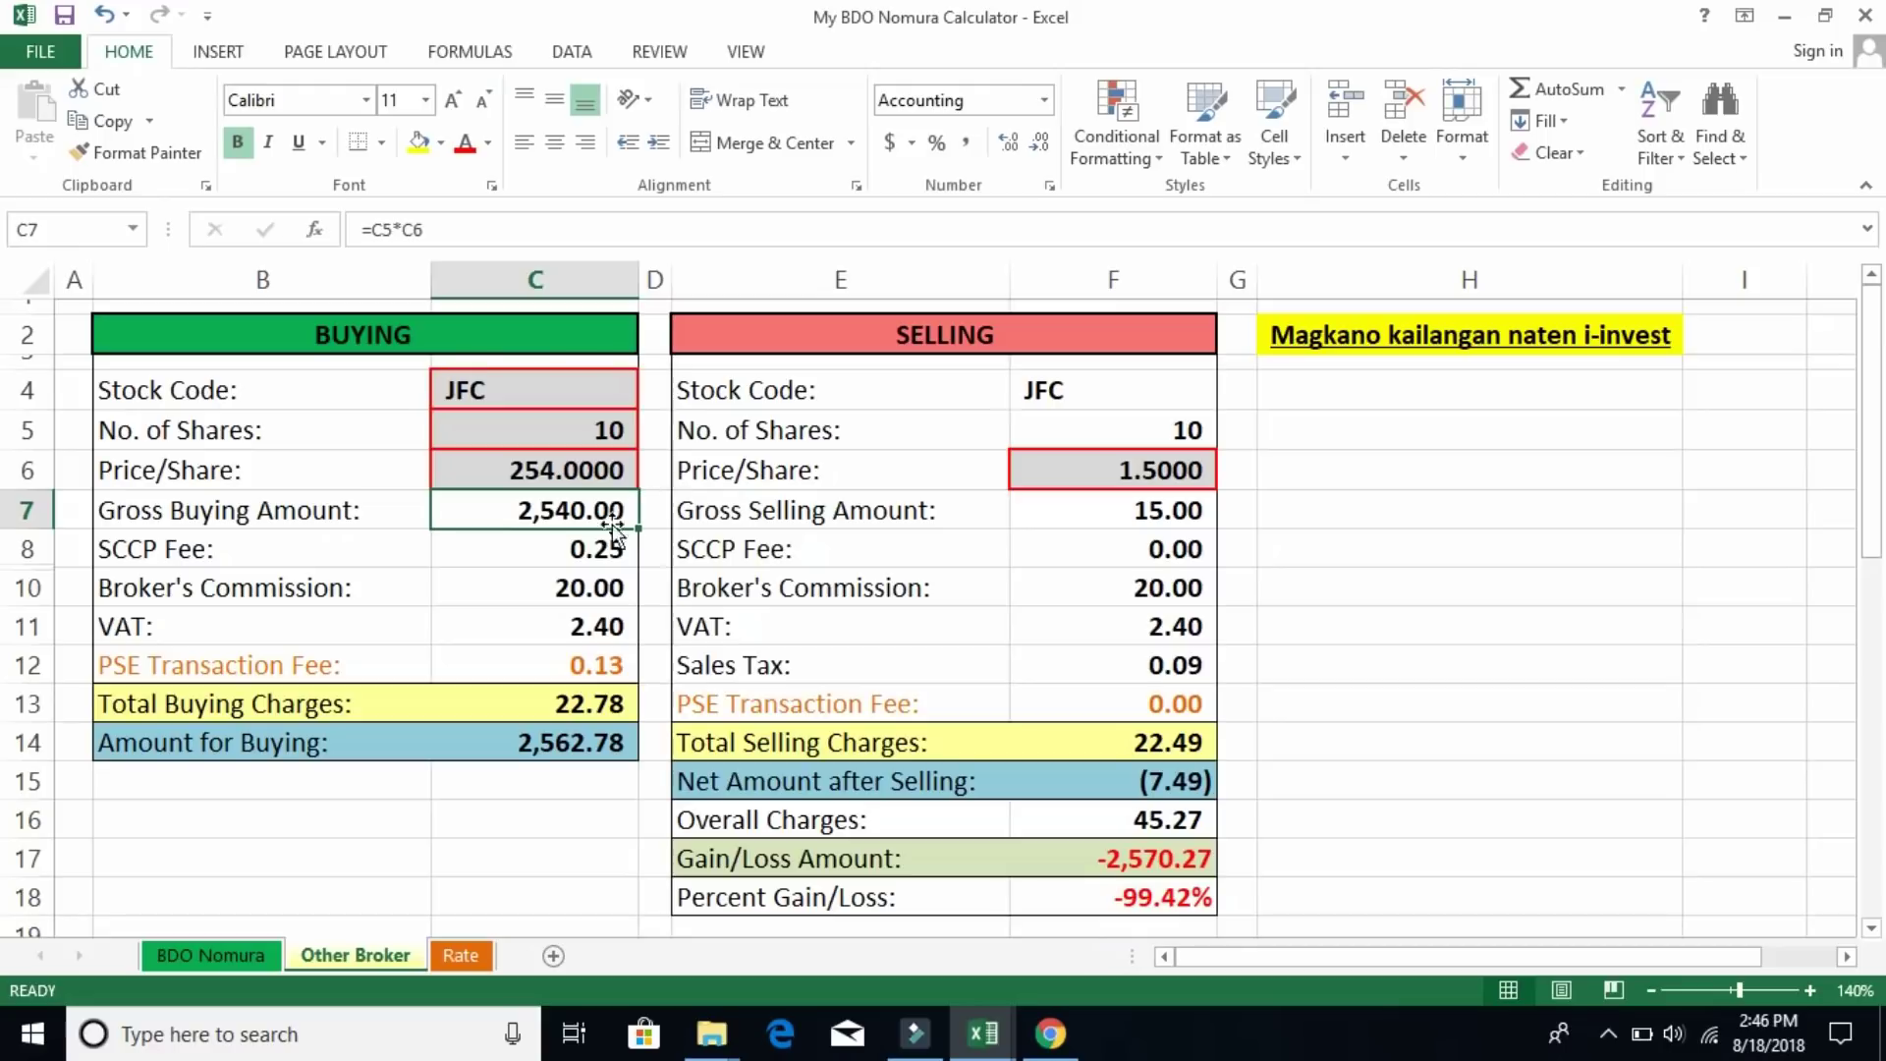
click(528, 558)
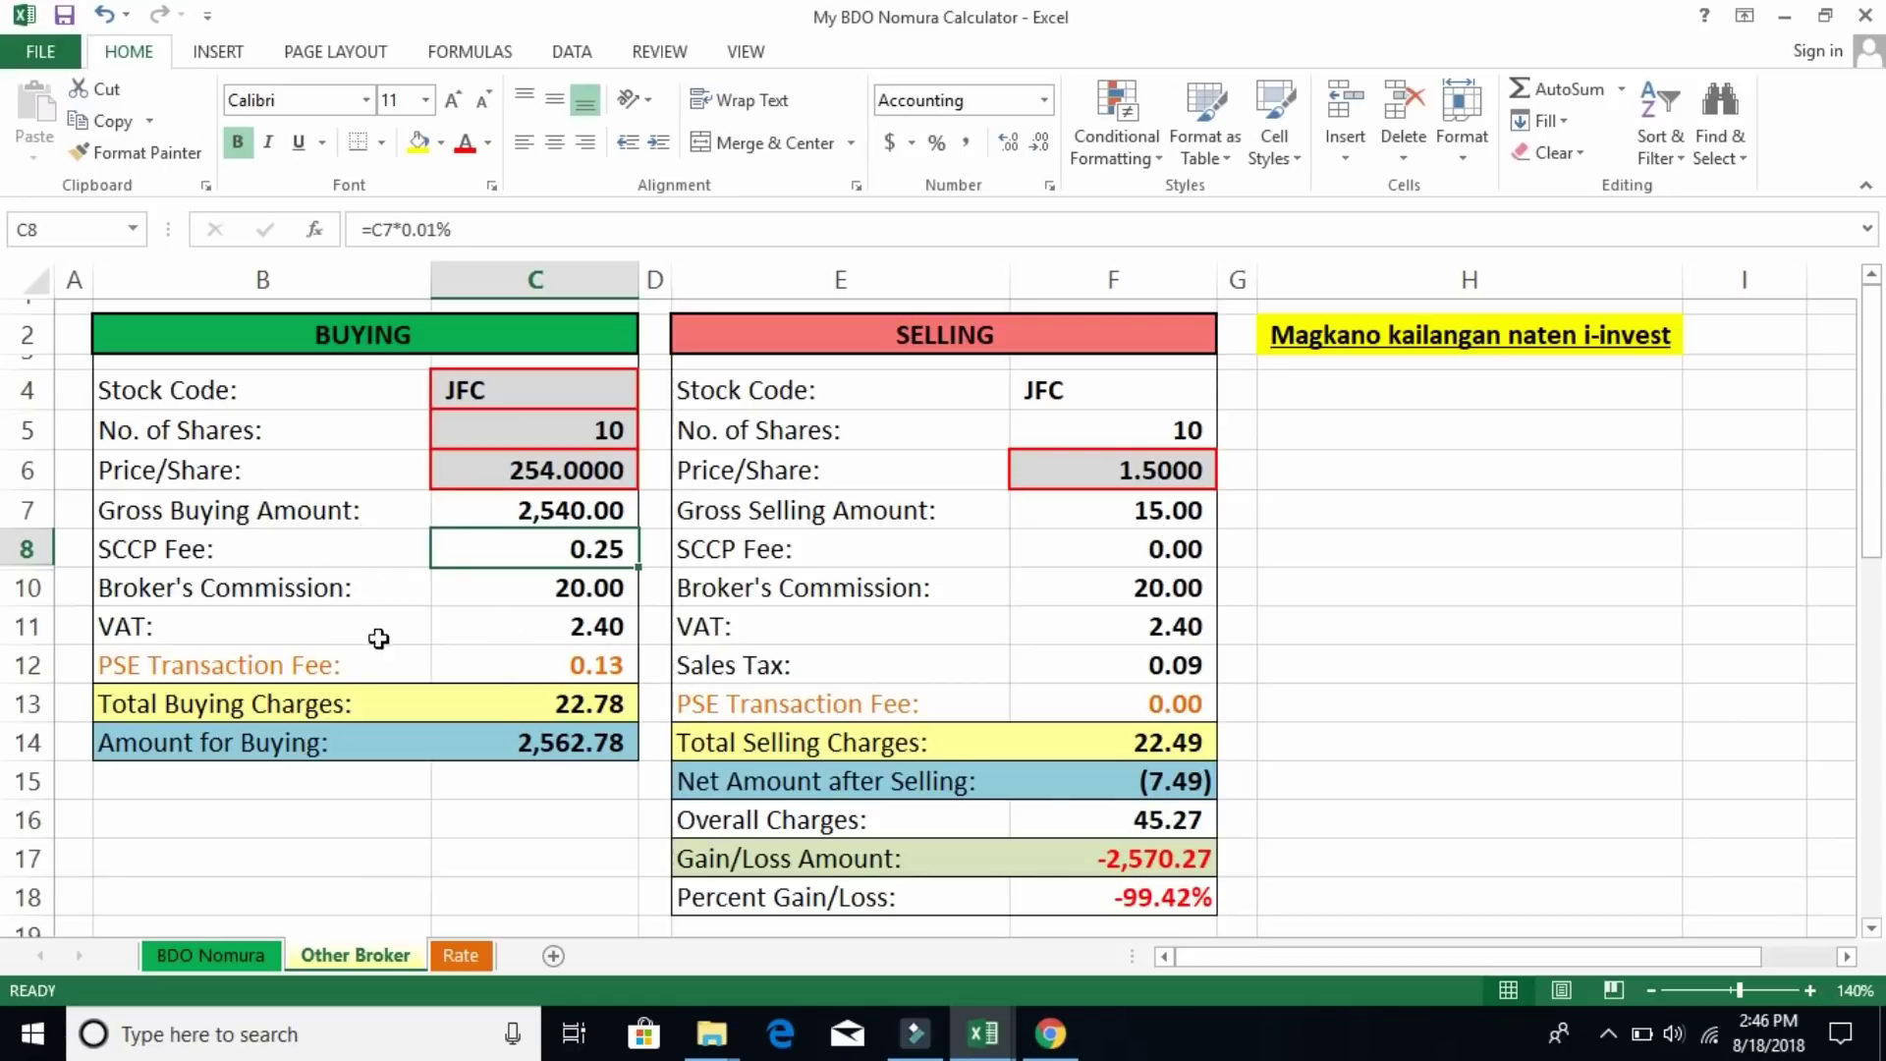
click(587, 804)
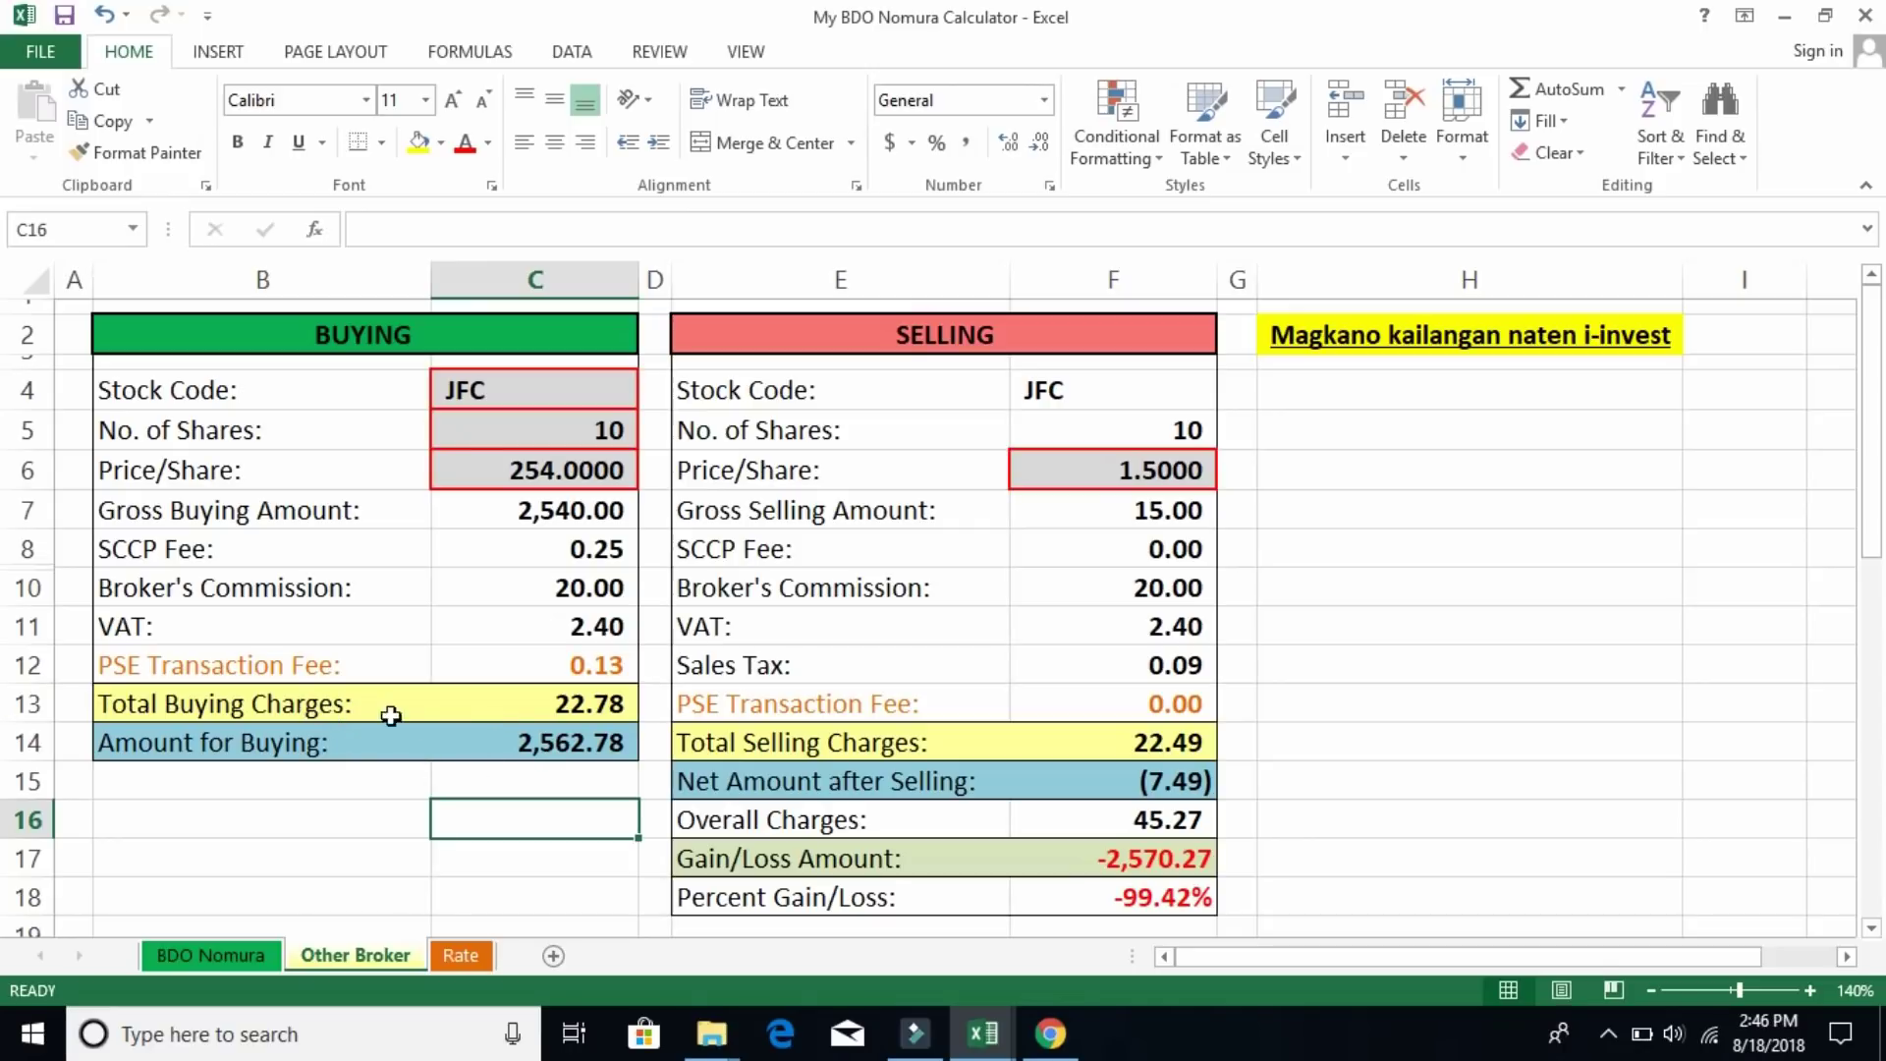
click(528, 704)
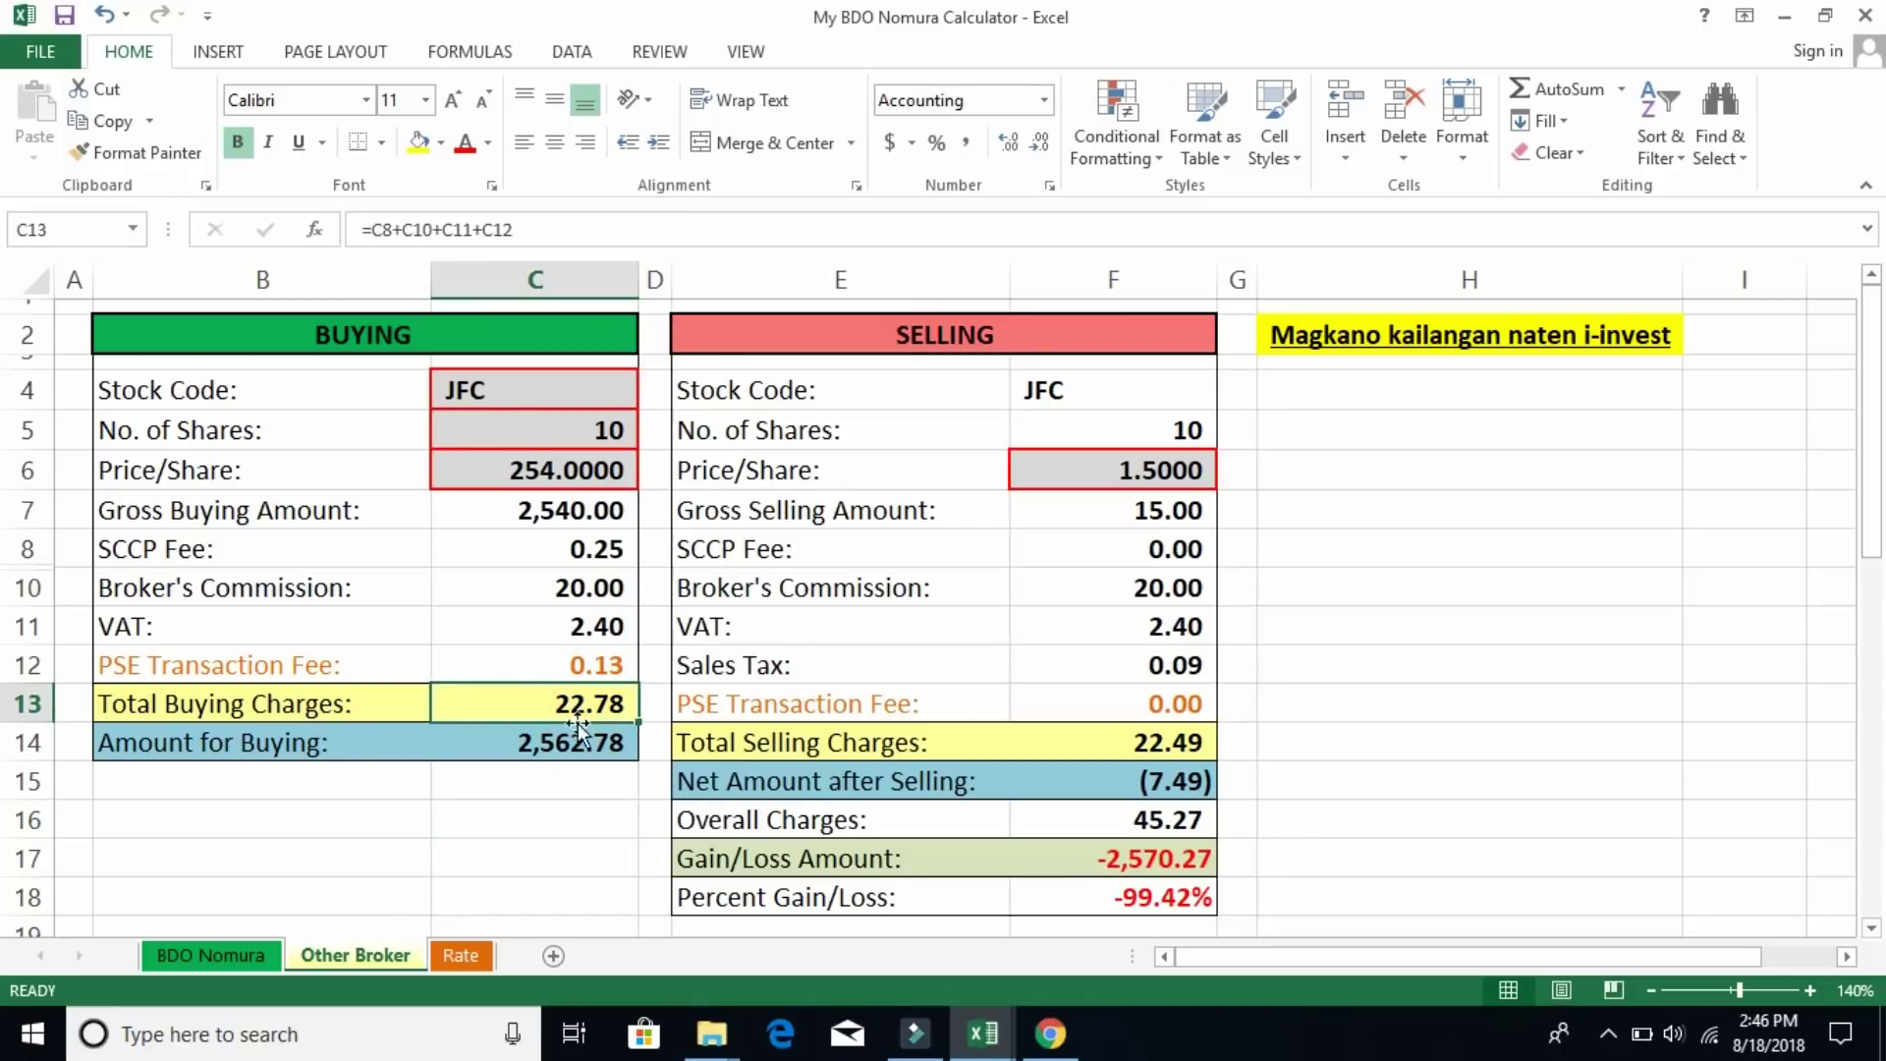
click(593, 752)
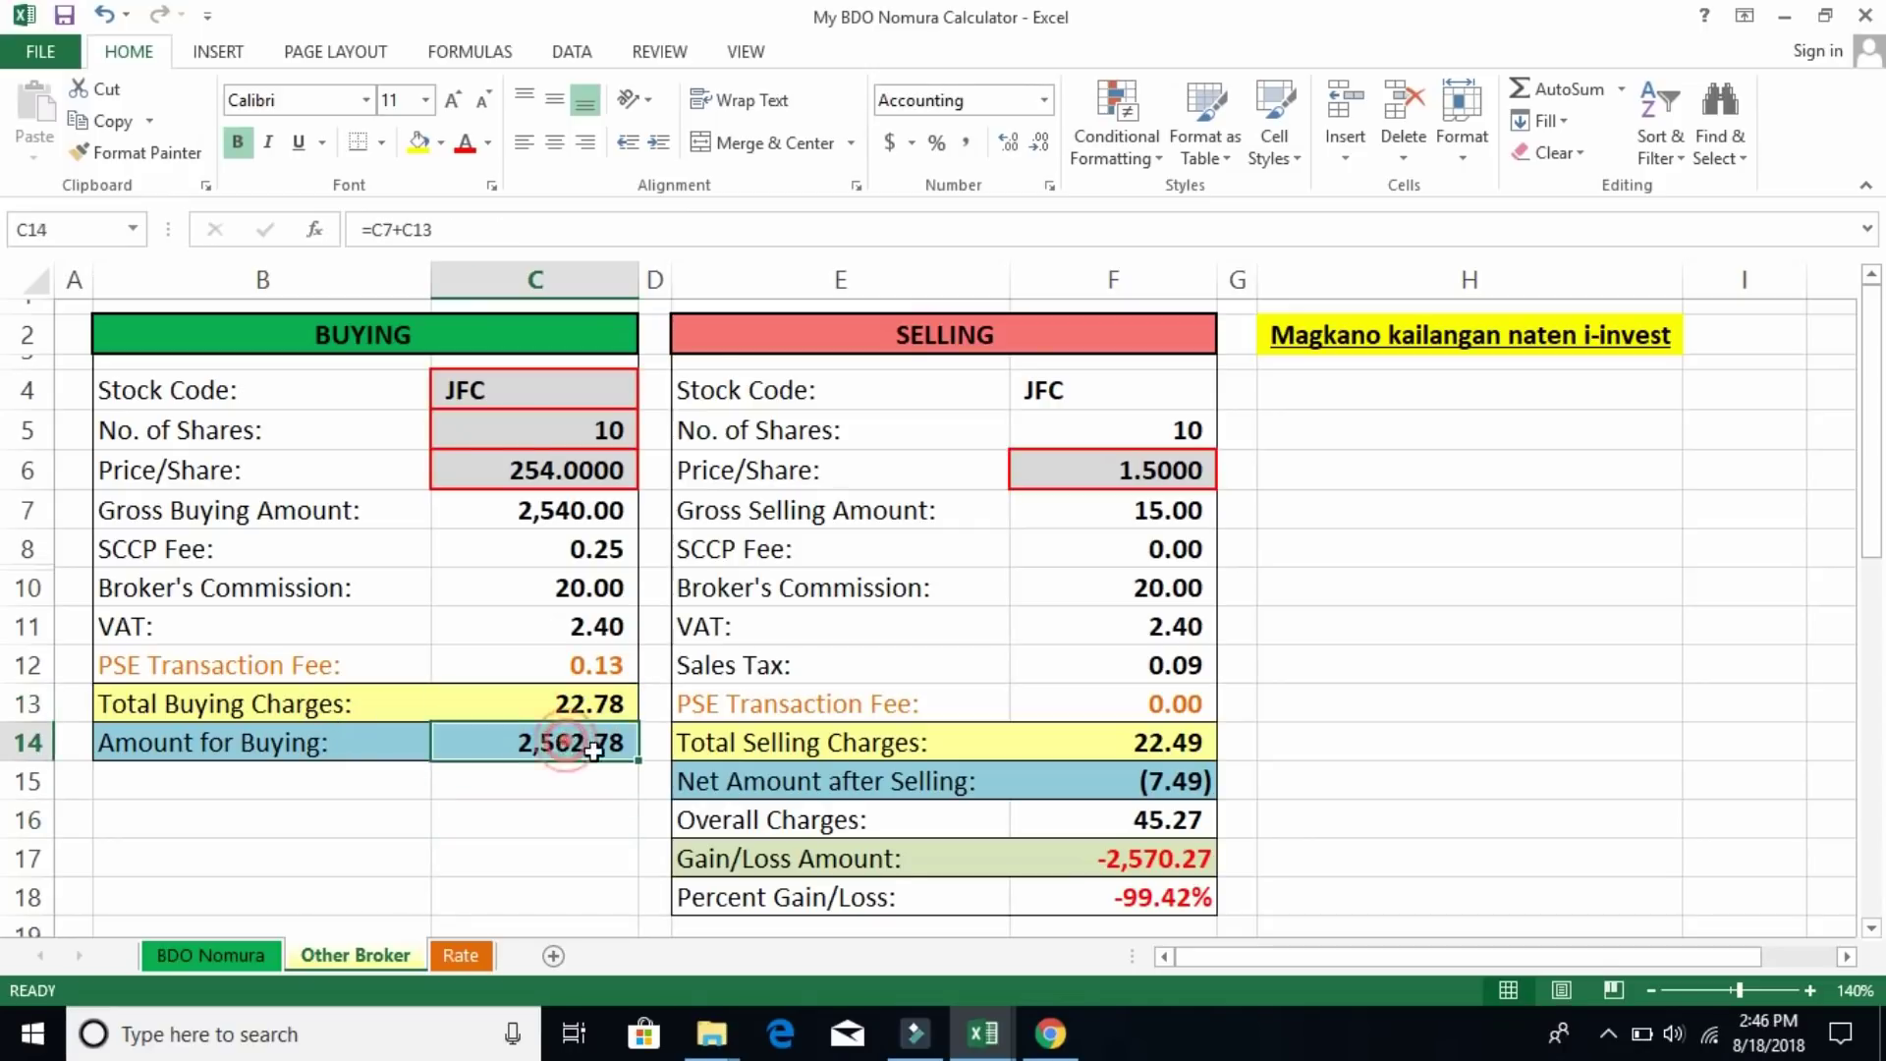
Enter 2562.78 in cell H5 under the "Magkano kailangan naten i-invest" heading and format it with comma style
click(1379, 424)
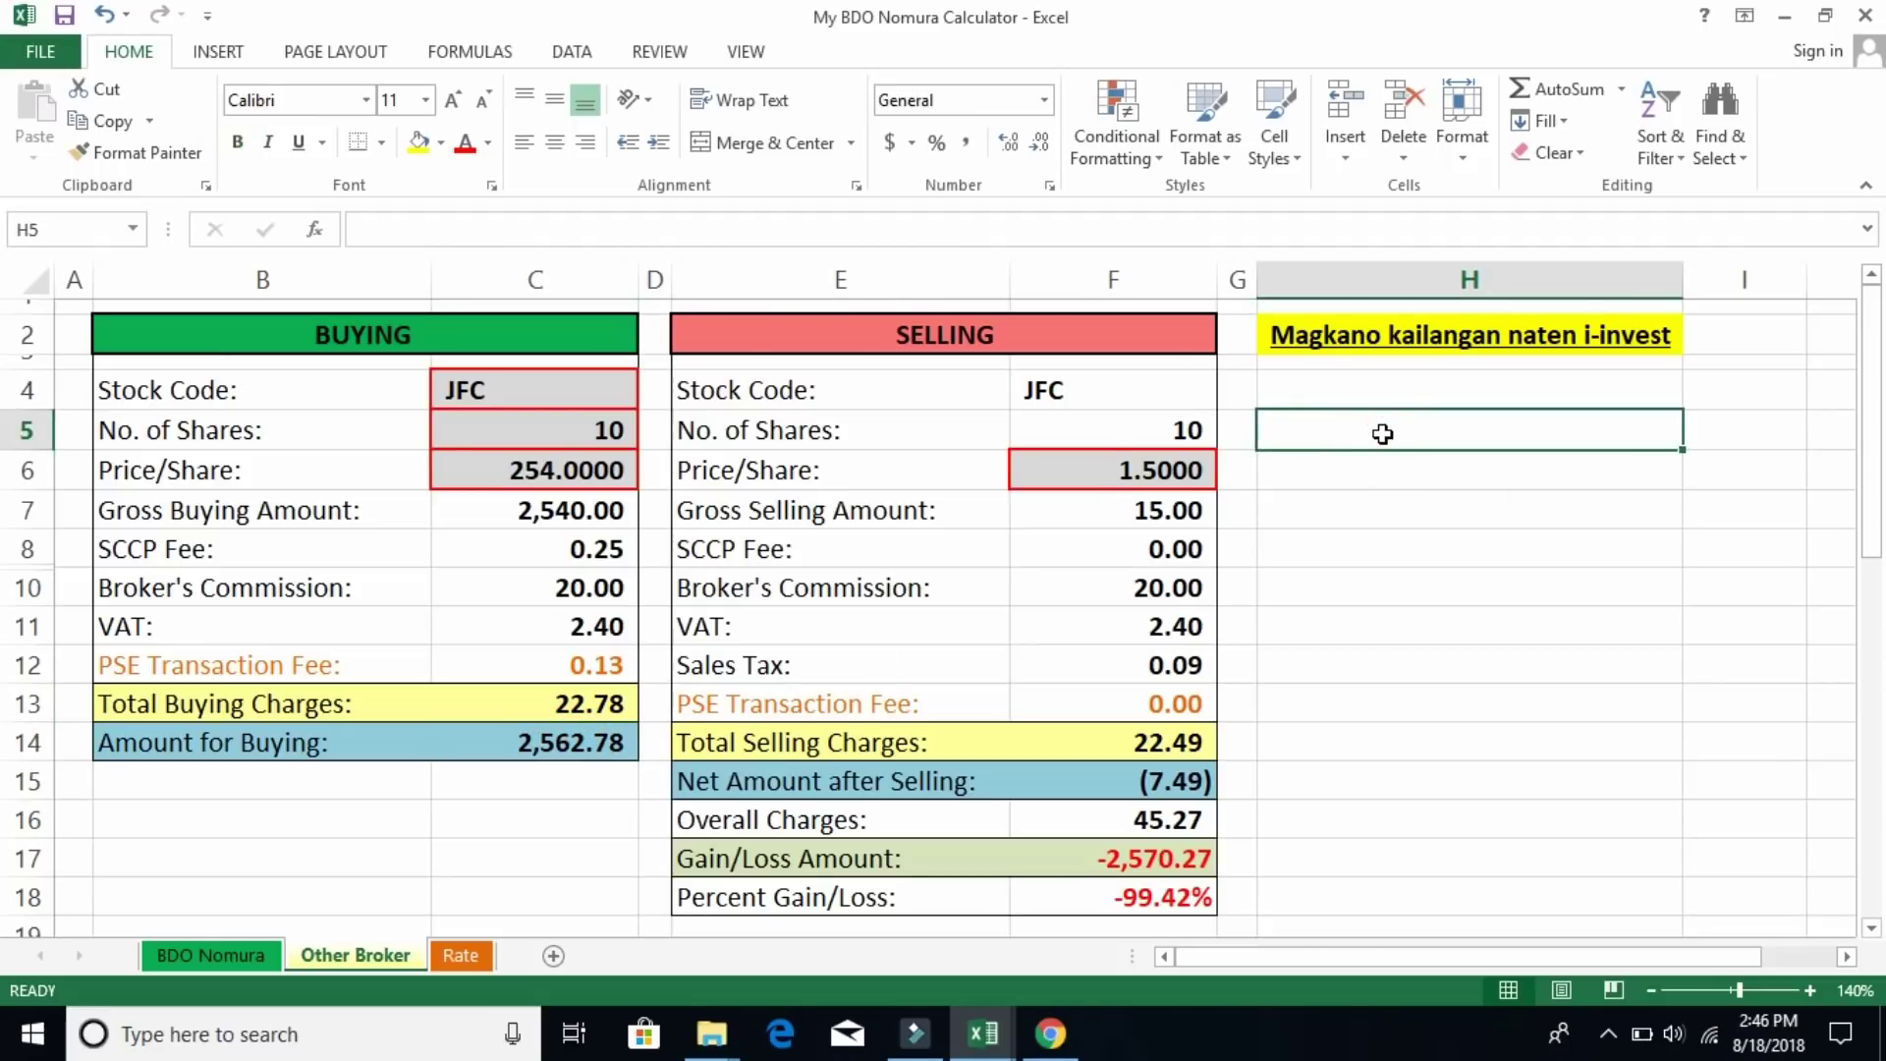
text(256)
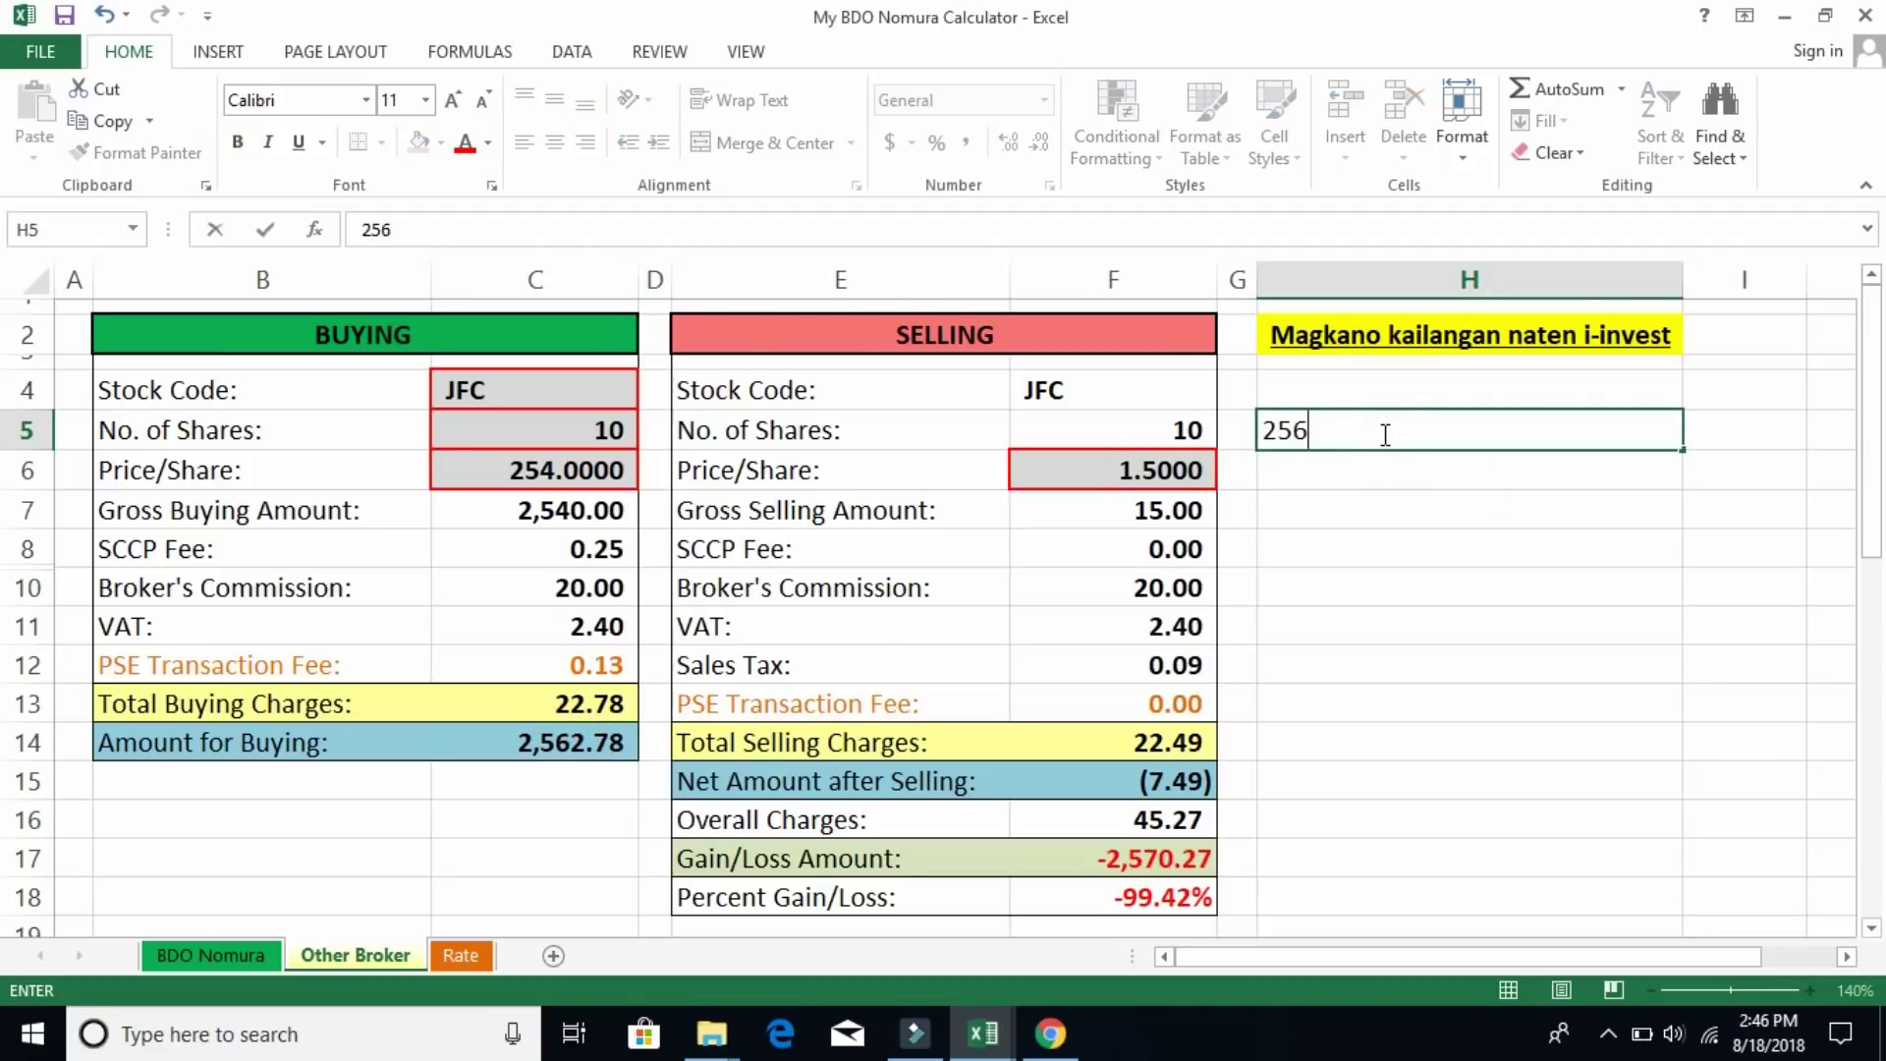
text(2.78)
key(Return)
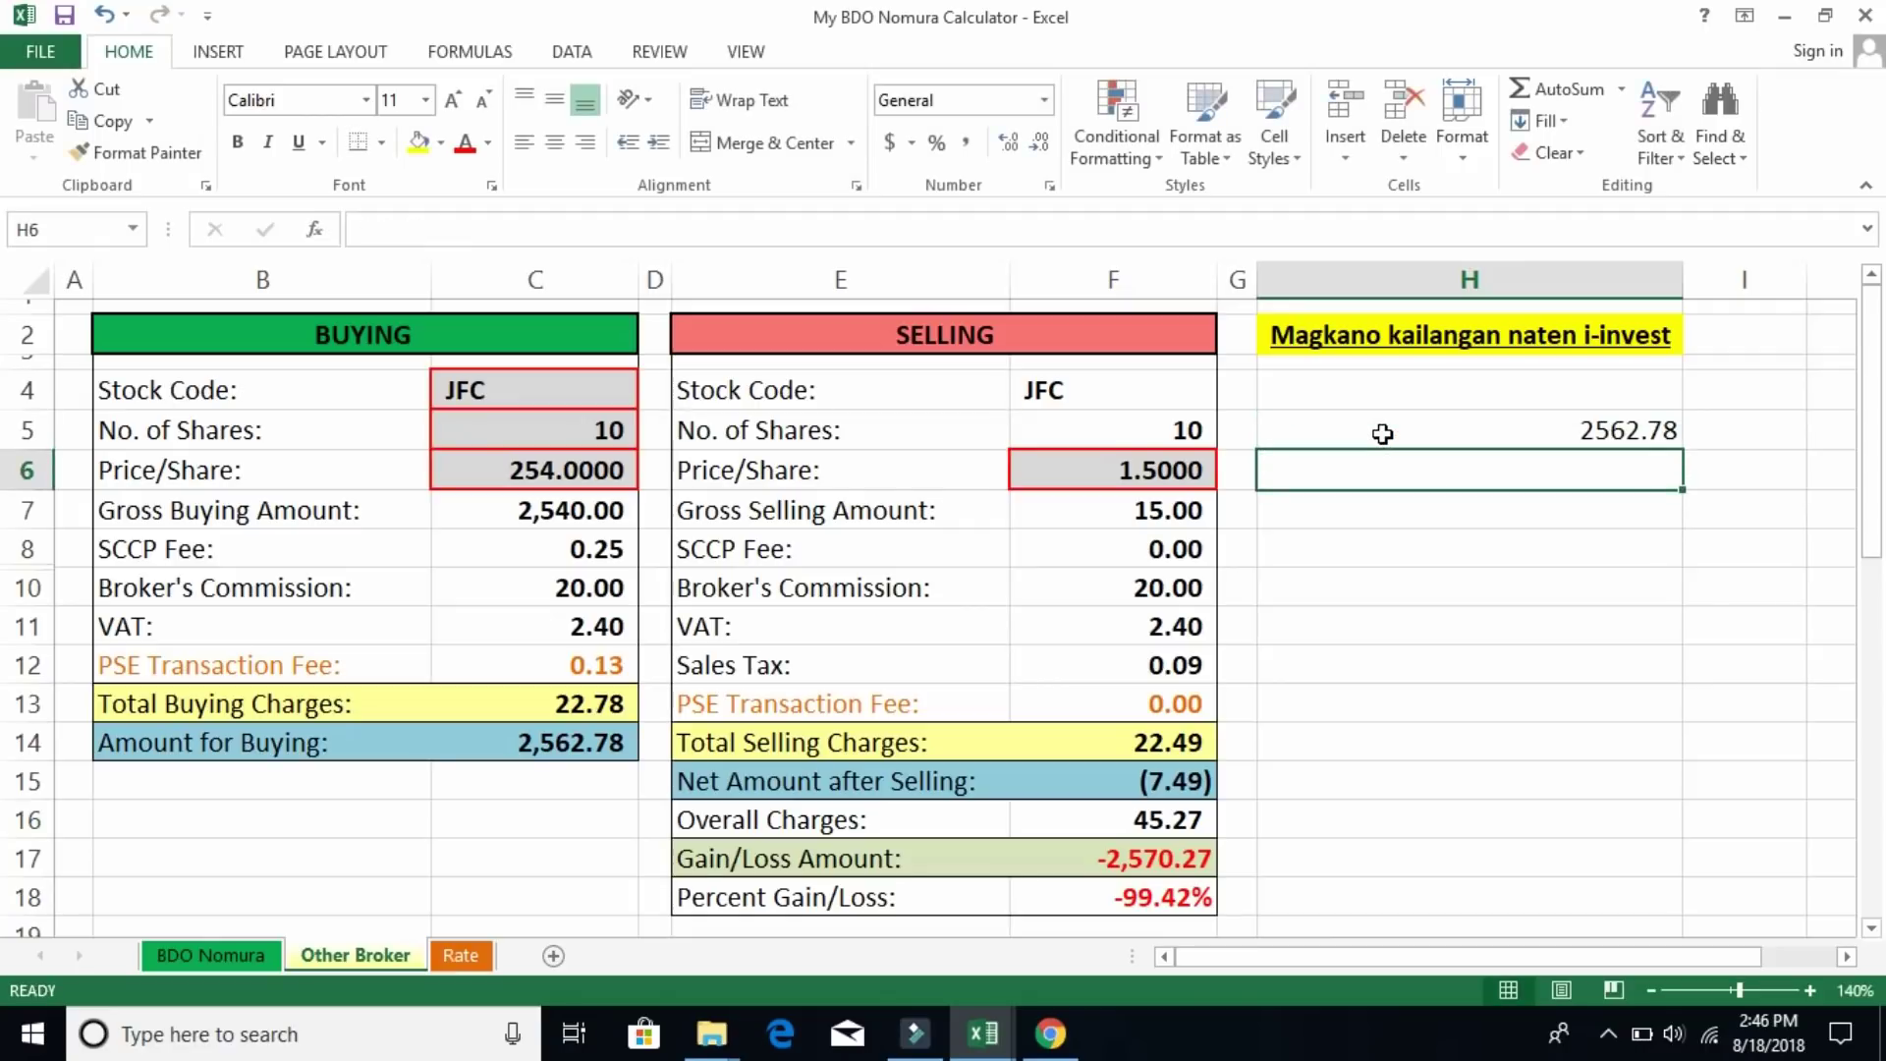
click(1410, 430)
click(966, 142)
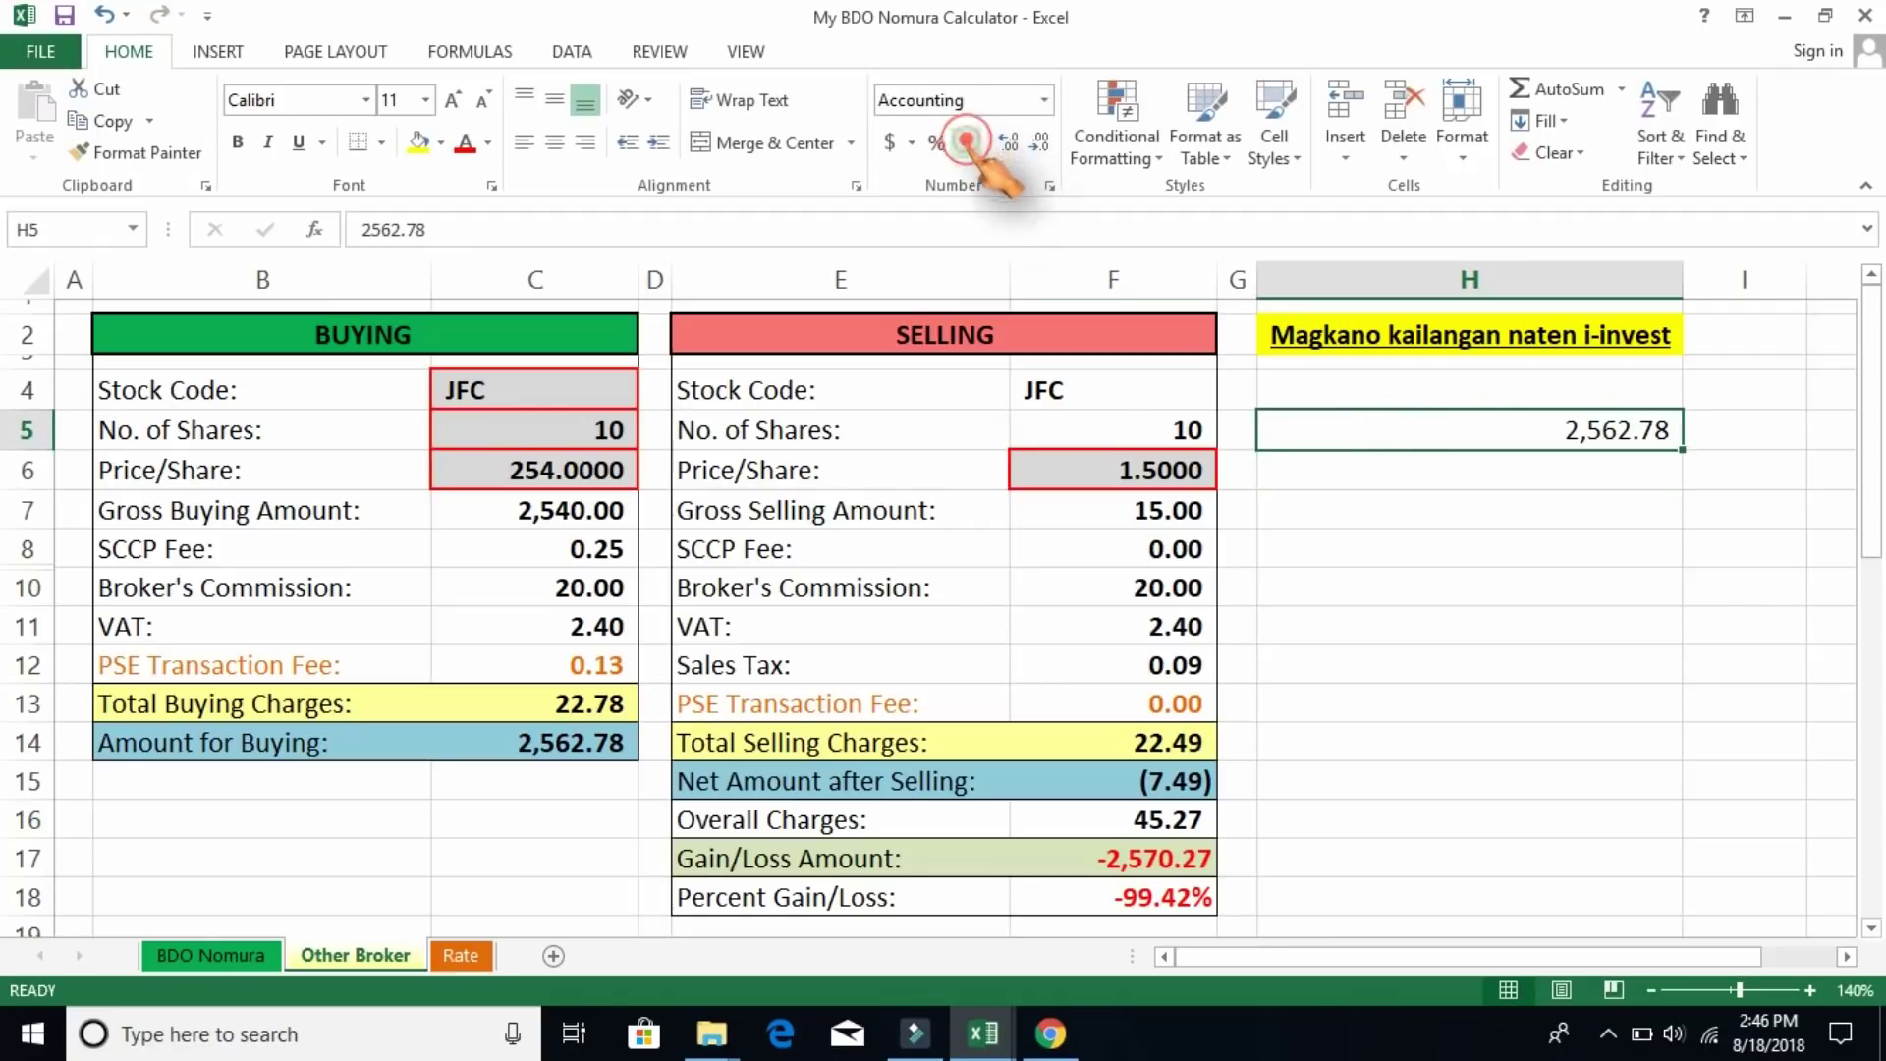
click(1439, 601)
Hide columns D through F, which hold the SELLING table
drag(1164, 280, 788, 287)
drag(671, 282, 661, 278)
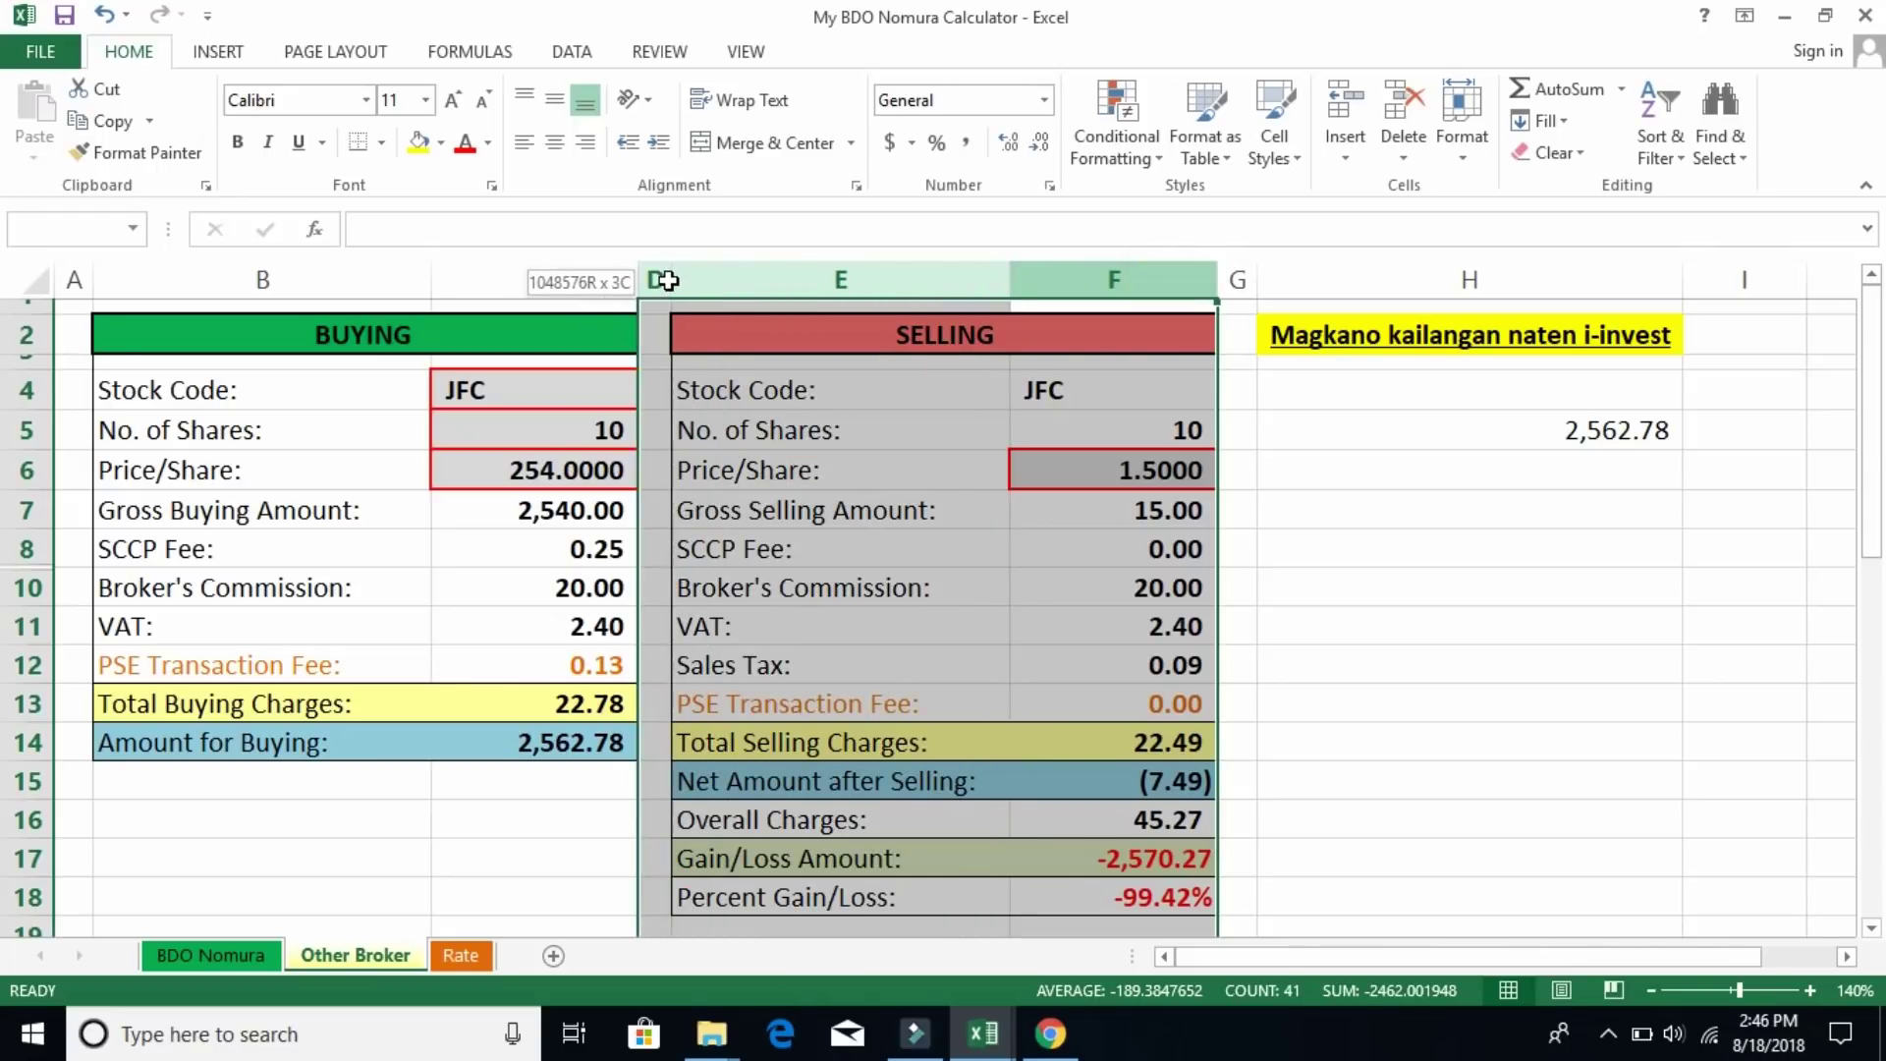
right_click(724, 282)
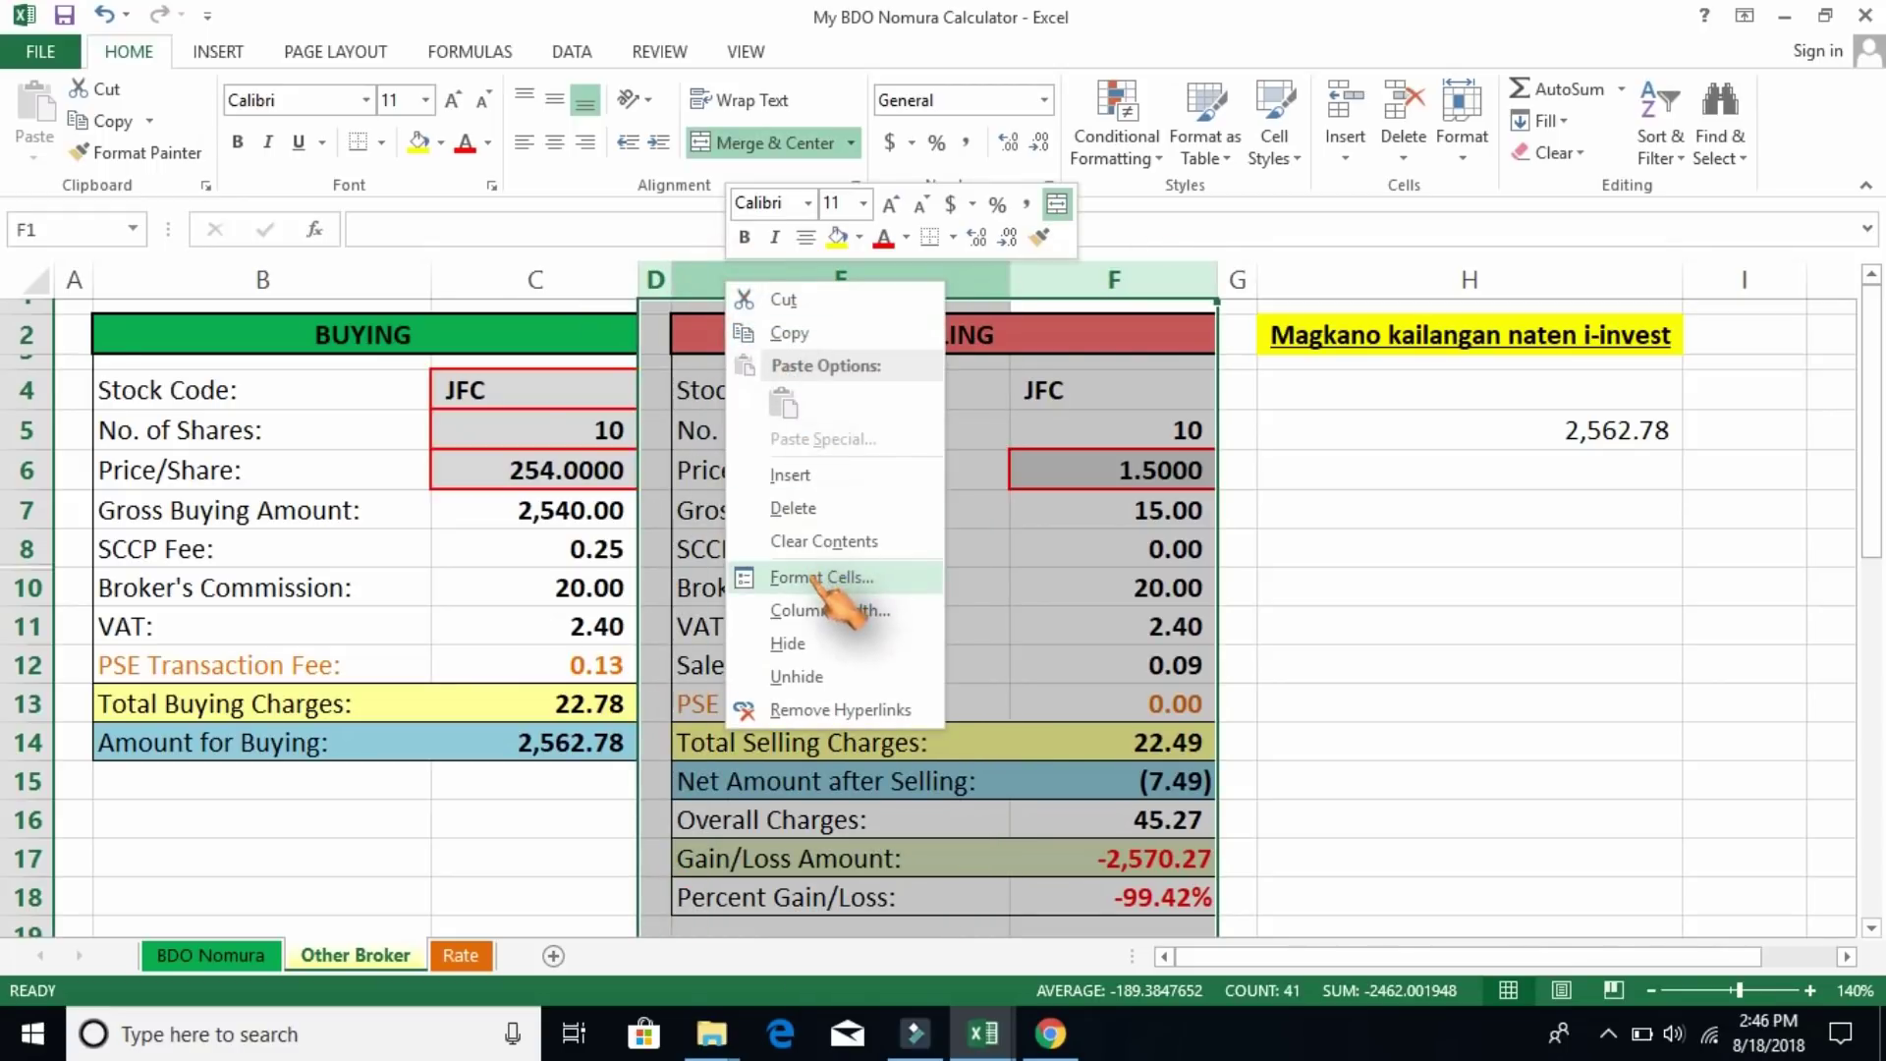
click(815, 668)
click(1117, 688)
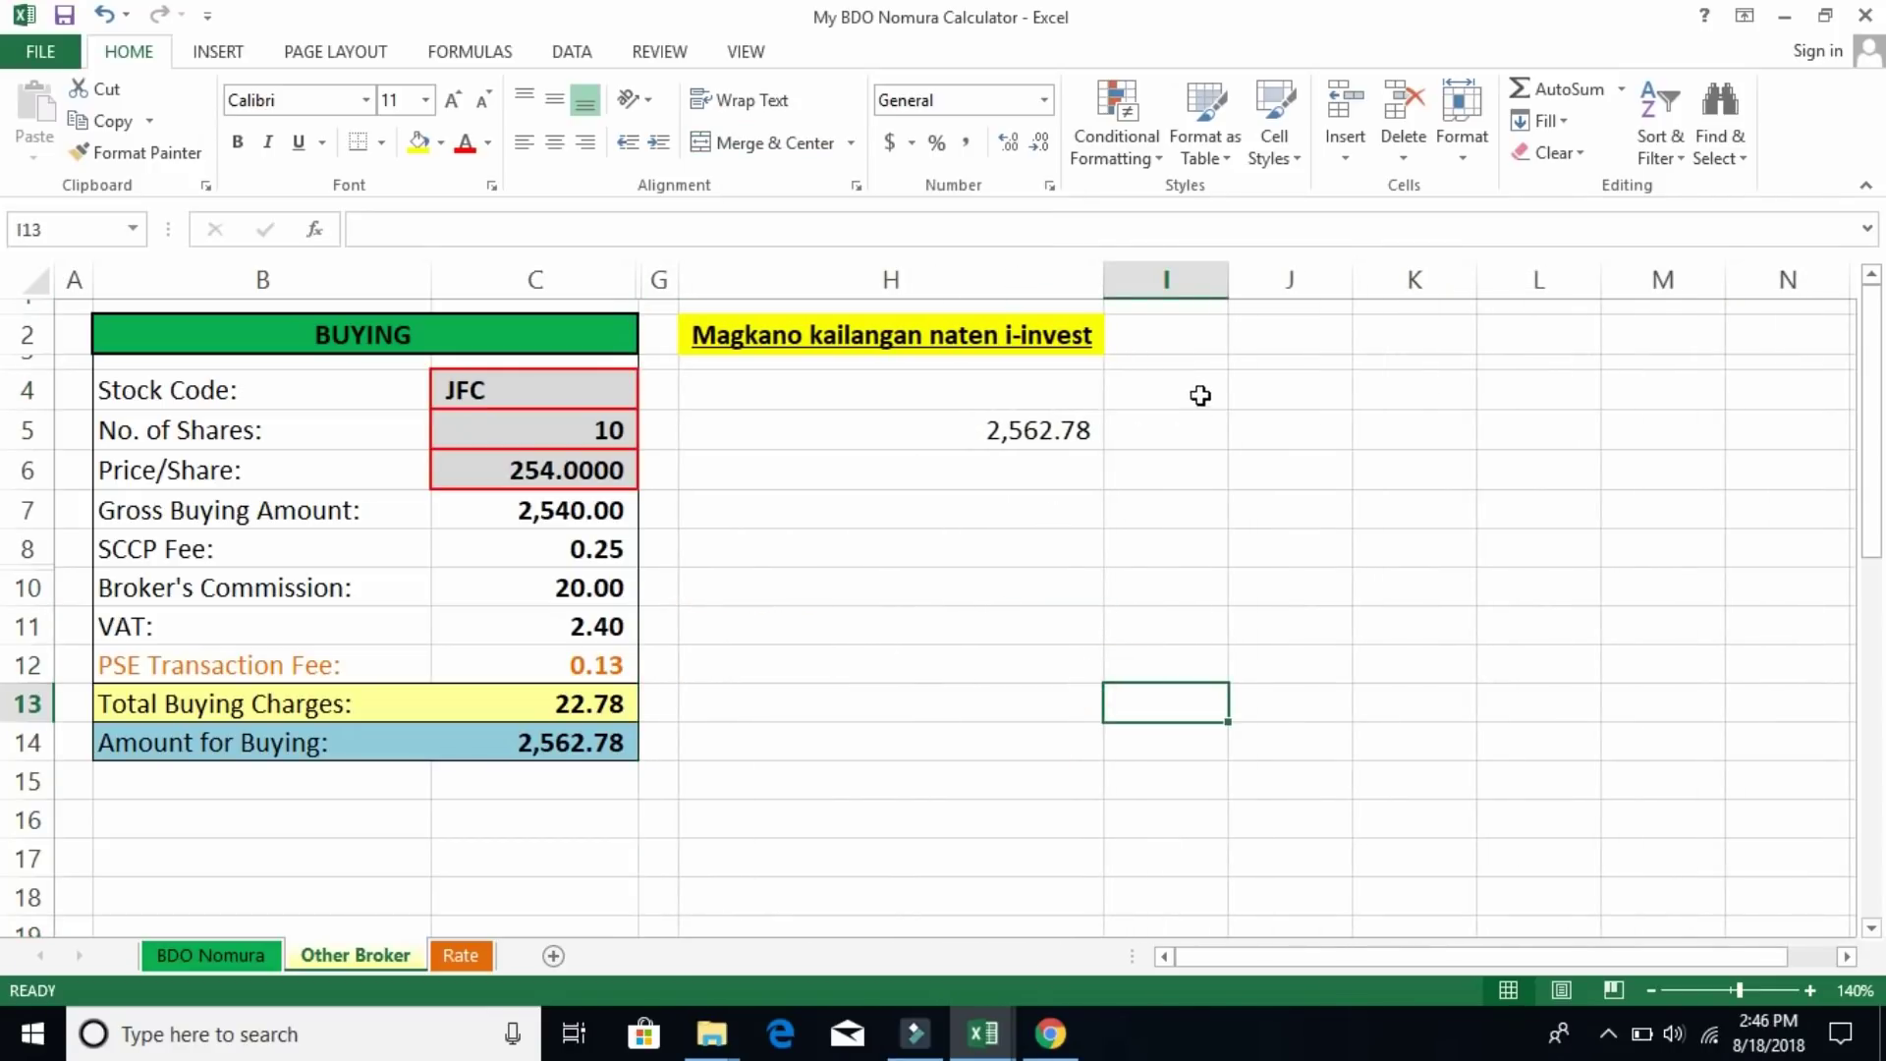
Enter 4000 in cell I4 and format it with comma style
click(1198, 394)
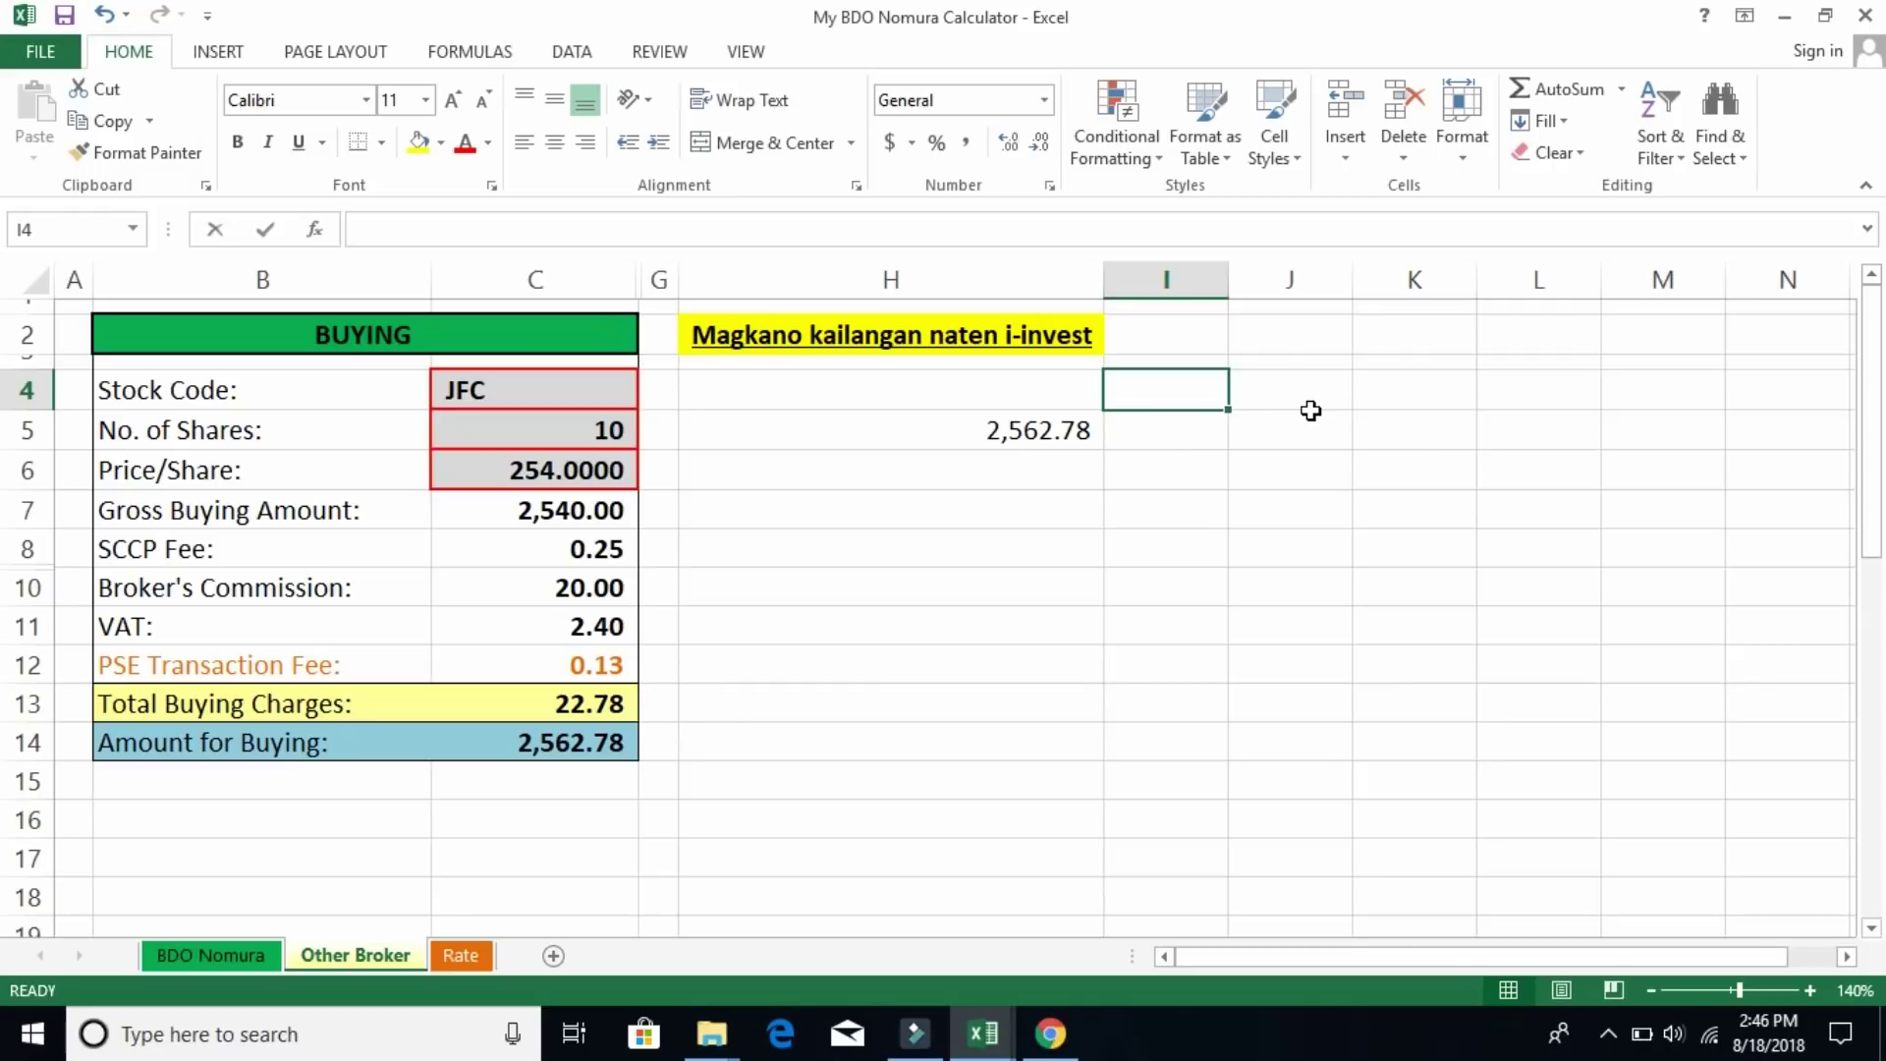
text(4000)
key(Return)
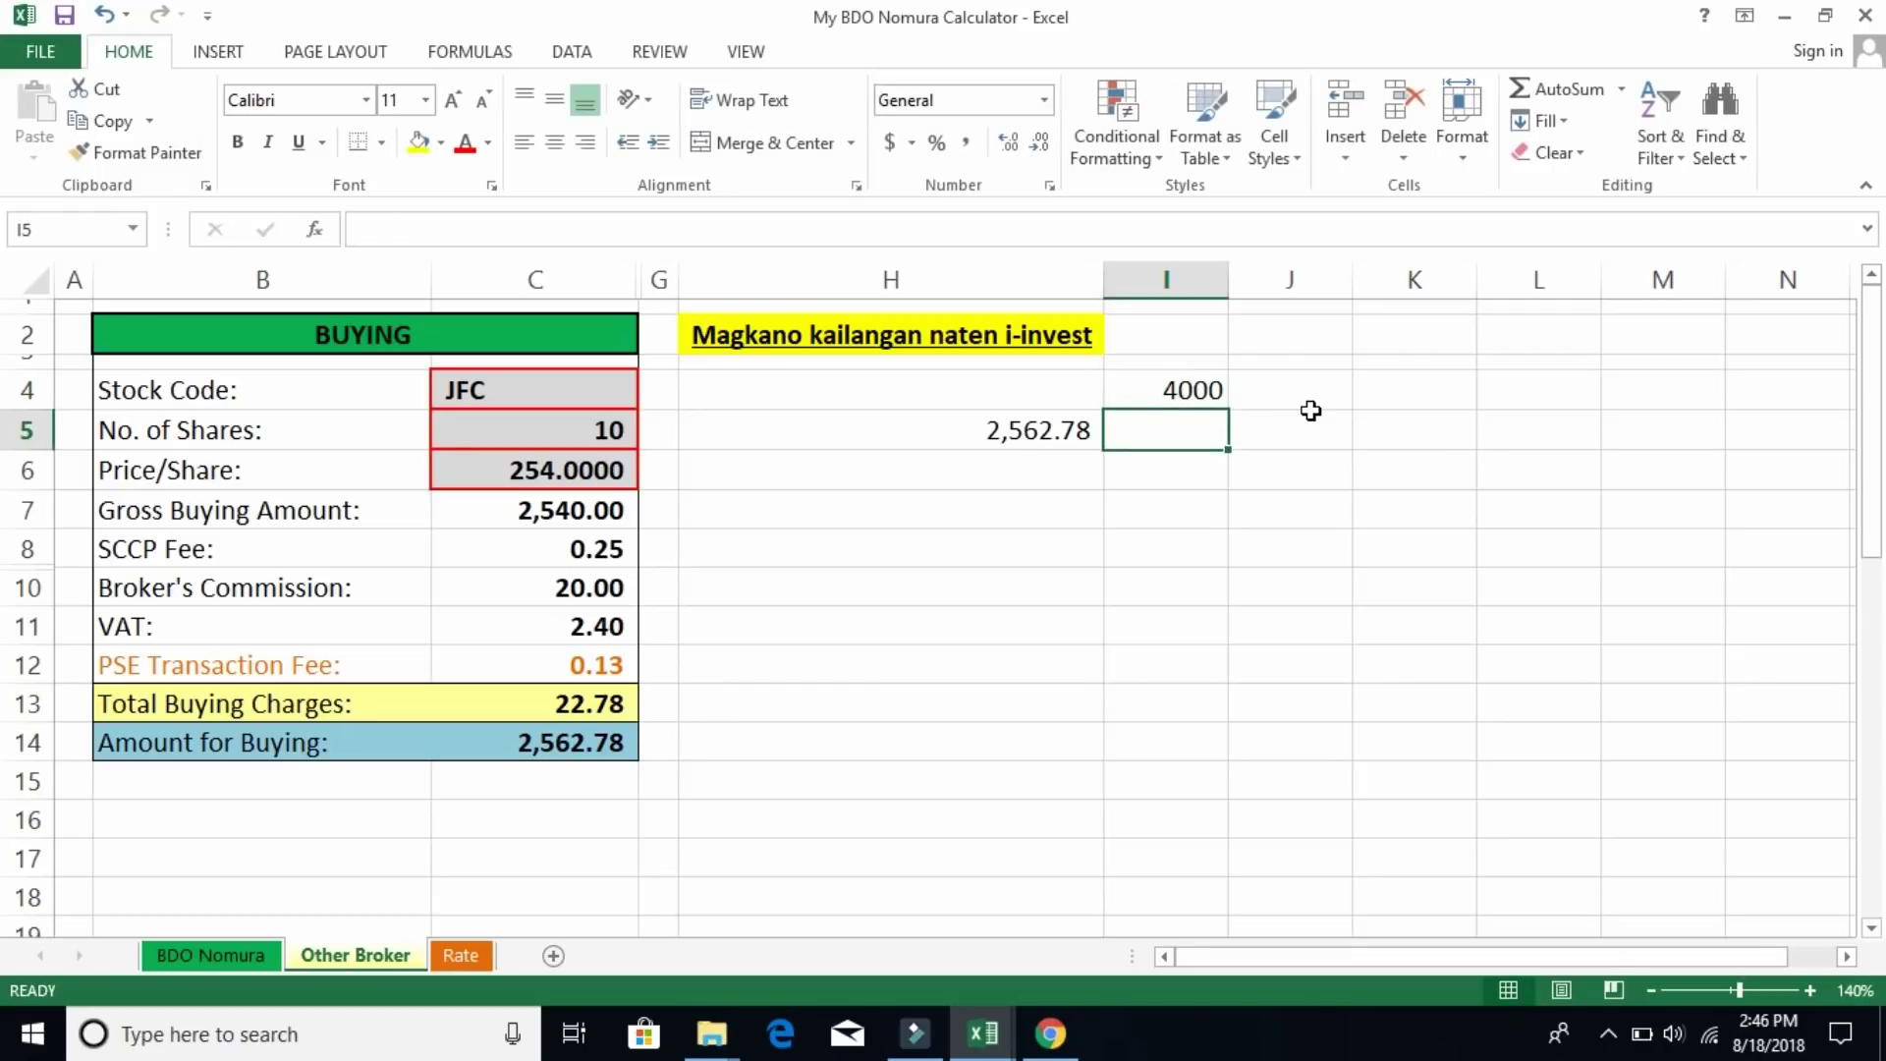
click(1143, 389)
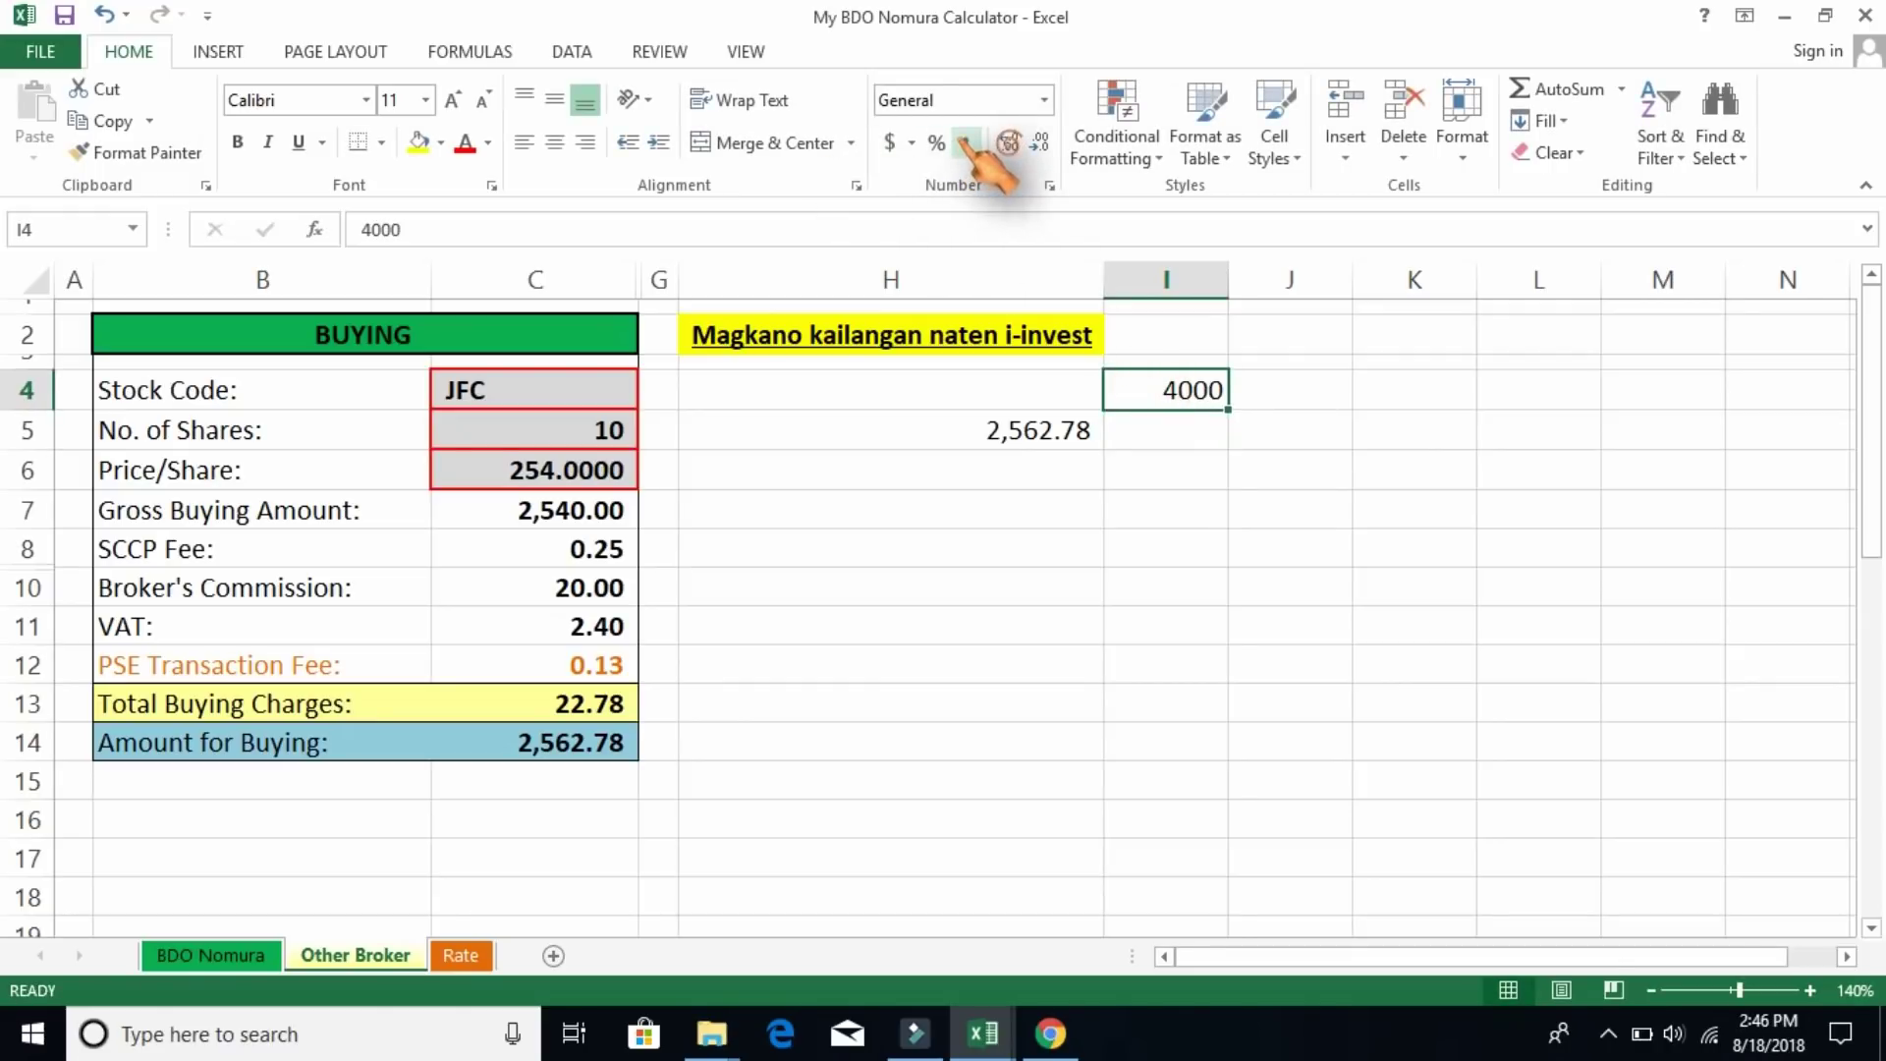
click(966, 143)
click(1216, 501)
In cell I5, enter the formula =I4-H5 to subtract the buying amount from the capital
click(1077, 433)
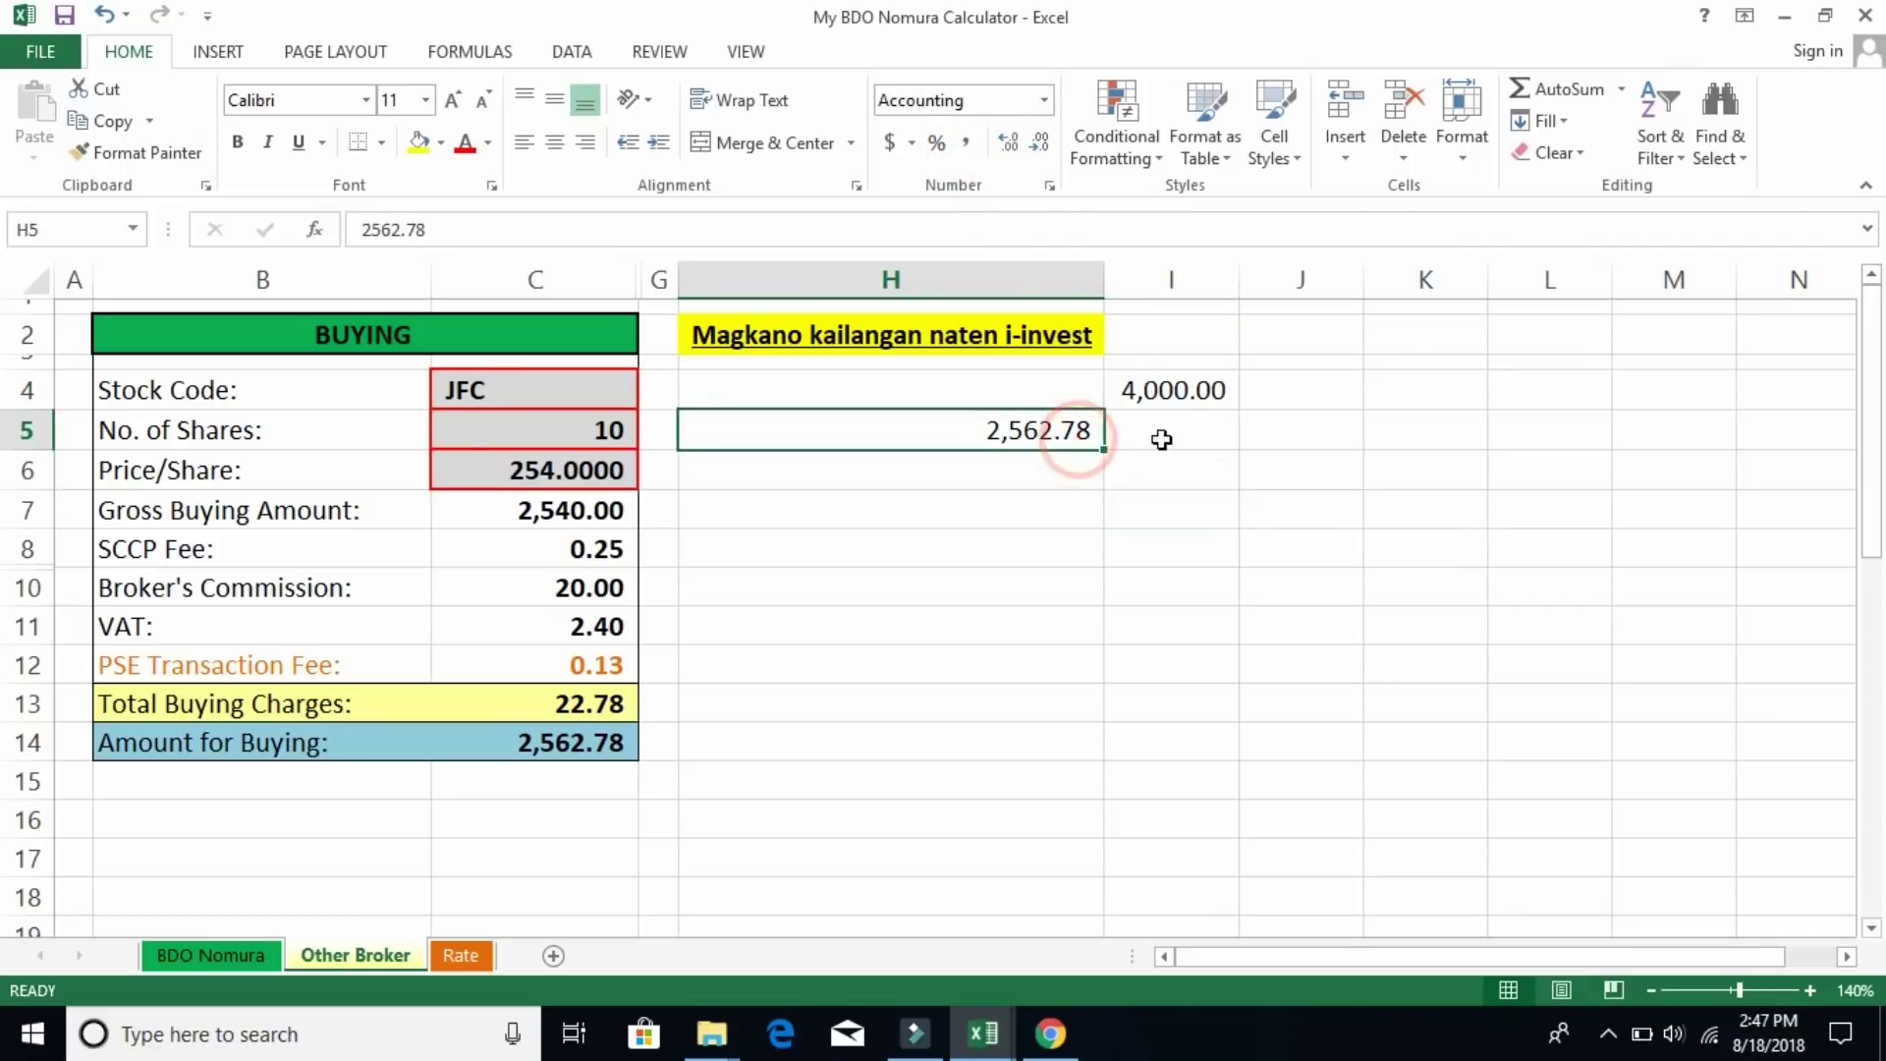
click(1163, 438)
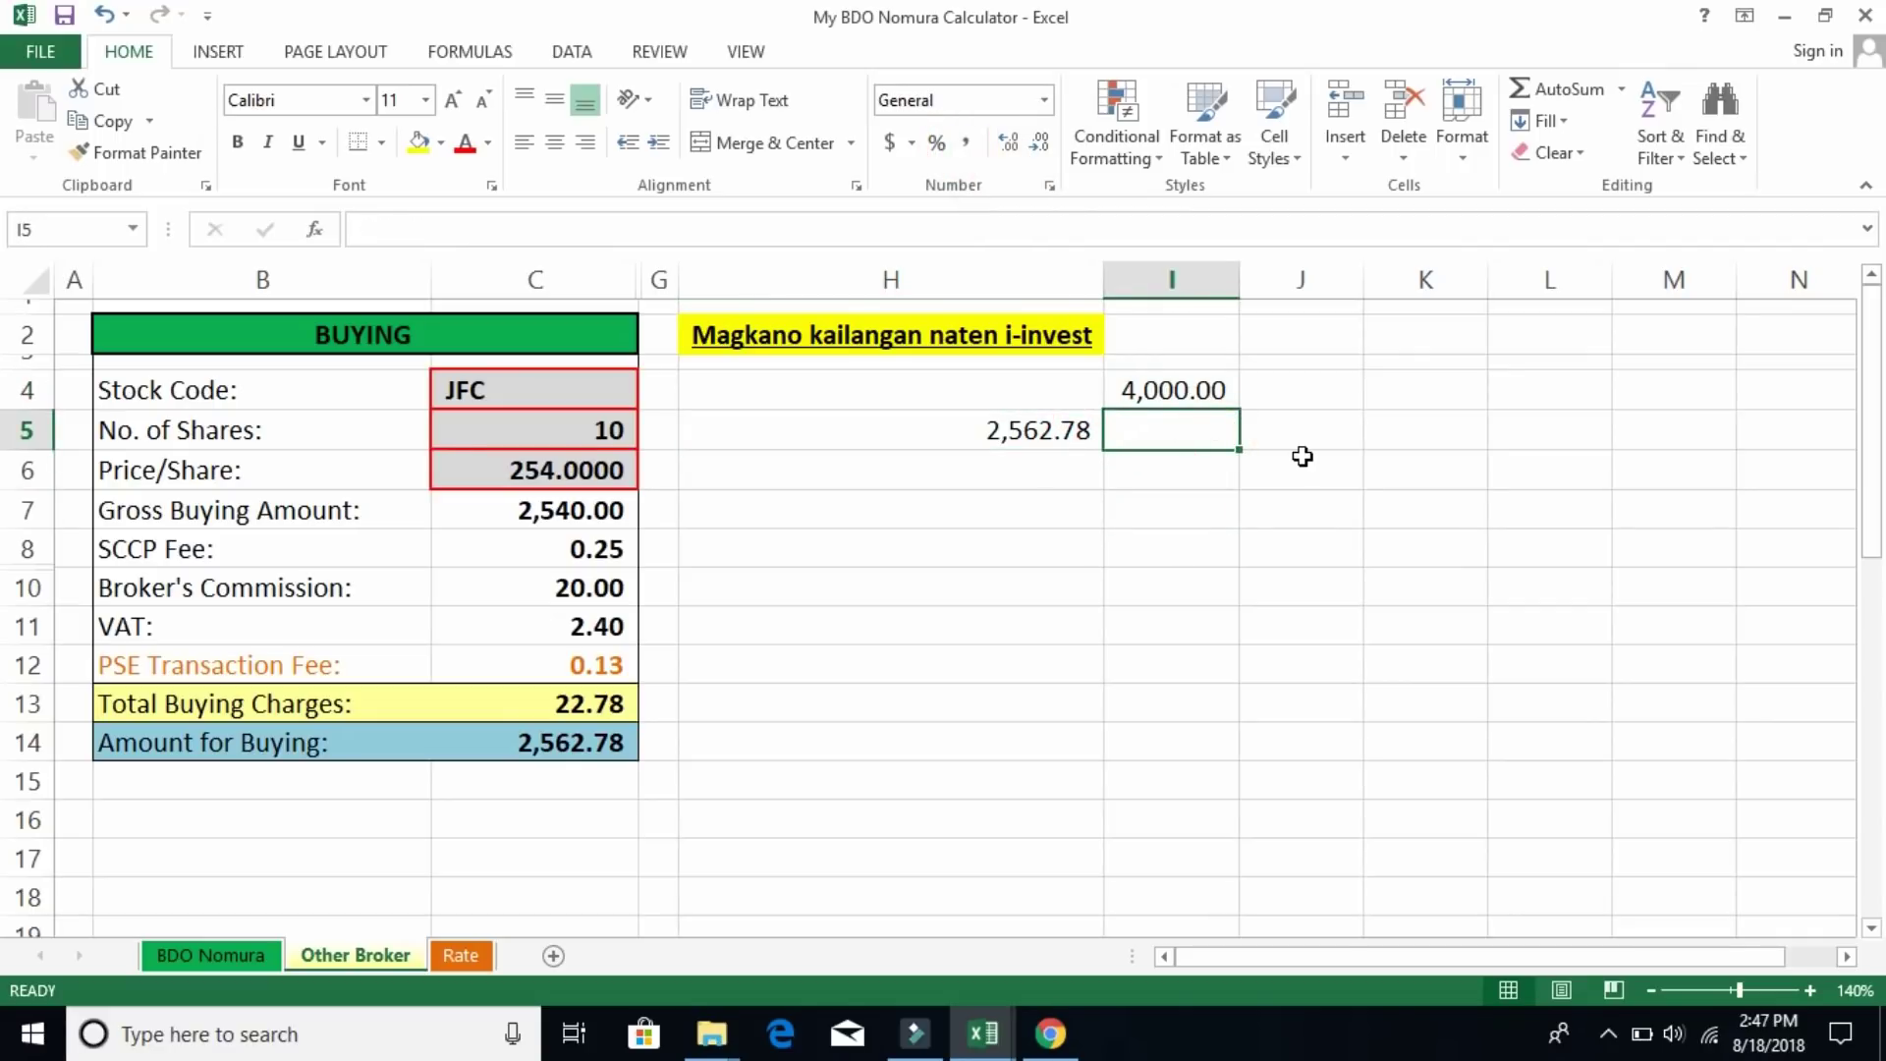
text(=)
key(Up)
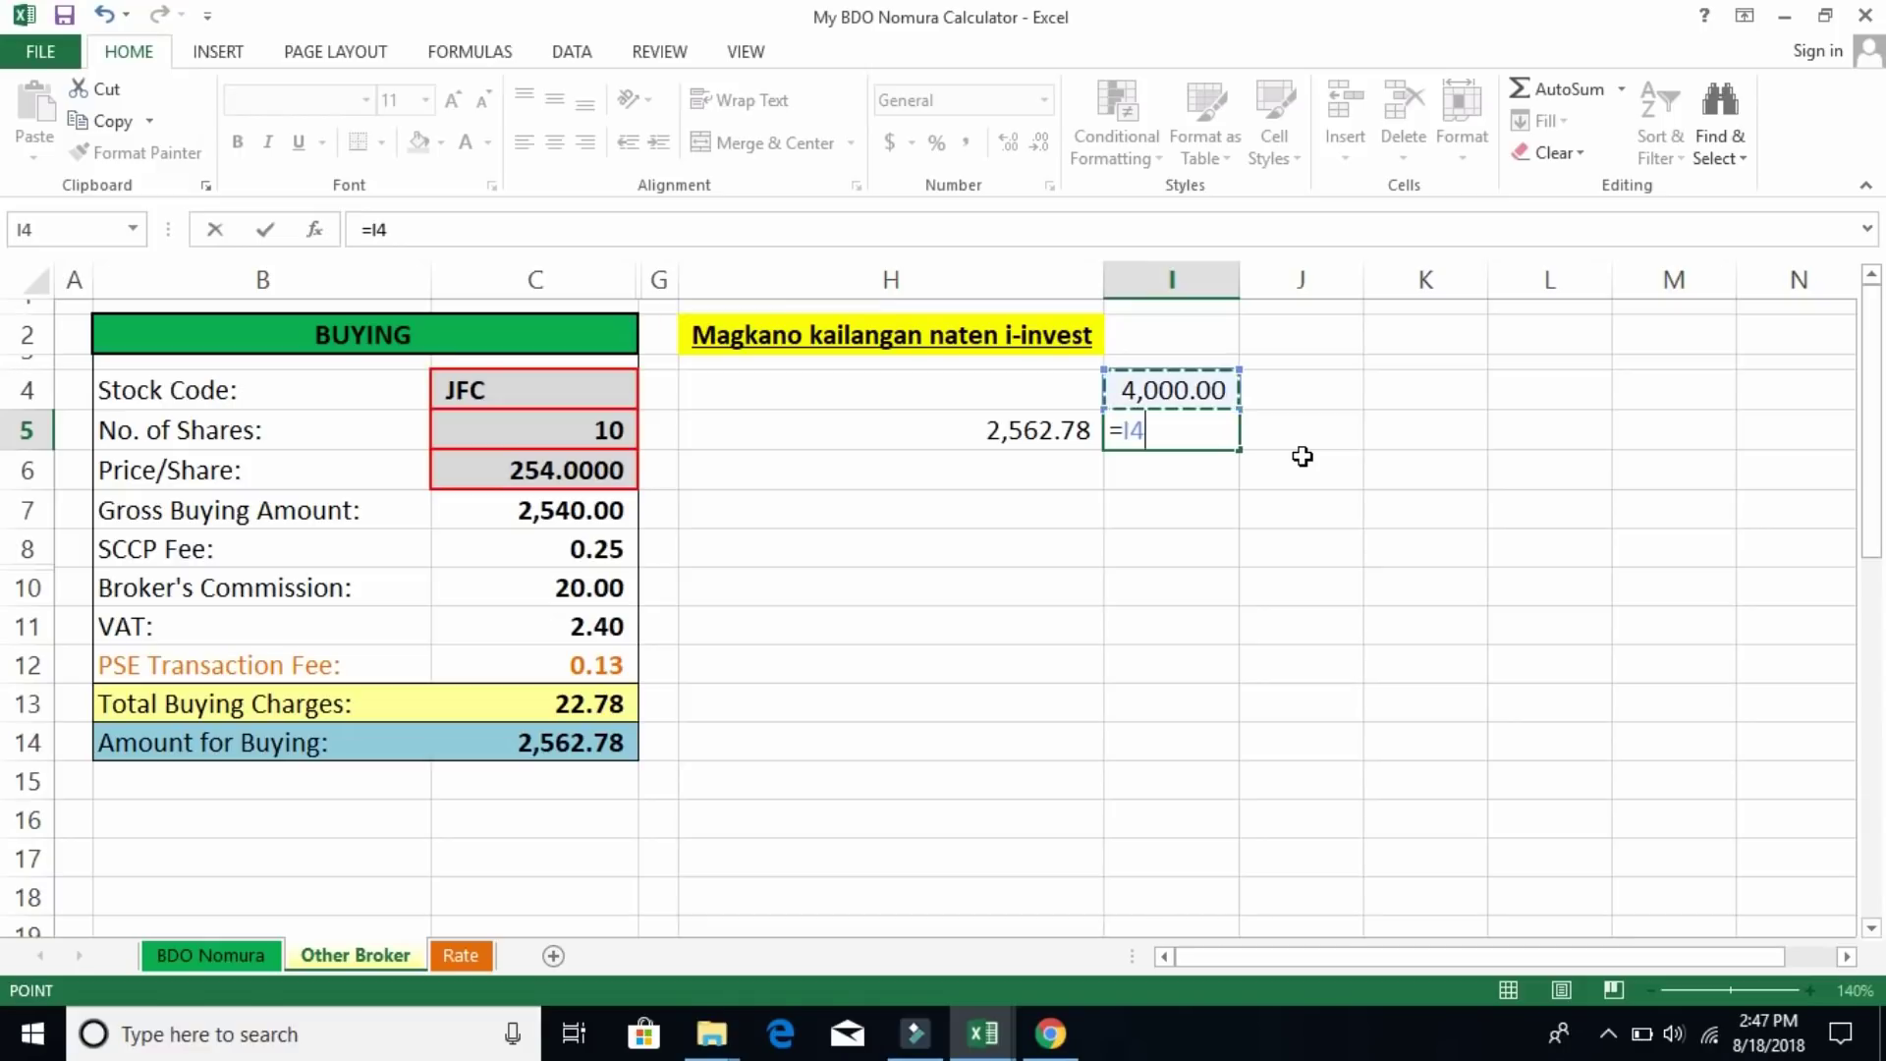
text(-)
click(1069, 445)
key(Return)
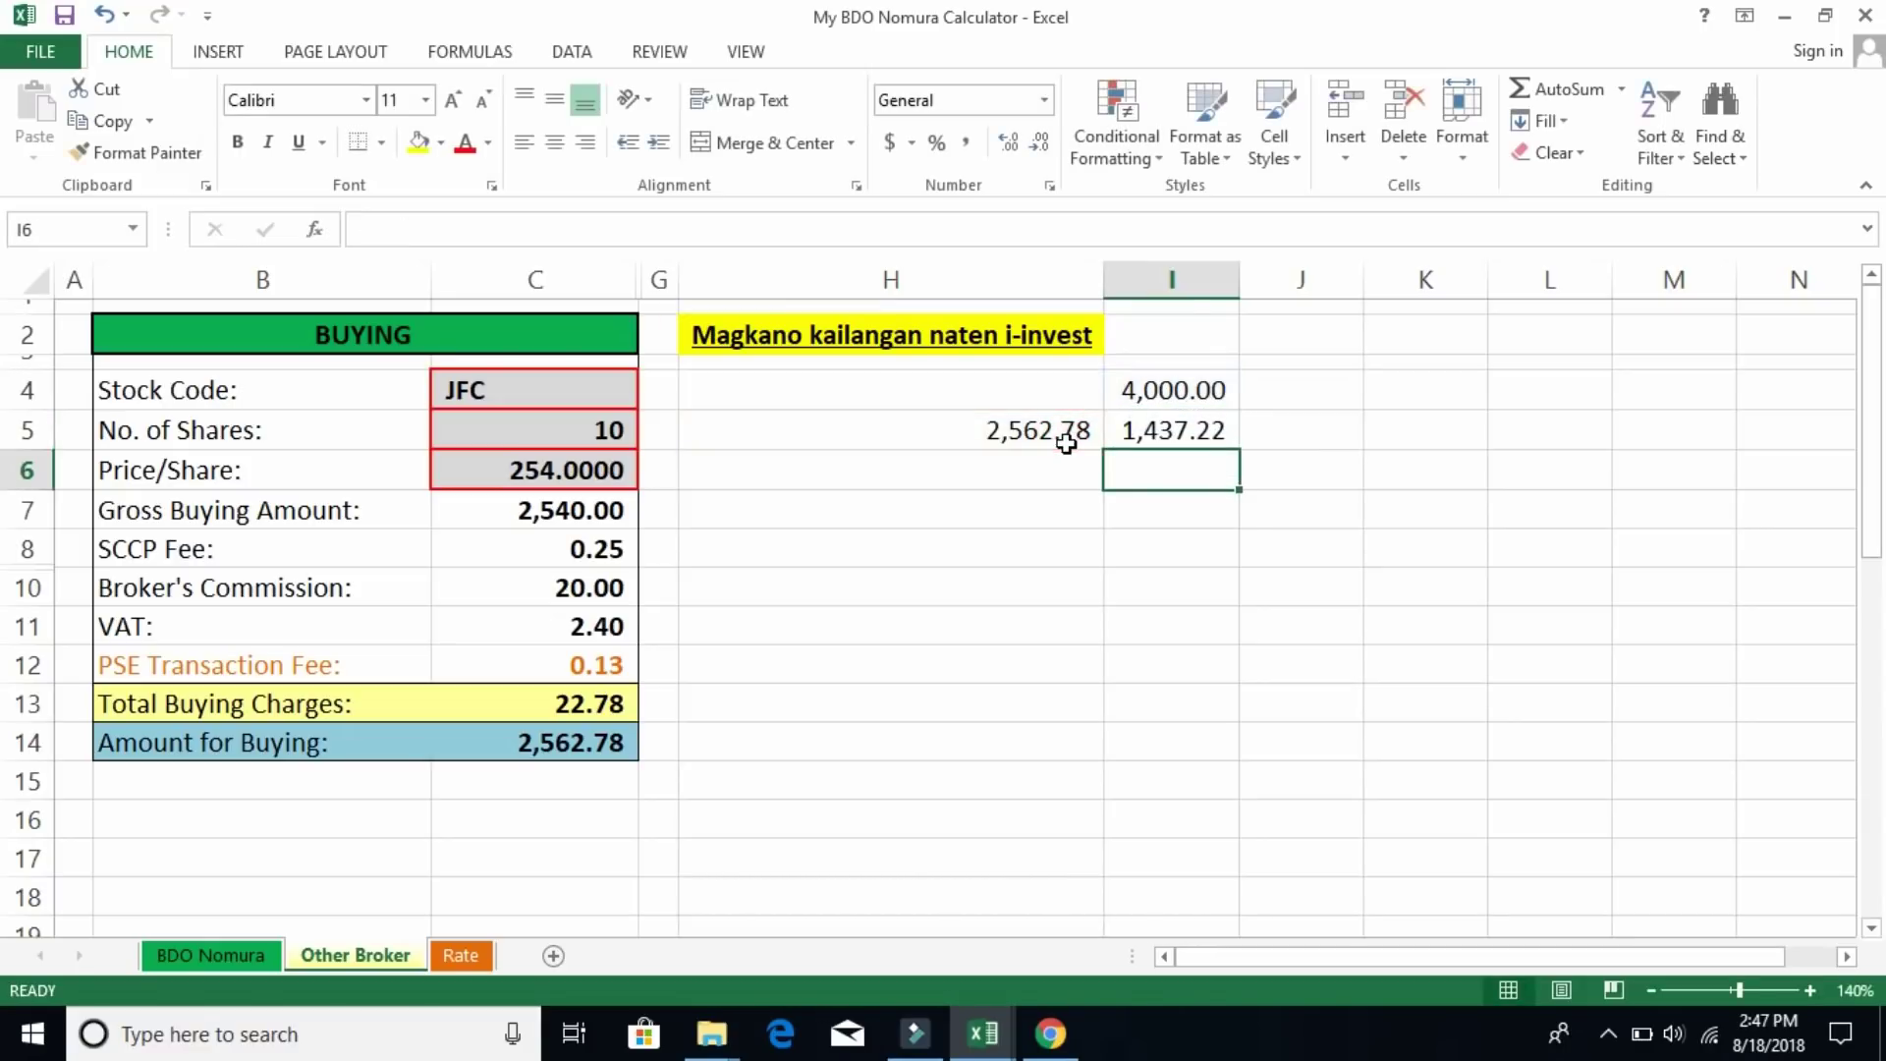
Label the remaining amount by entering "BAL." in cell J5 beside it
click(1175, 435)
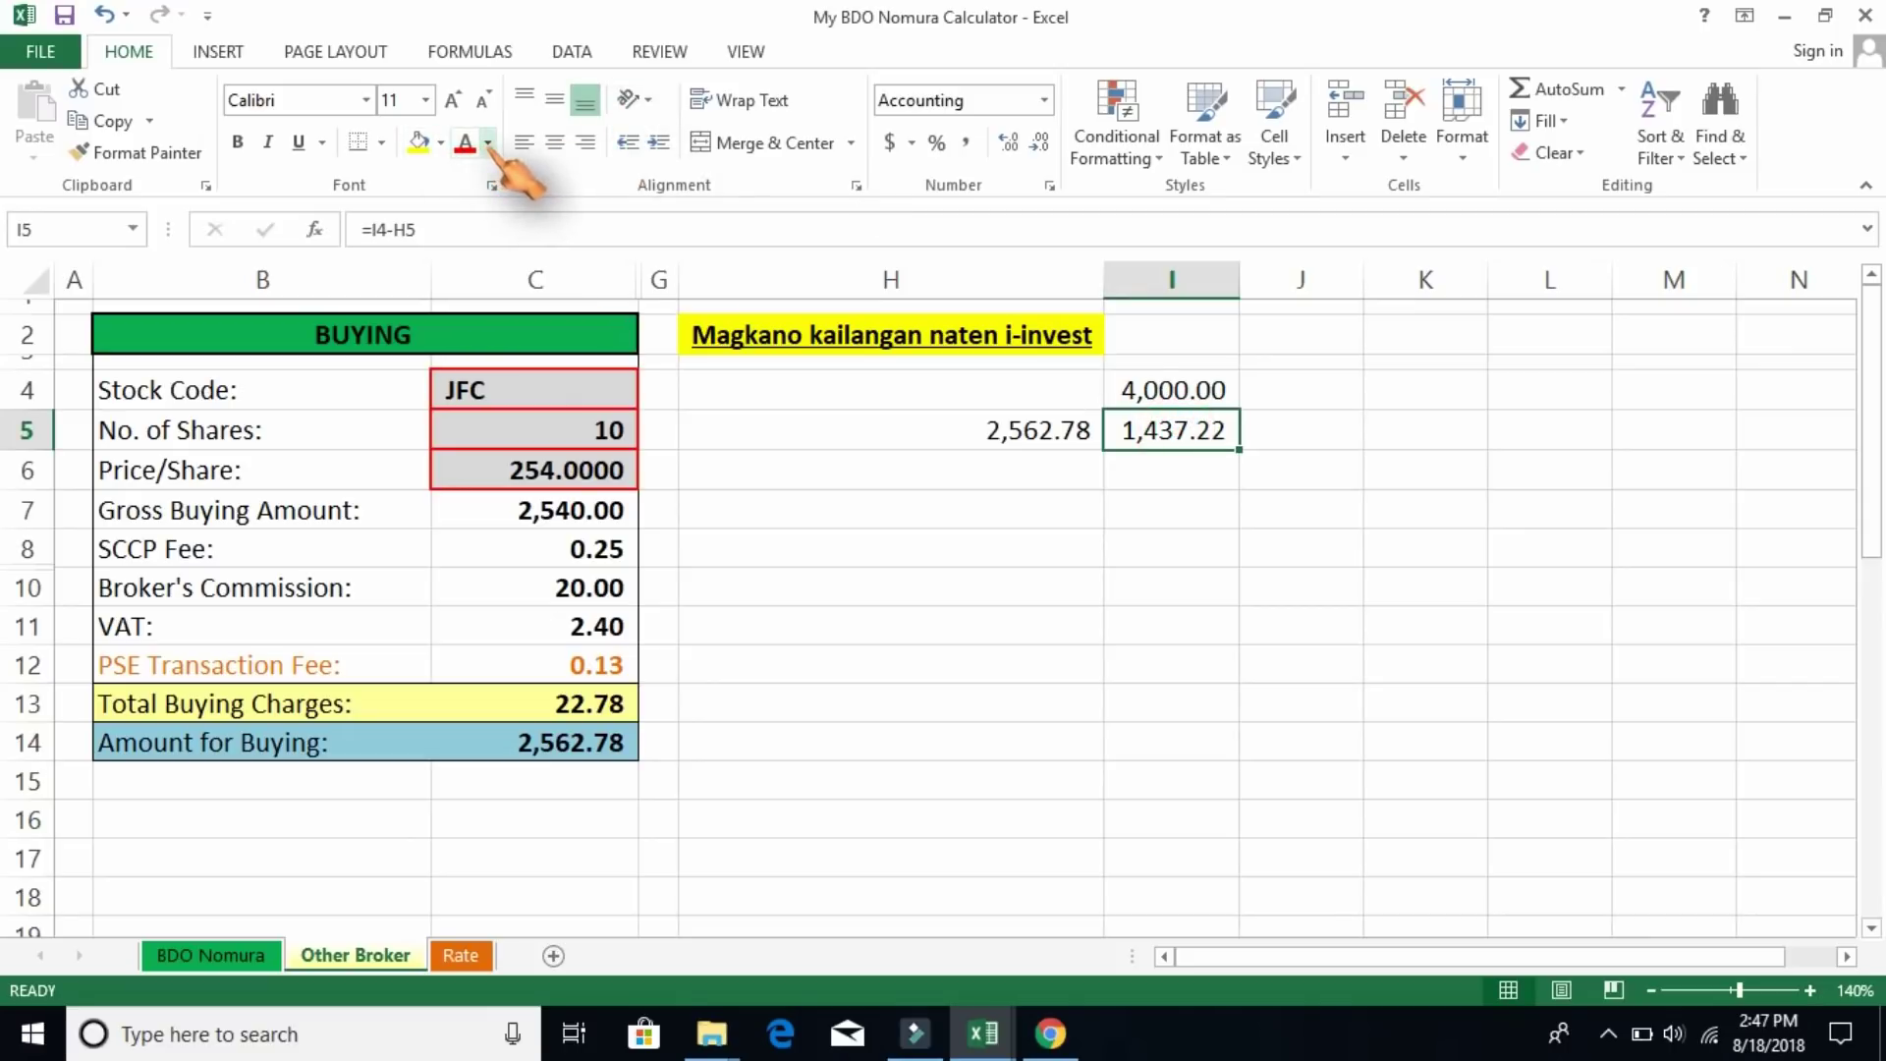
click(1332, 436)
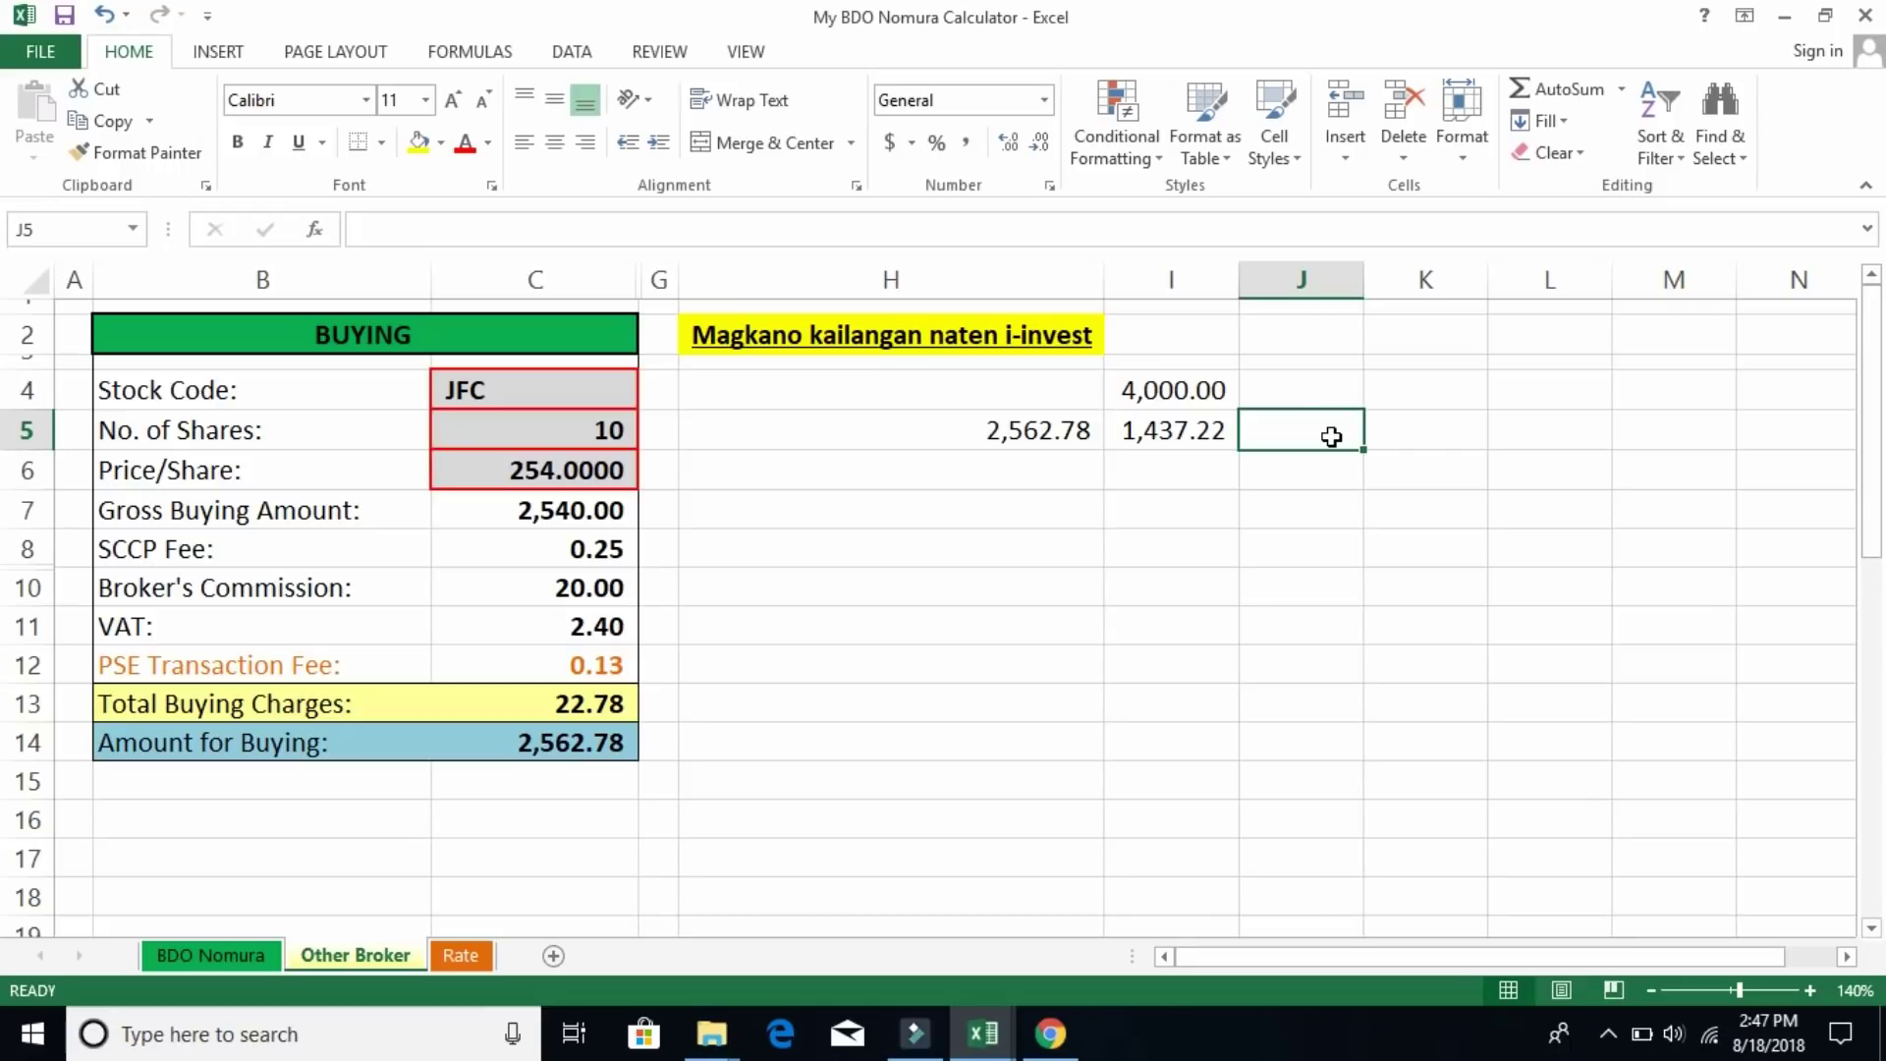
text(BAL.)
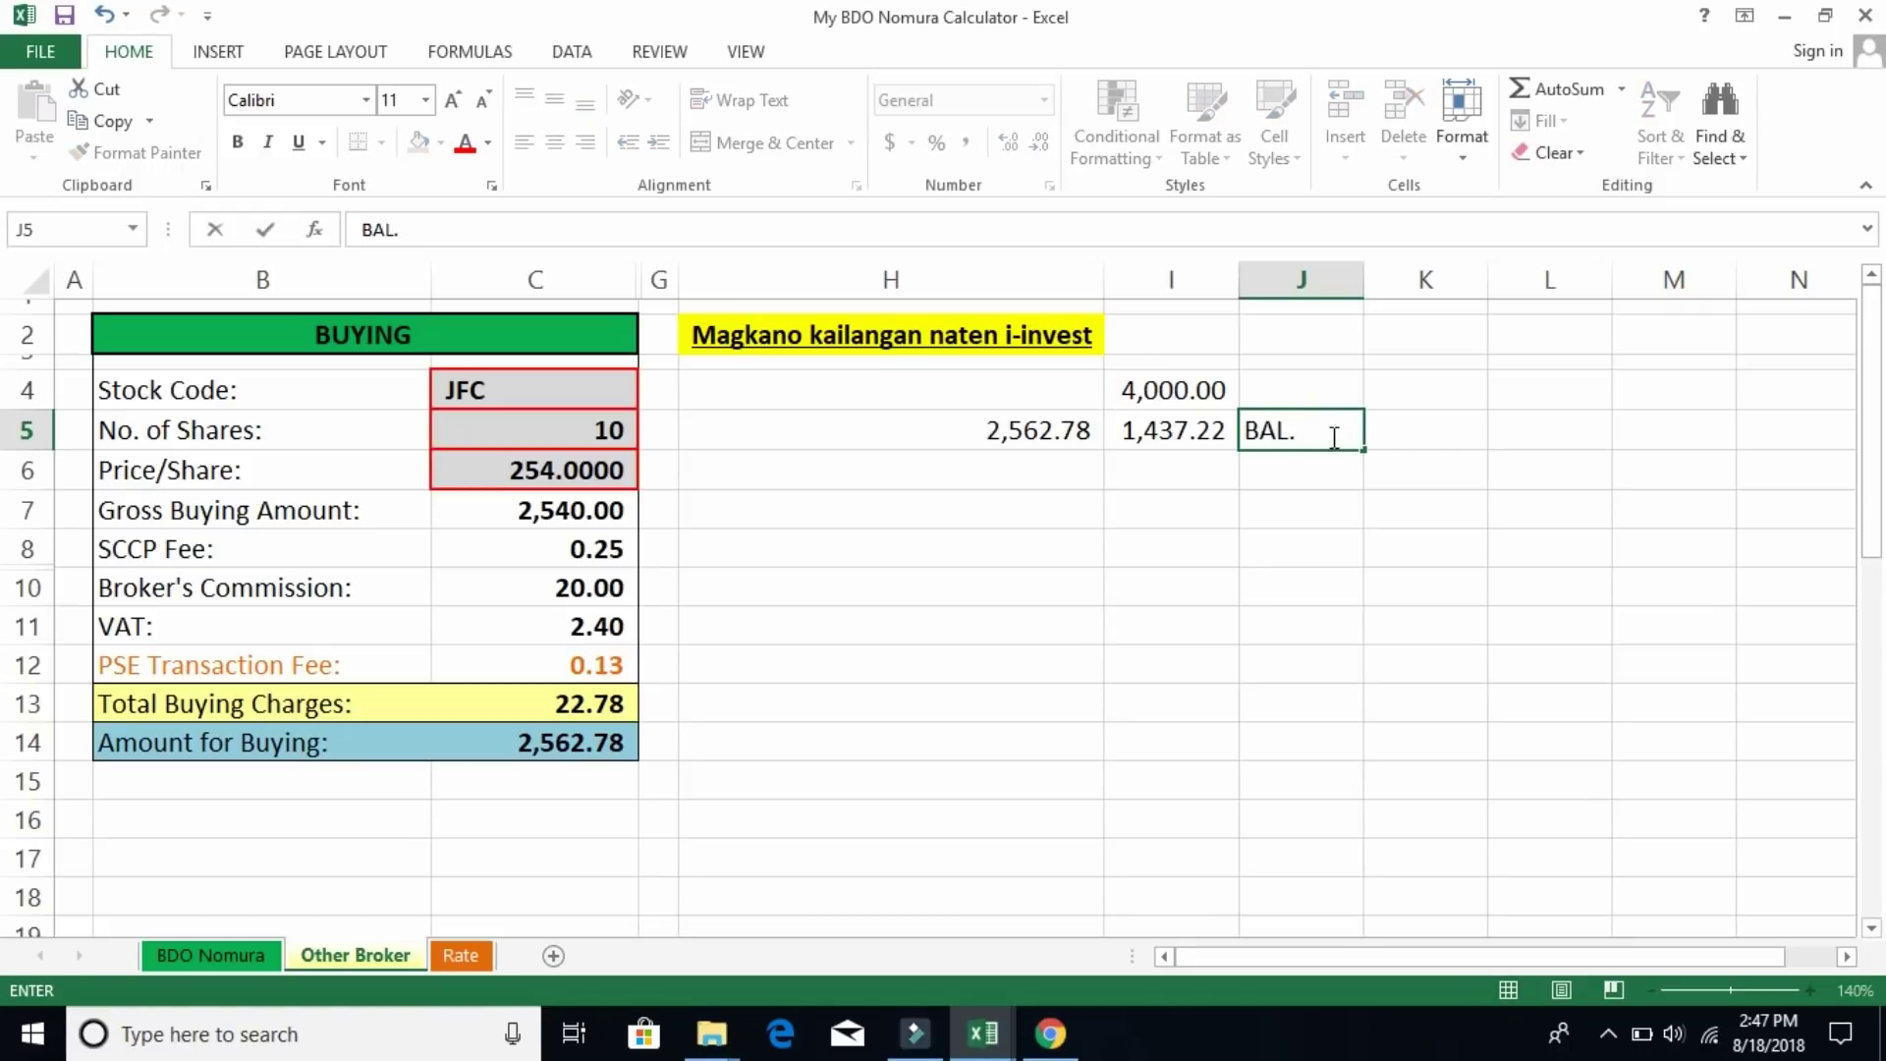
key(Return)
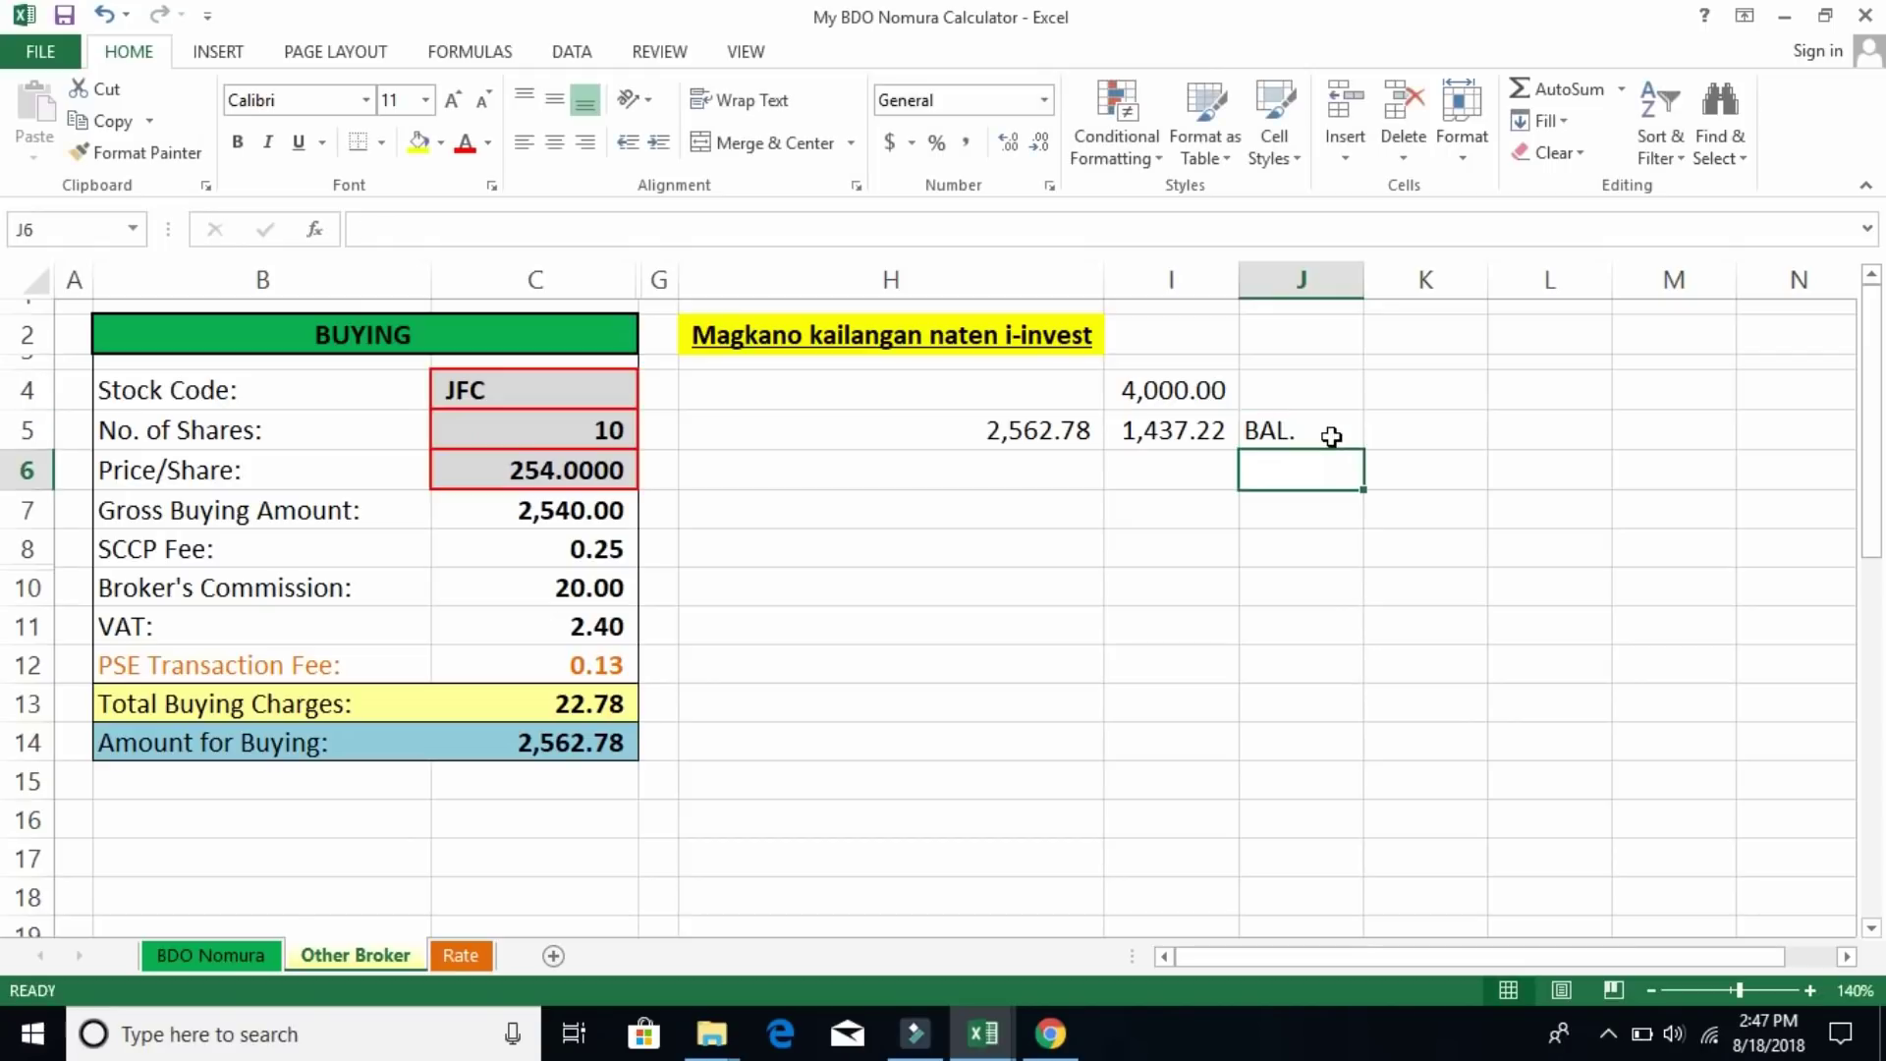
Enter 4000 in cell I6 under the balance and apply comma style to all of column I
click(1130, 470)
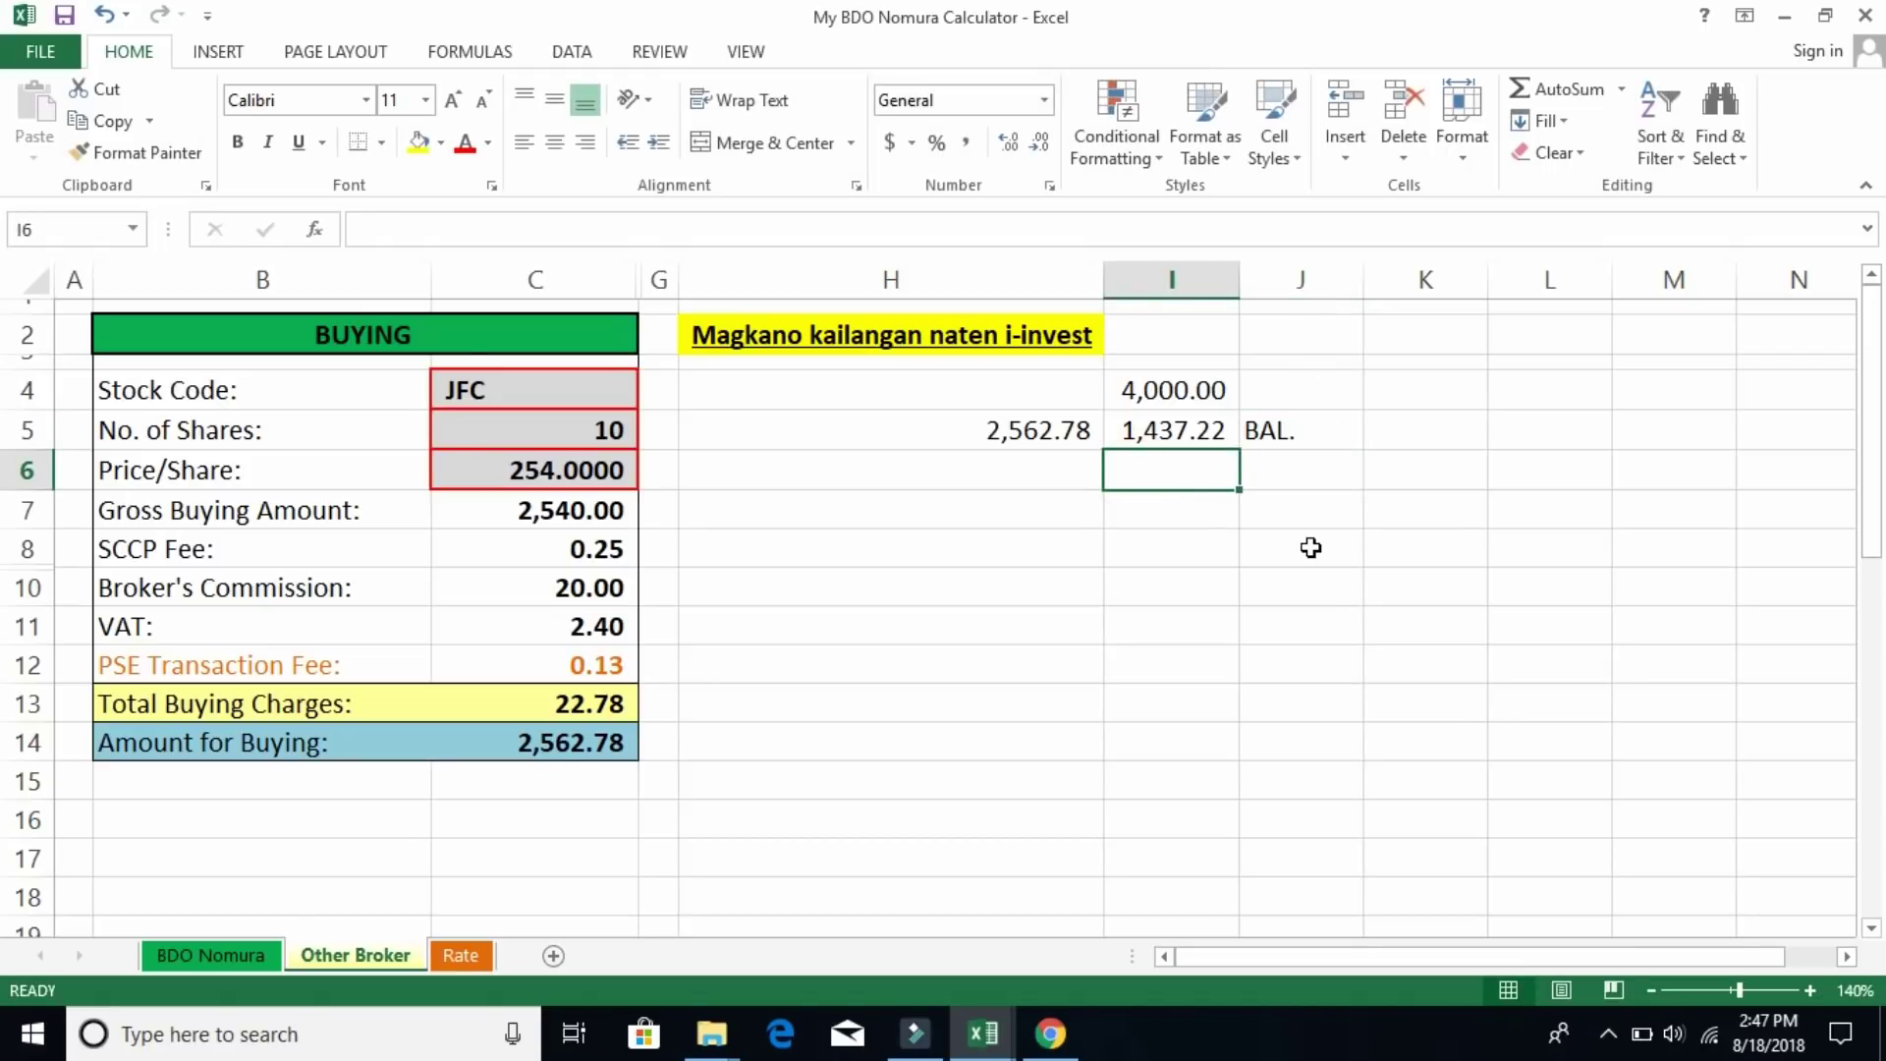
text(4000)
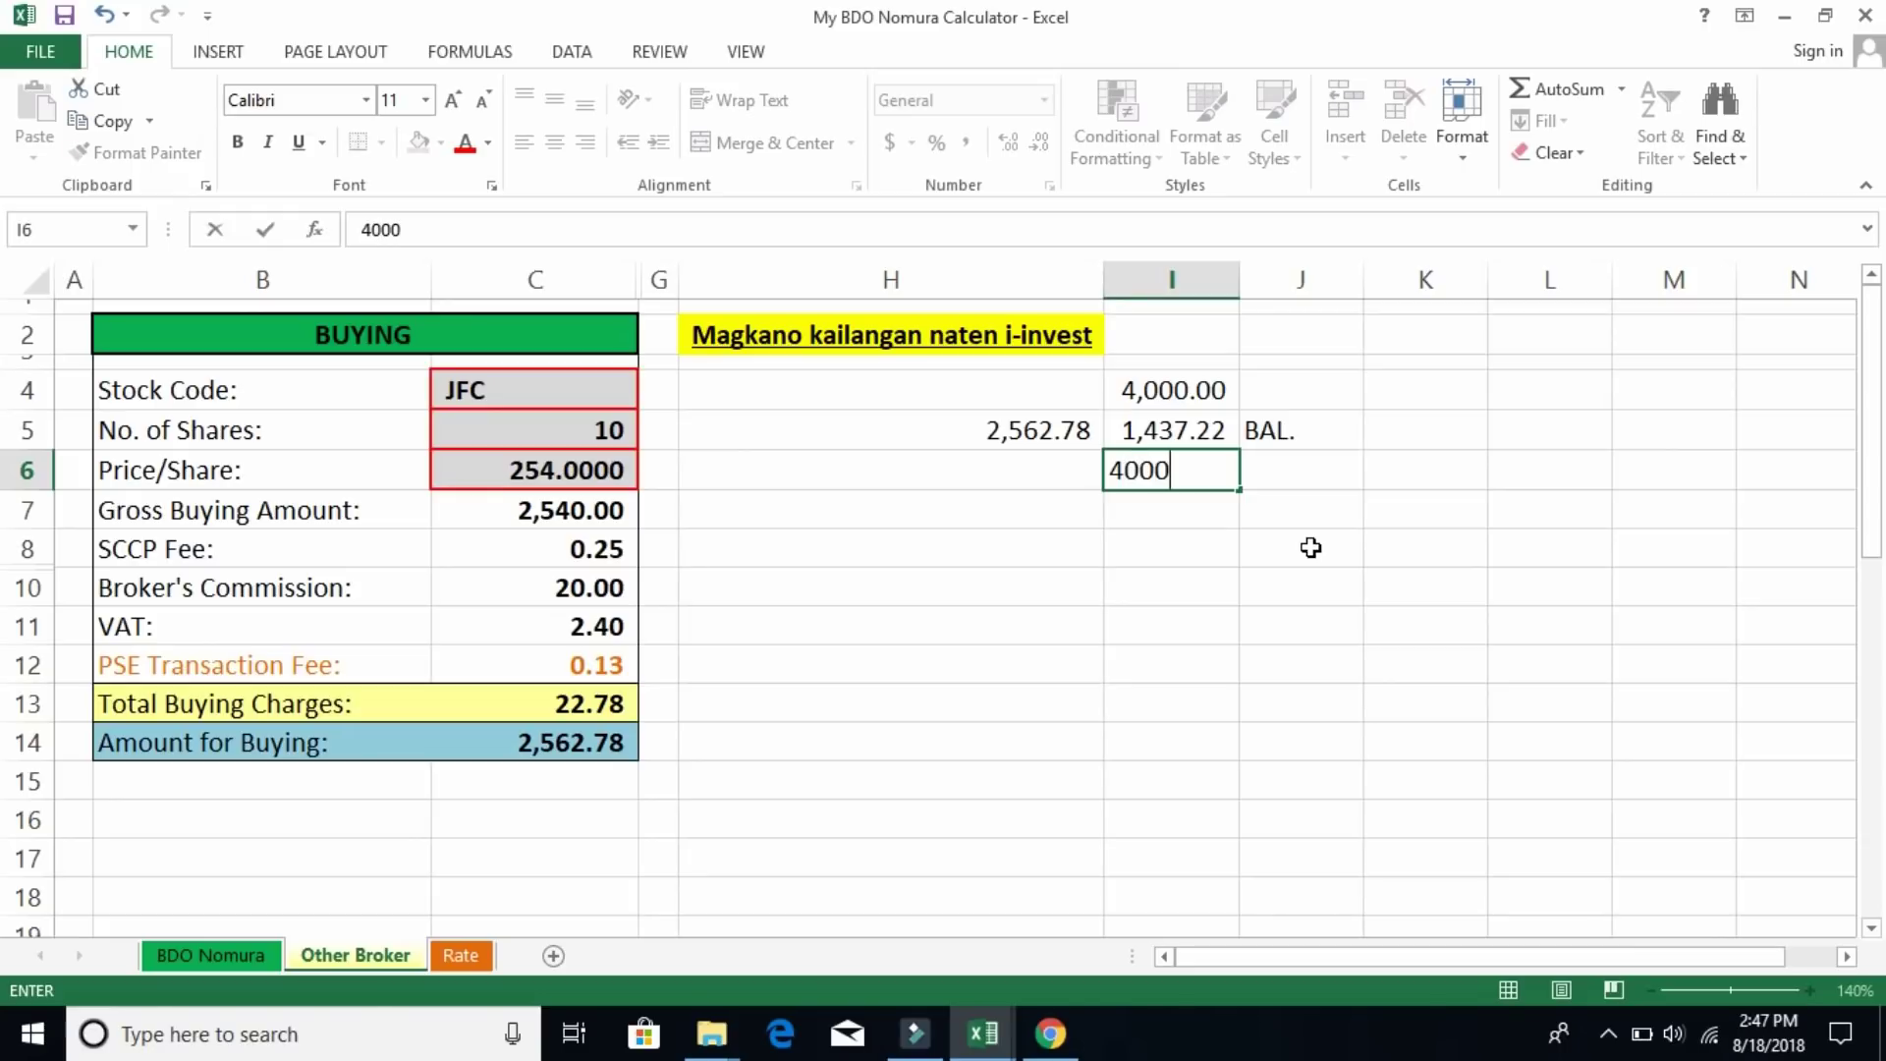
key(Return)
click(1171, 280)
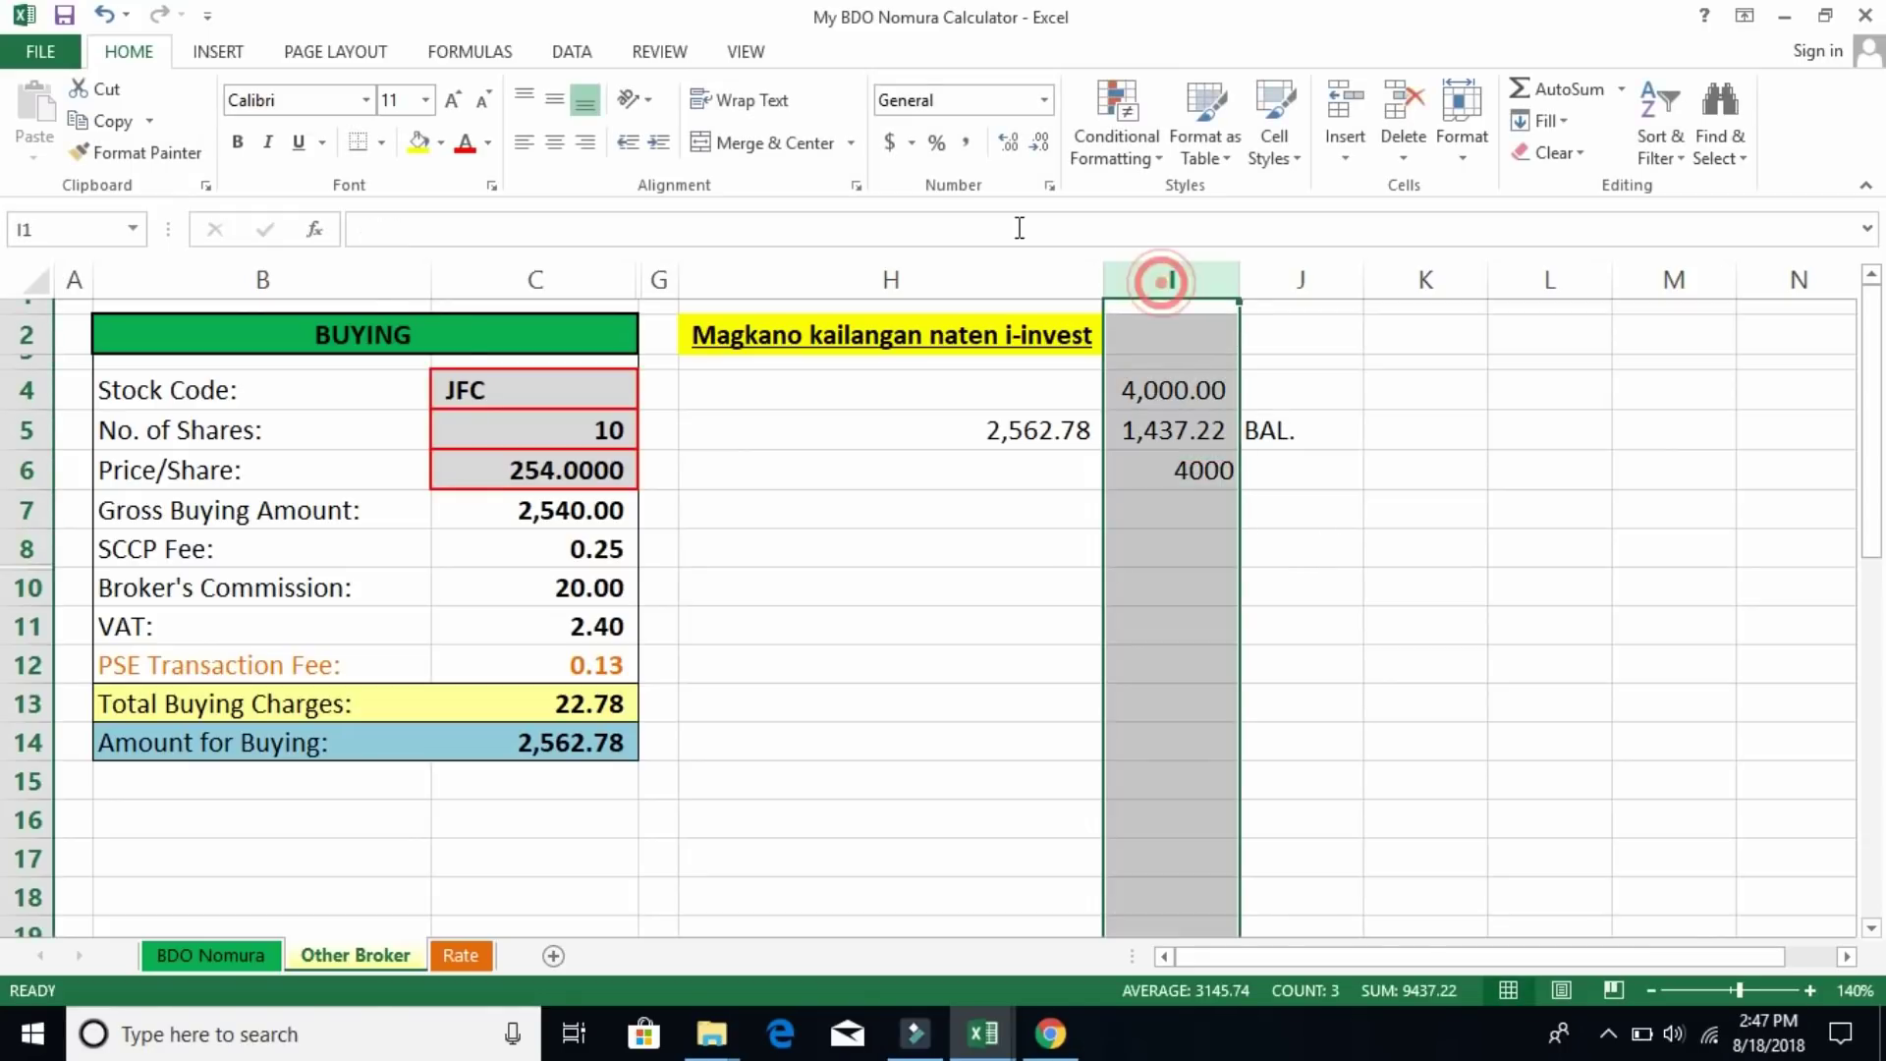
click(969, 144)
click(1356, 693)
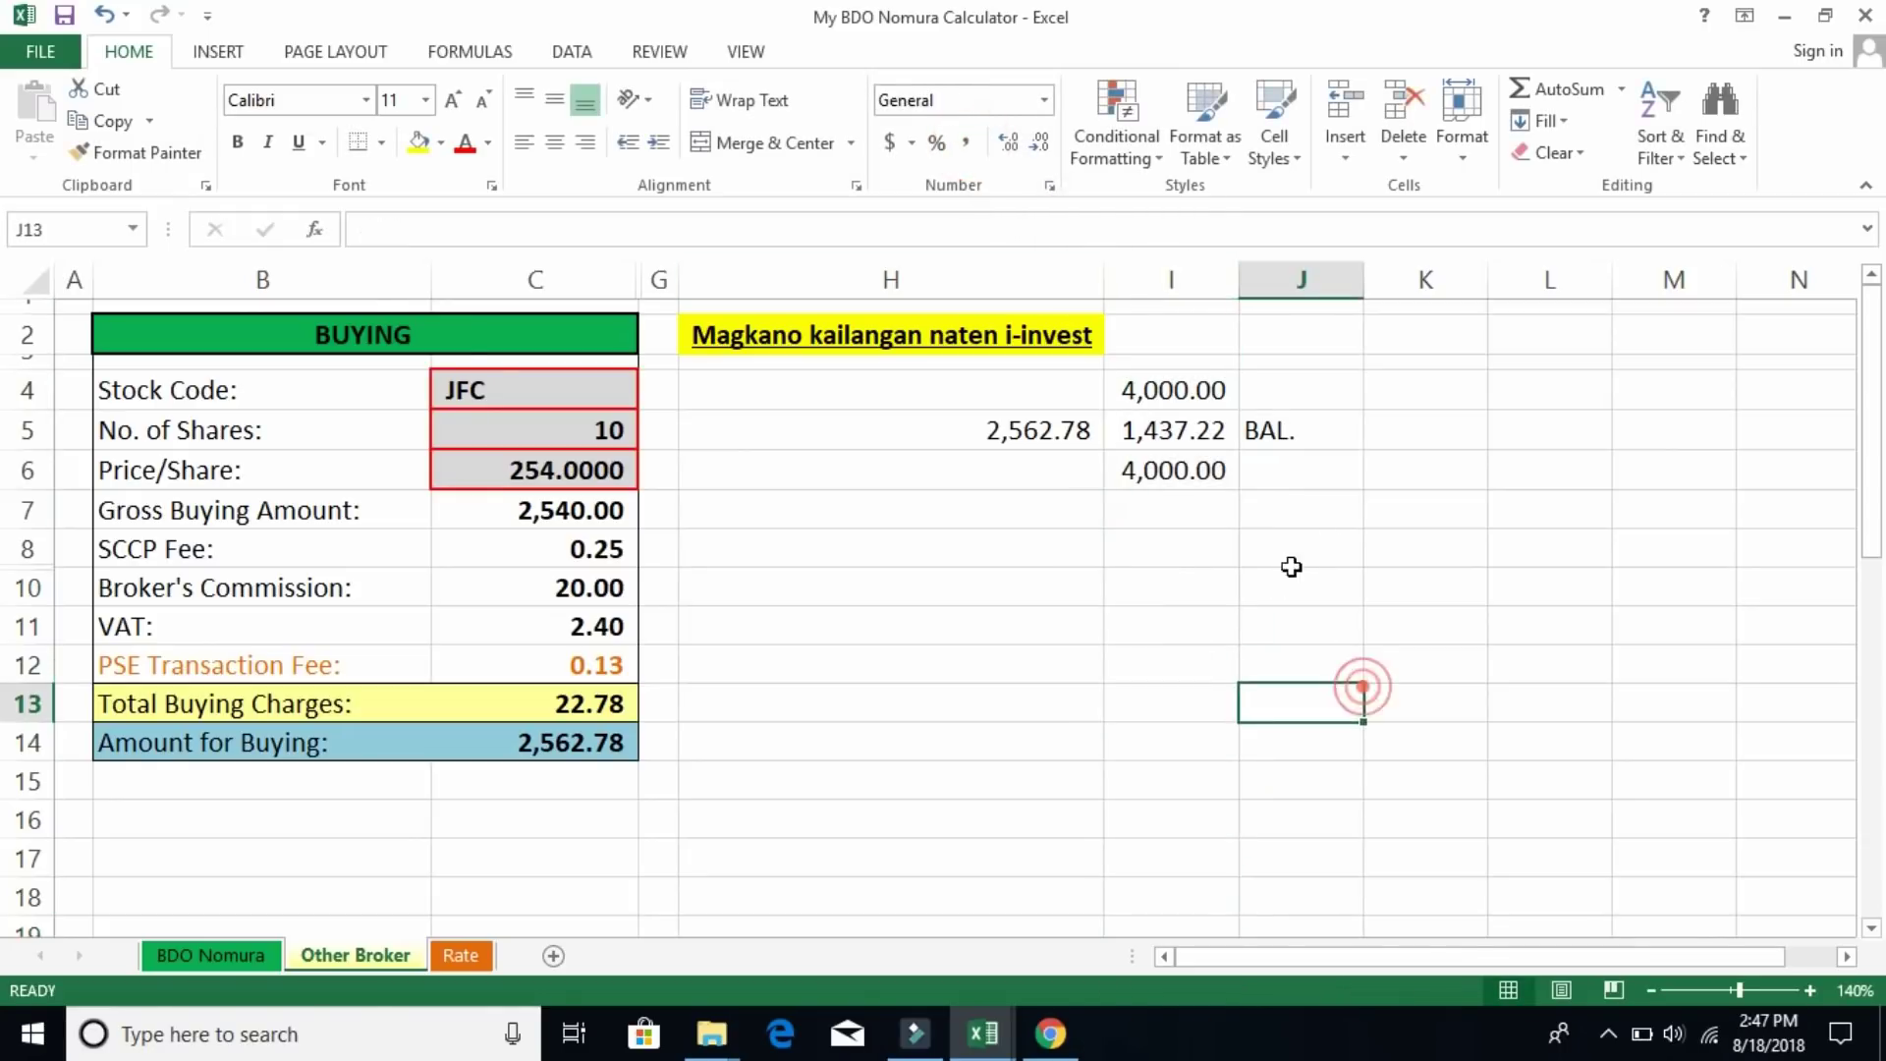
In cell I7, enter the formula =I6+I5 to add the remaining balance to the new 4,000 capital
click(1192, 510)
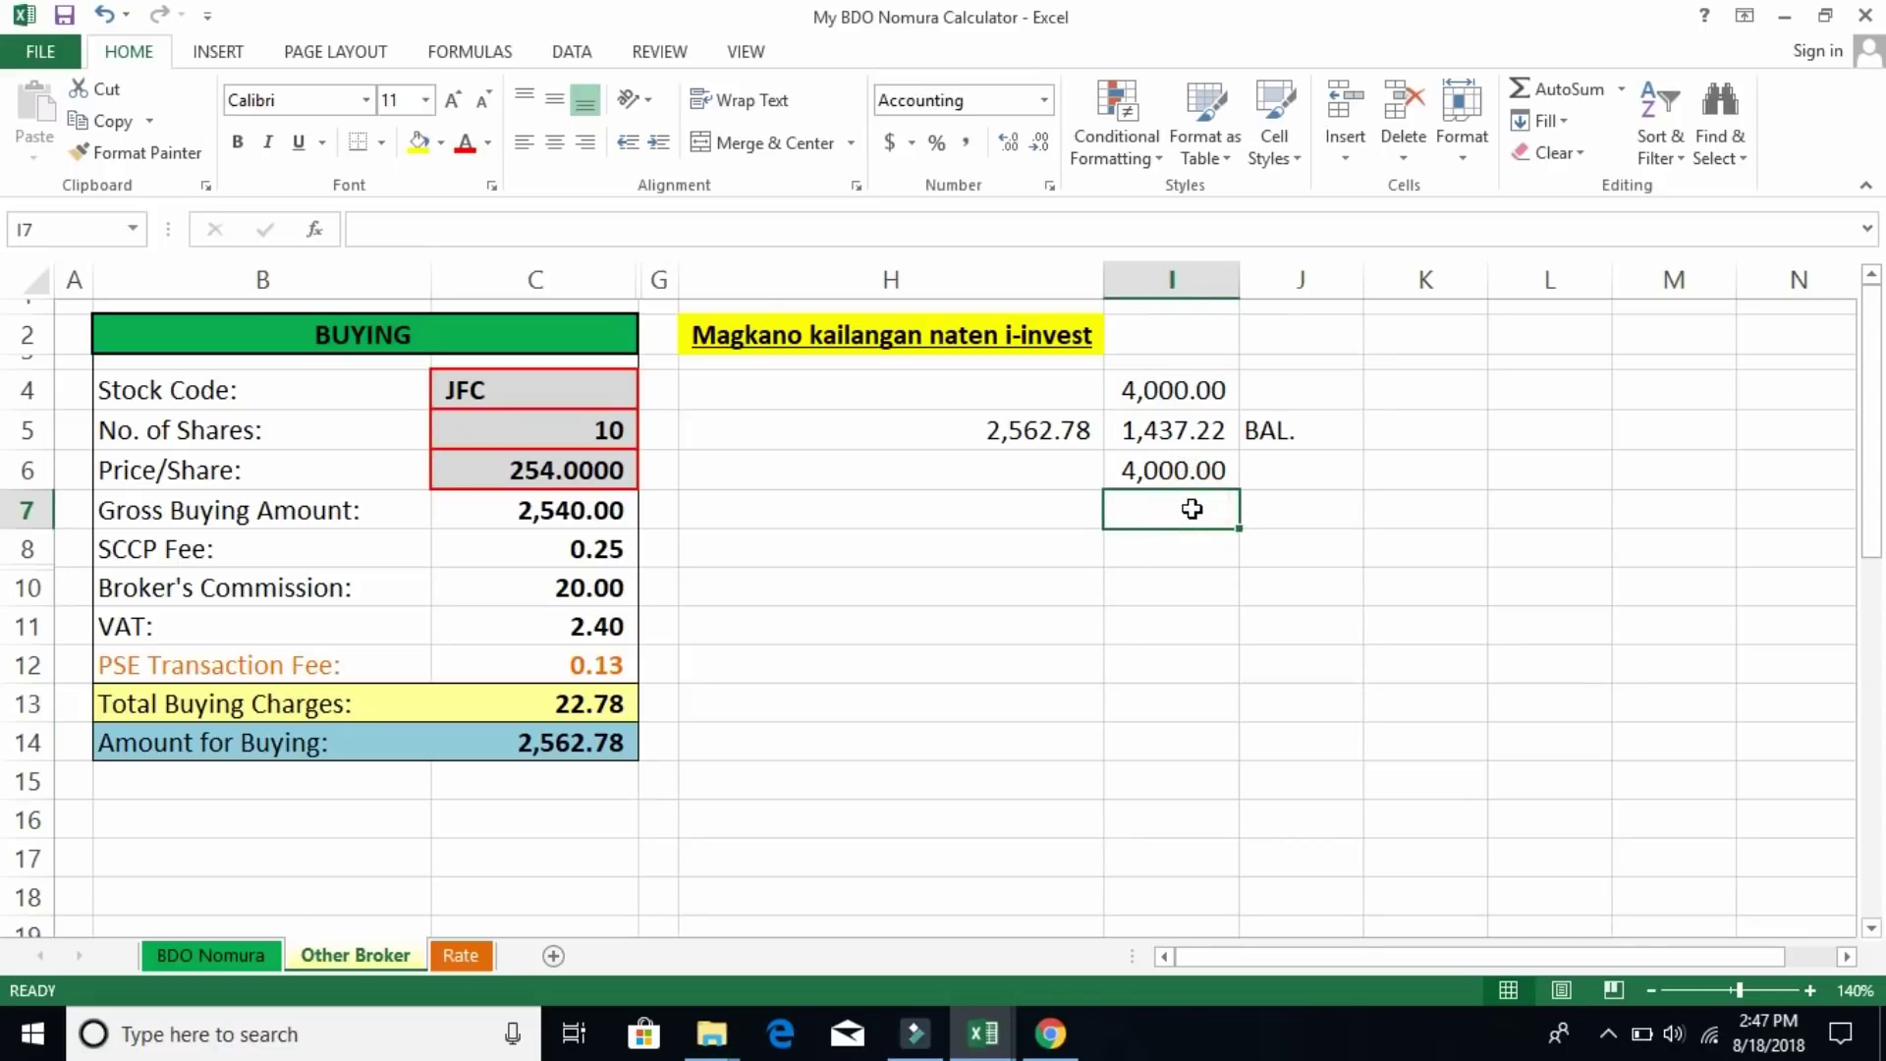
text(=)
key(Up)
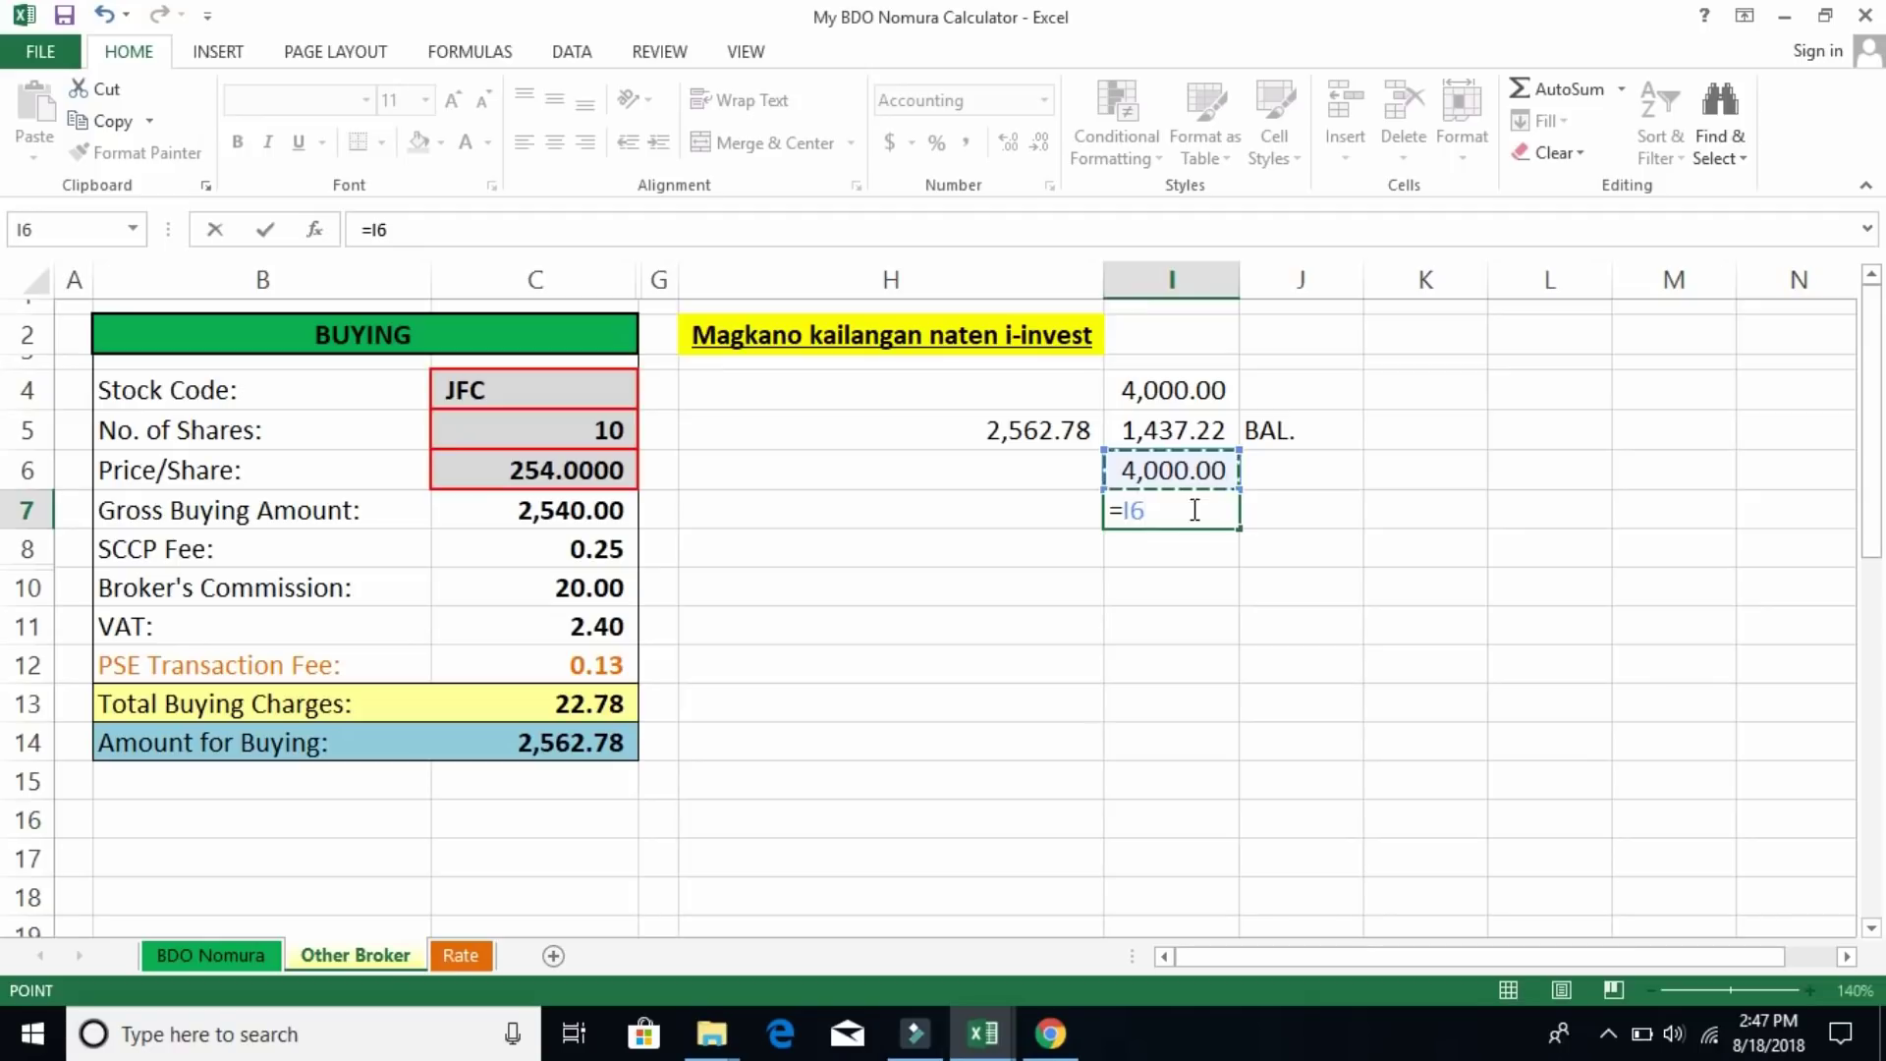
text(+)
key(Up)
key(Up)
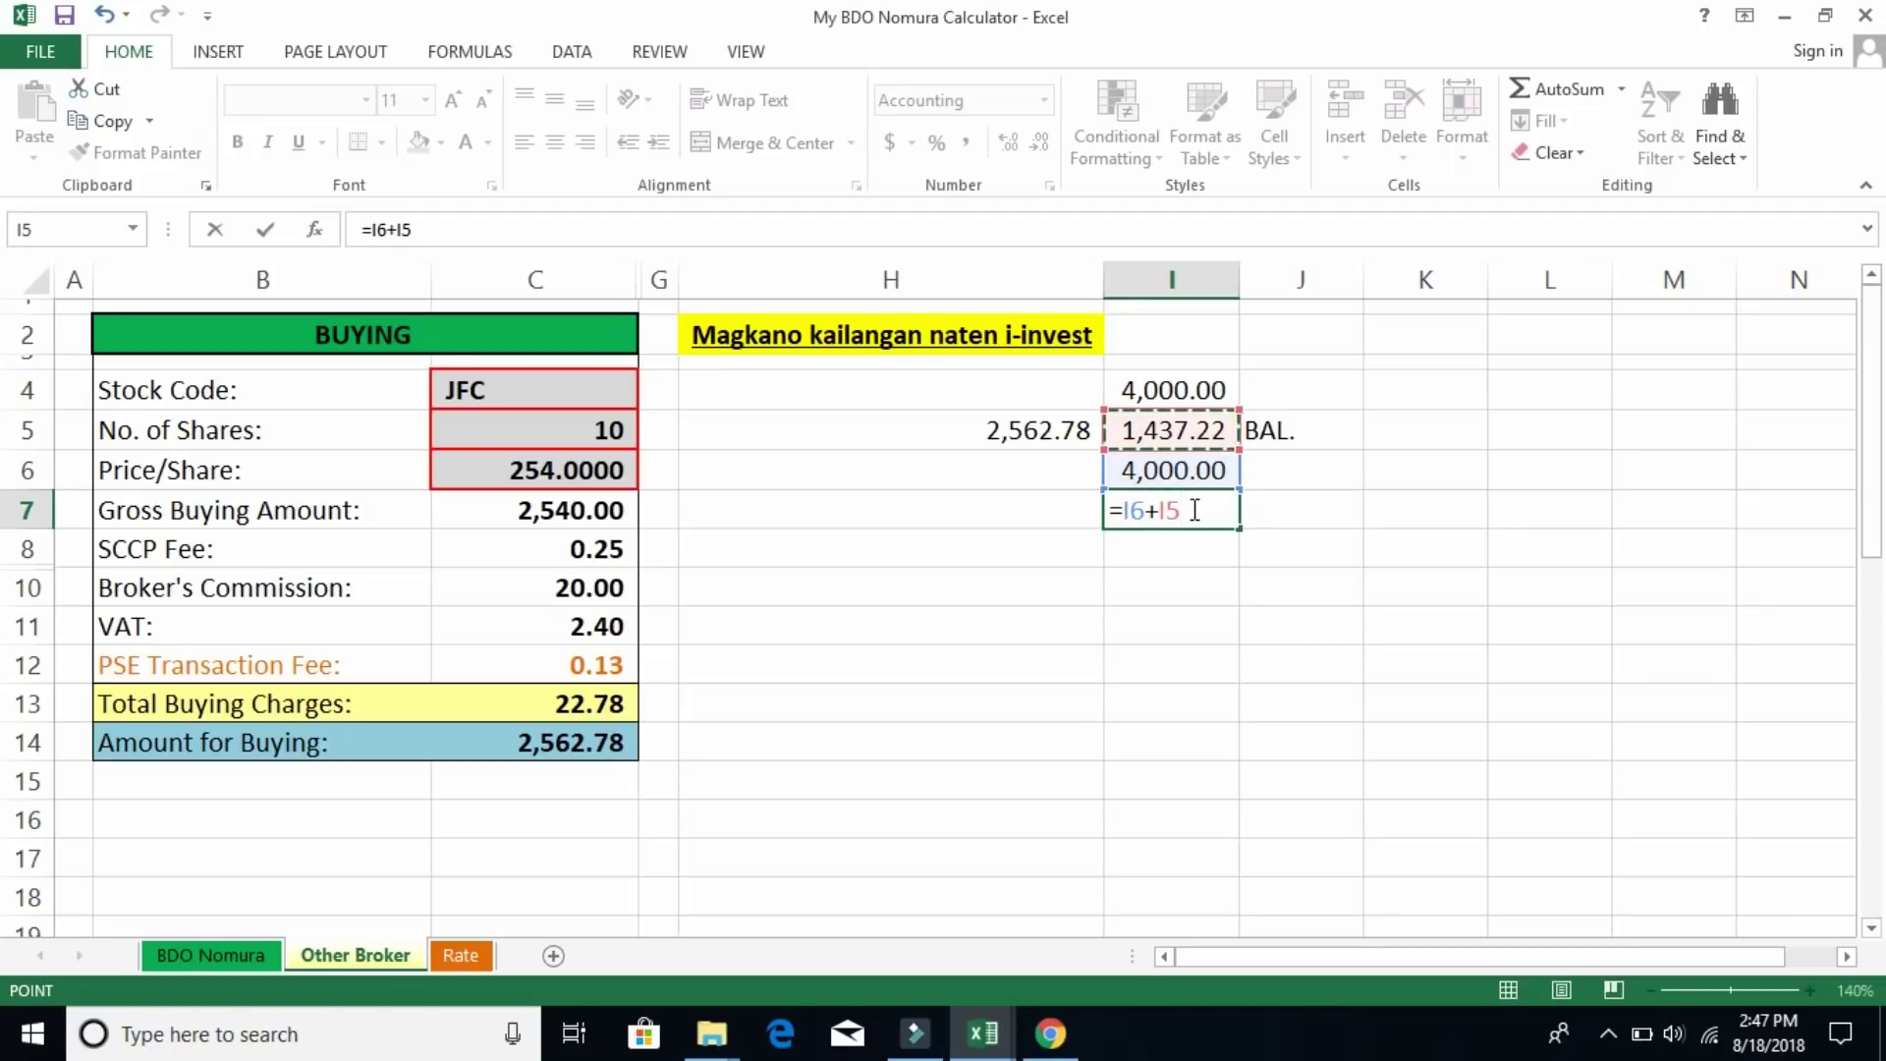
key(Return)
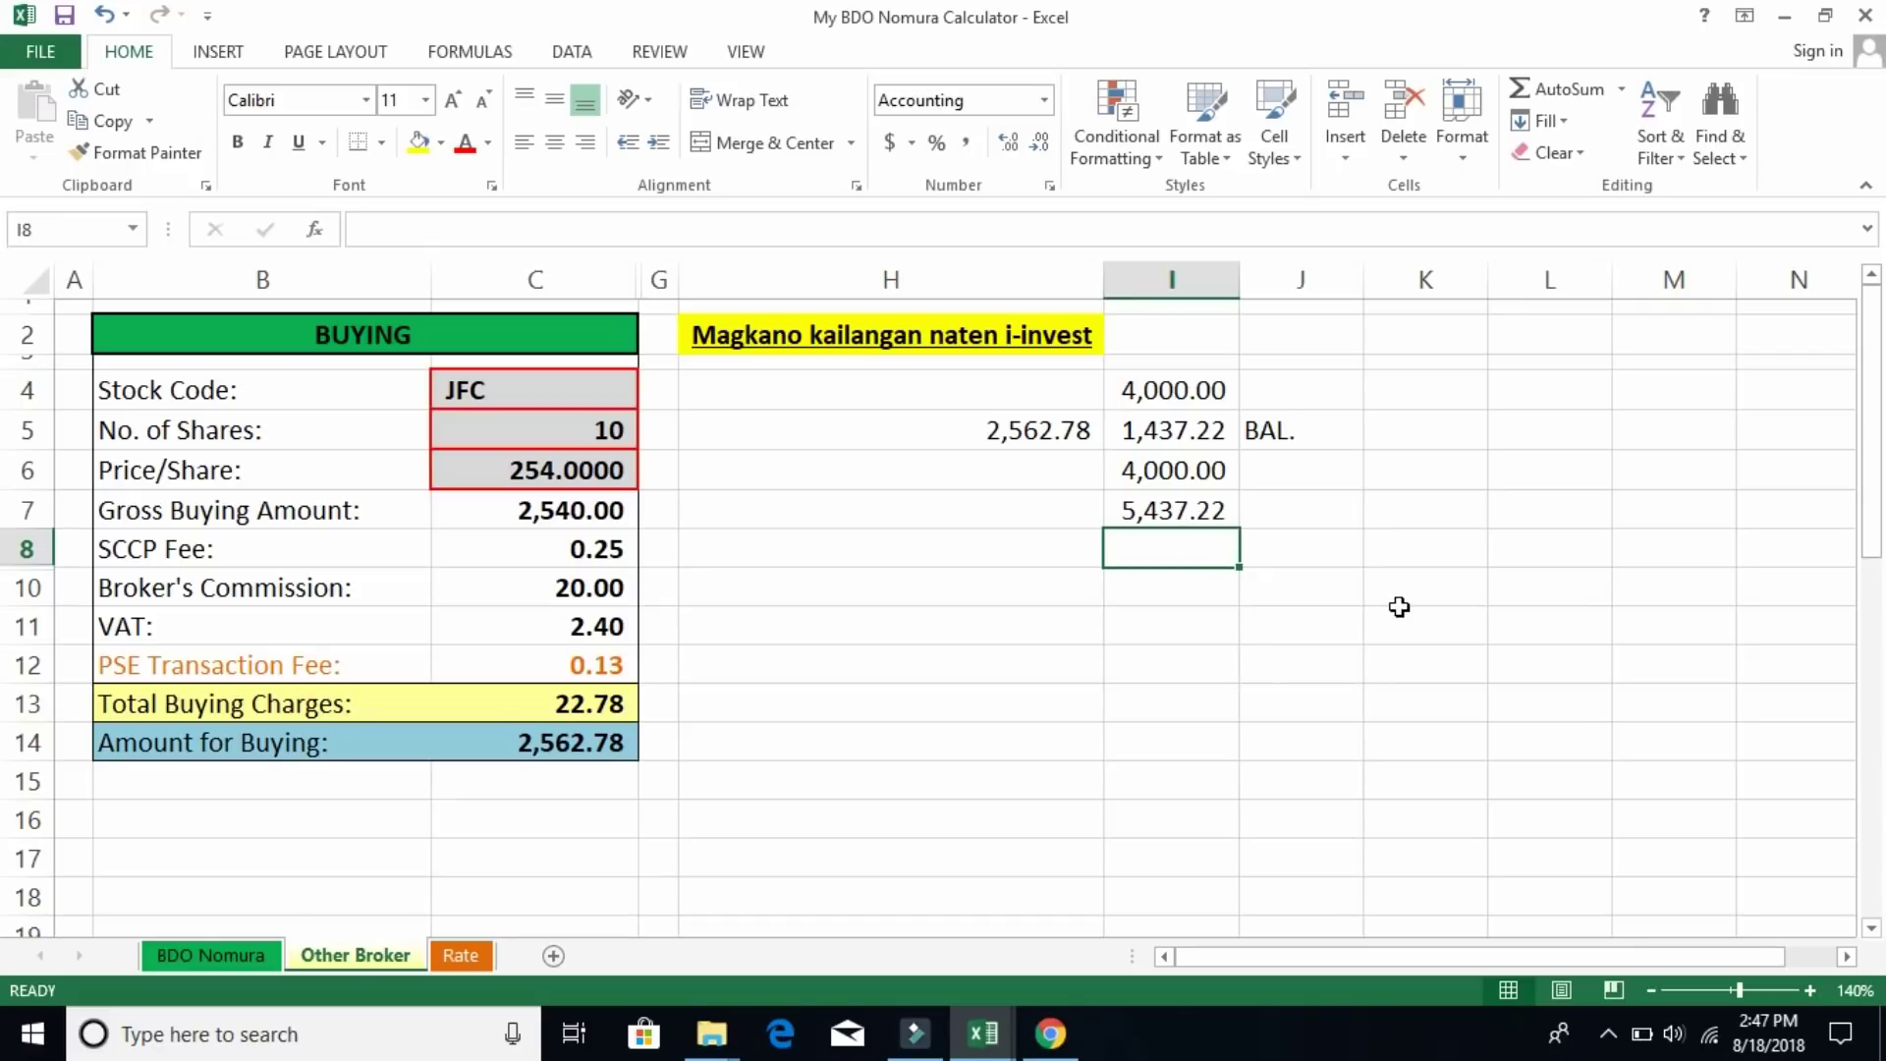
Label the combined amount by entering "BAL." in cell J7 beside it
click(1274, 519)
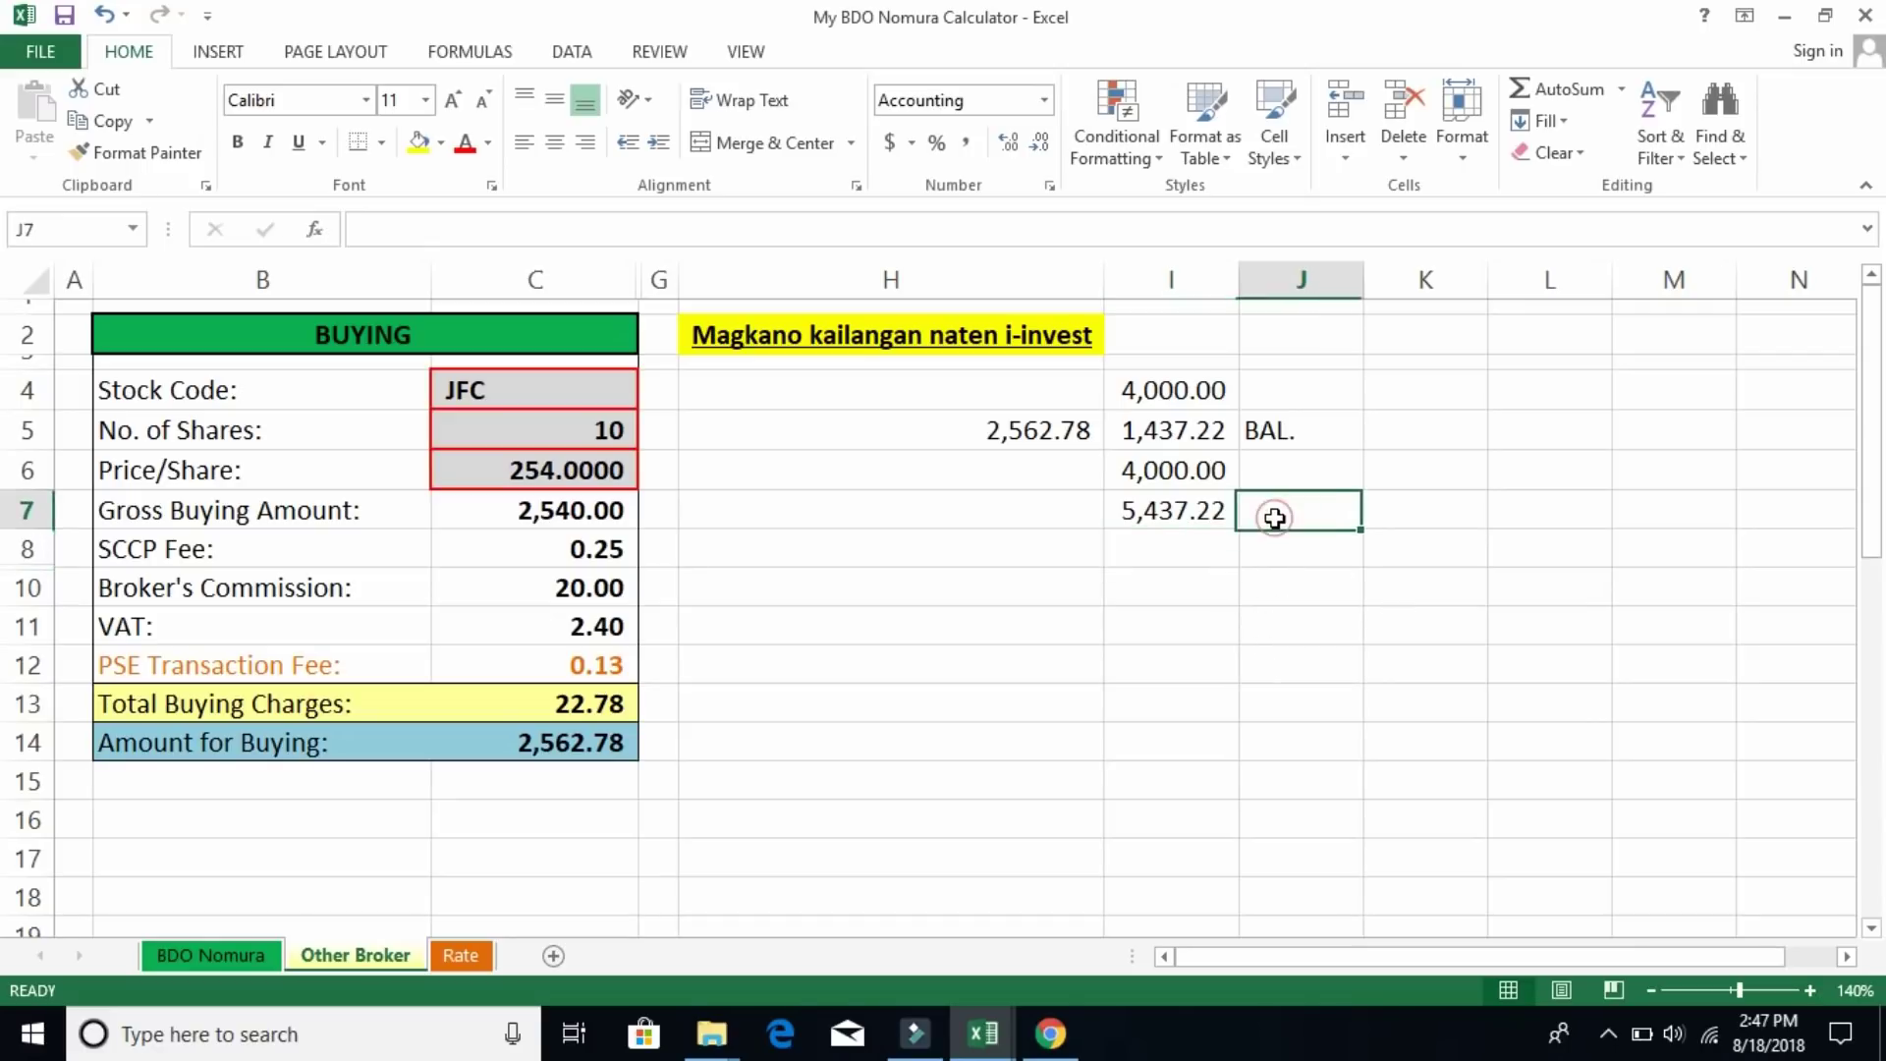
text(BAL.)
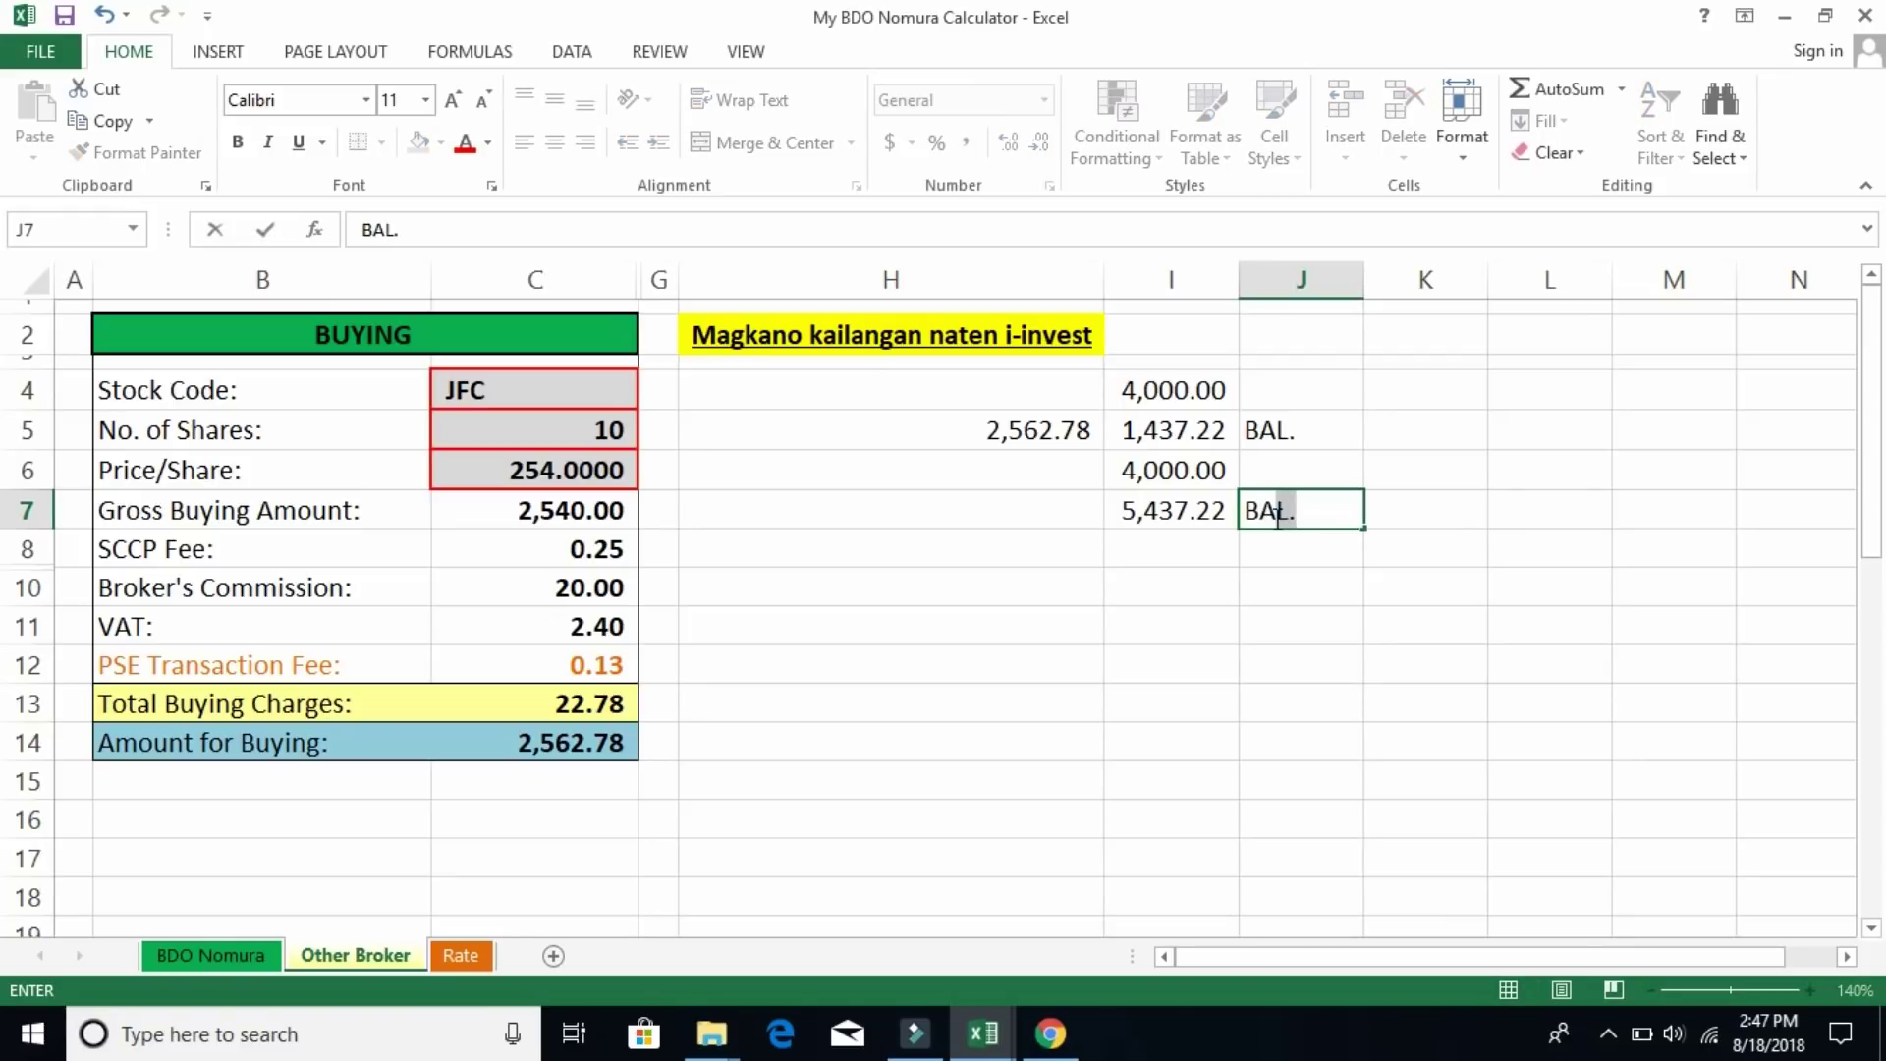
key(Return)
click(1326, 652)
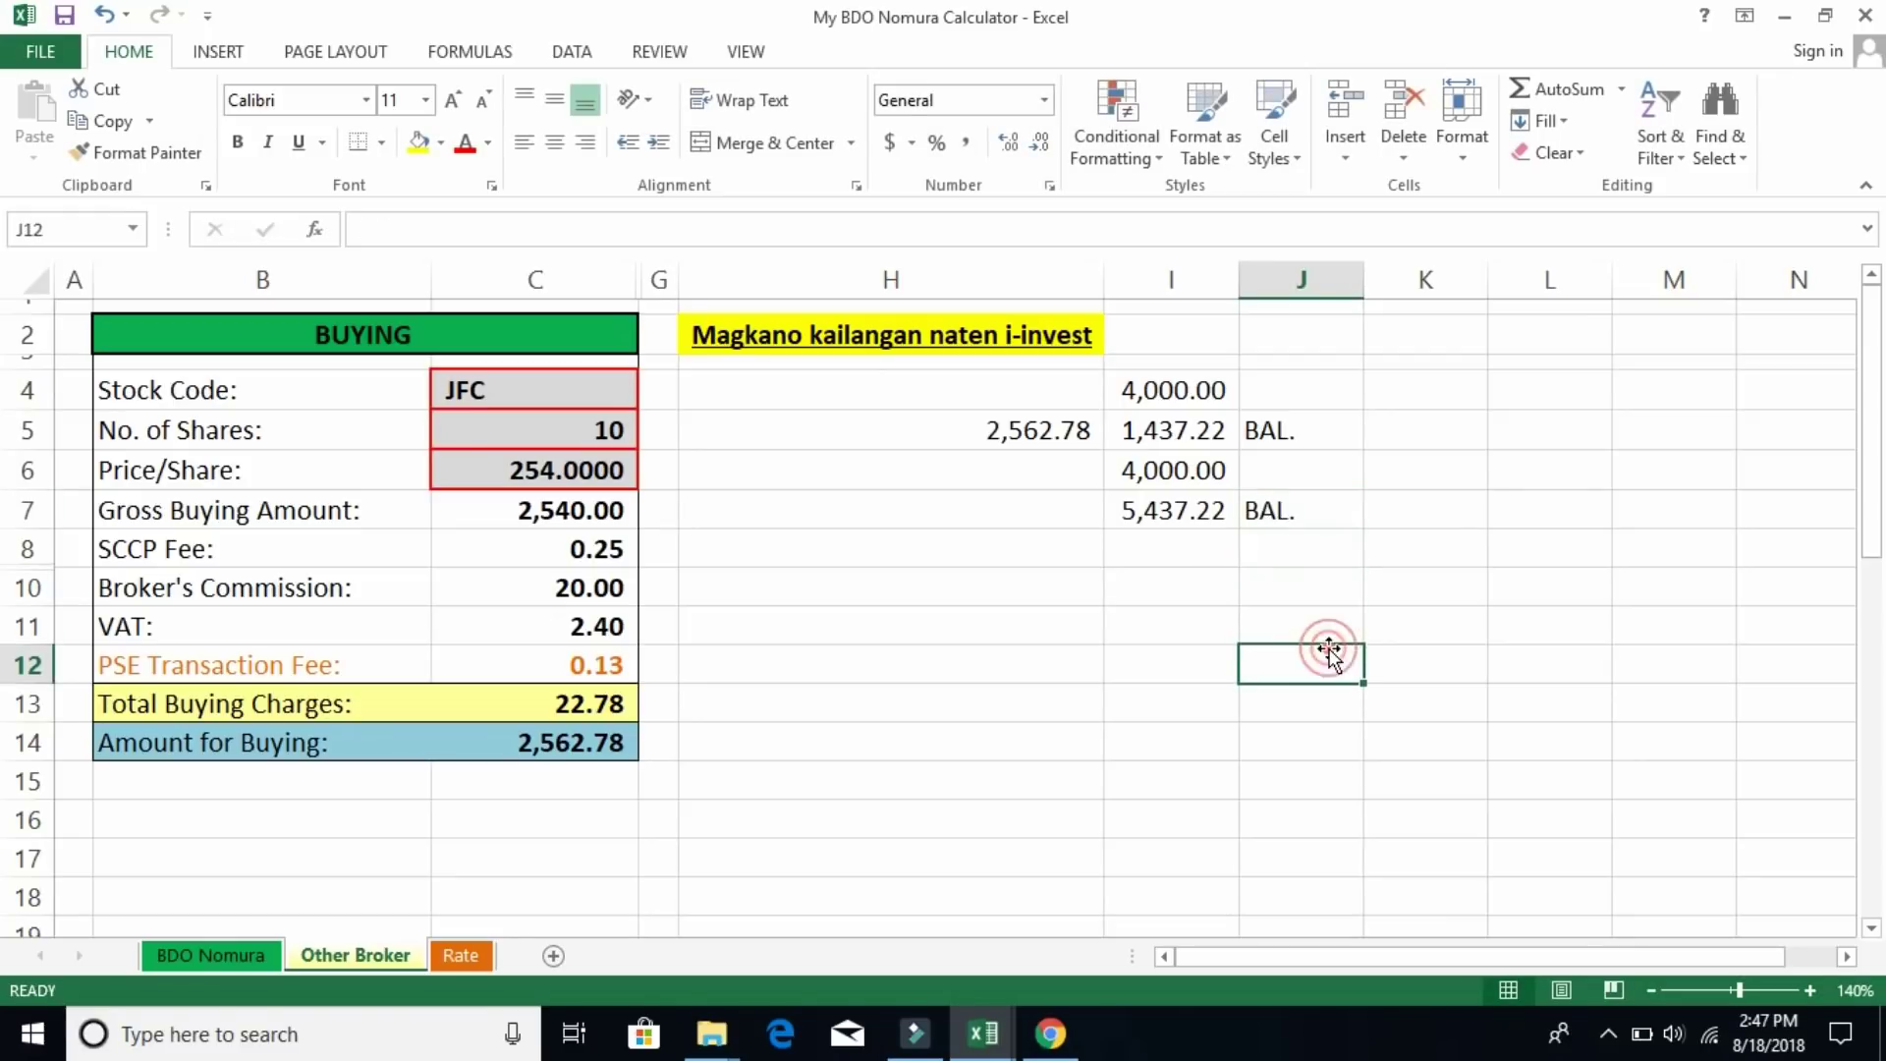
Label the two 4,000.00 amounts by entering "1ST MO." in cell J4 and "2ND MO." in cell J6
click(1290, 393)
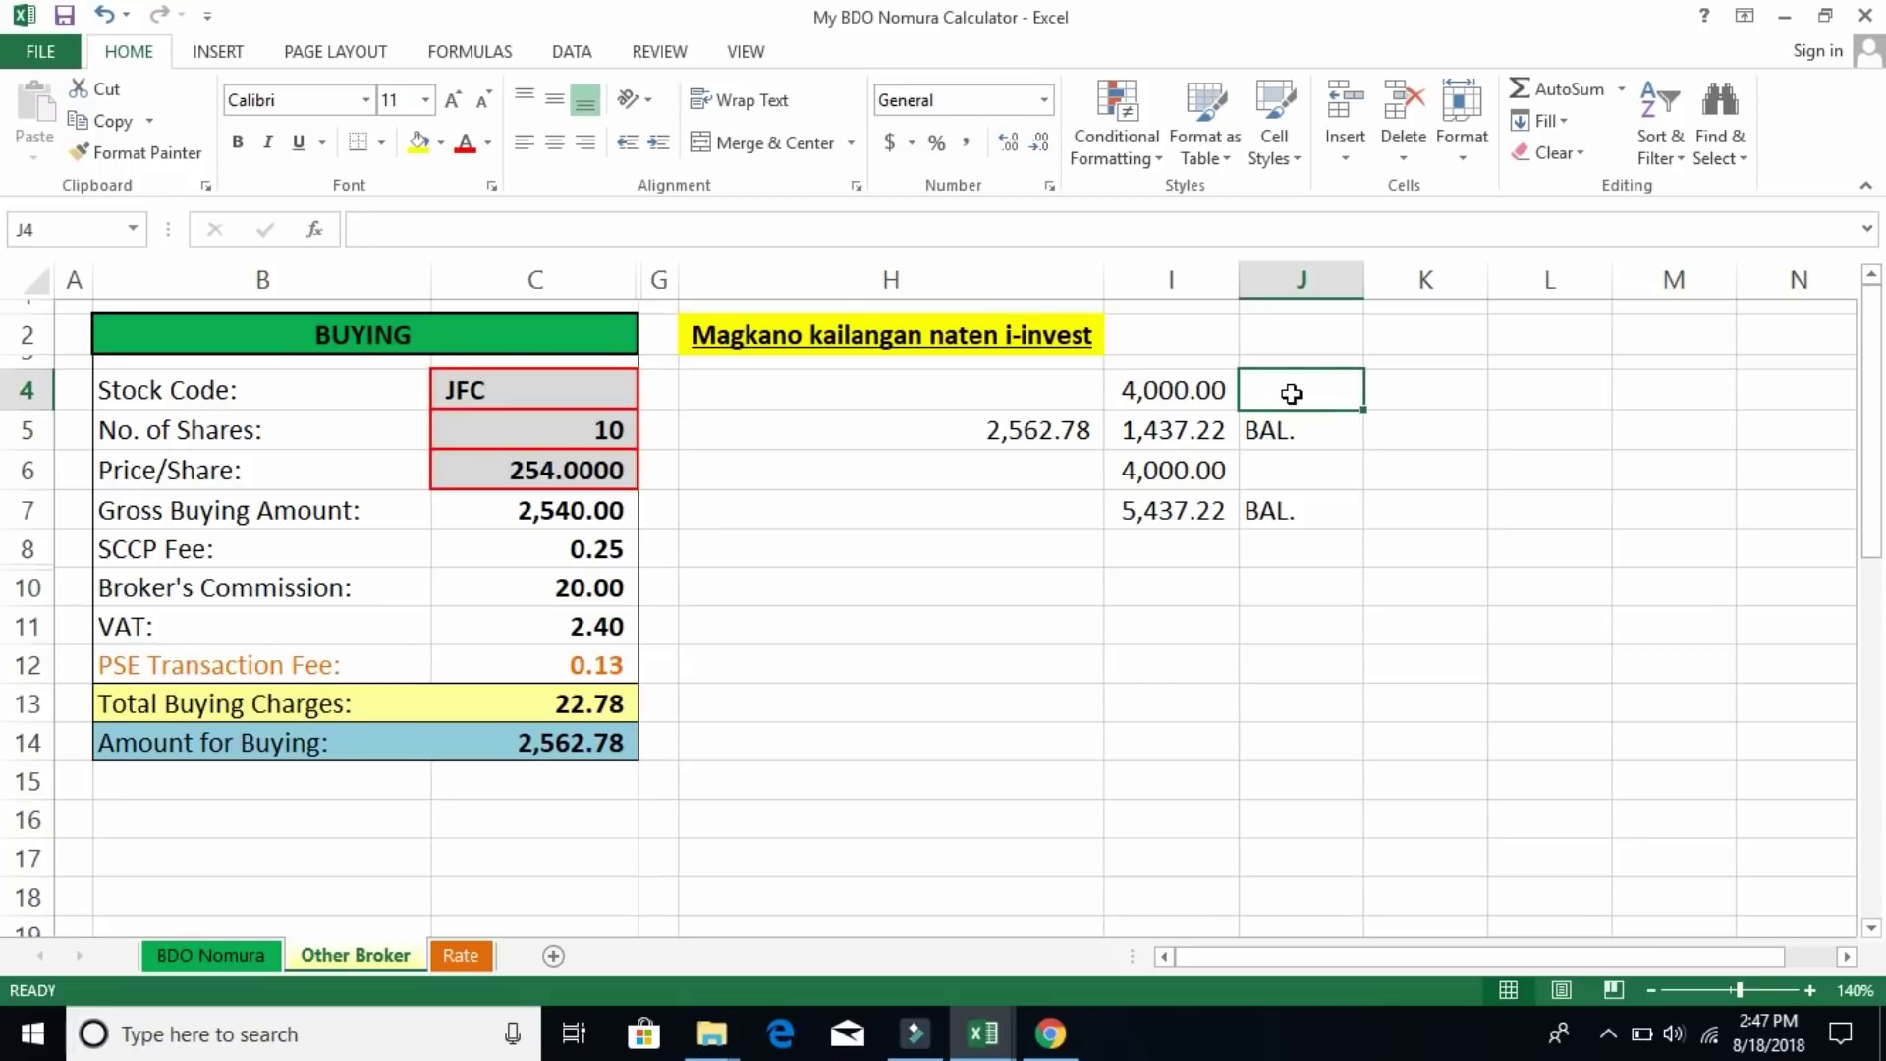
text(1ST)
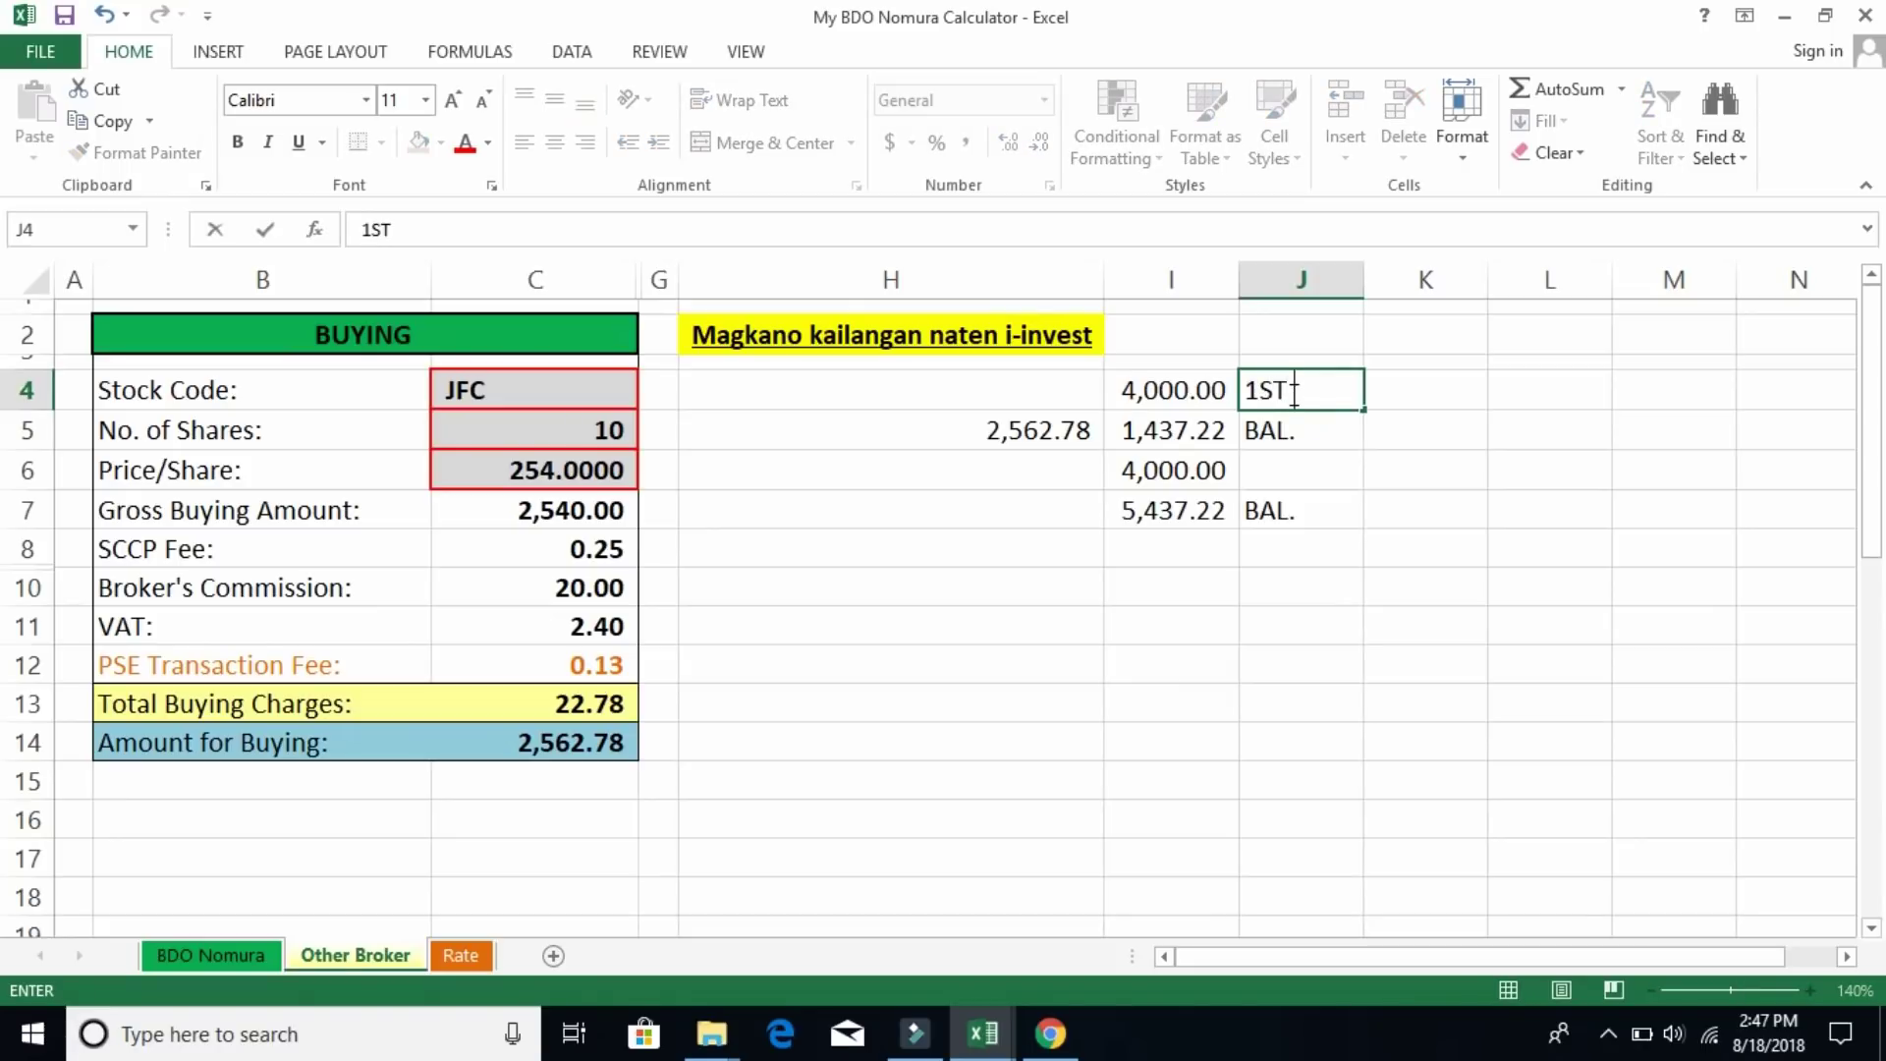
text( MO.)
key(Return)
key(Return)
text(2)
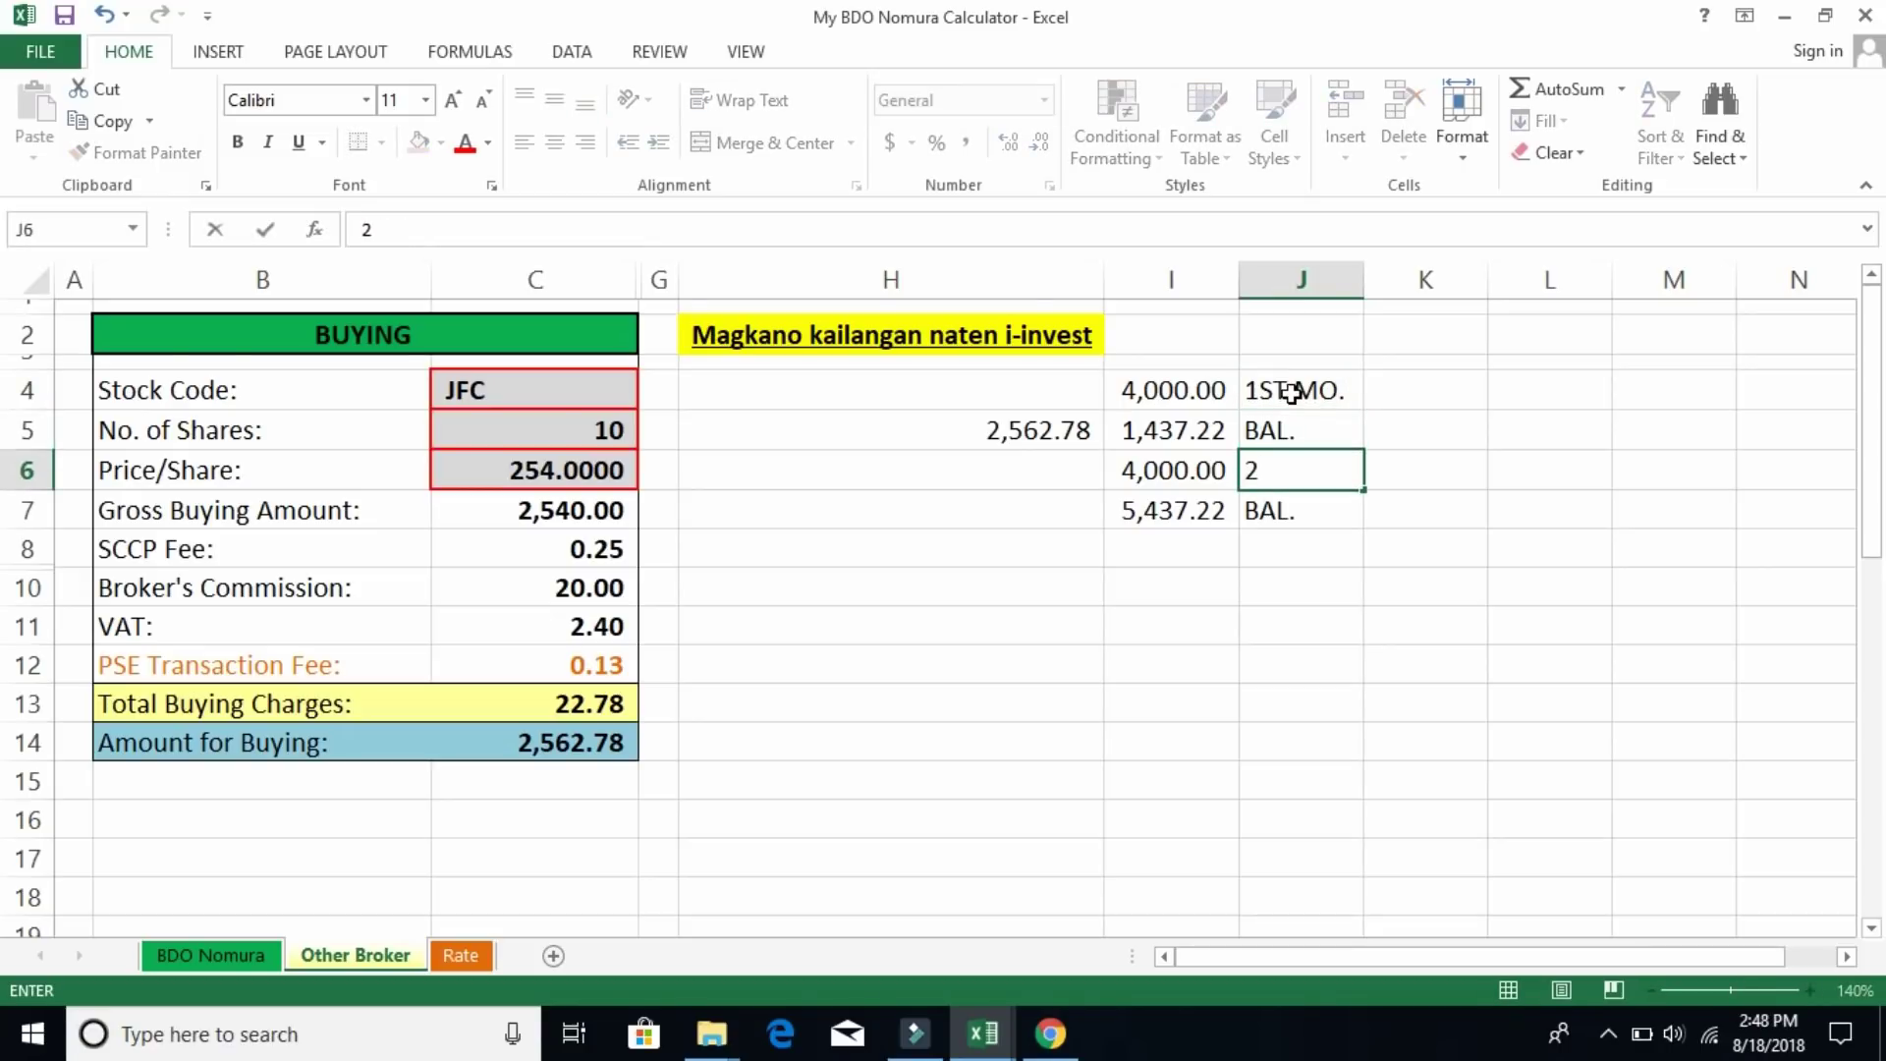
text(ND MO.)
key(Return)
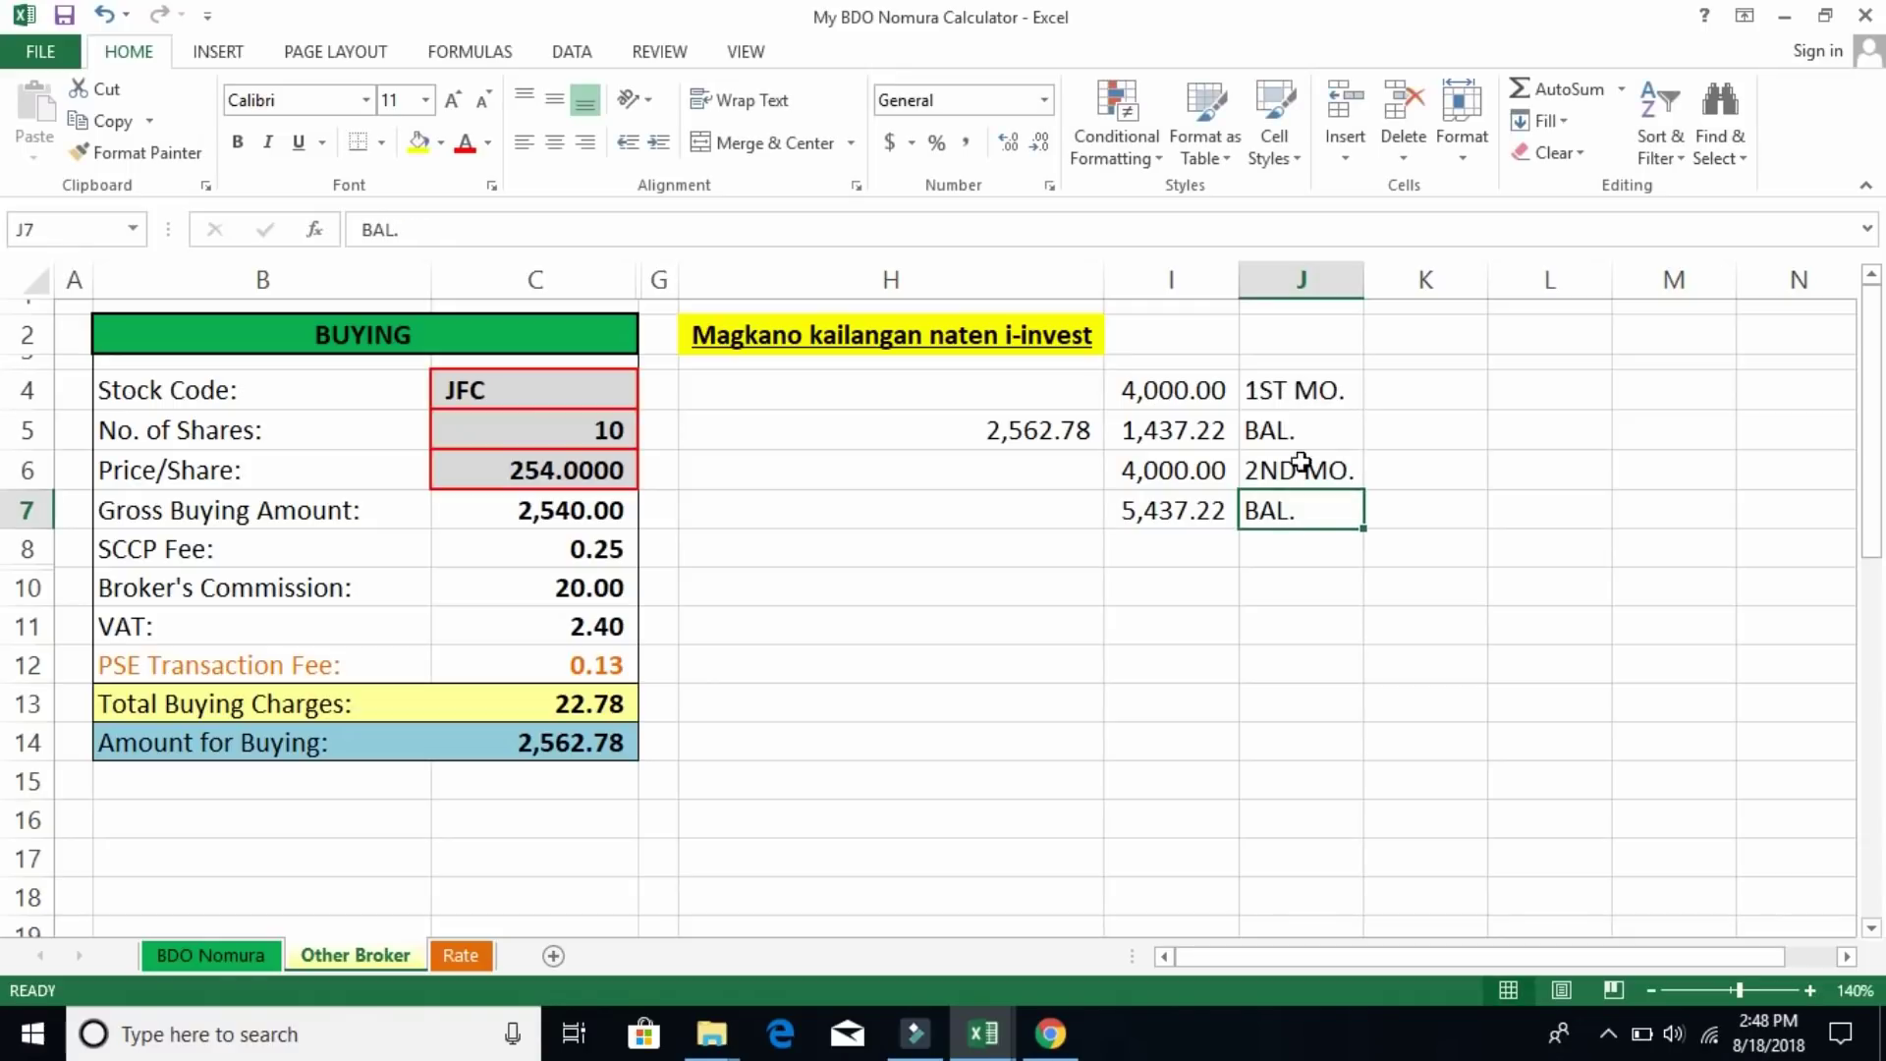
Enter the label "3RD MO." in cell J8 below the second balance label
click(1310, 546)
text(3)
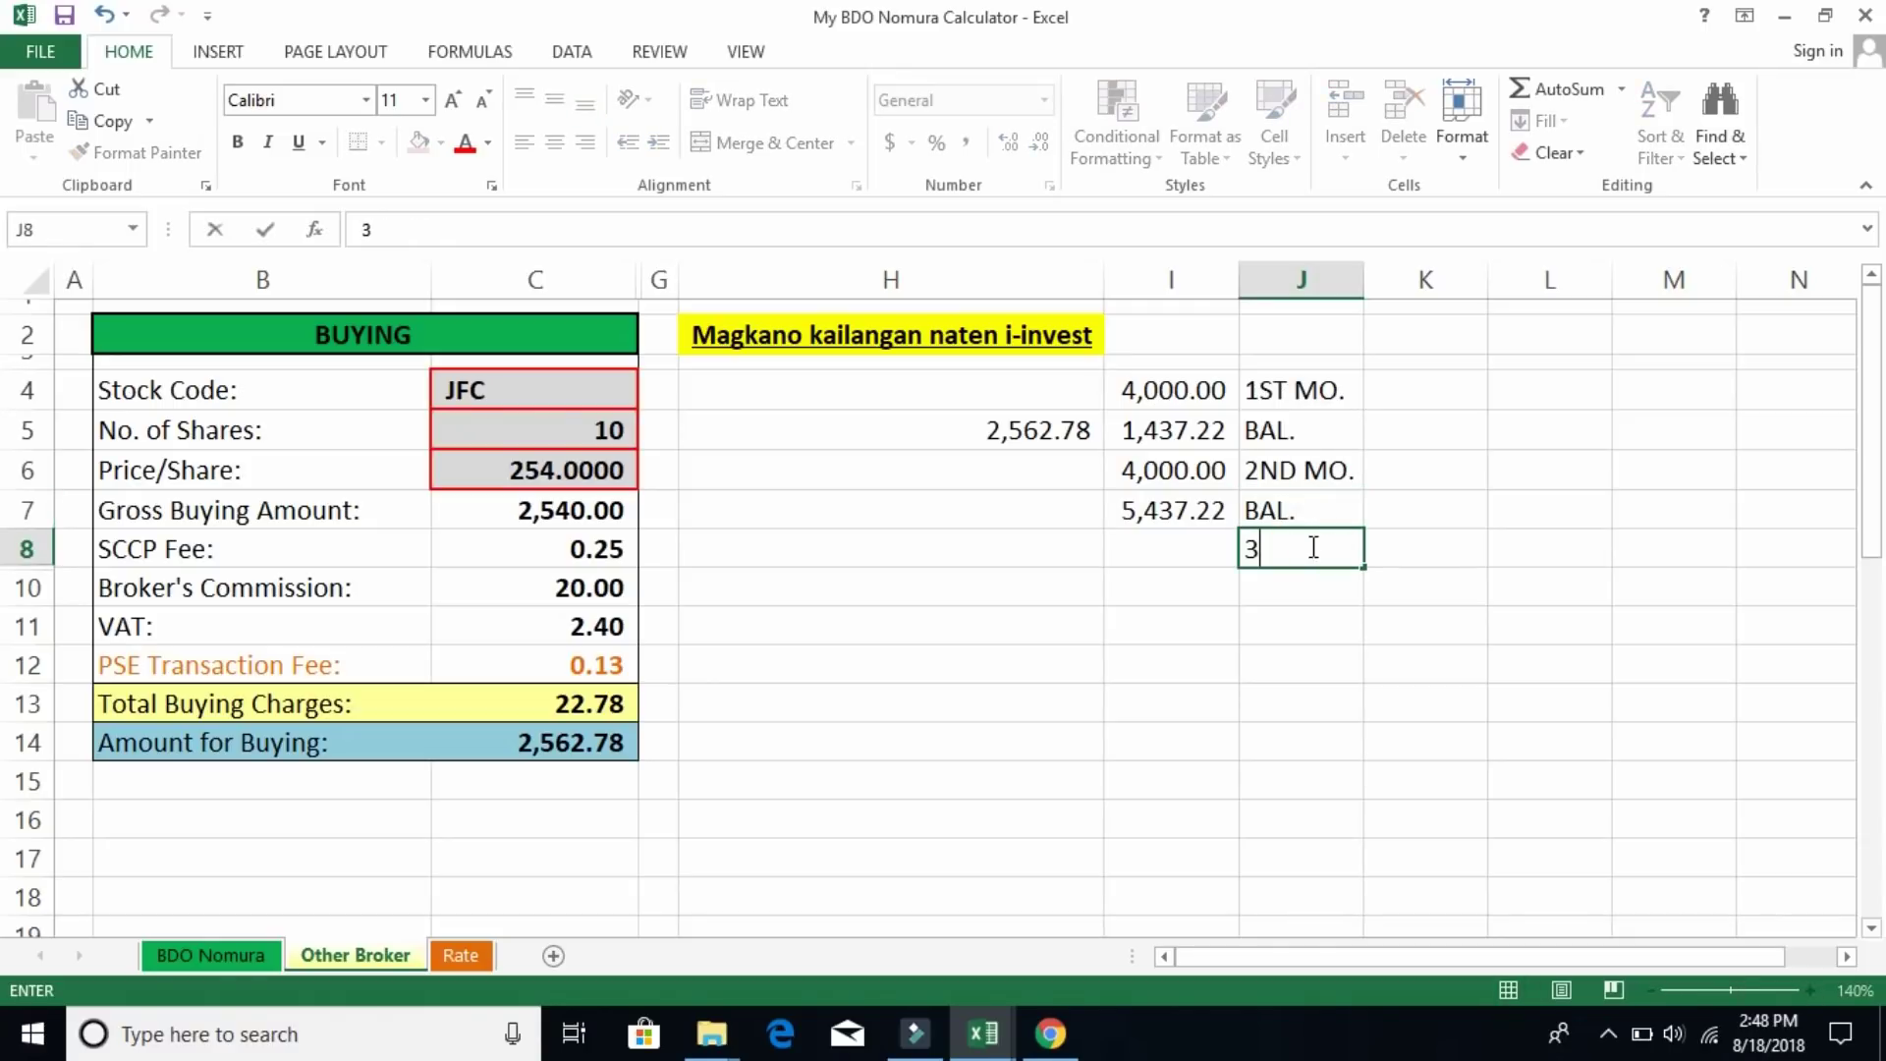
text(RD MO.)
click(1348, 745)
click(1542, 626)
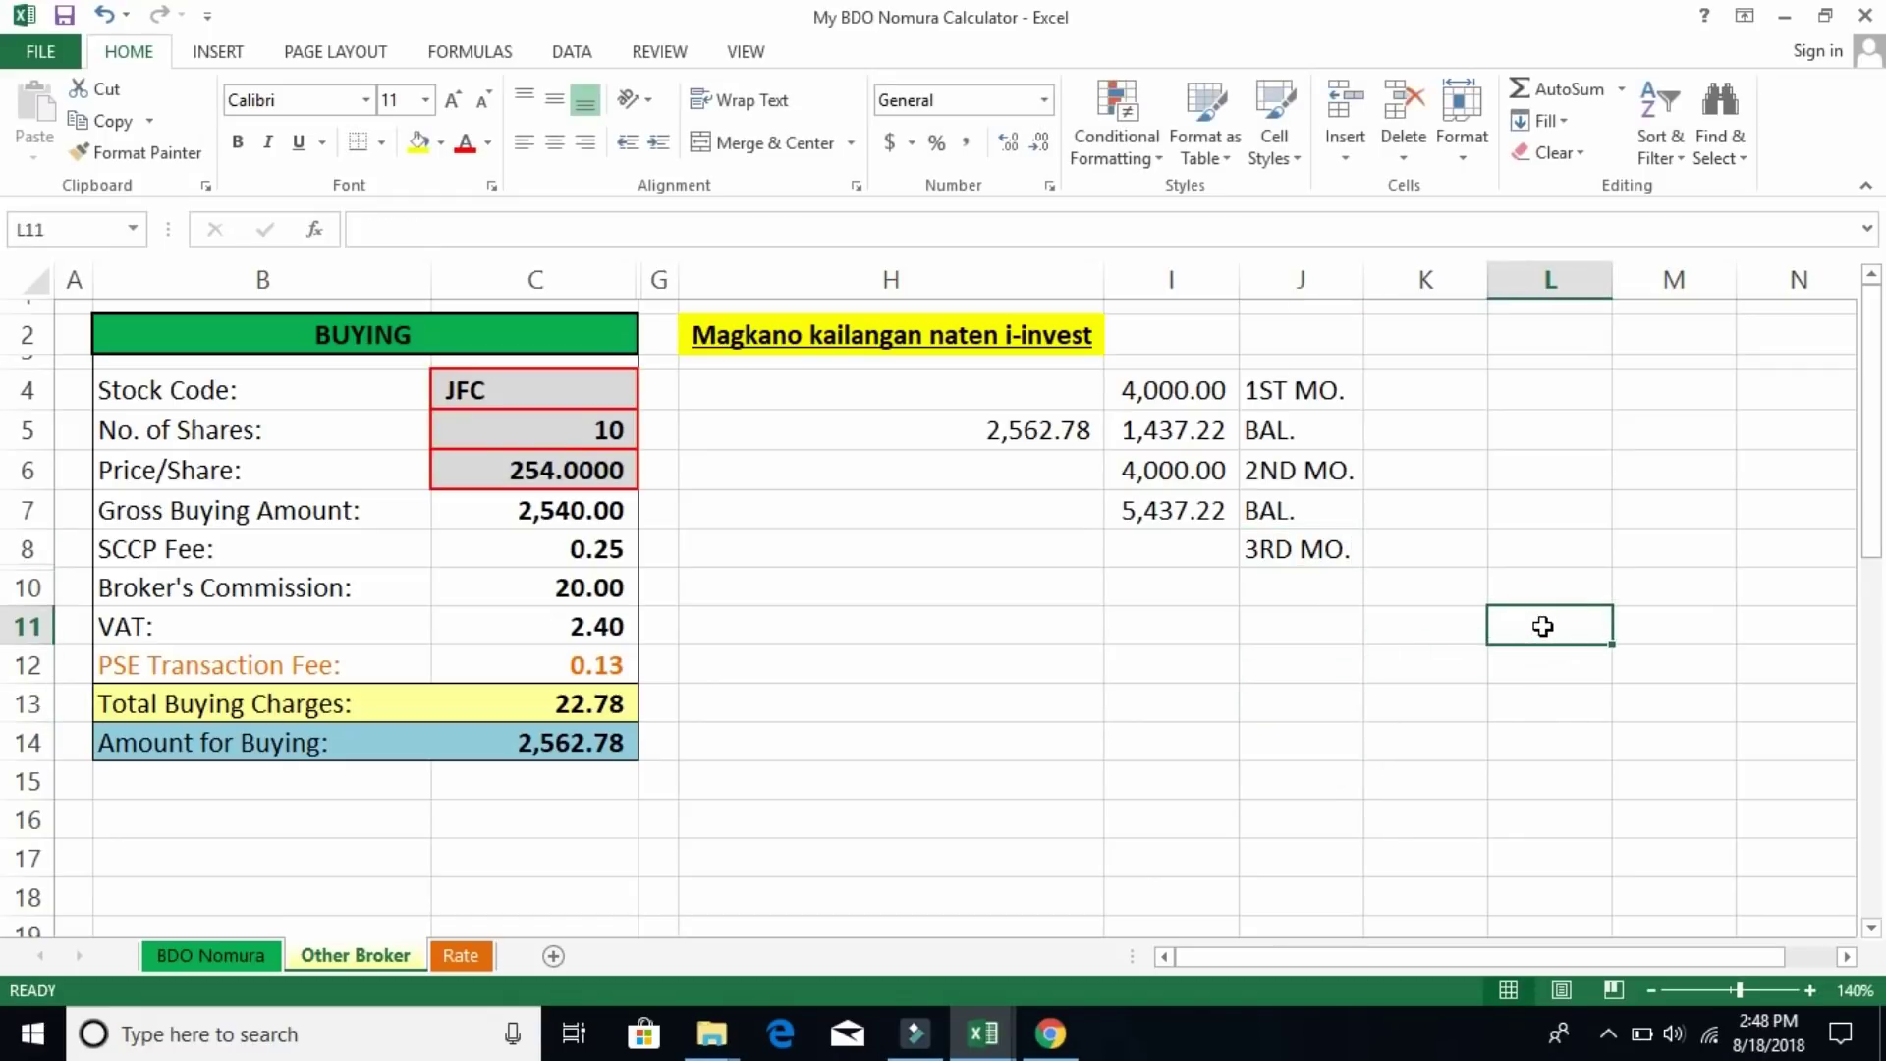
Move the "3RD MO." label from cell J8 down to cell J10 to free row 8
click(1326, 548)
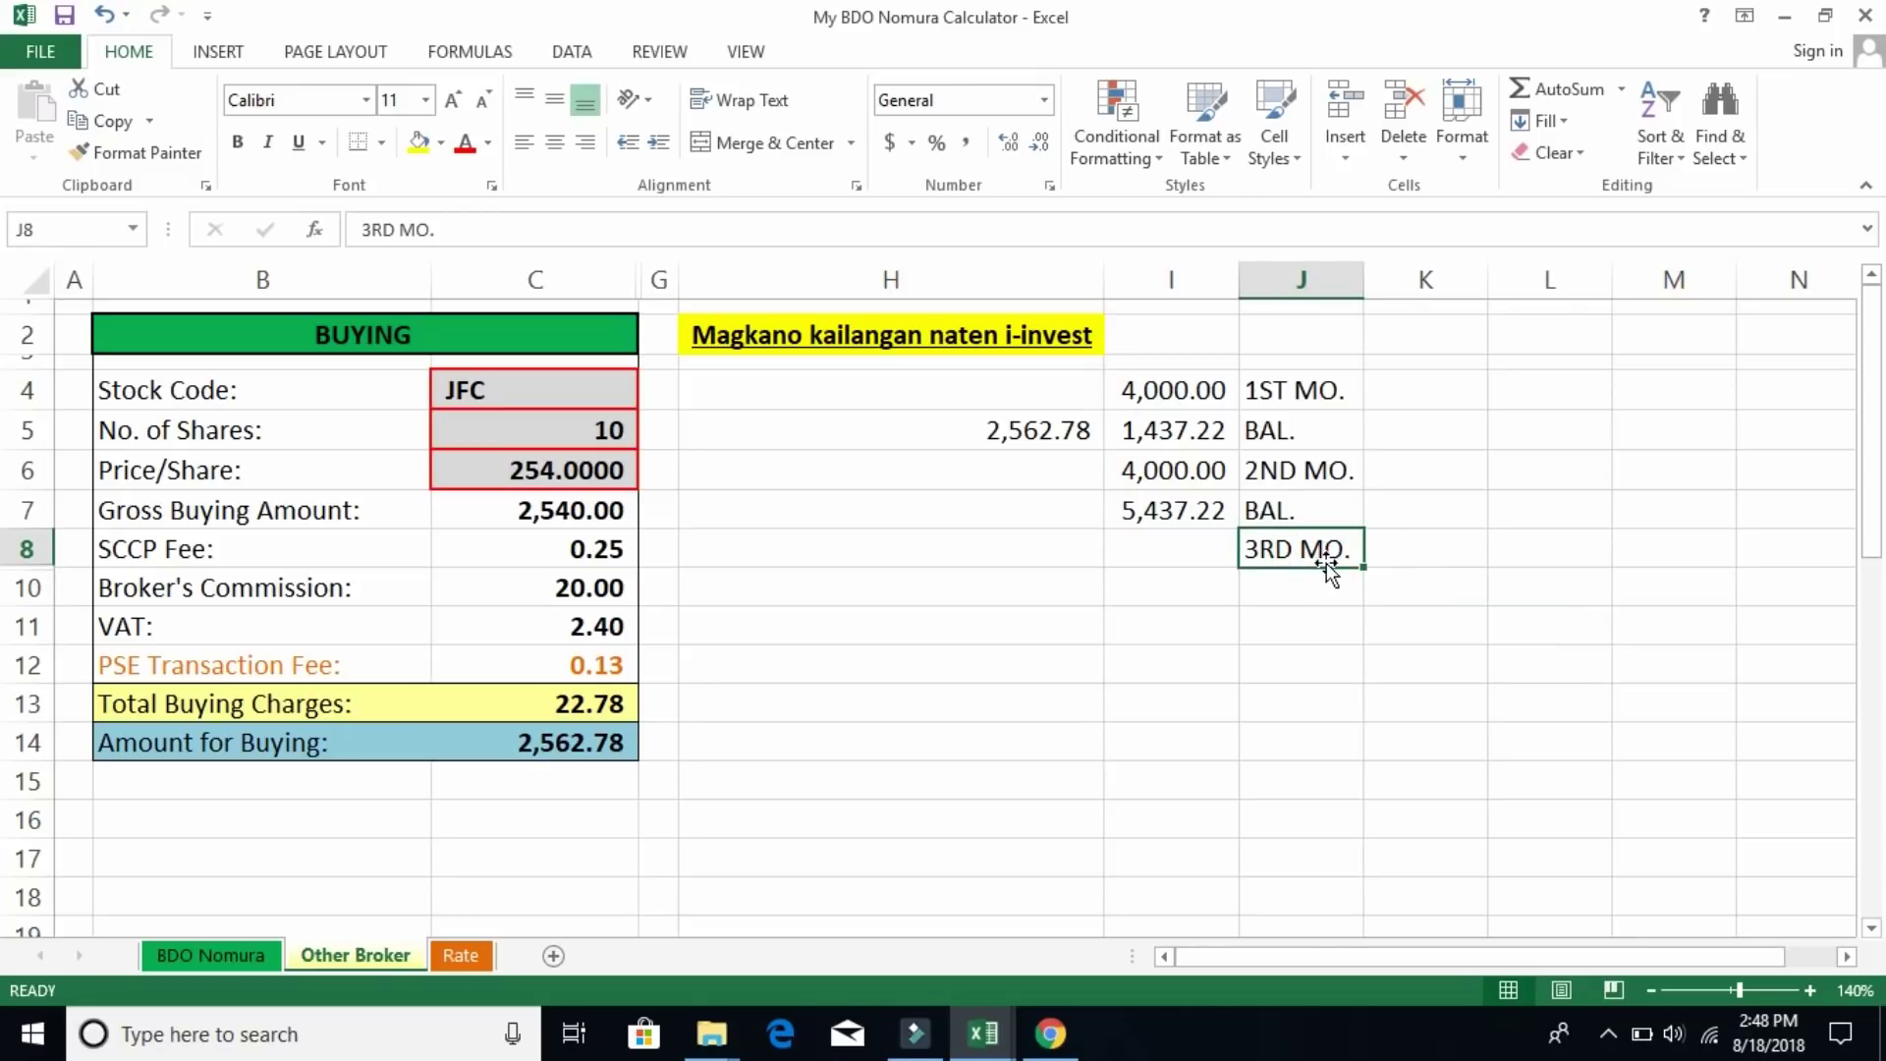
drag(1326, 567, 1338, 591)
click(1532, 581)
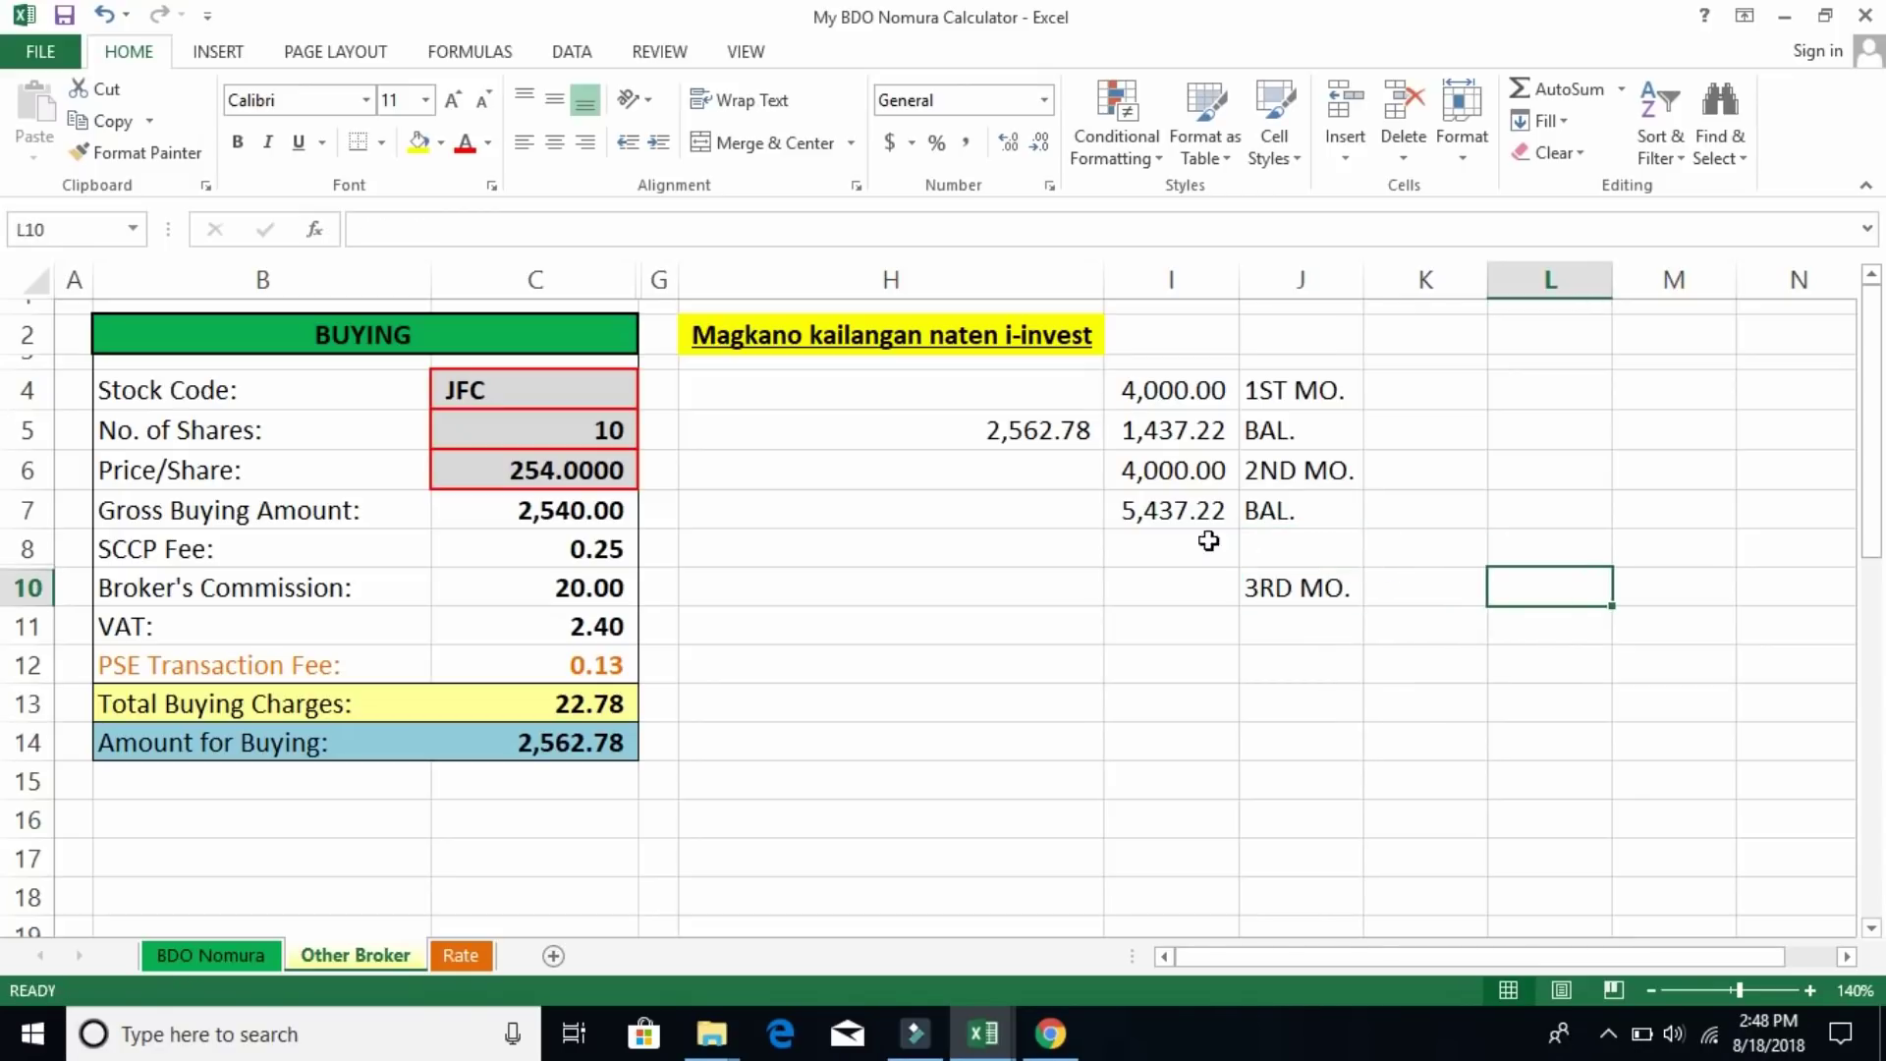
click(1077, 545)
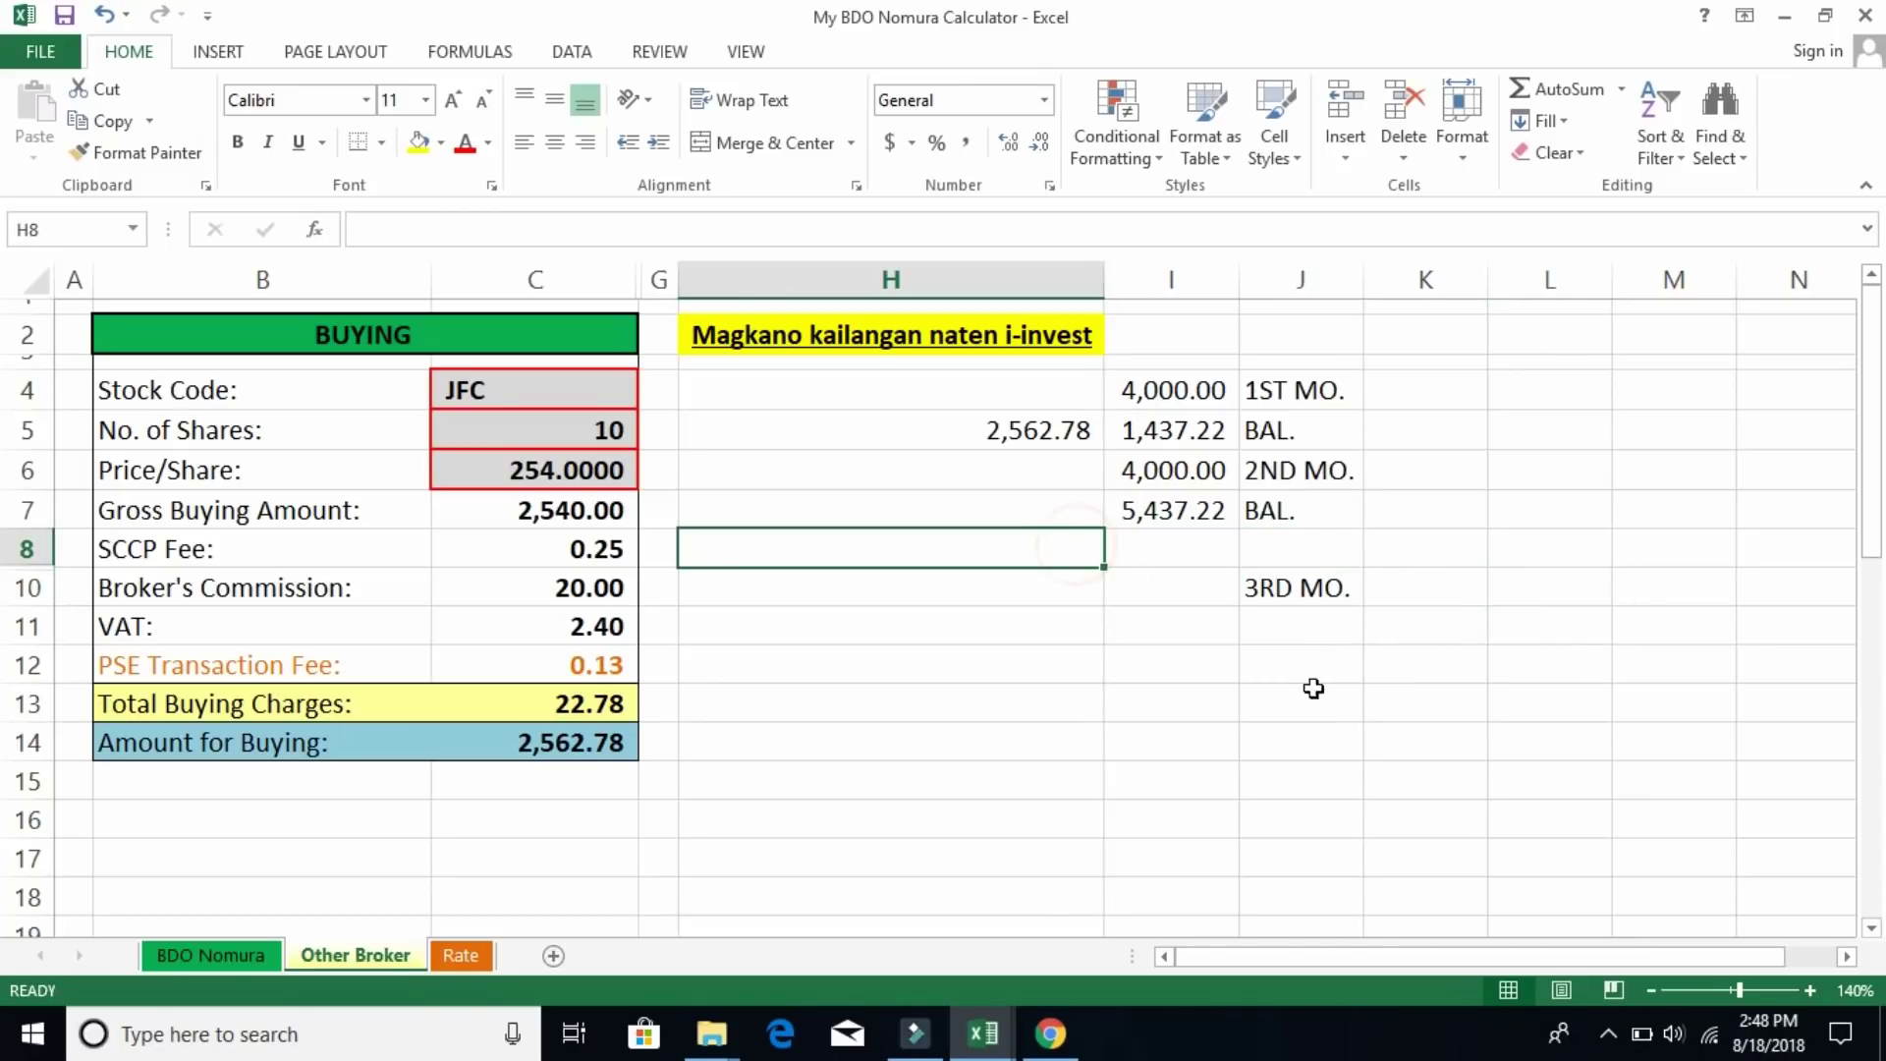
Switch to the JFC chart in Chrome and examine the share price at the moving-average cross in early March 2018
click(1050, 1033)
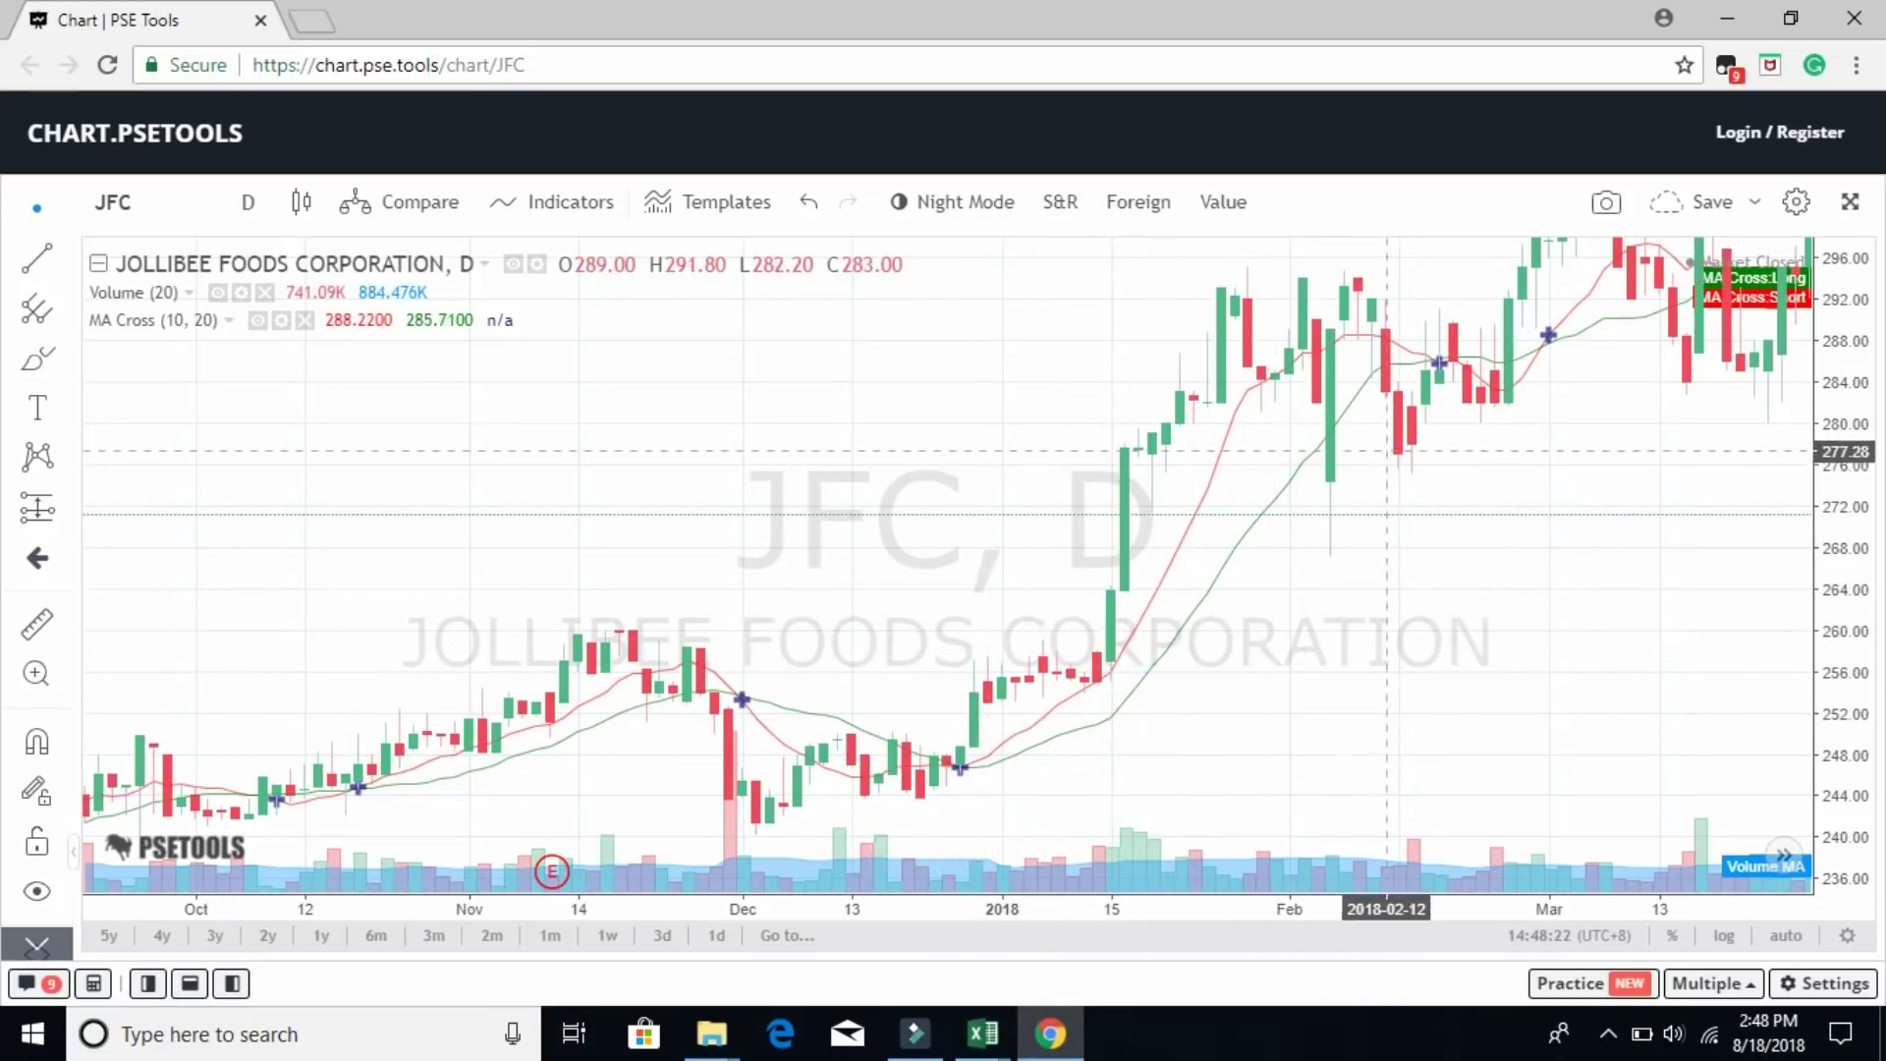
drag(1486, 556, 1269, 573)
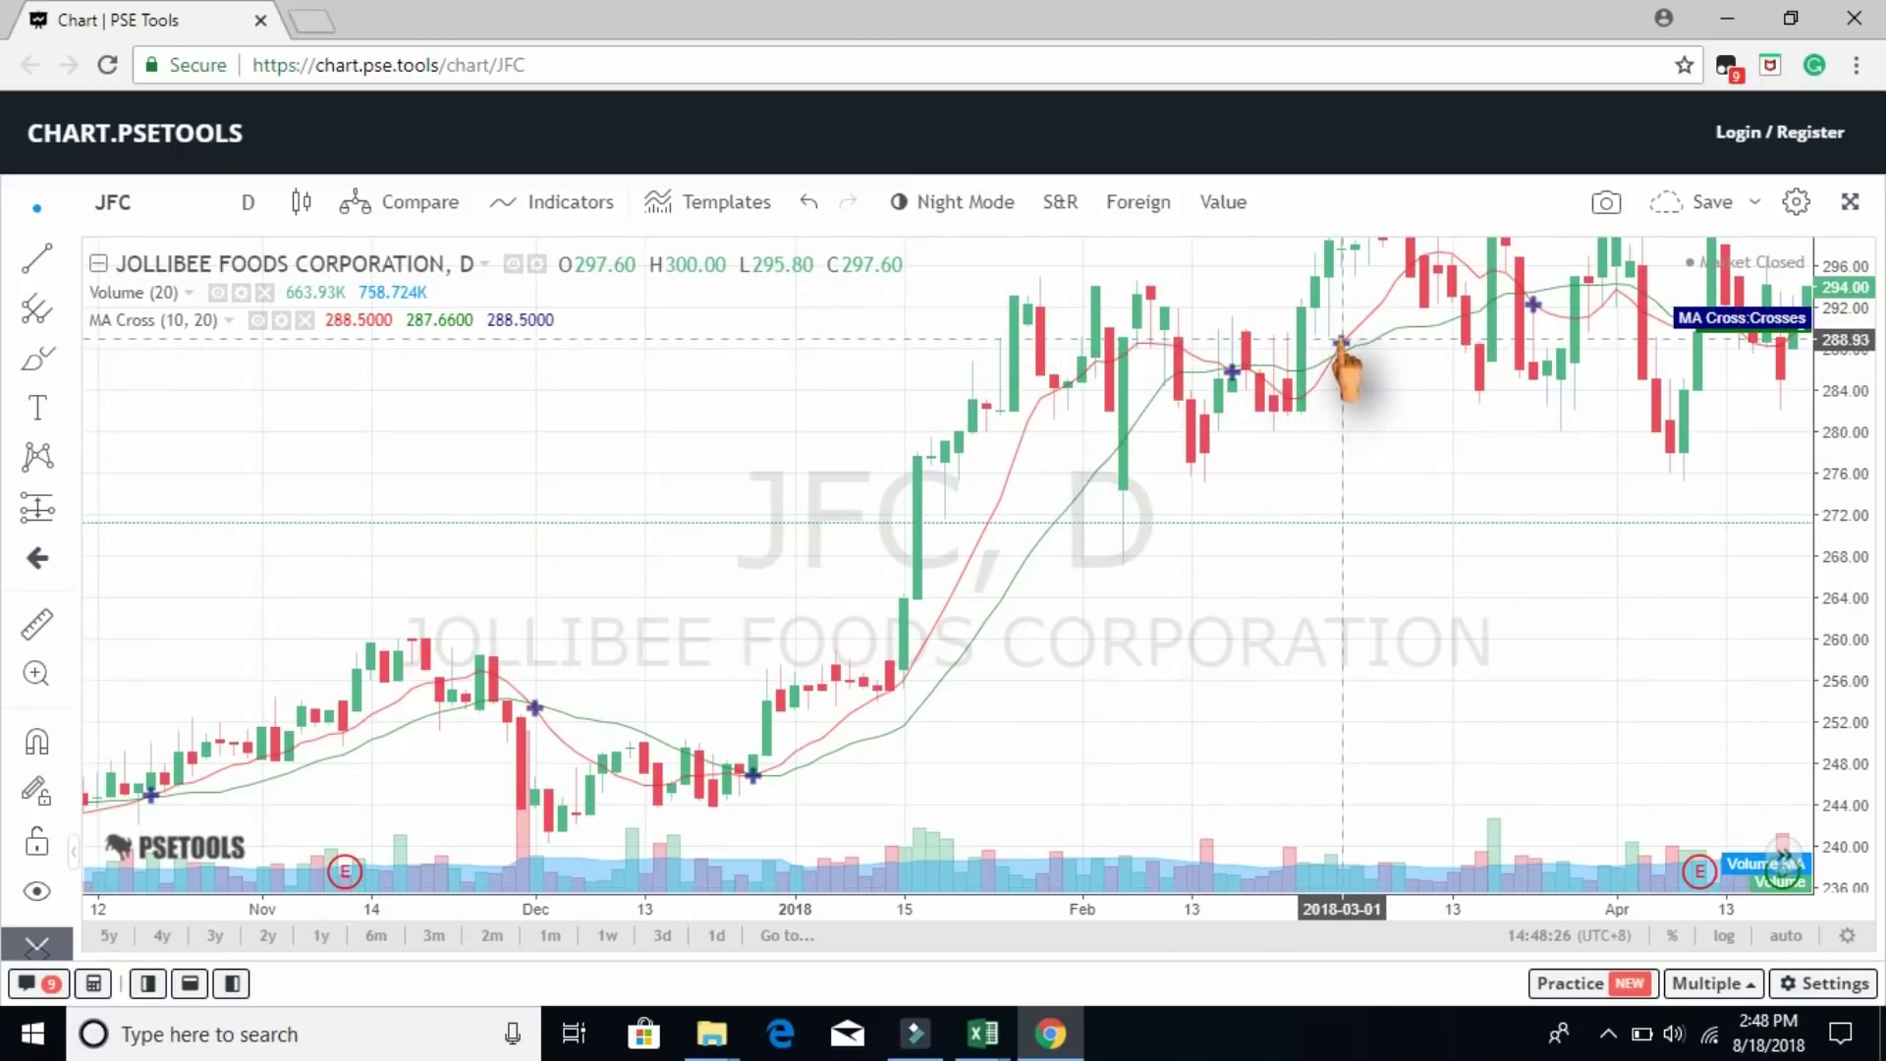
drag(1391, 392, 1214, 528)
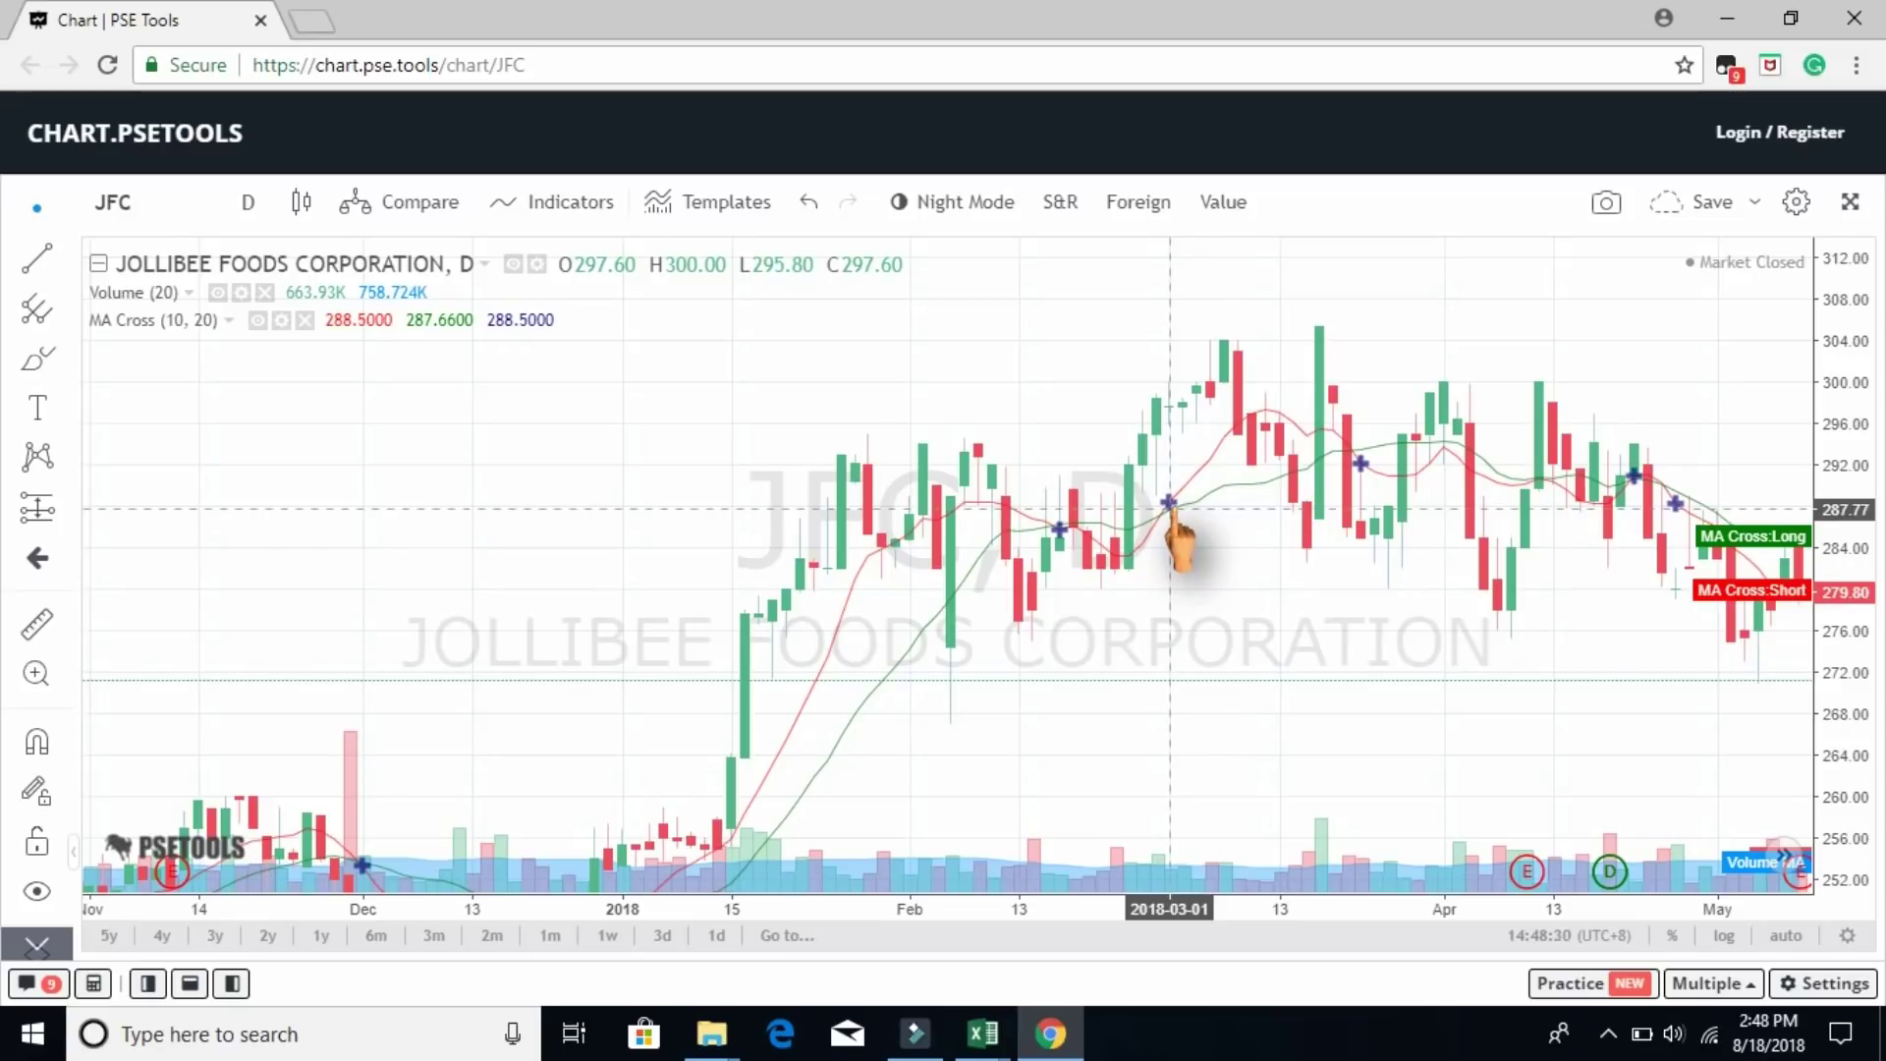
drag(1229, 615, 1090, 527)
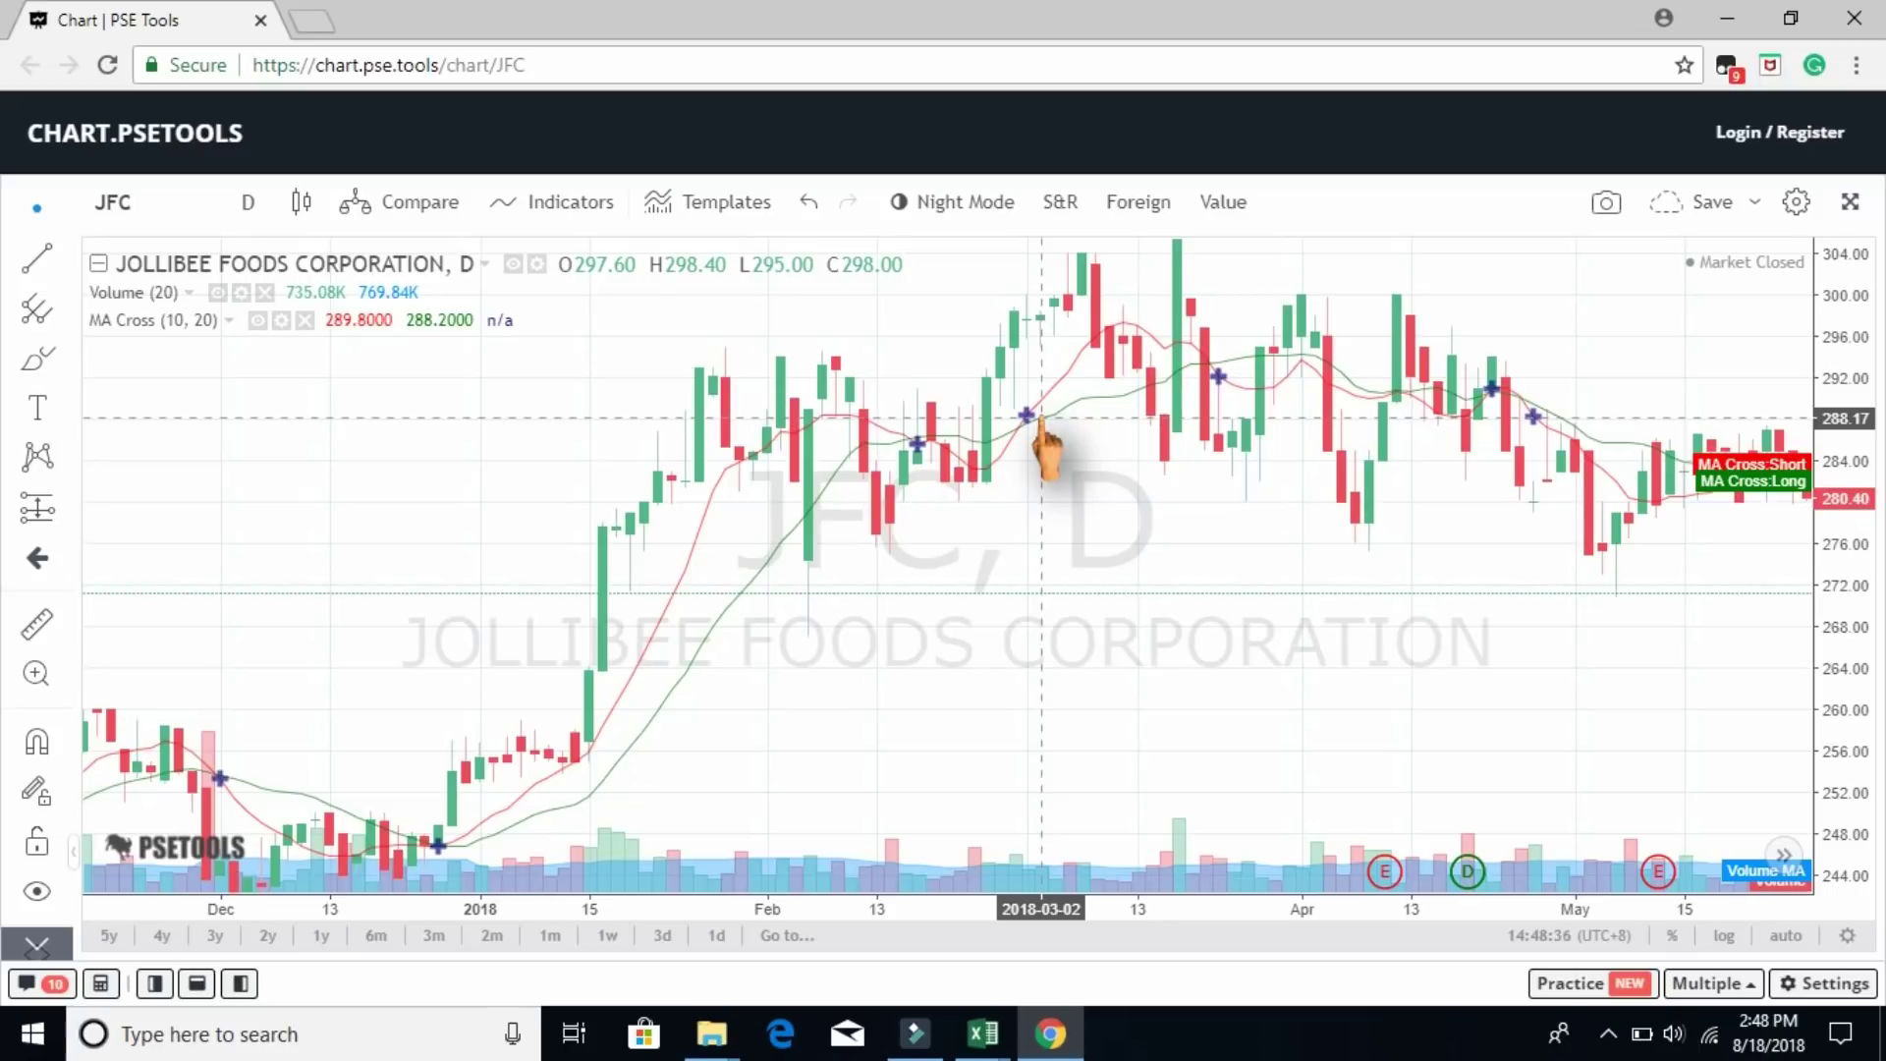
Return to the My BDO Nomura Calculator workbook in Excel and set the JFC price per share in cell C6 to 298
click(982, 1034)
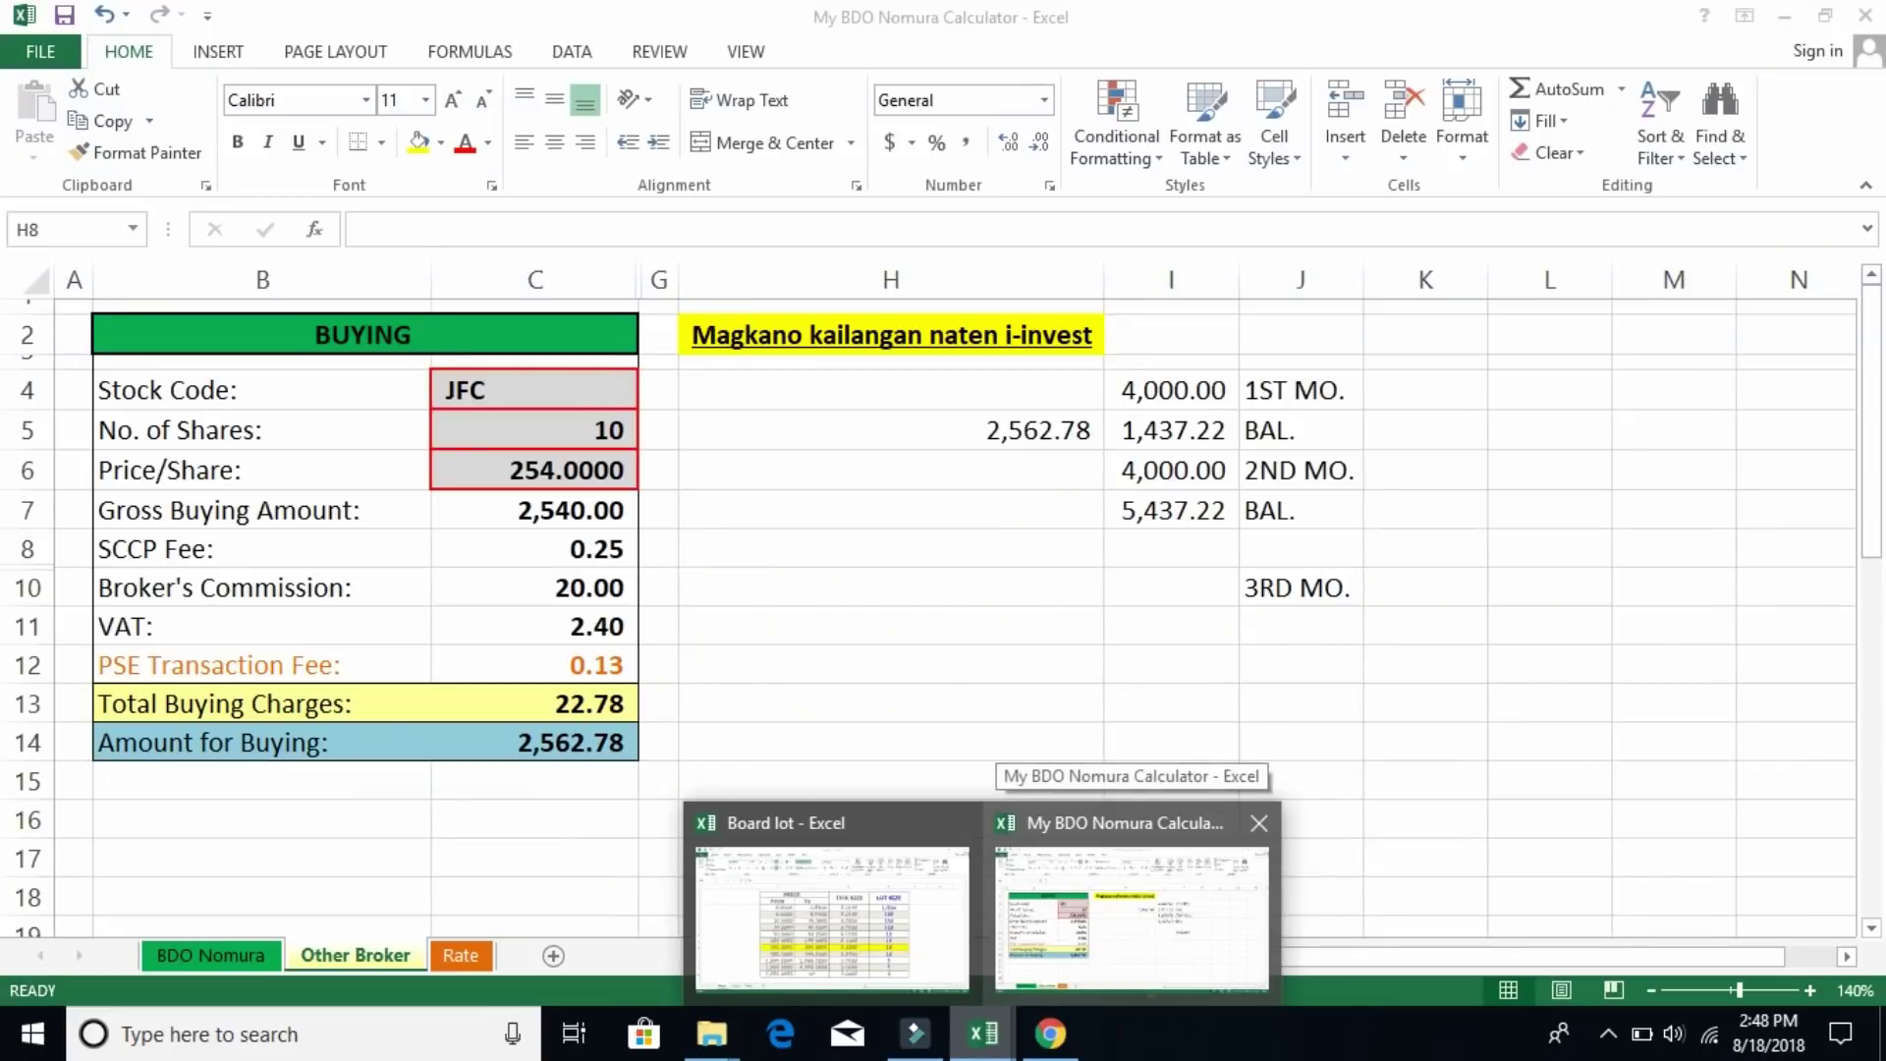
click(1103, 943)
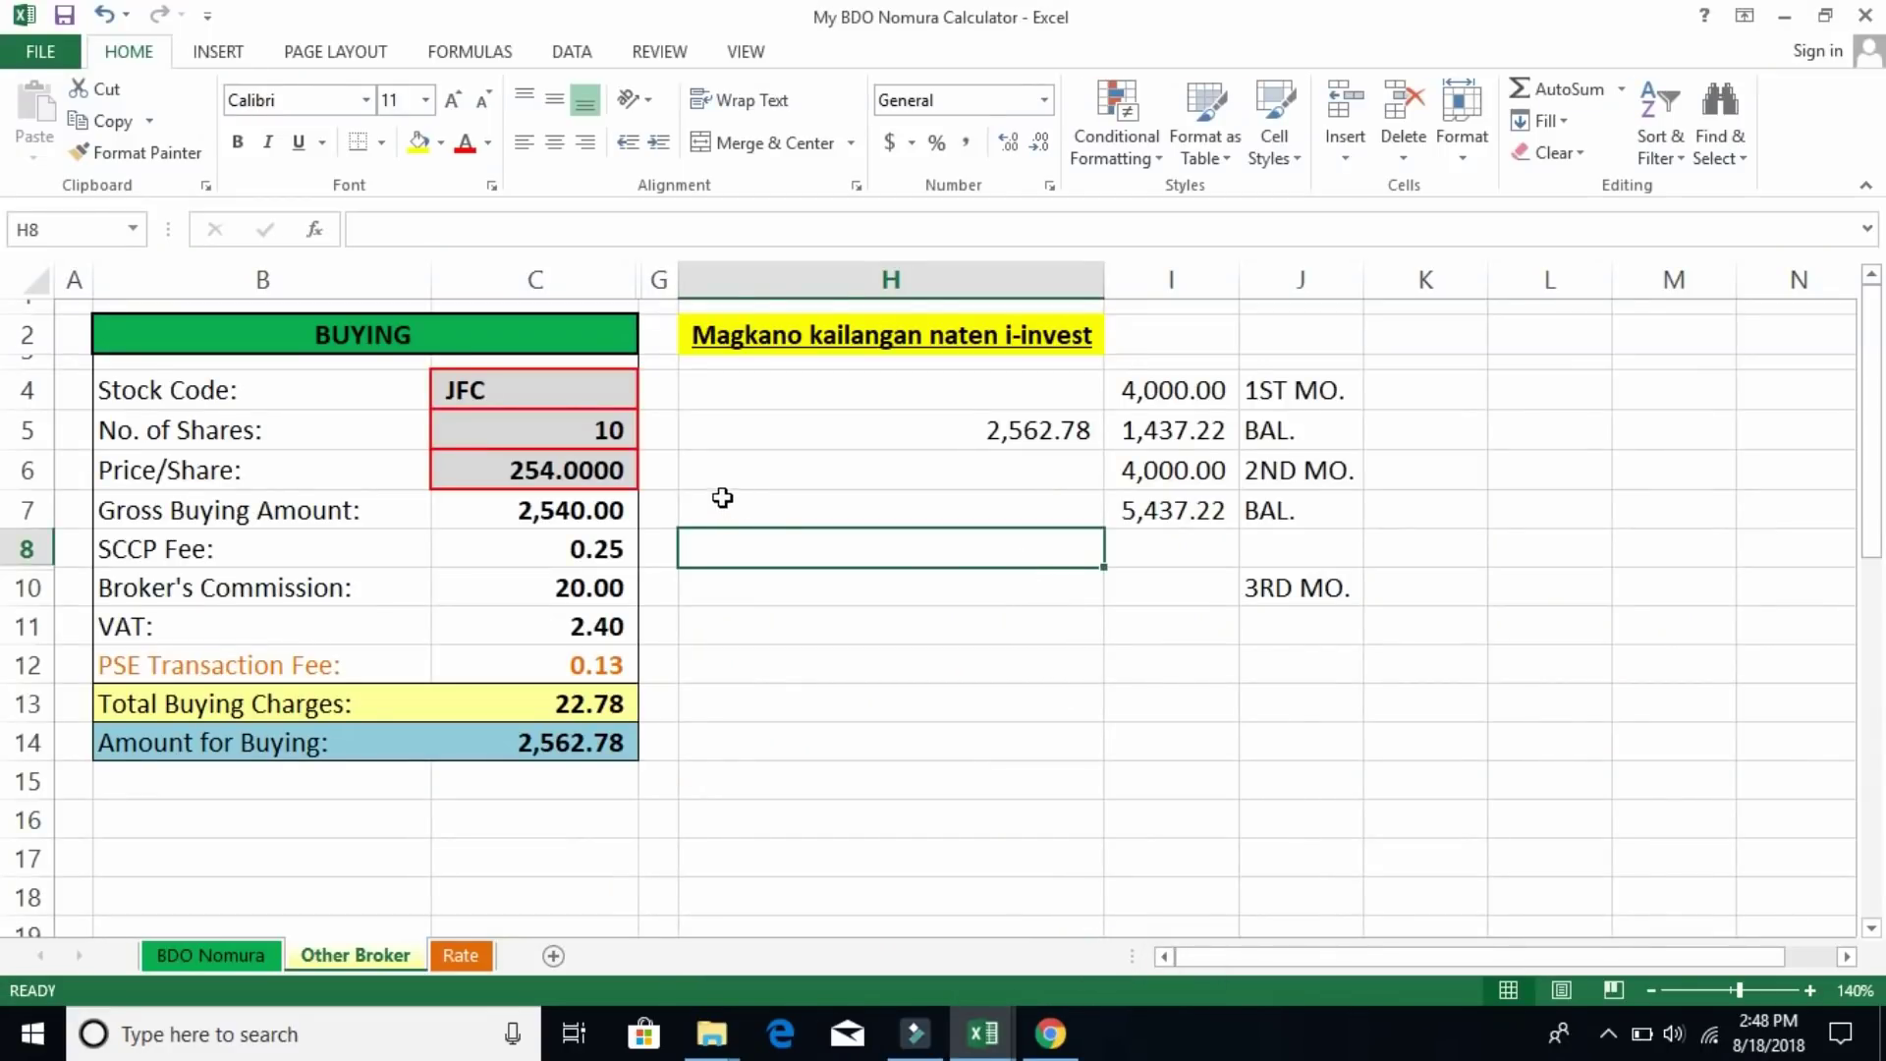
click(586, 477)
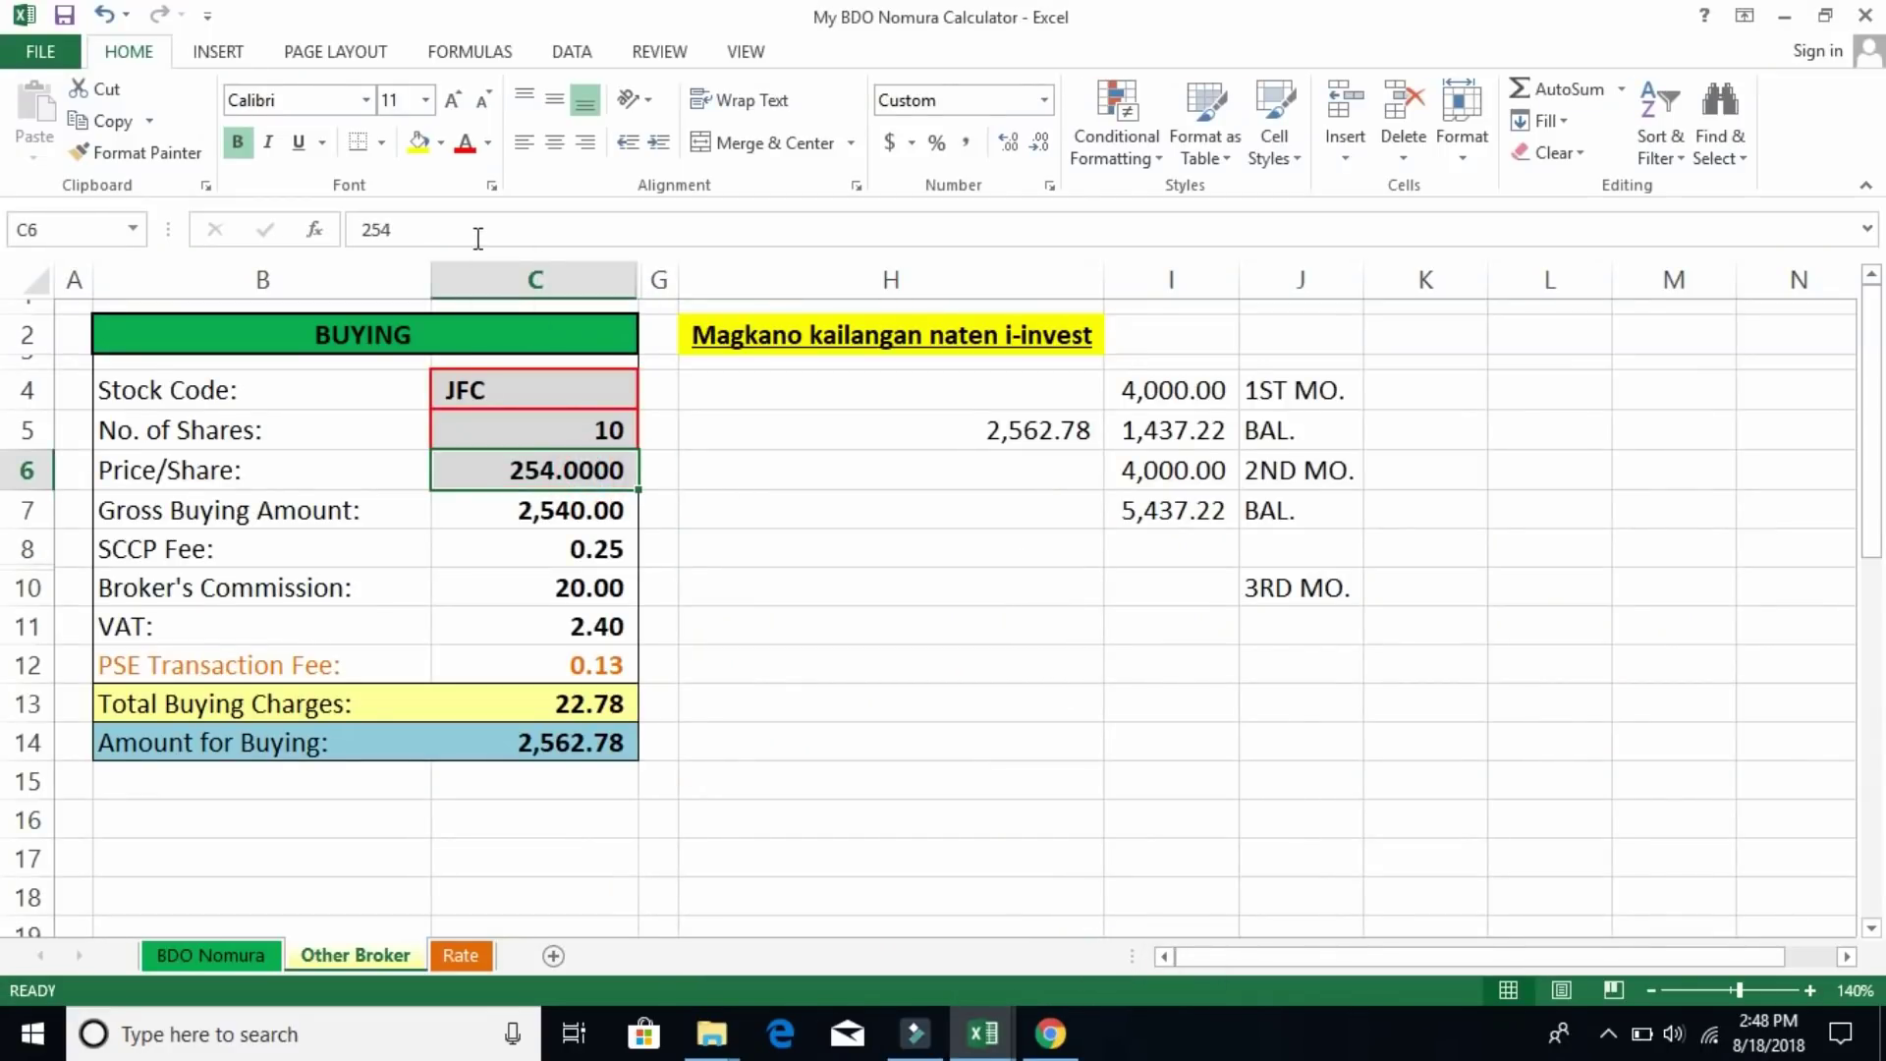
click(439, 230)
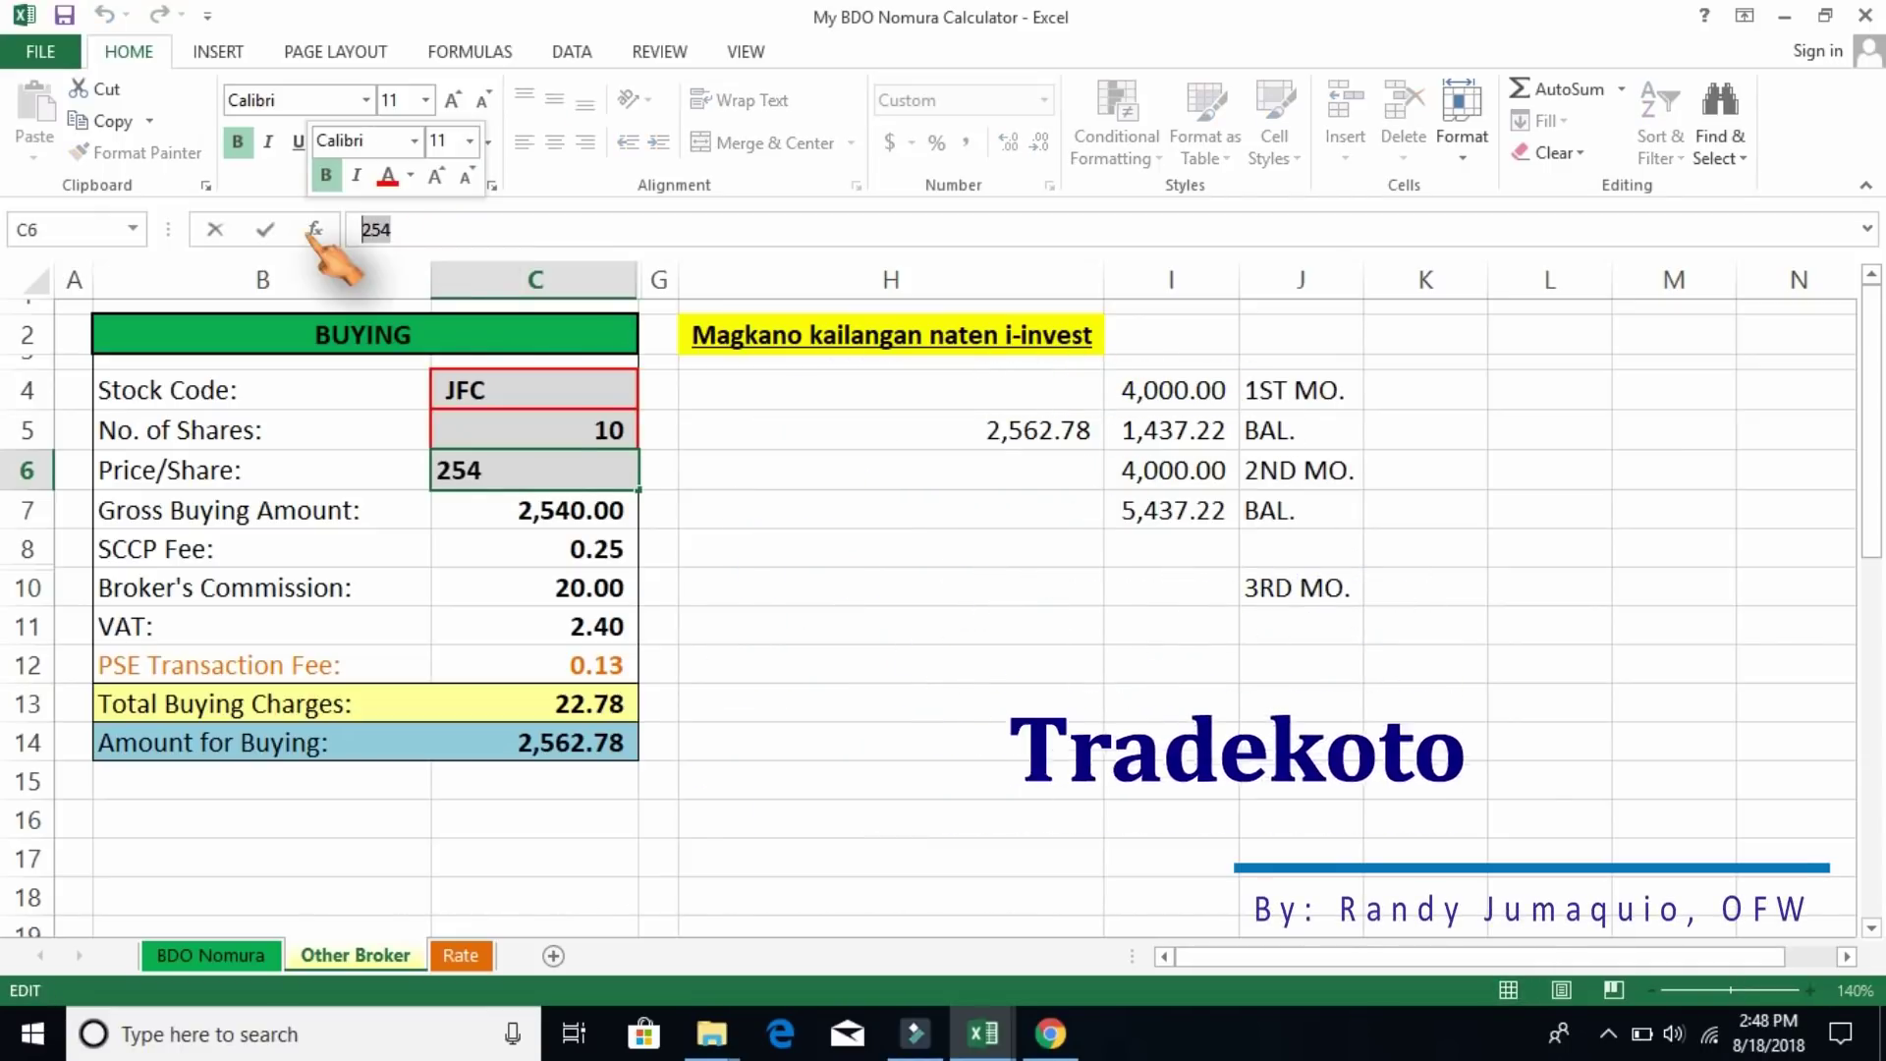
key(BackSpace)
key(BackSpace)
text(98)
key(Return)
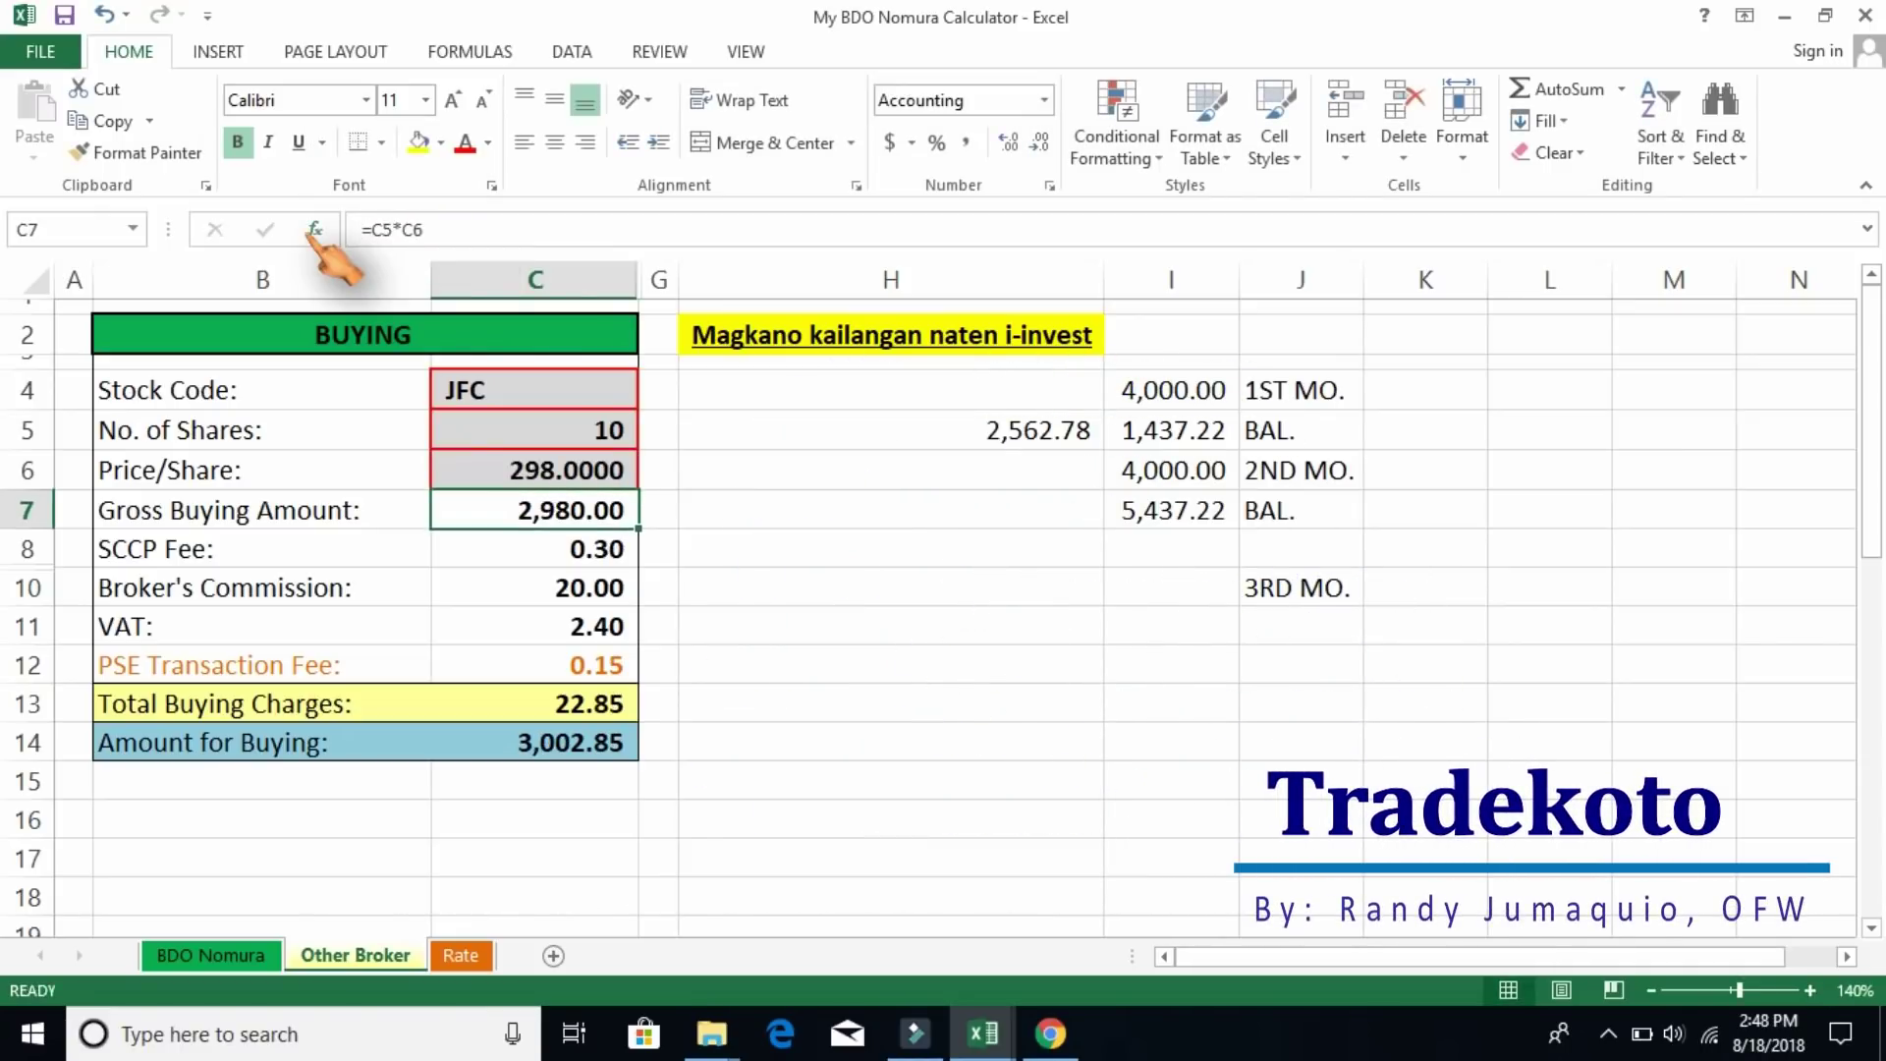
Enter 3005.85 in cell H8 as the second month's buying amount
click(578, 739)
click(1035, 553)
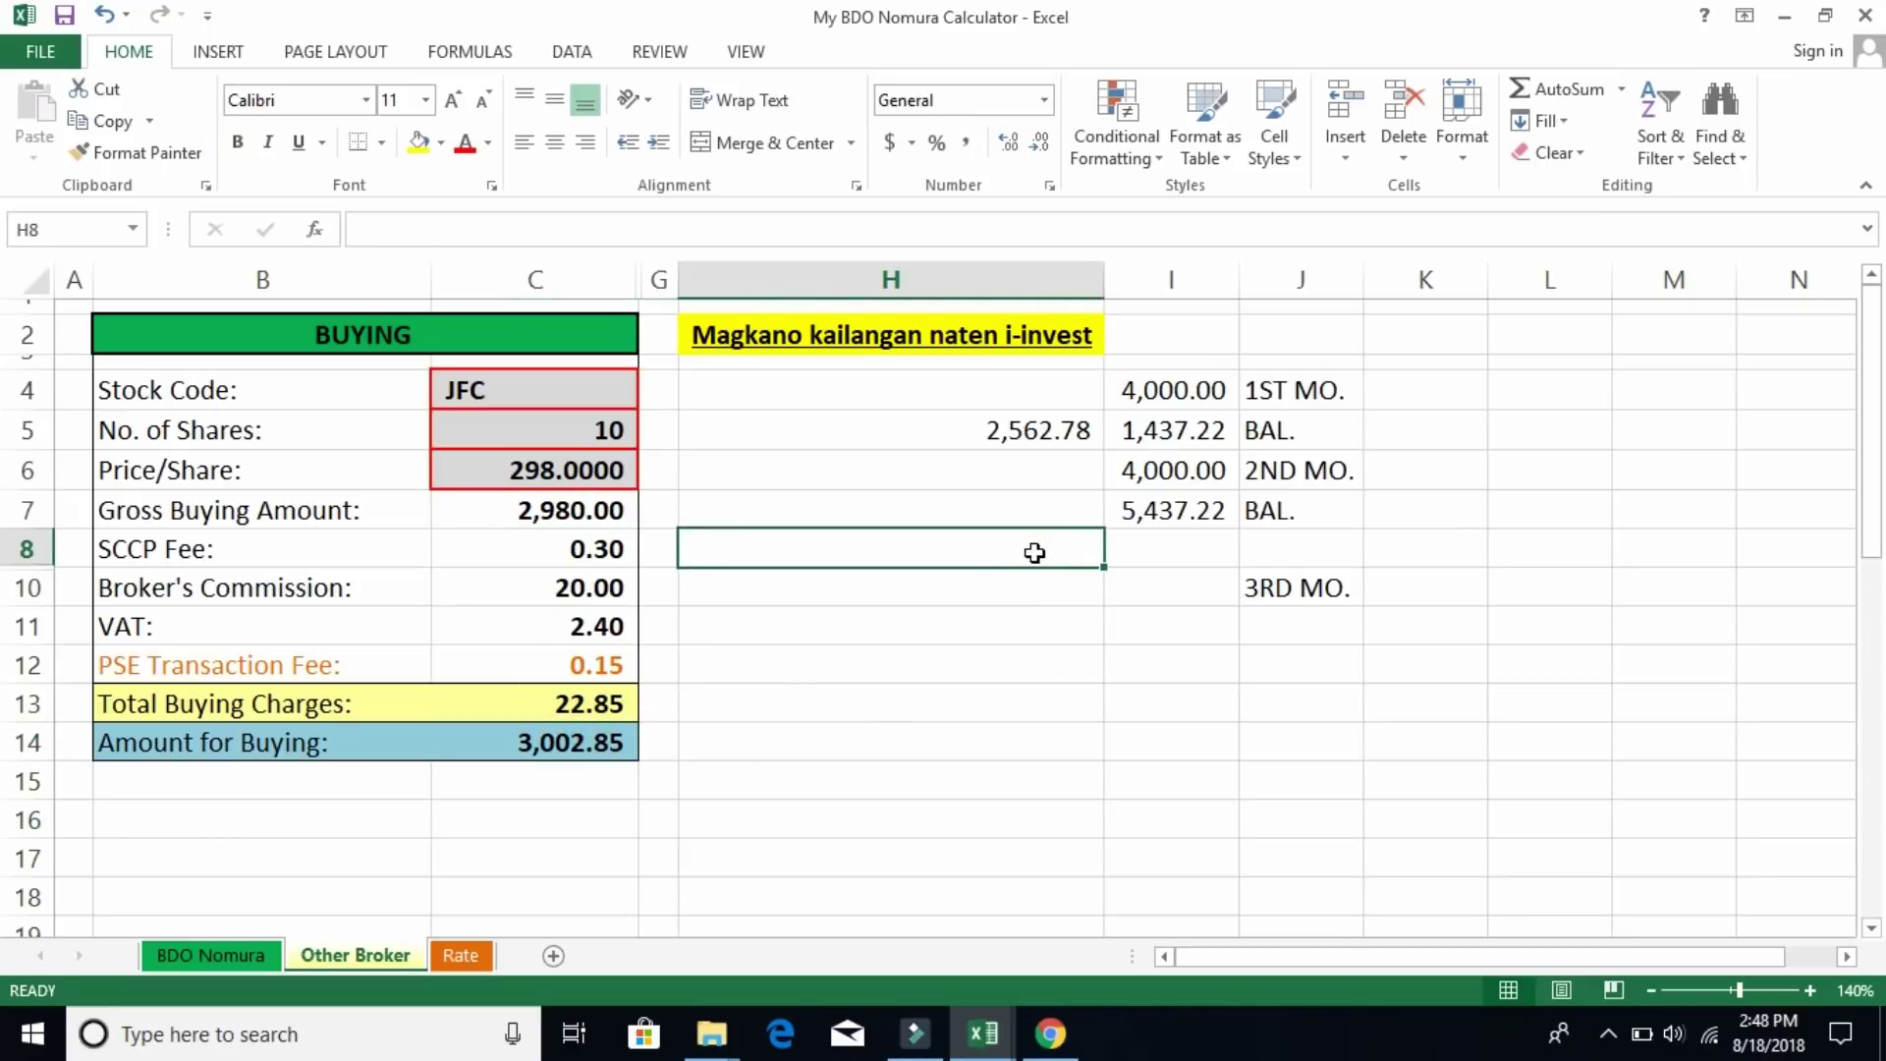
text(3005.)
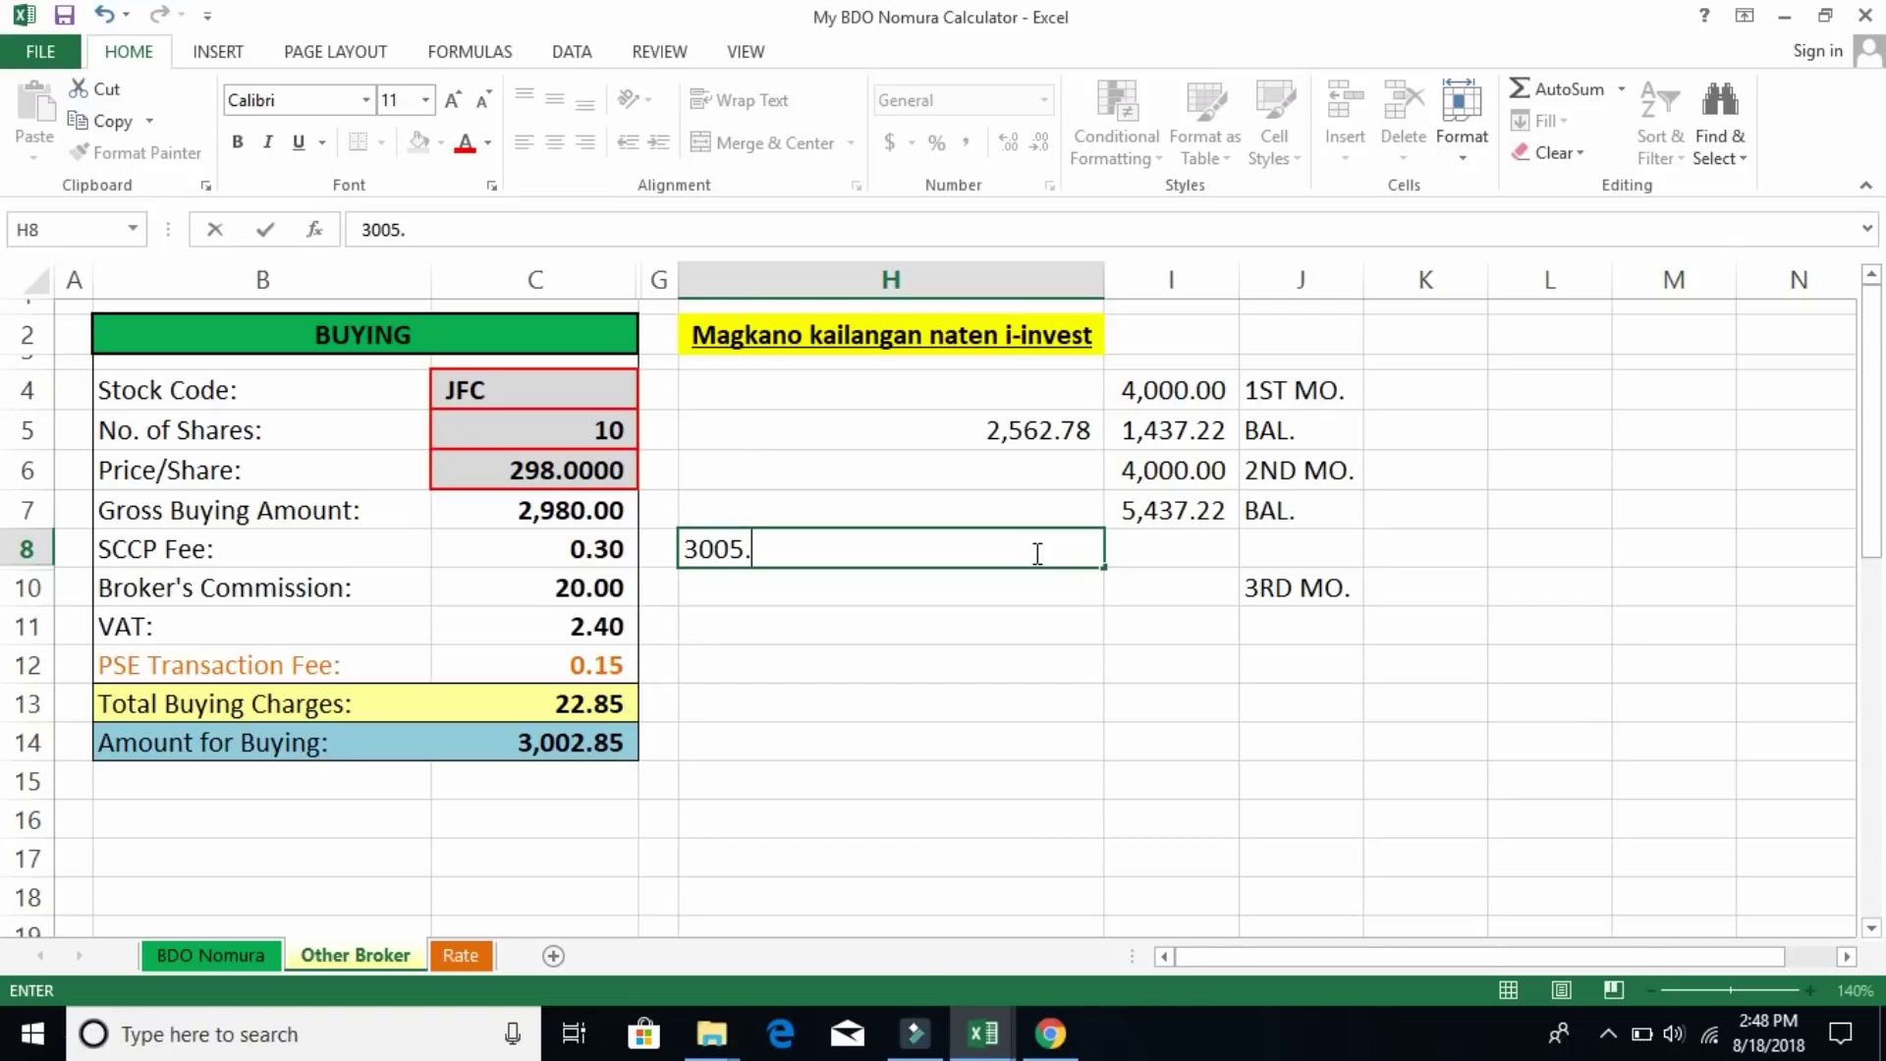
text(85)
key(Return)
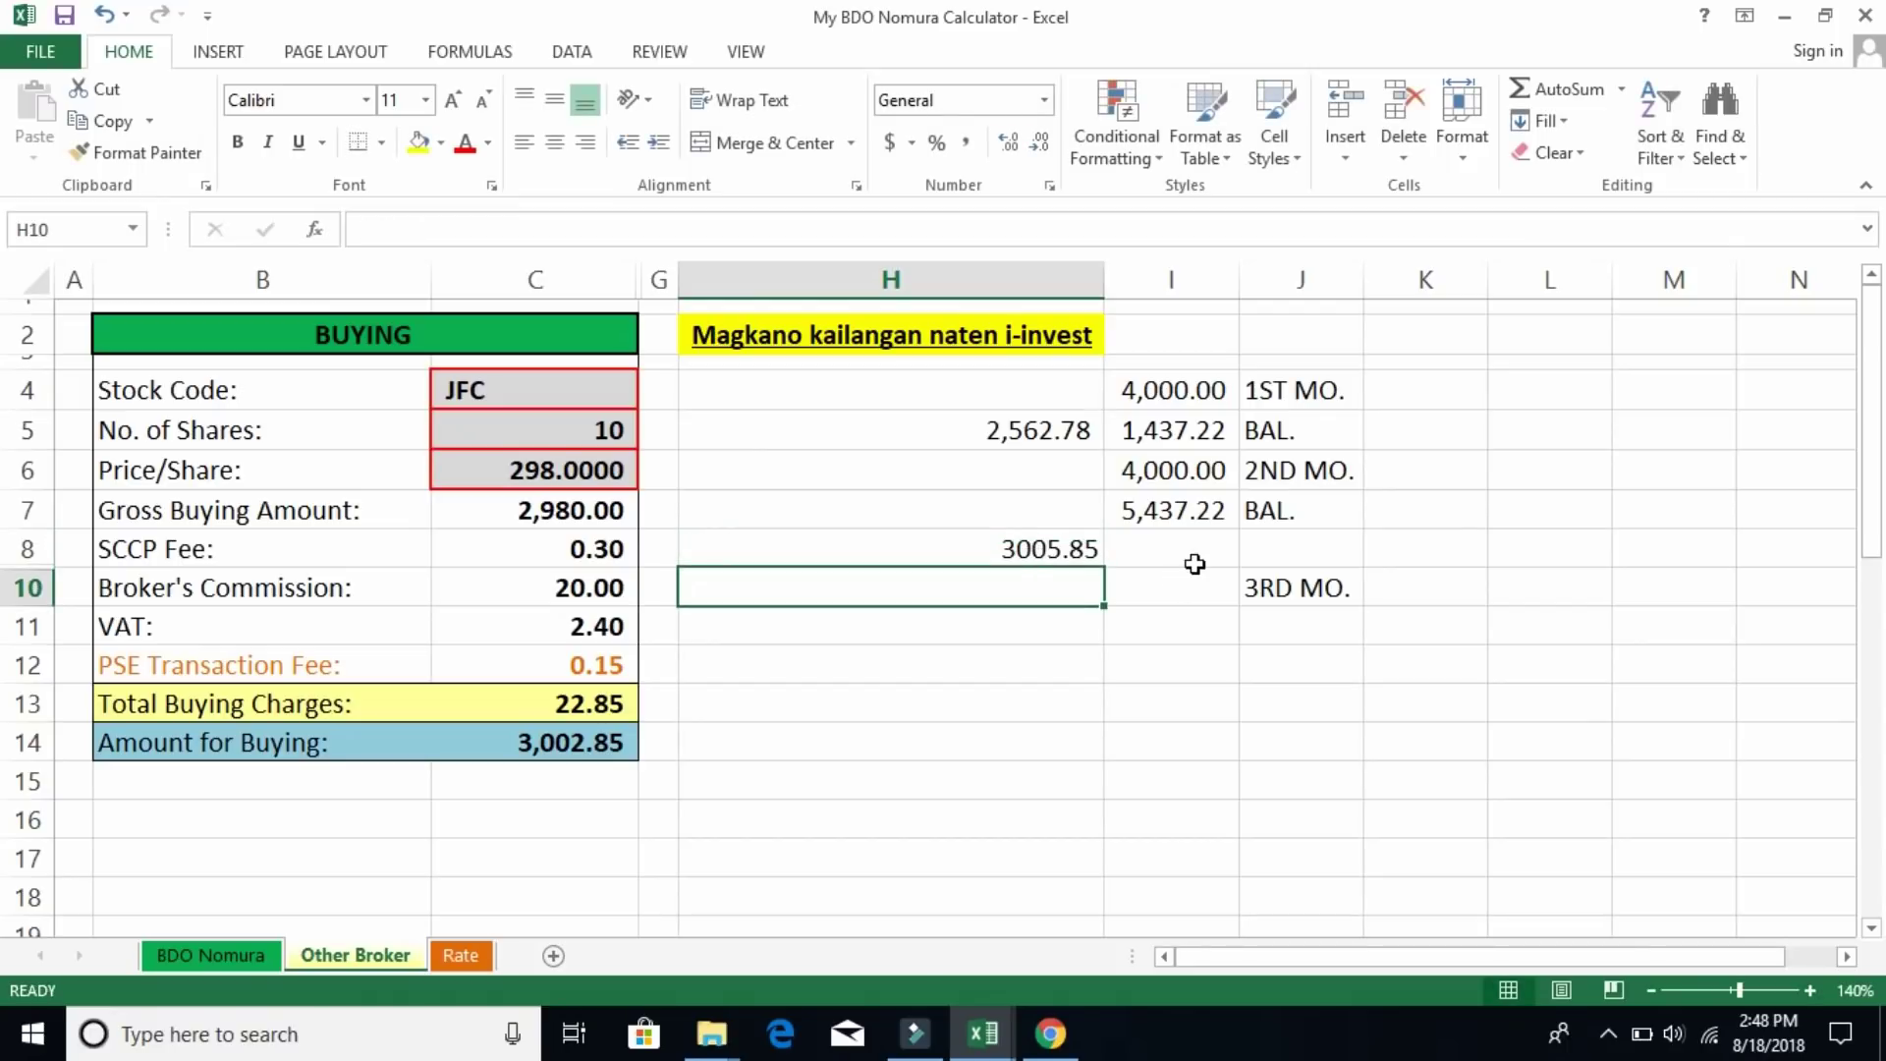
In cell I8, enter the formula =I7-H8 and move the "BAL." label from J7 to J8 beside it
click(1196, 511)
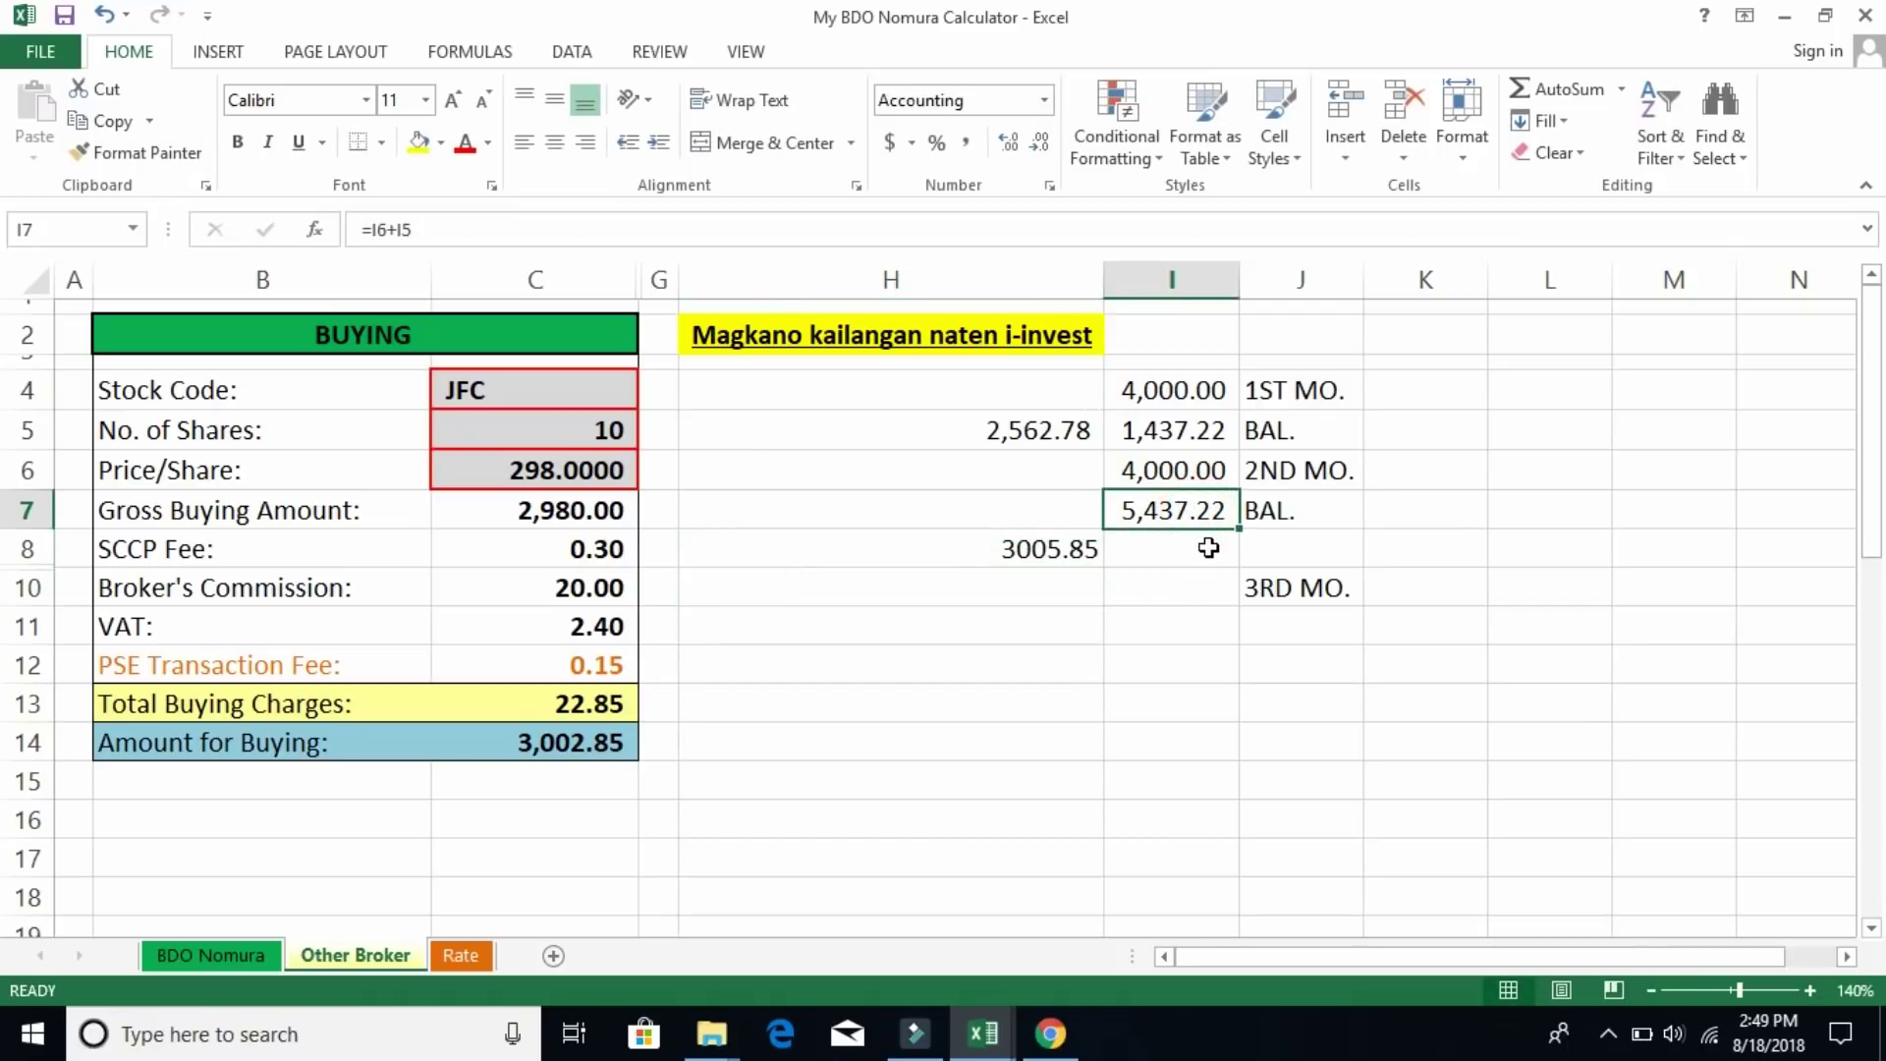
click(1208, 547)
text(=)
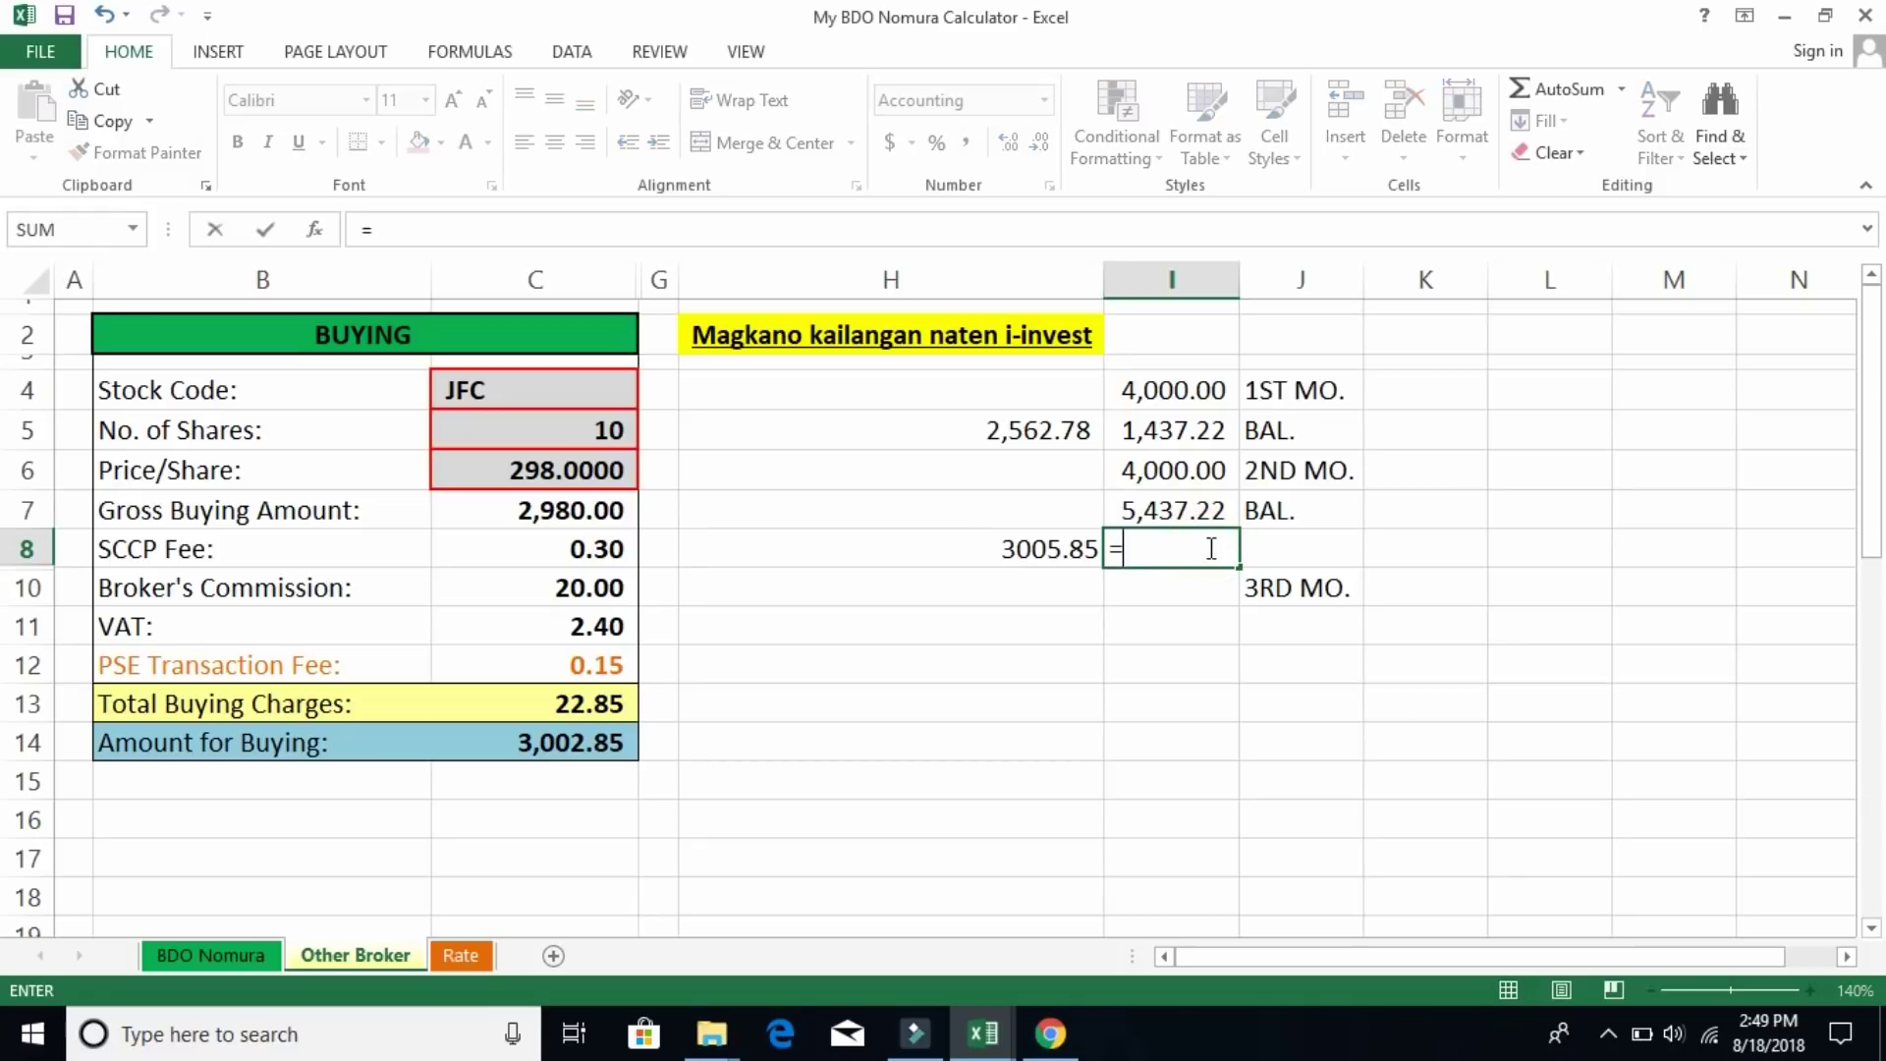
key(Up)
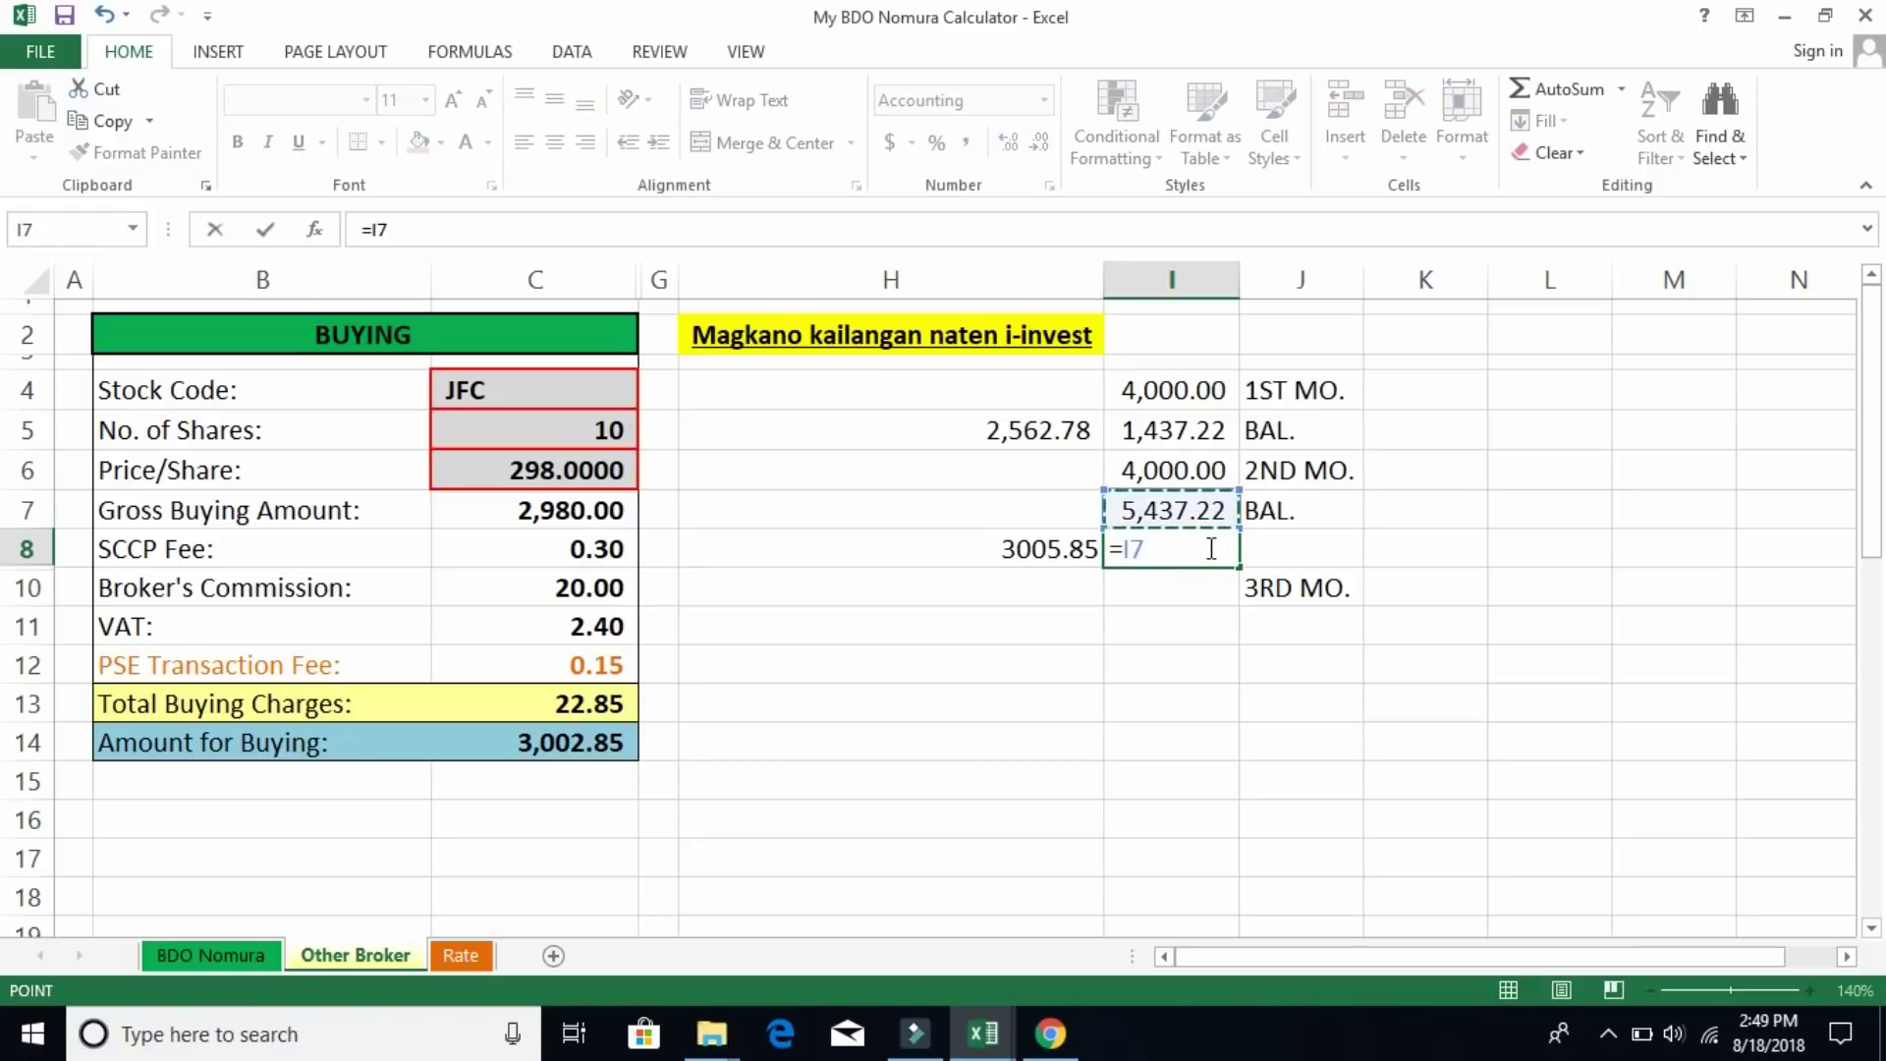
text(-)
key(Left)
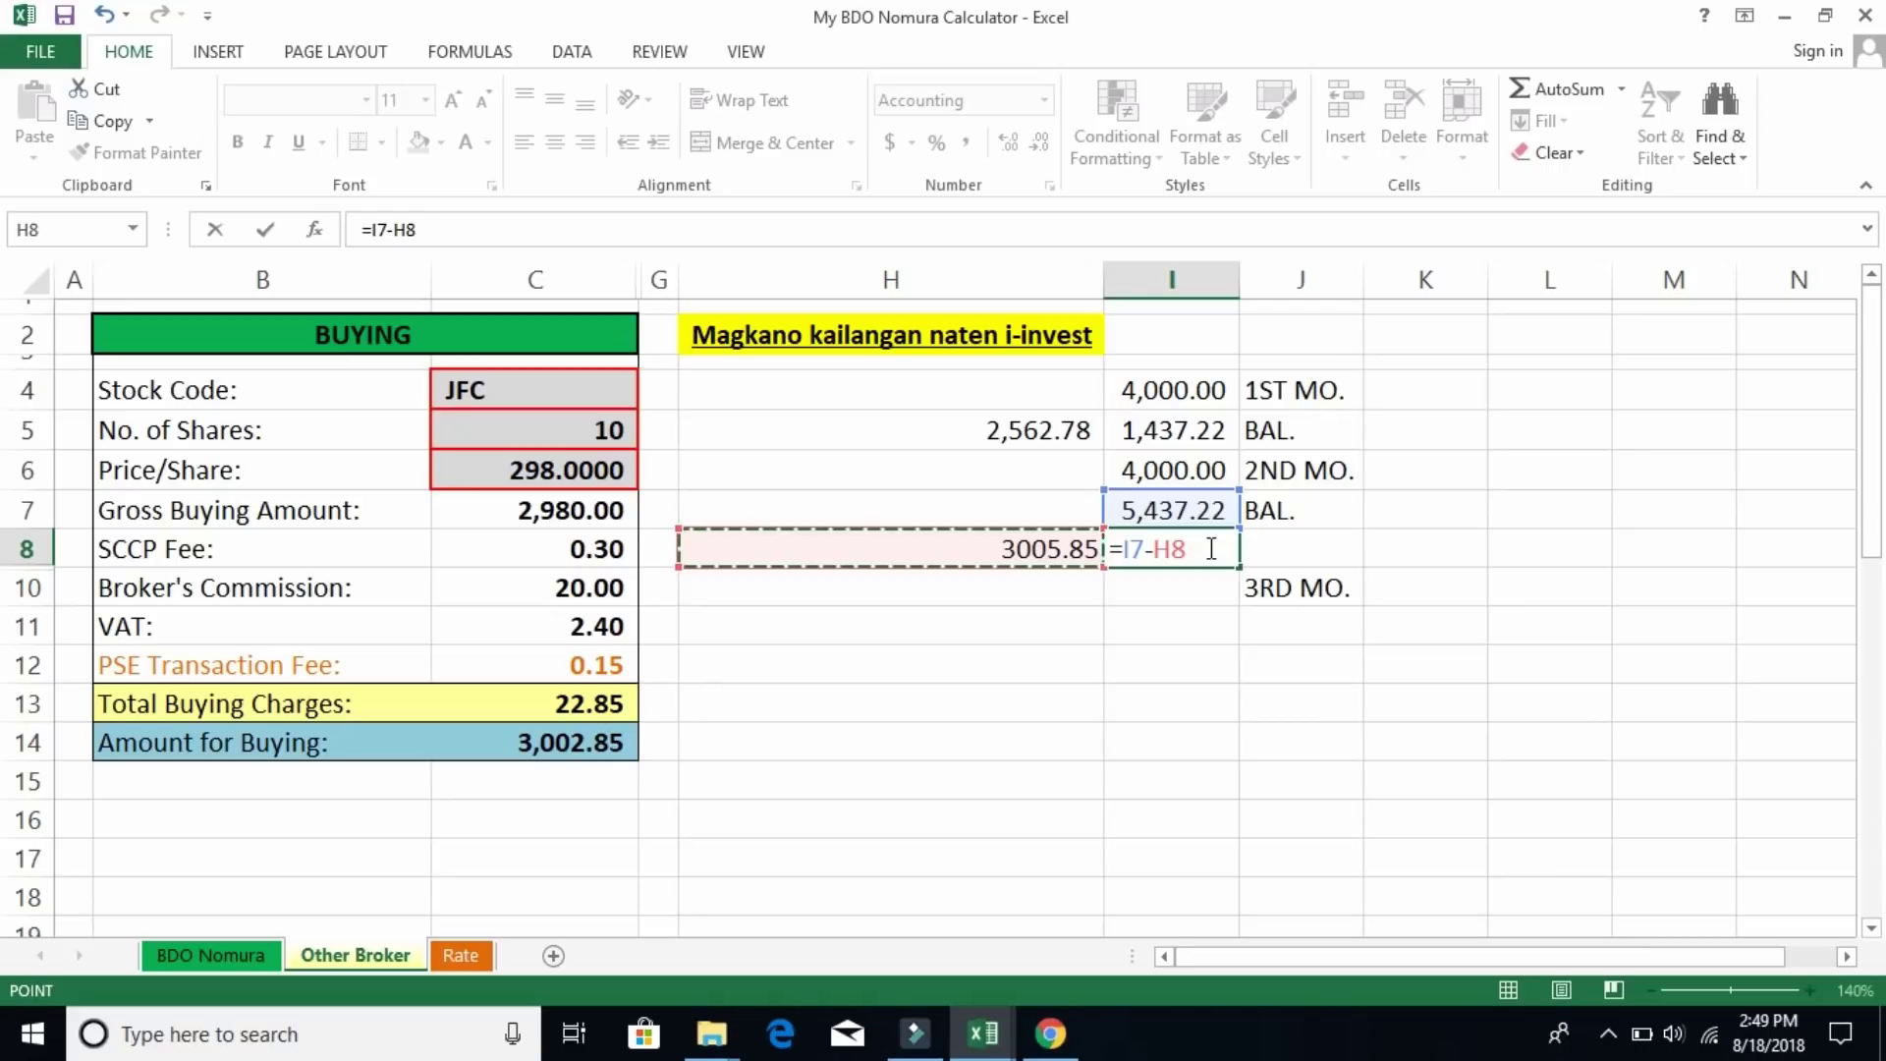
key(Return)
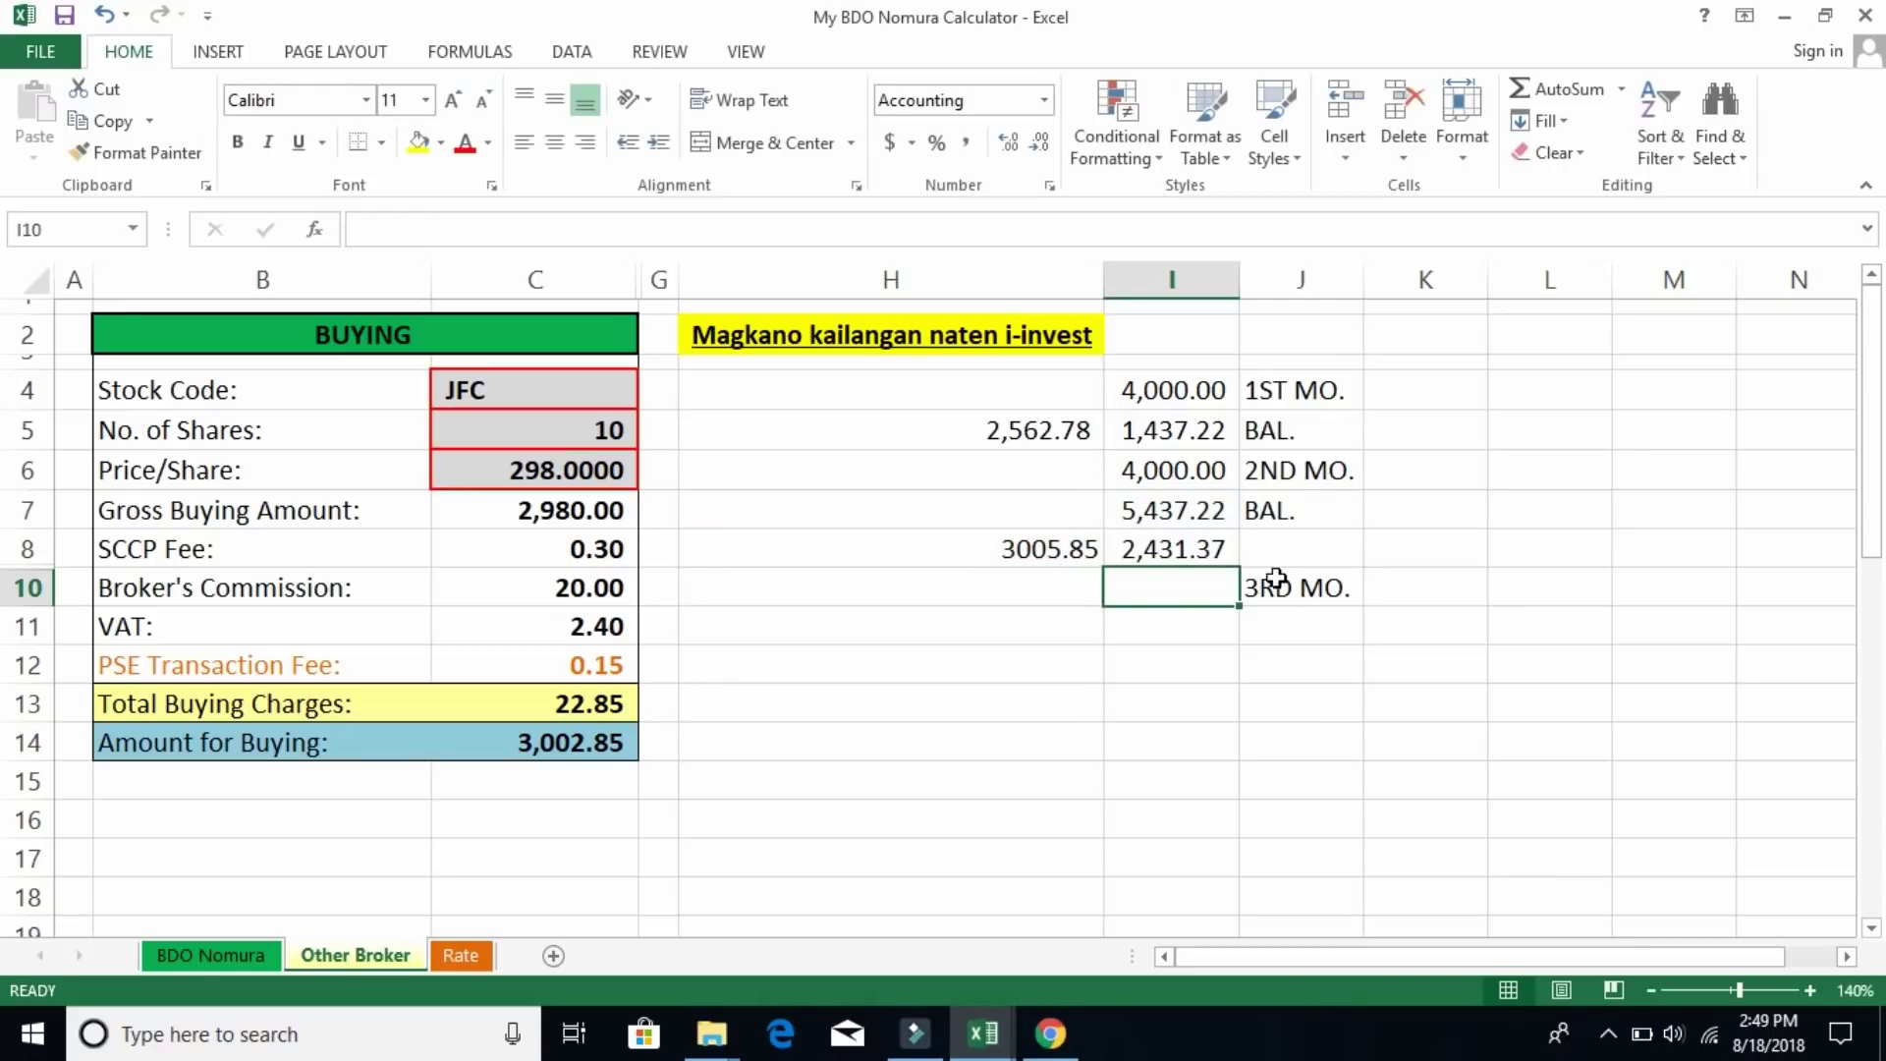
click(1313, 509)
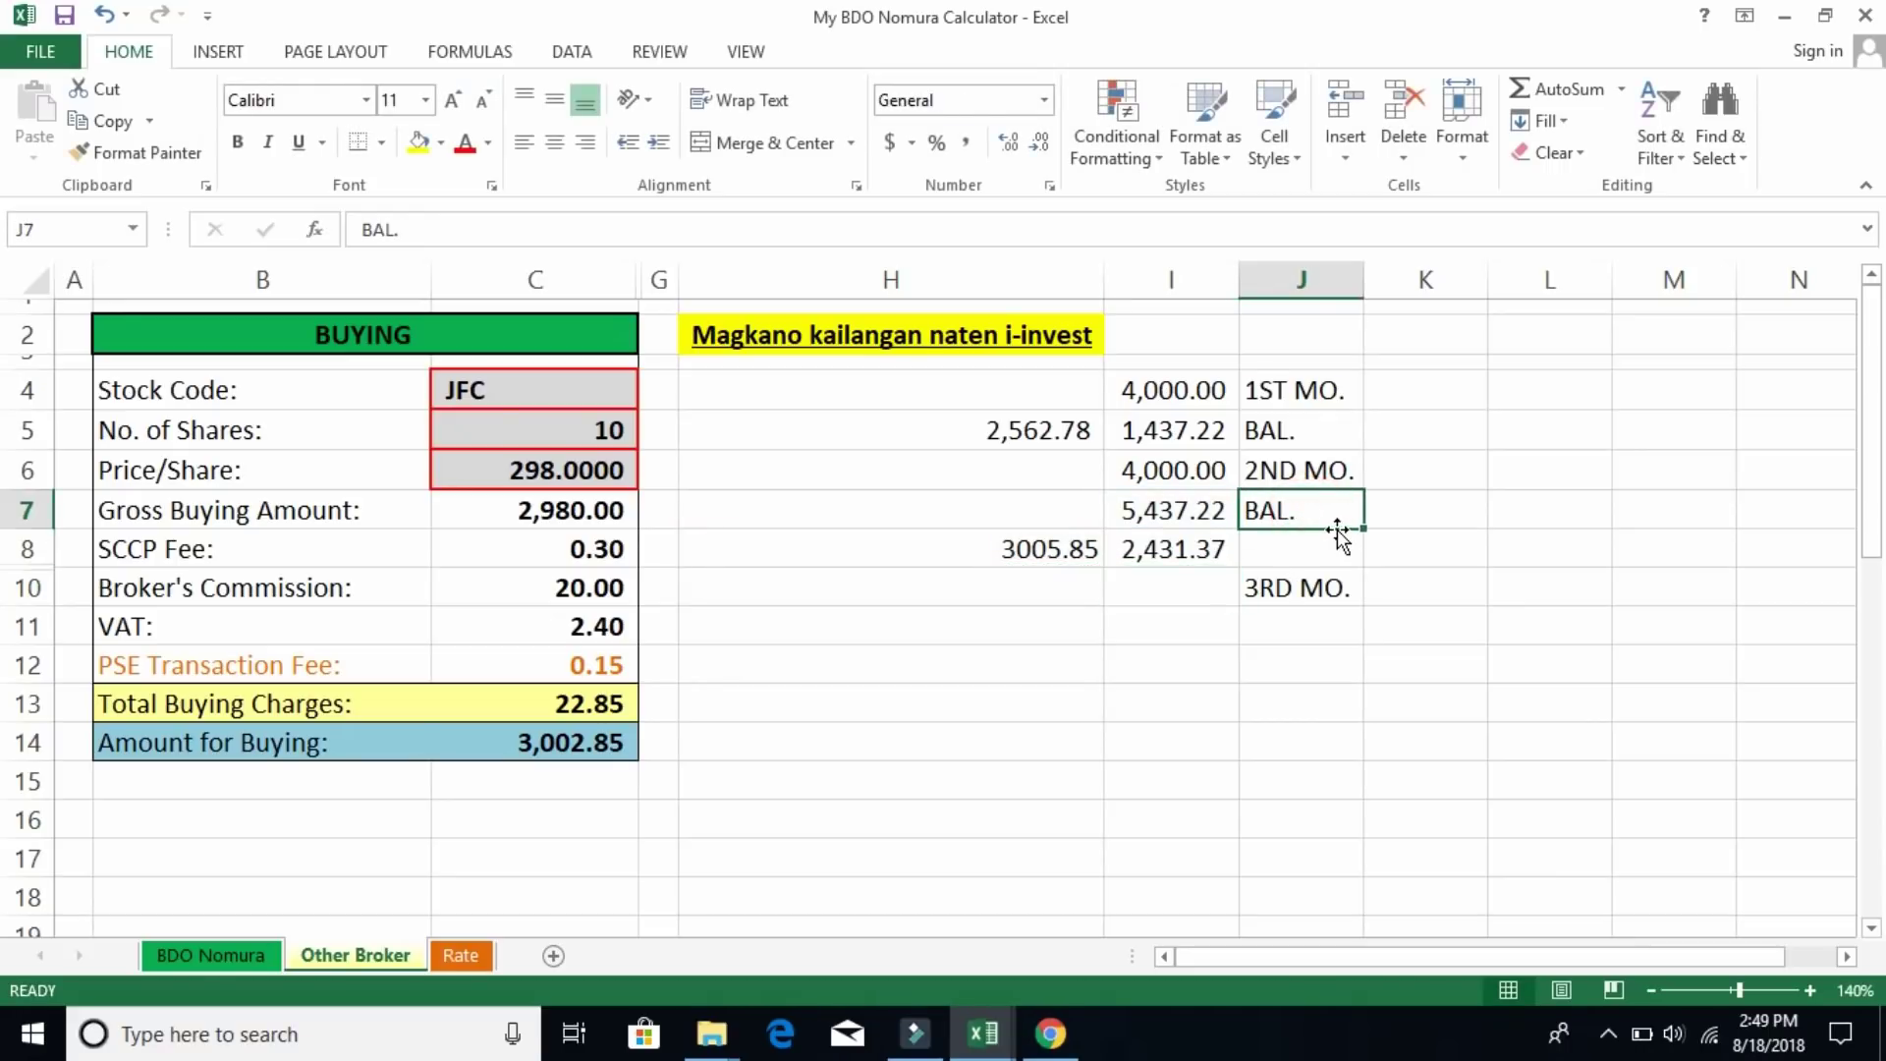
mouse_move(1338, 531)
mouse_down()
mouse_move(1338, 516)
mouse_move(1321, 550)
mouse_up()
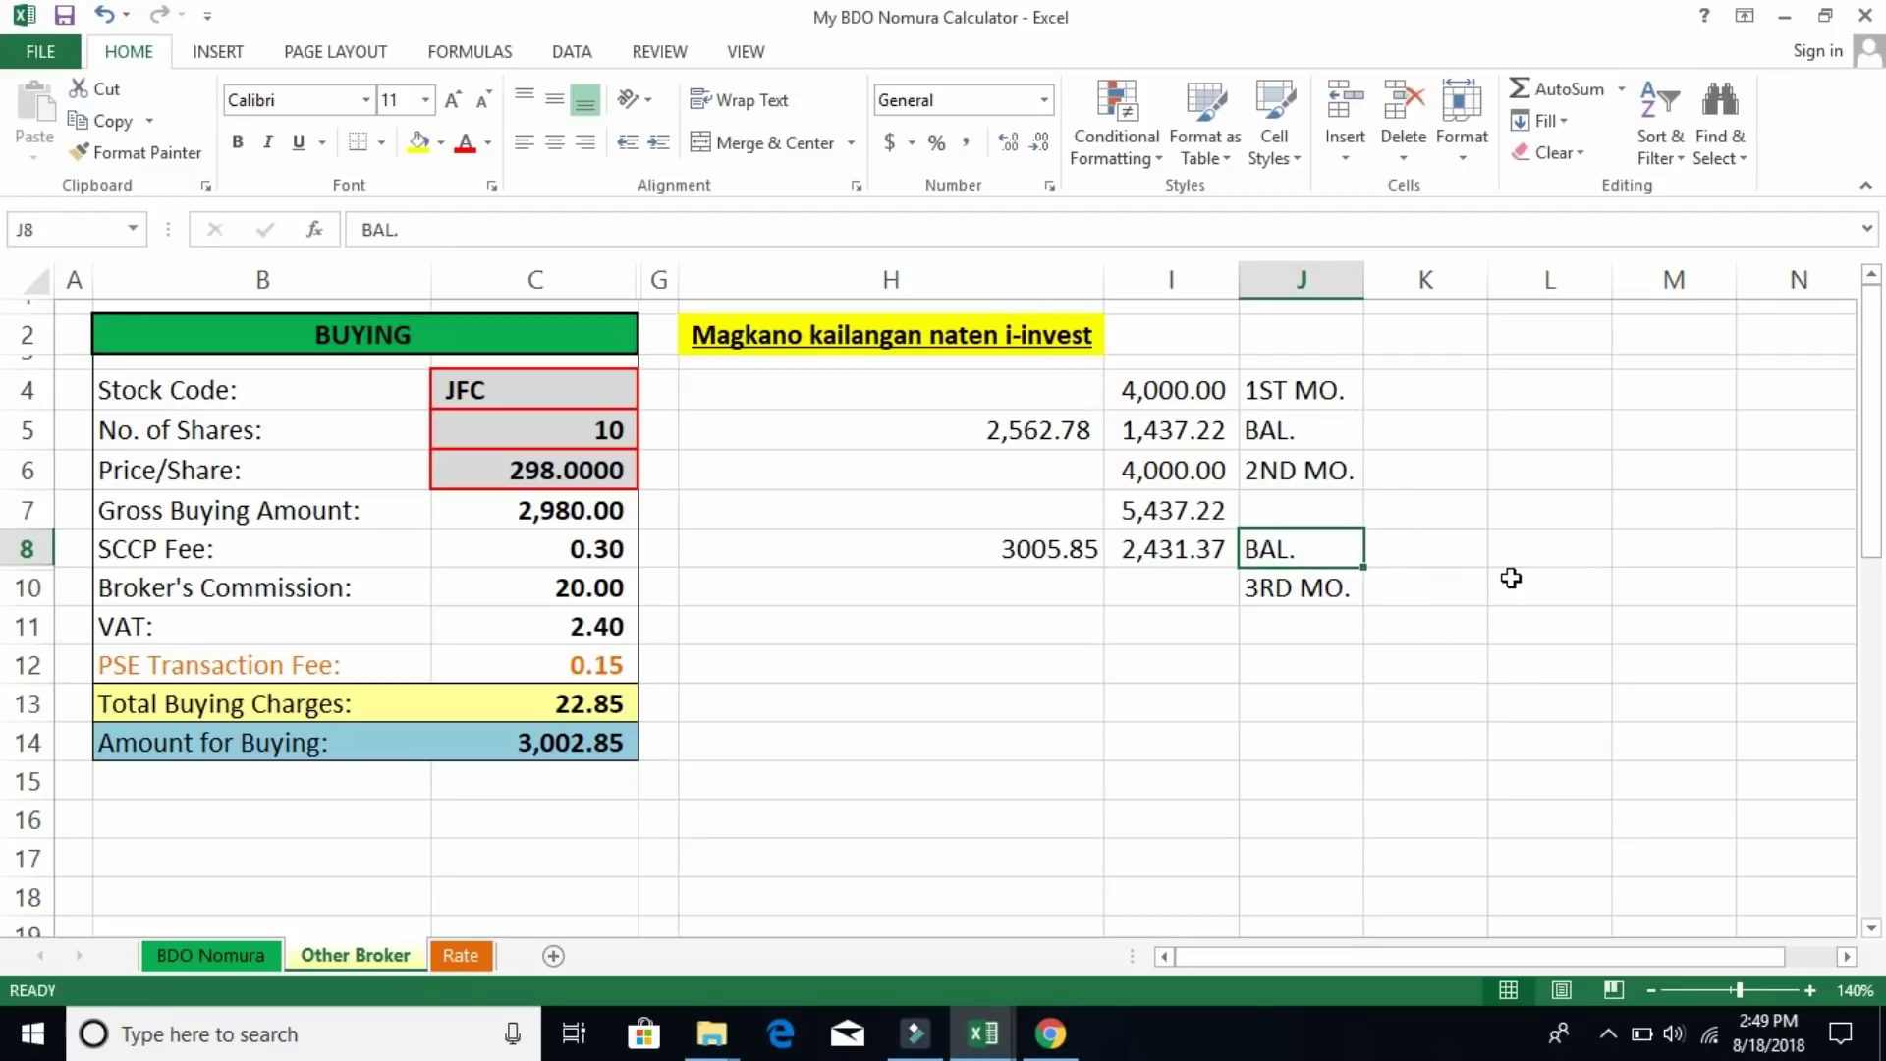
Enter 4000 in cell I10 as the third month's capital
click(1511, 580)
click(1178, 551)
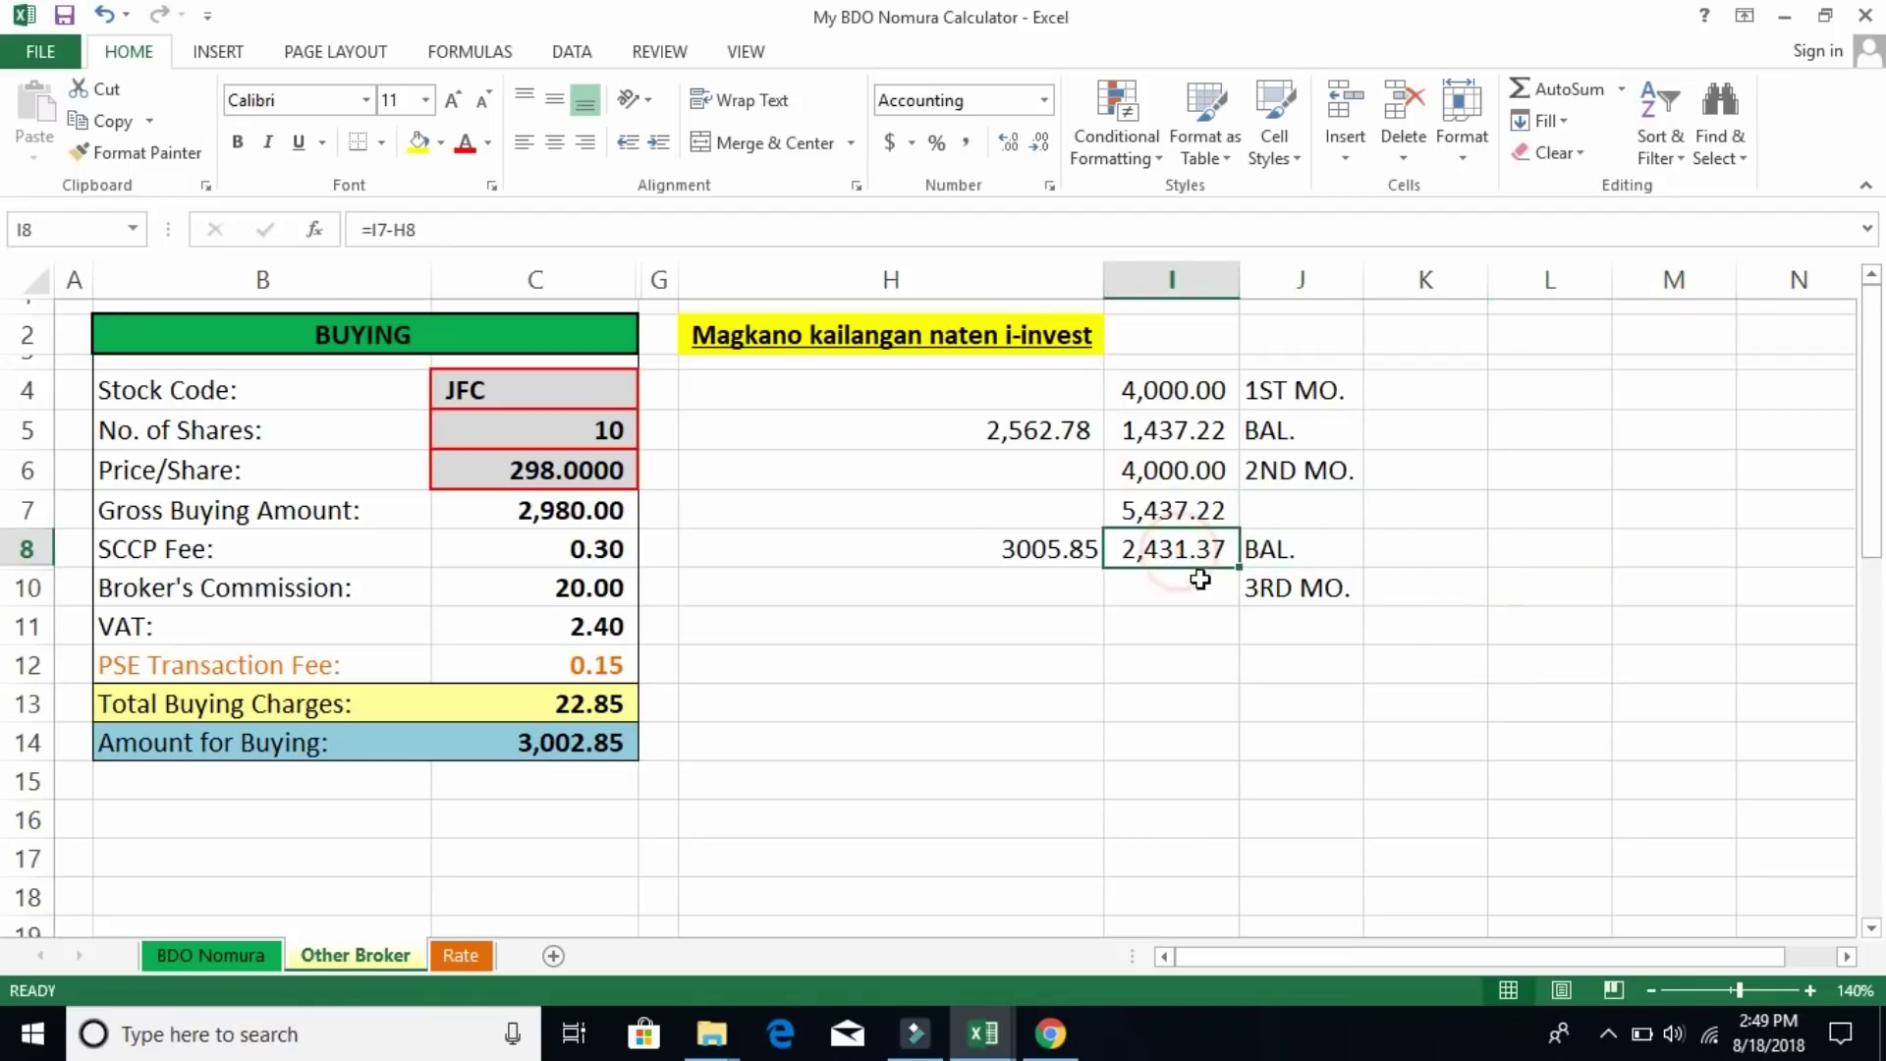
click(1192, 586)
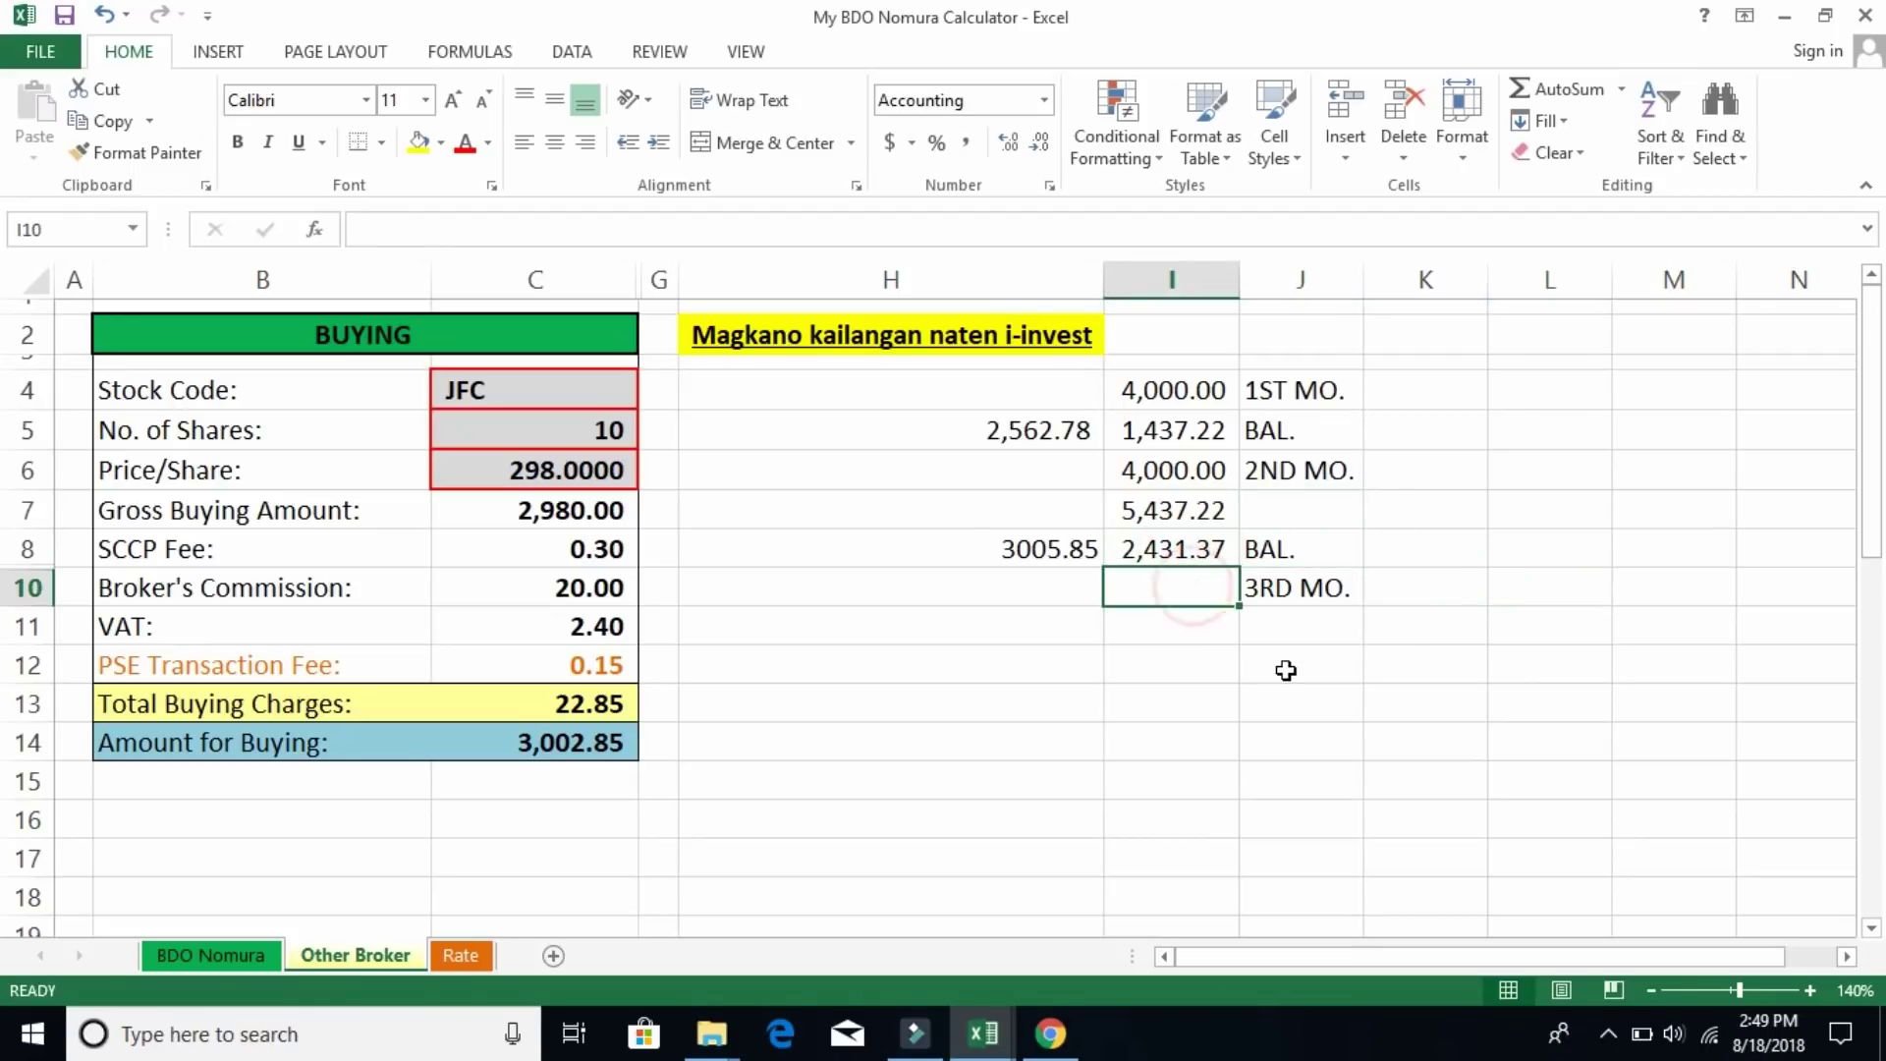
text(4000)
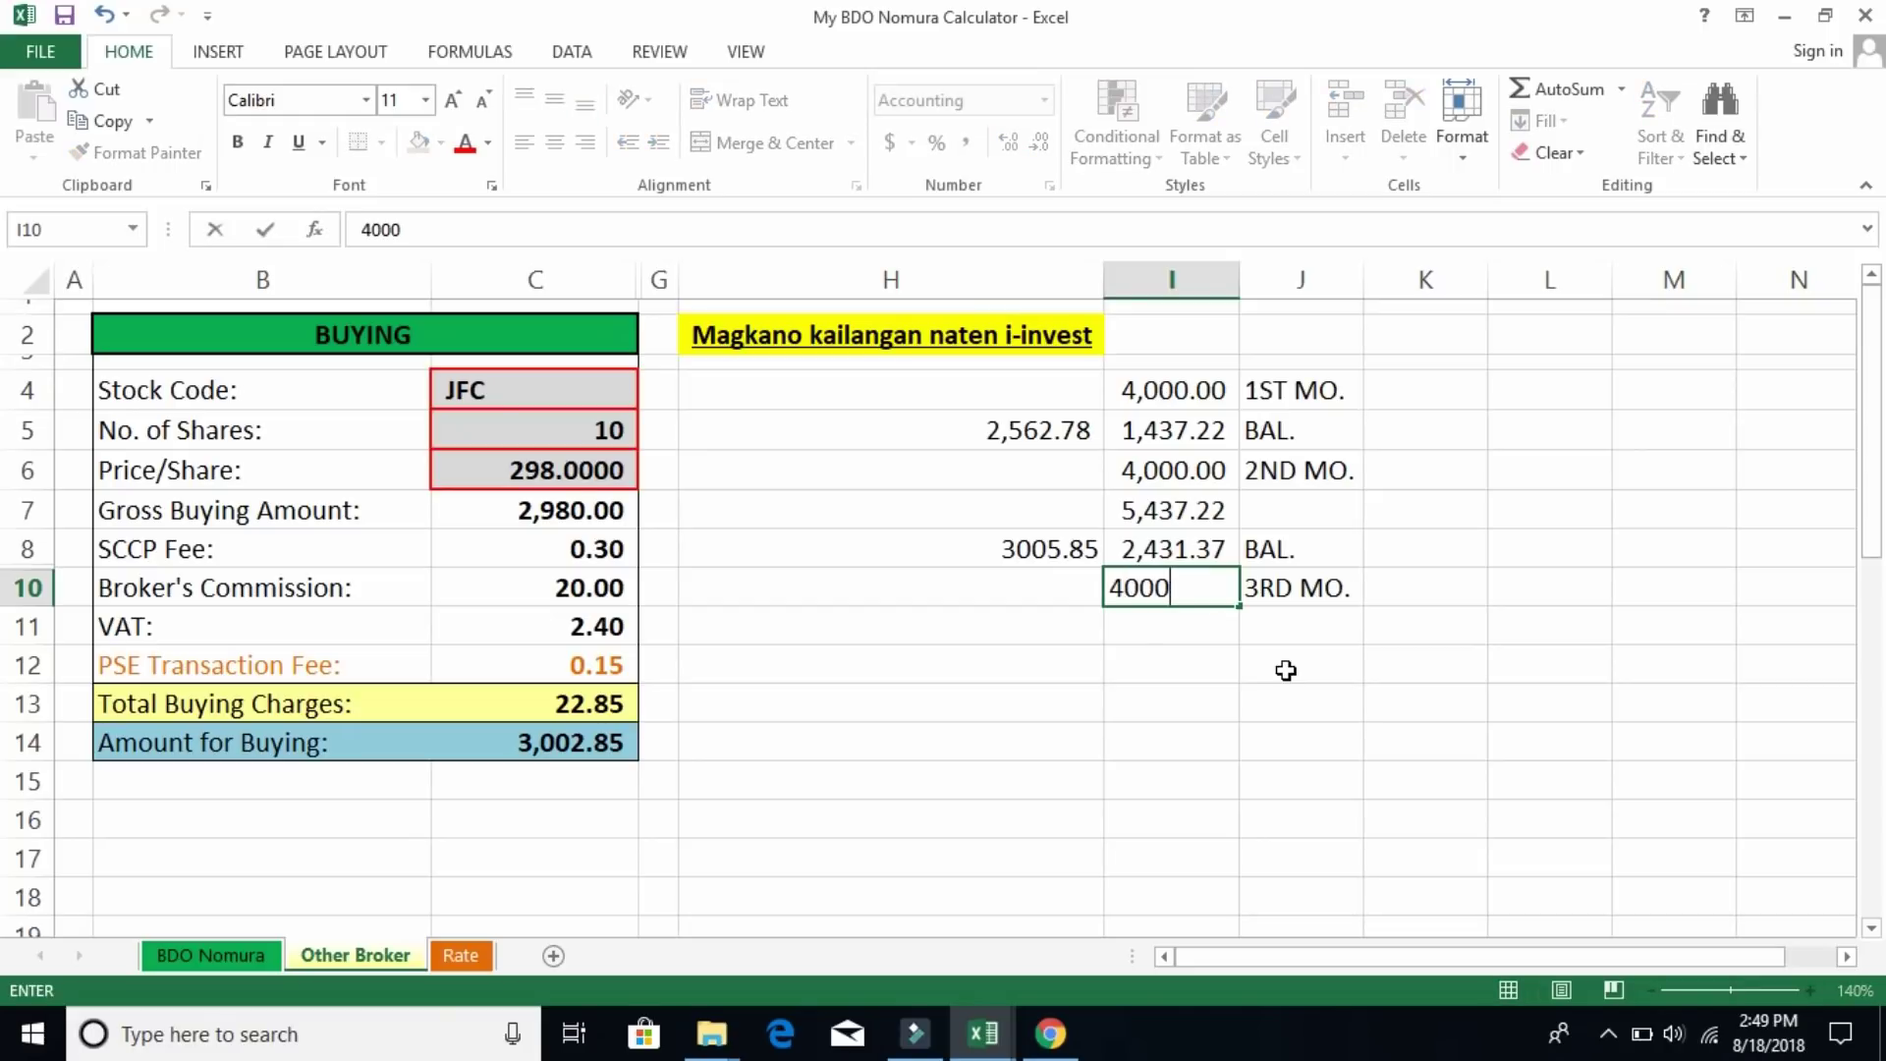
key(ctrl+Return)
key(Down)
click(1212, 711)
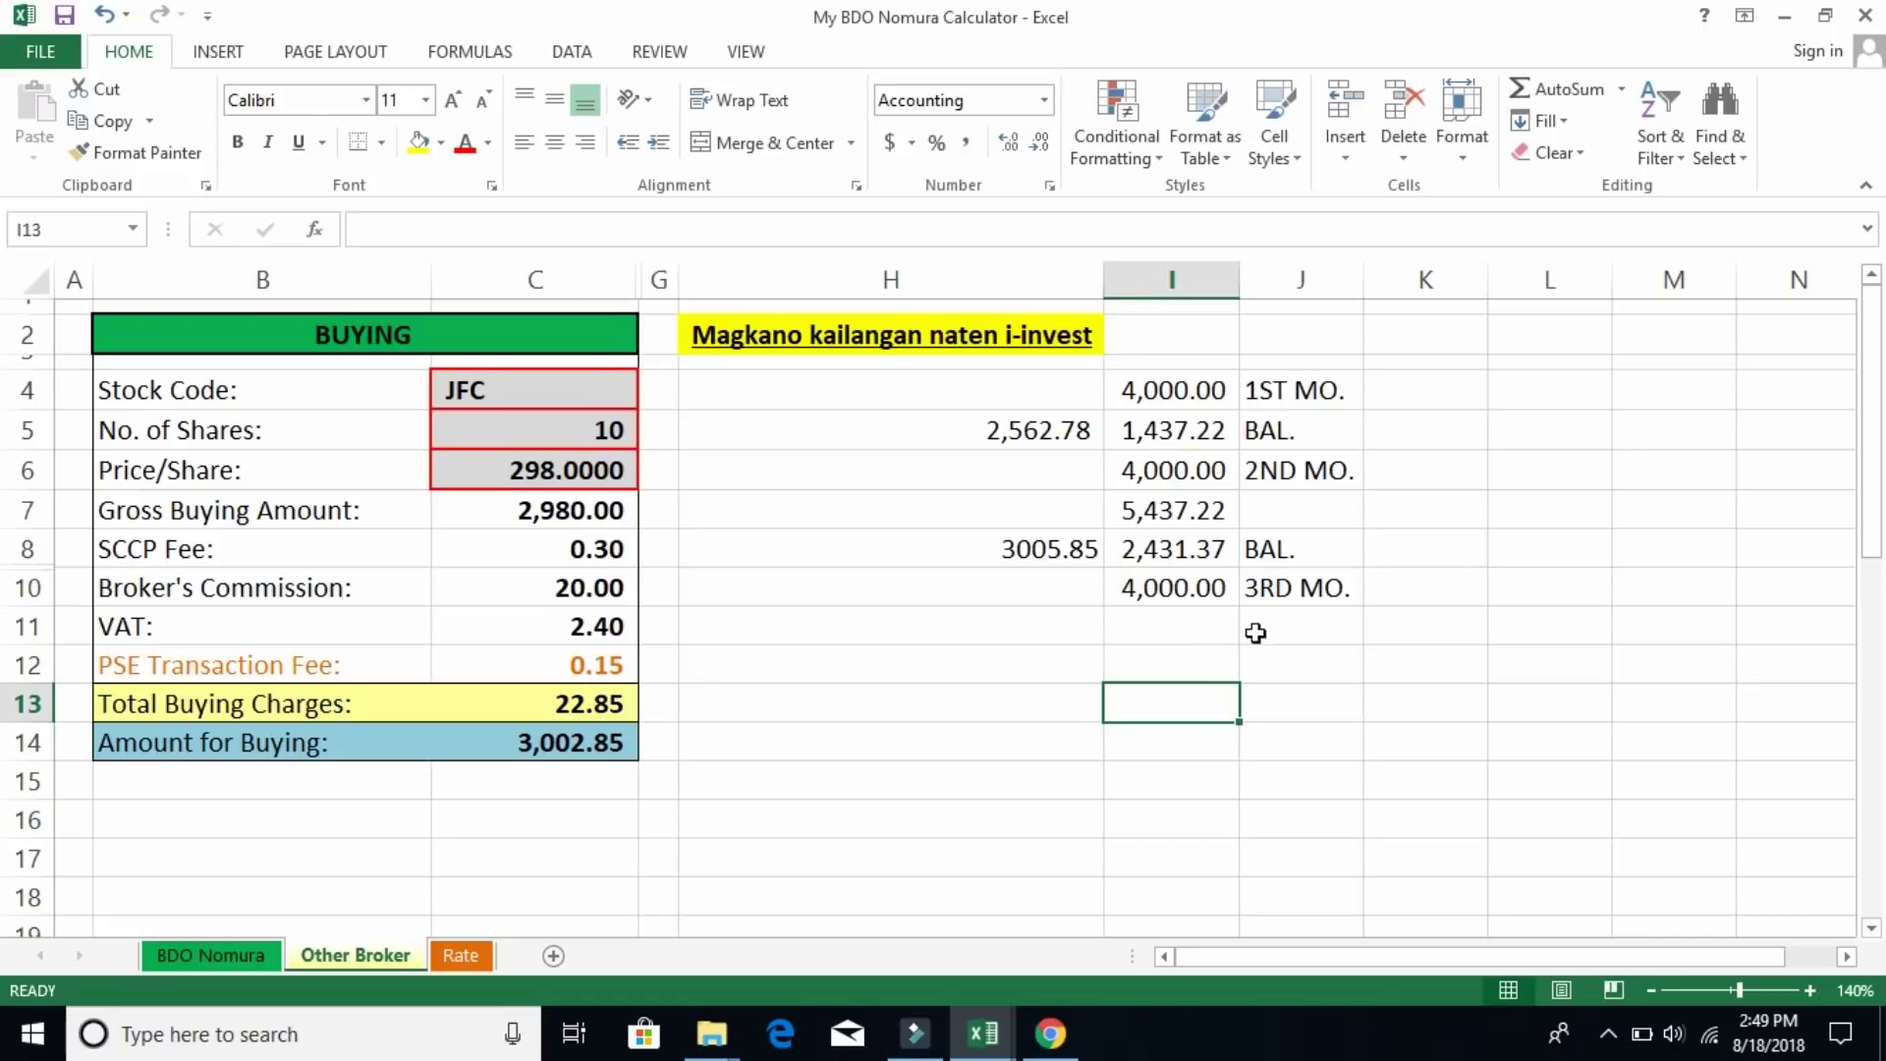
Label cell J11 "BAL." and enter the formula =I10+I8 in cell I11 beside it
click(1292, 618)
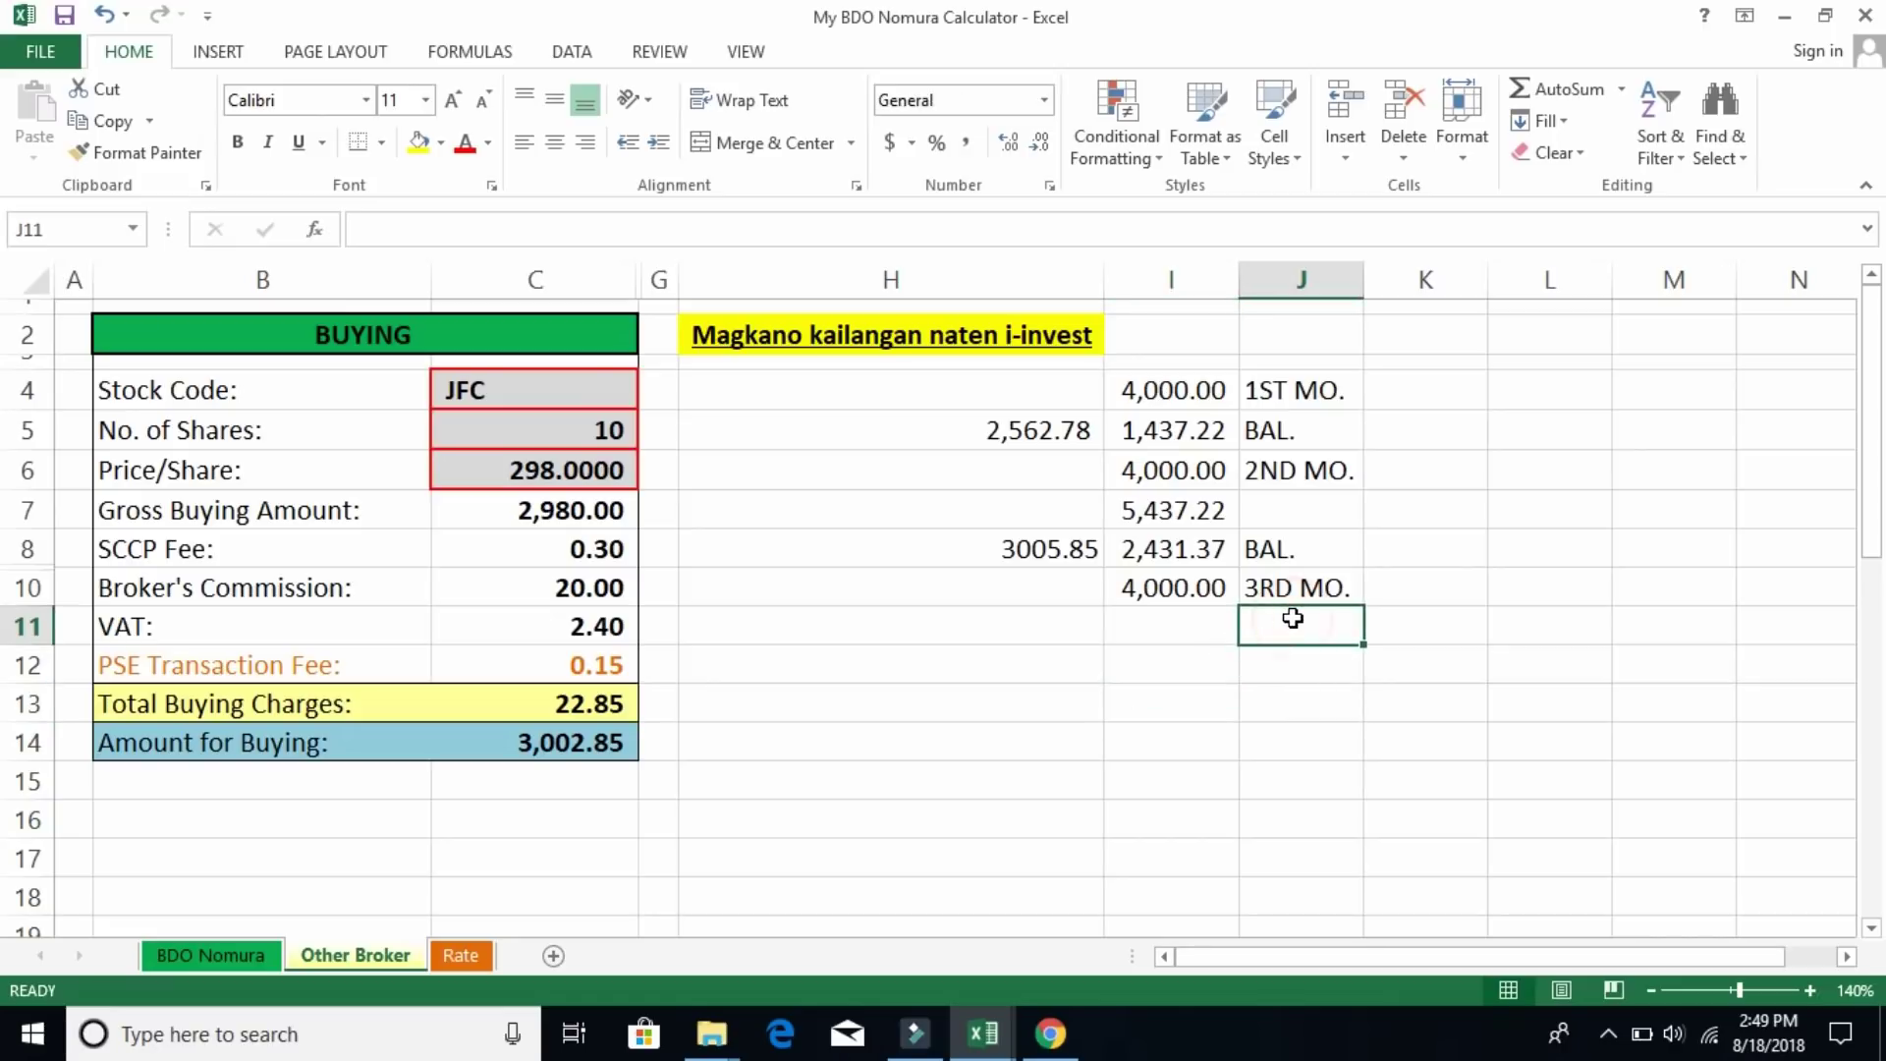
text(BAS)
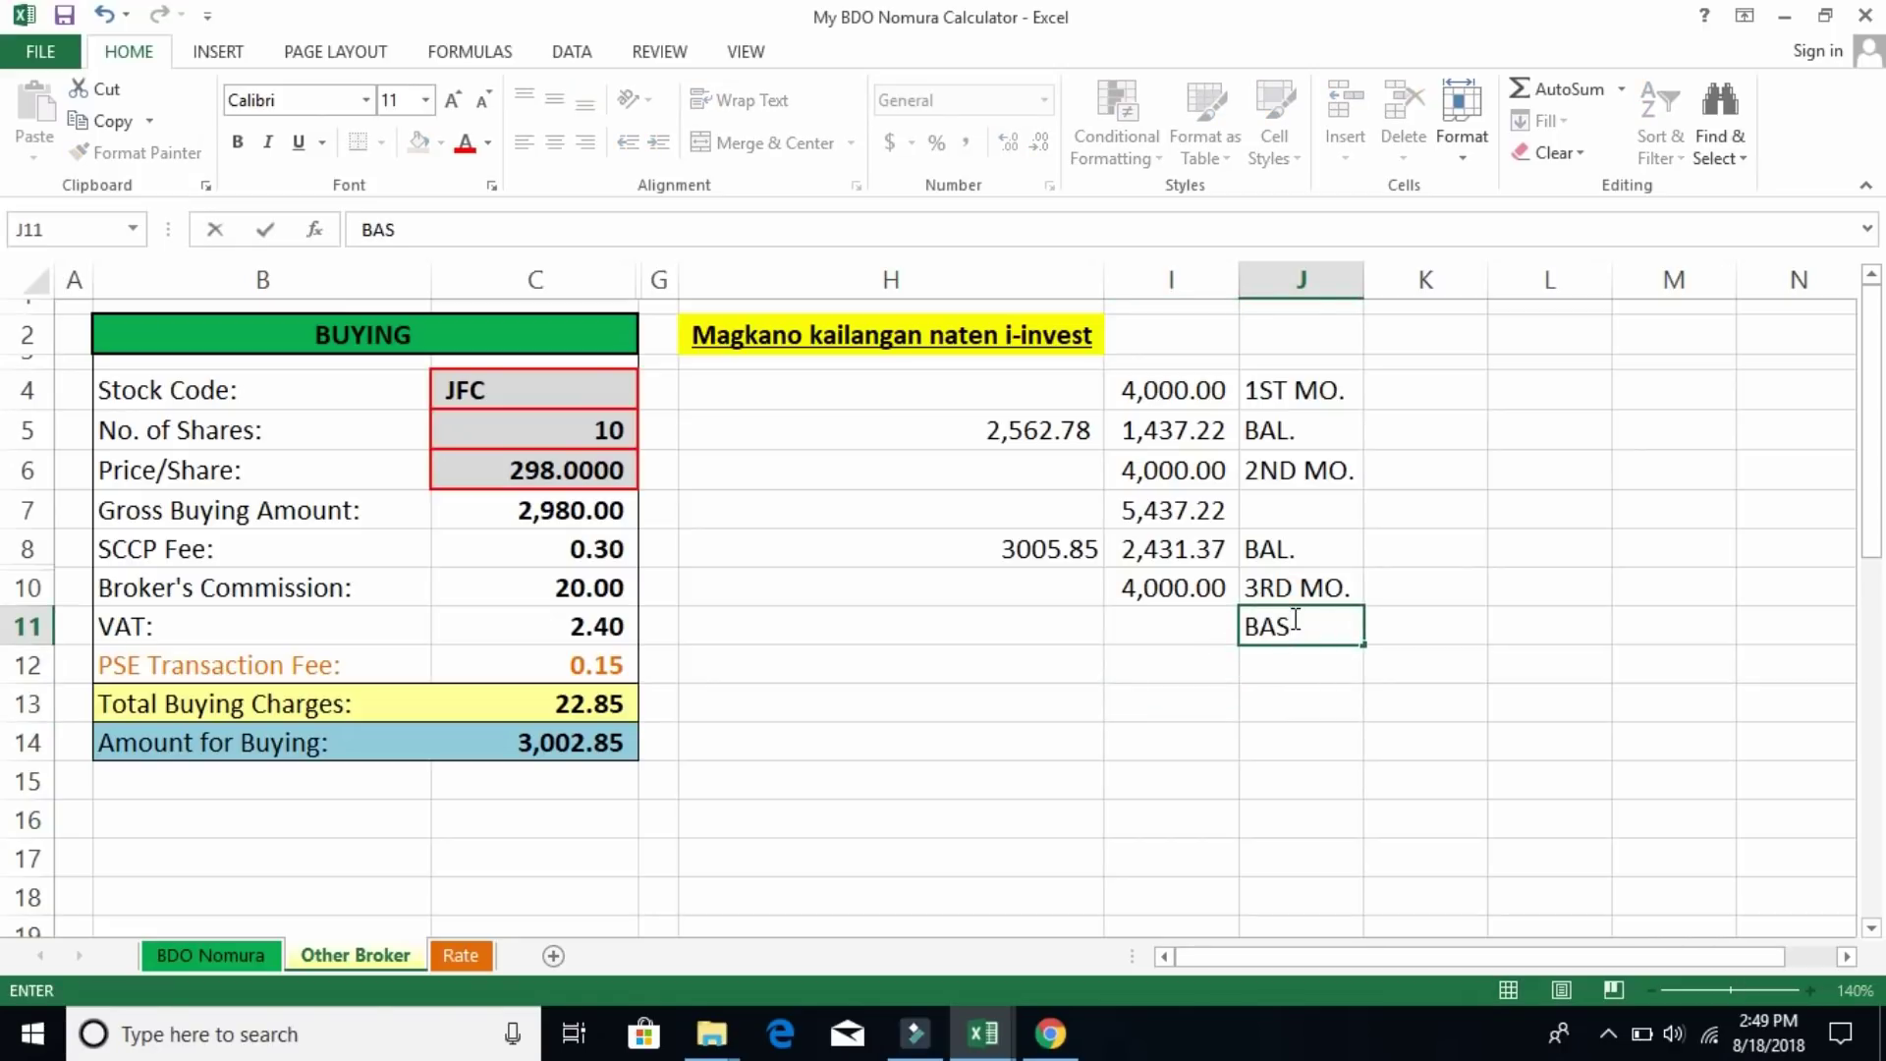
key(Return)
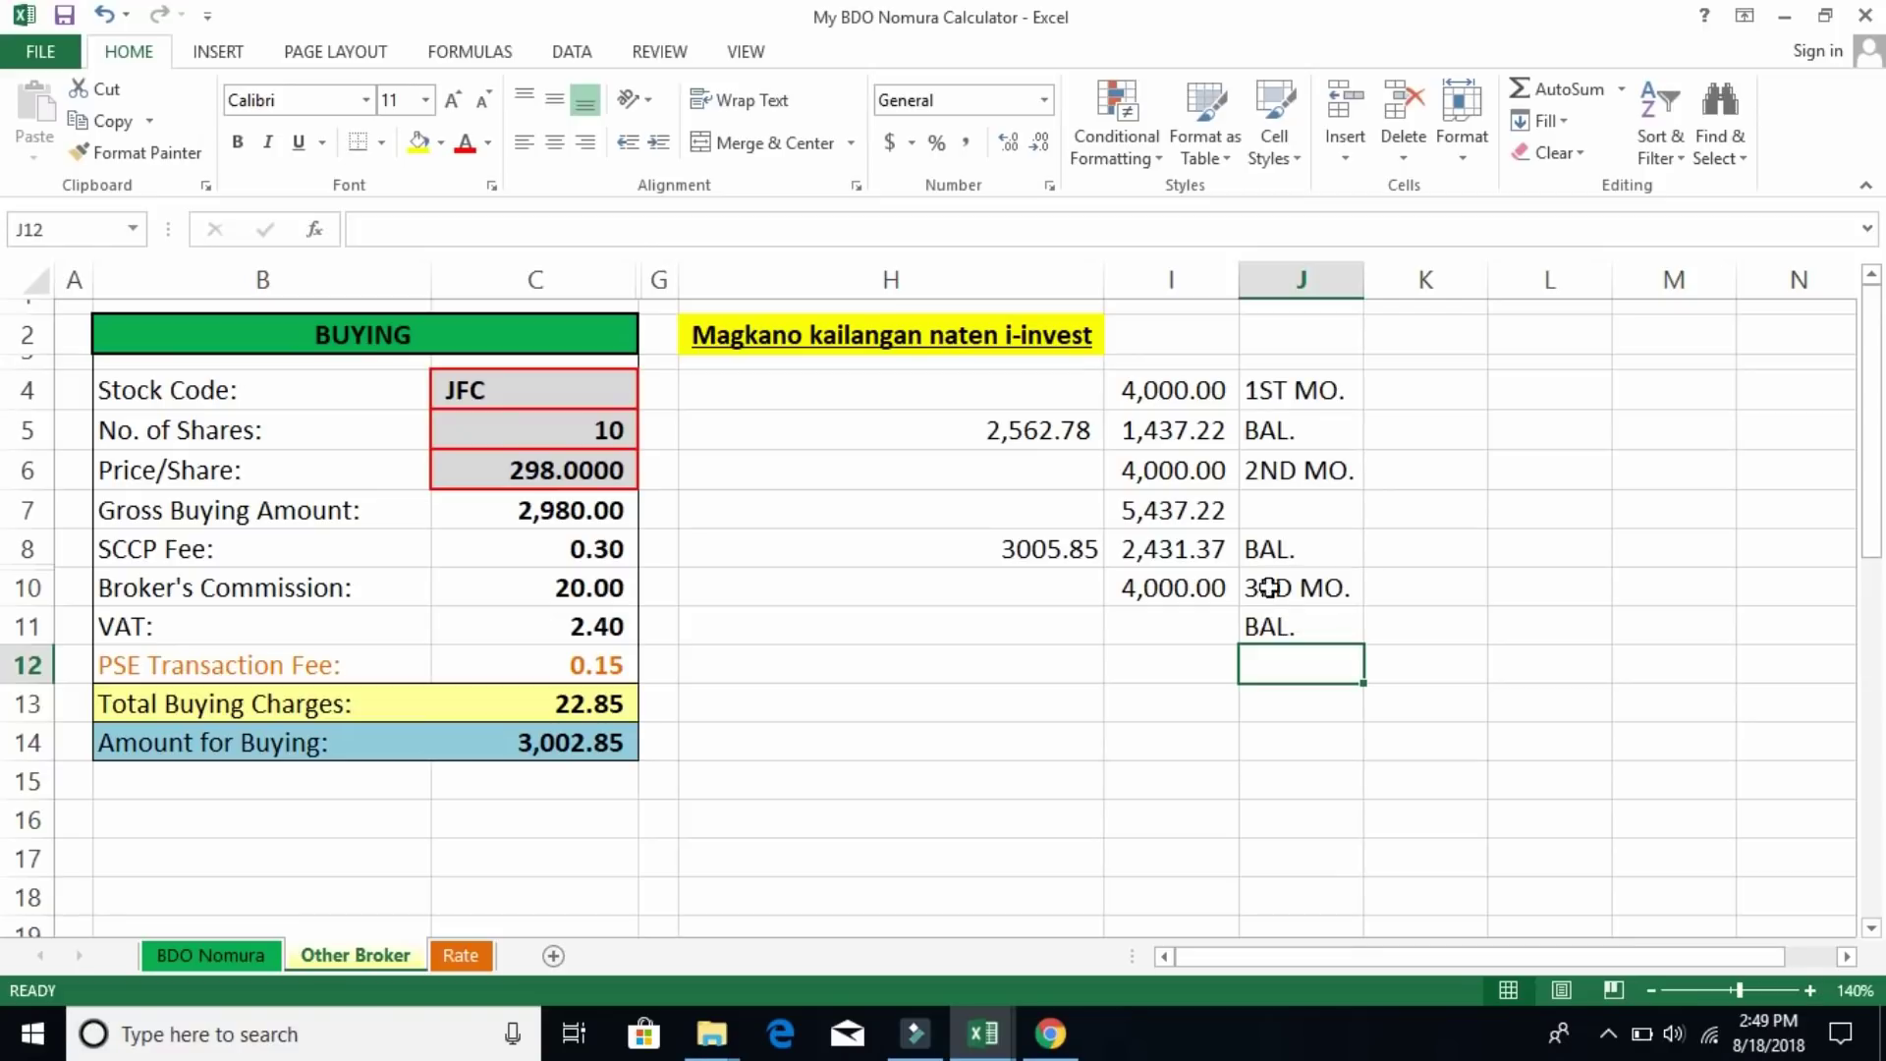
click(1159, 620)
text(=)
key(Up)
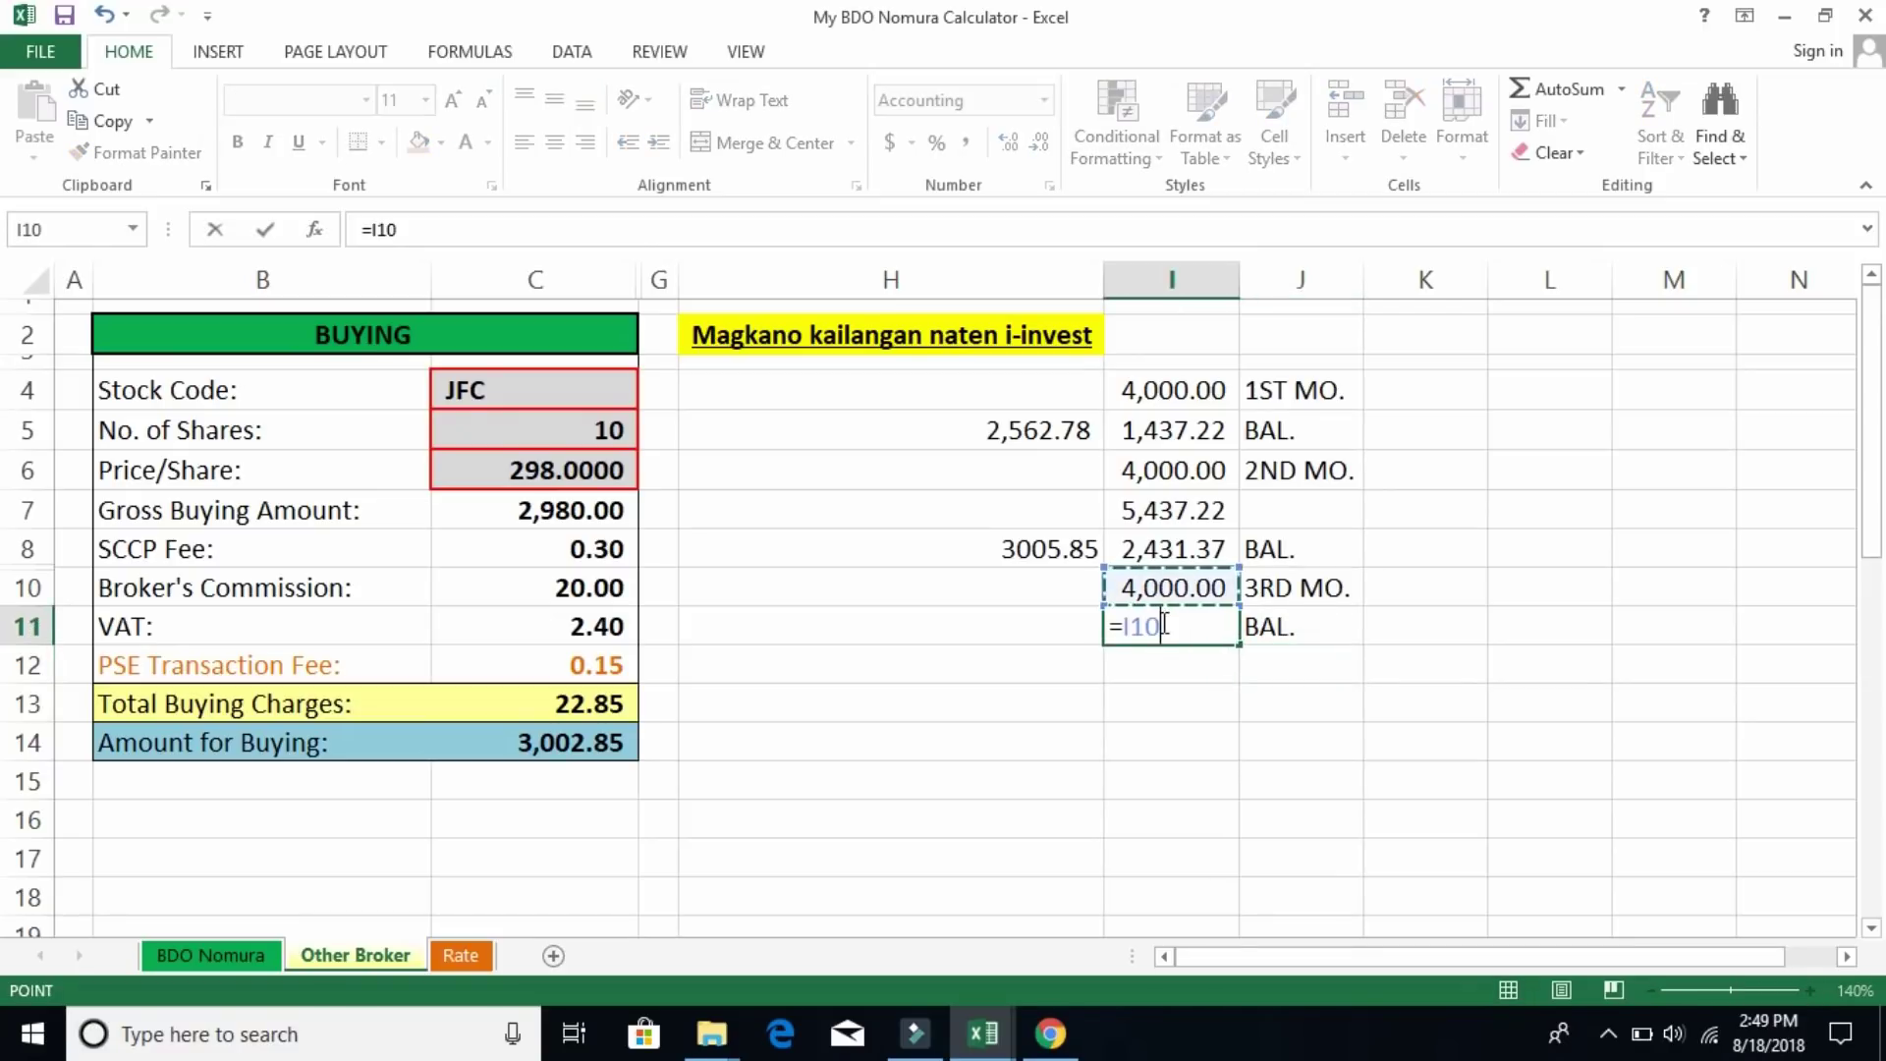
text(+)
key(Up)
key(Up)
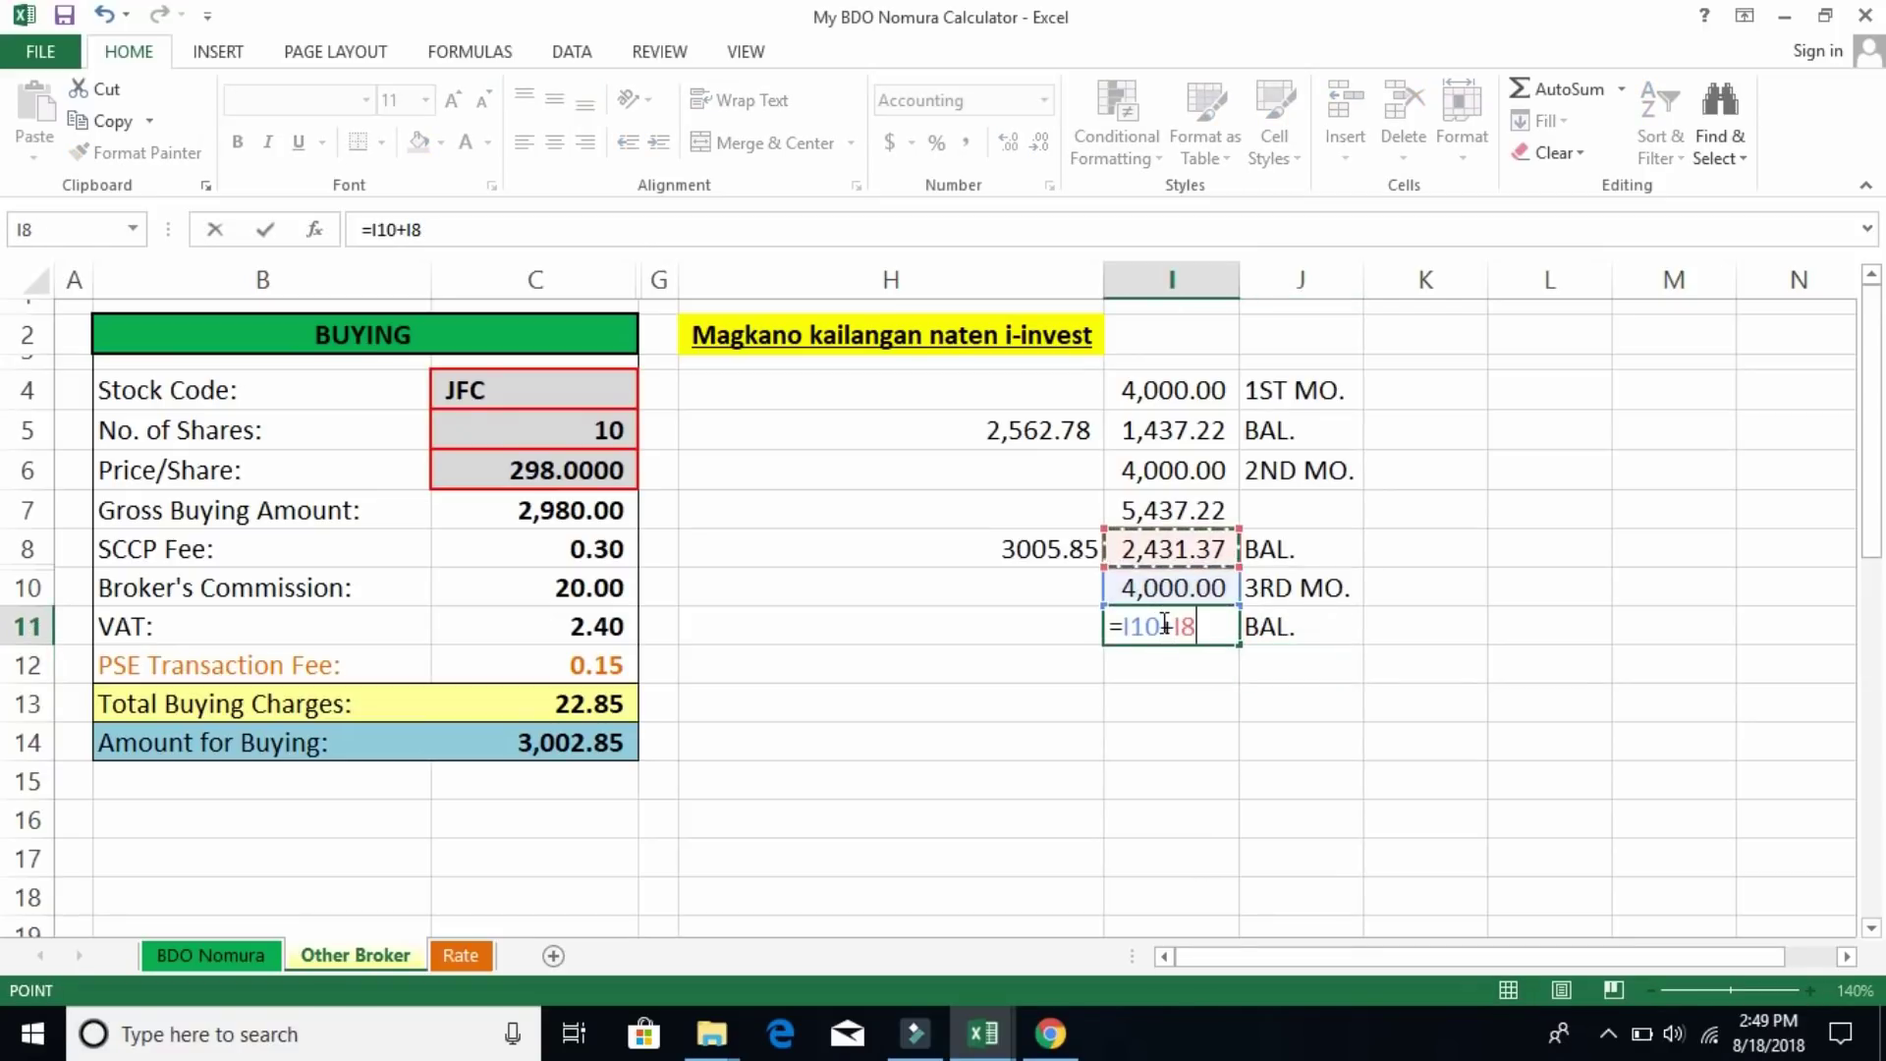
key(Return)
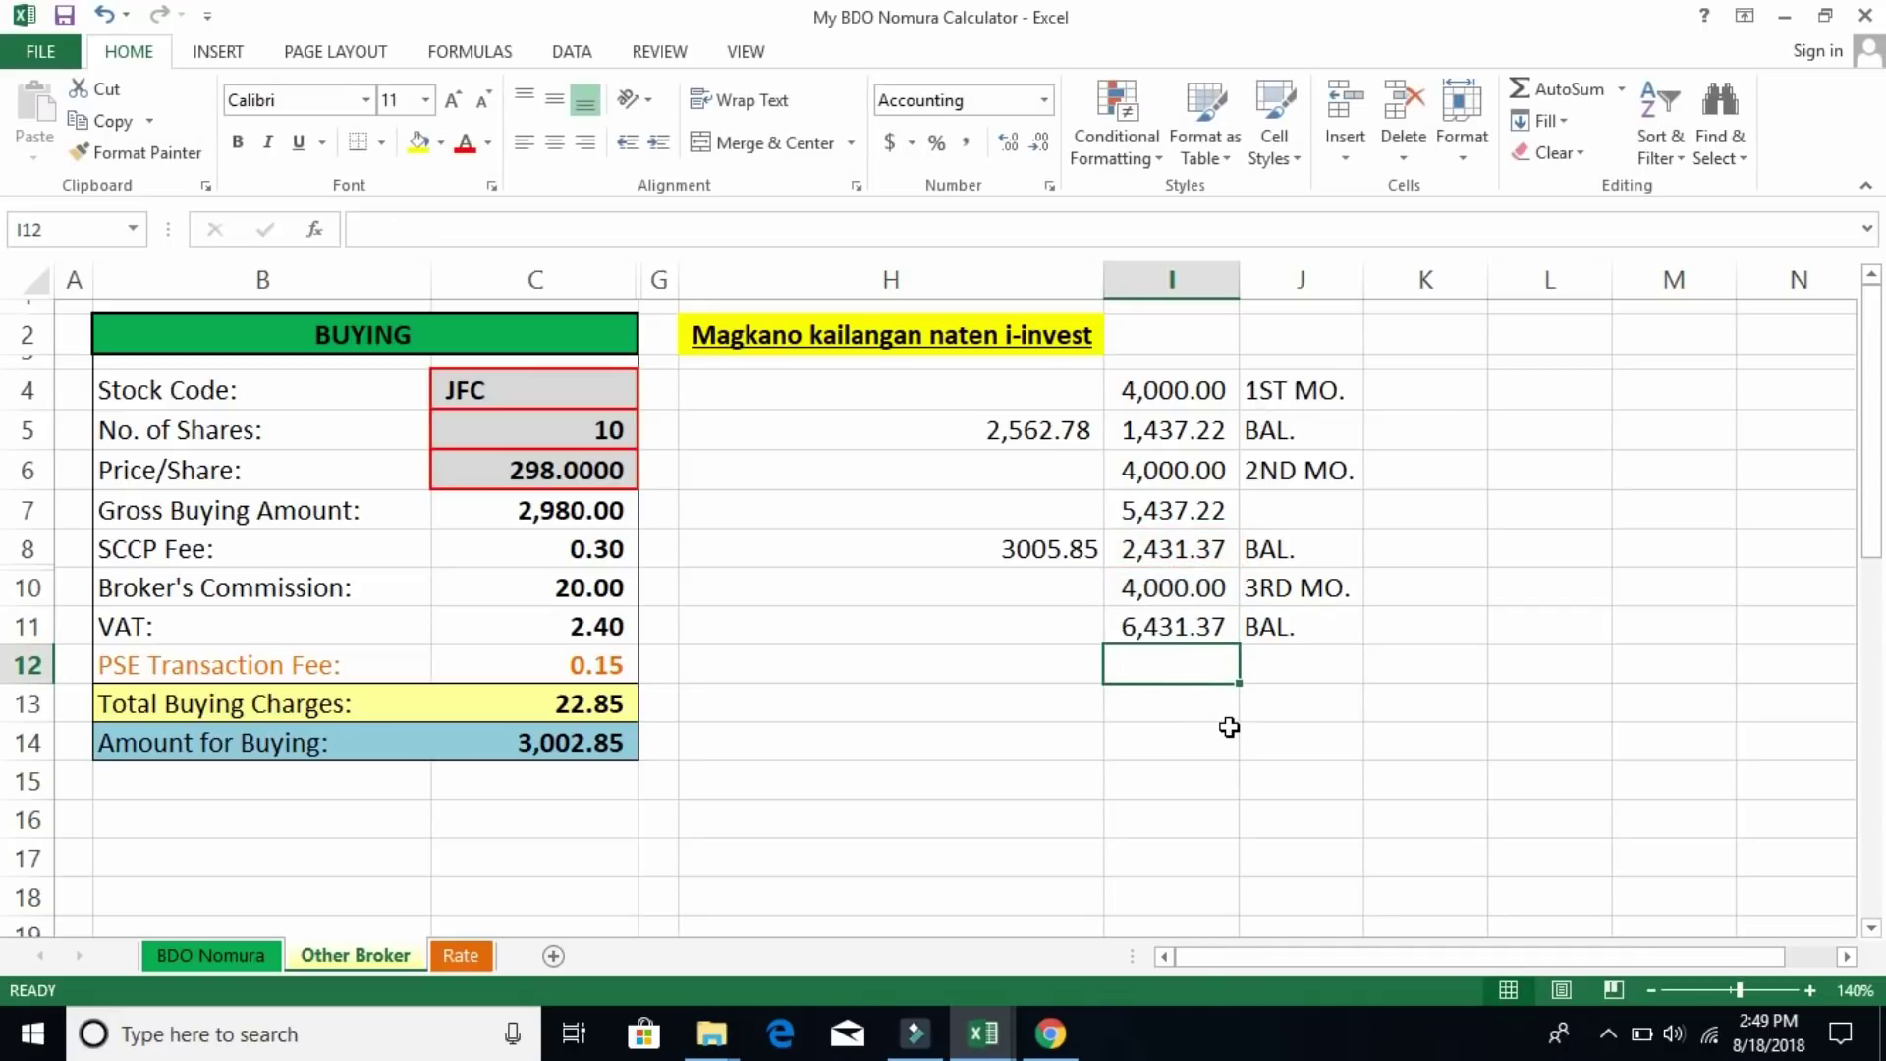
Switch to the JFC chart in Chrome and examine the share price at the moving-average cross in late July 2018
click(1050, 1033)
drag(1382, 692, 976, 687)
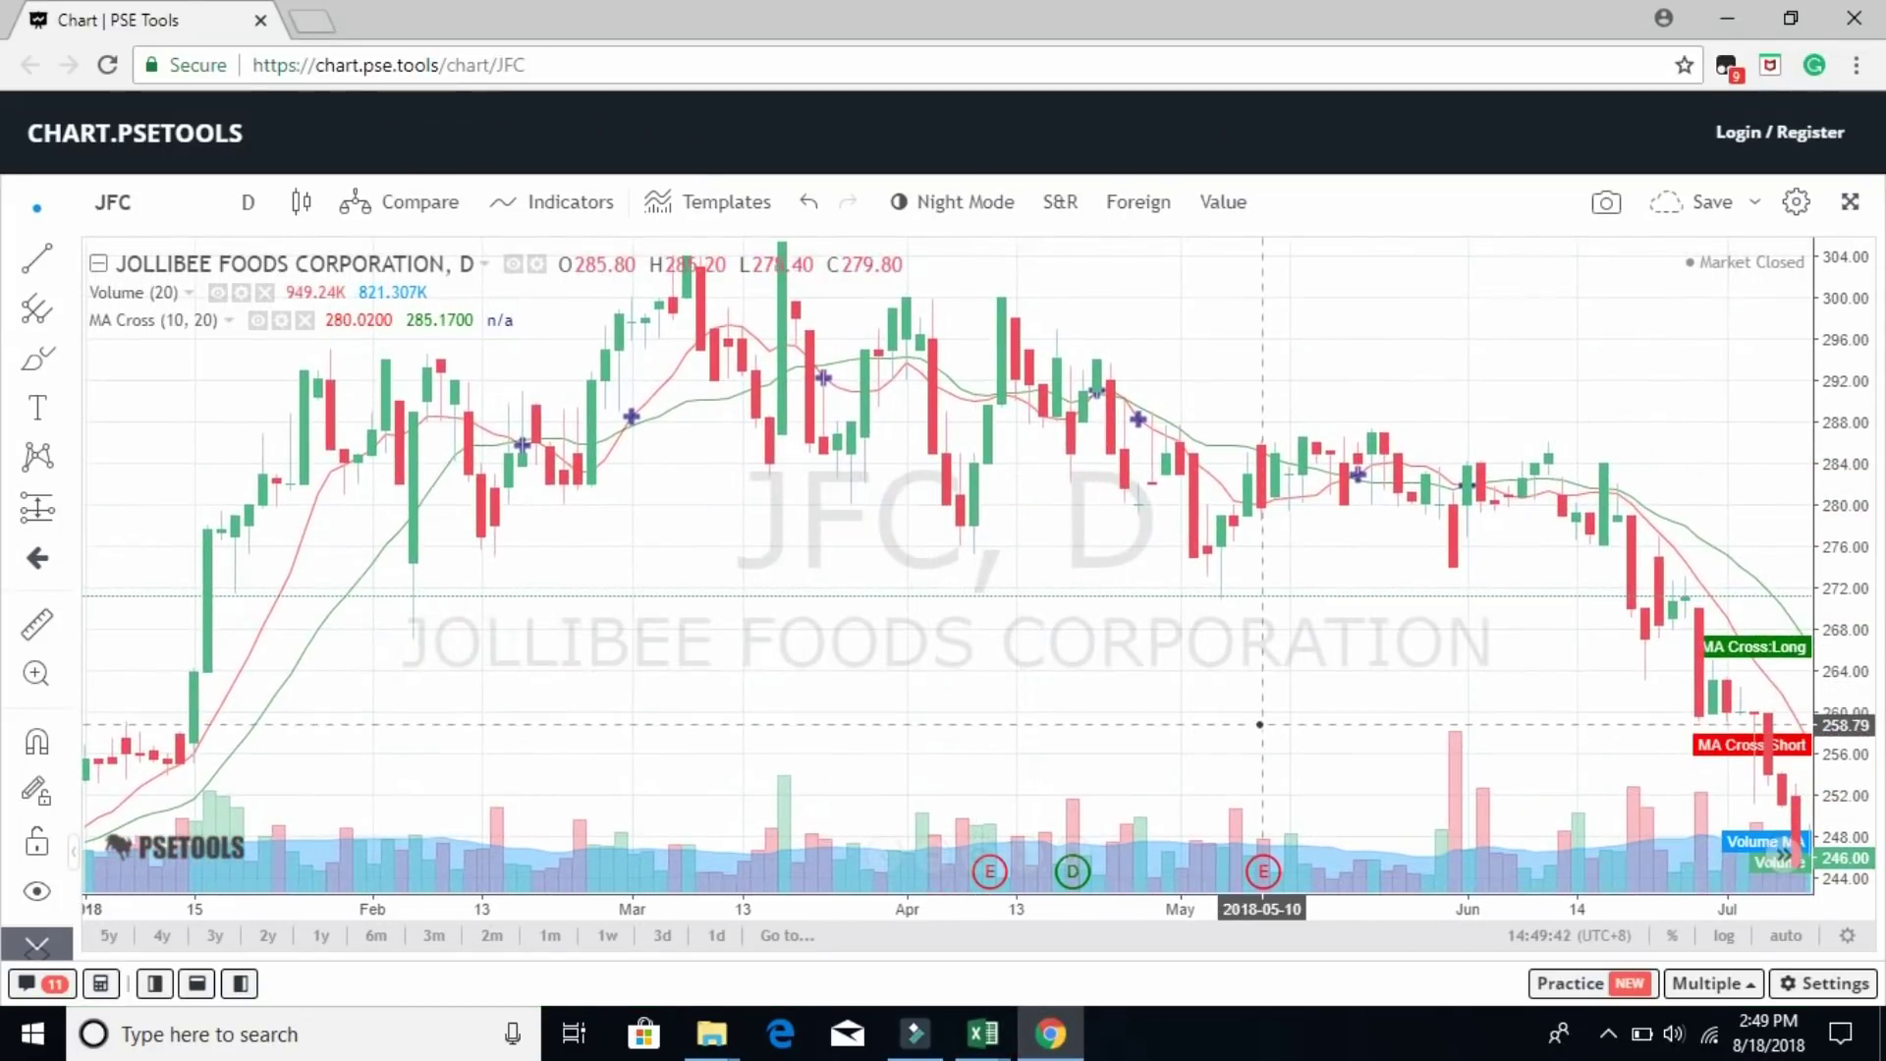
drag(1258, 720, 1001, 623)
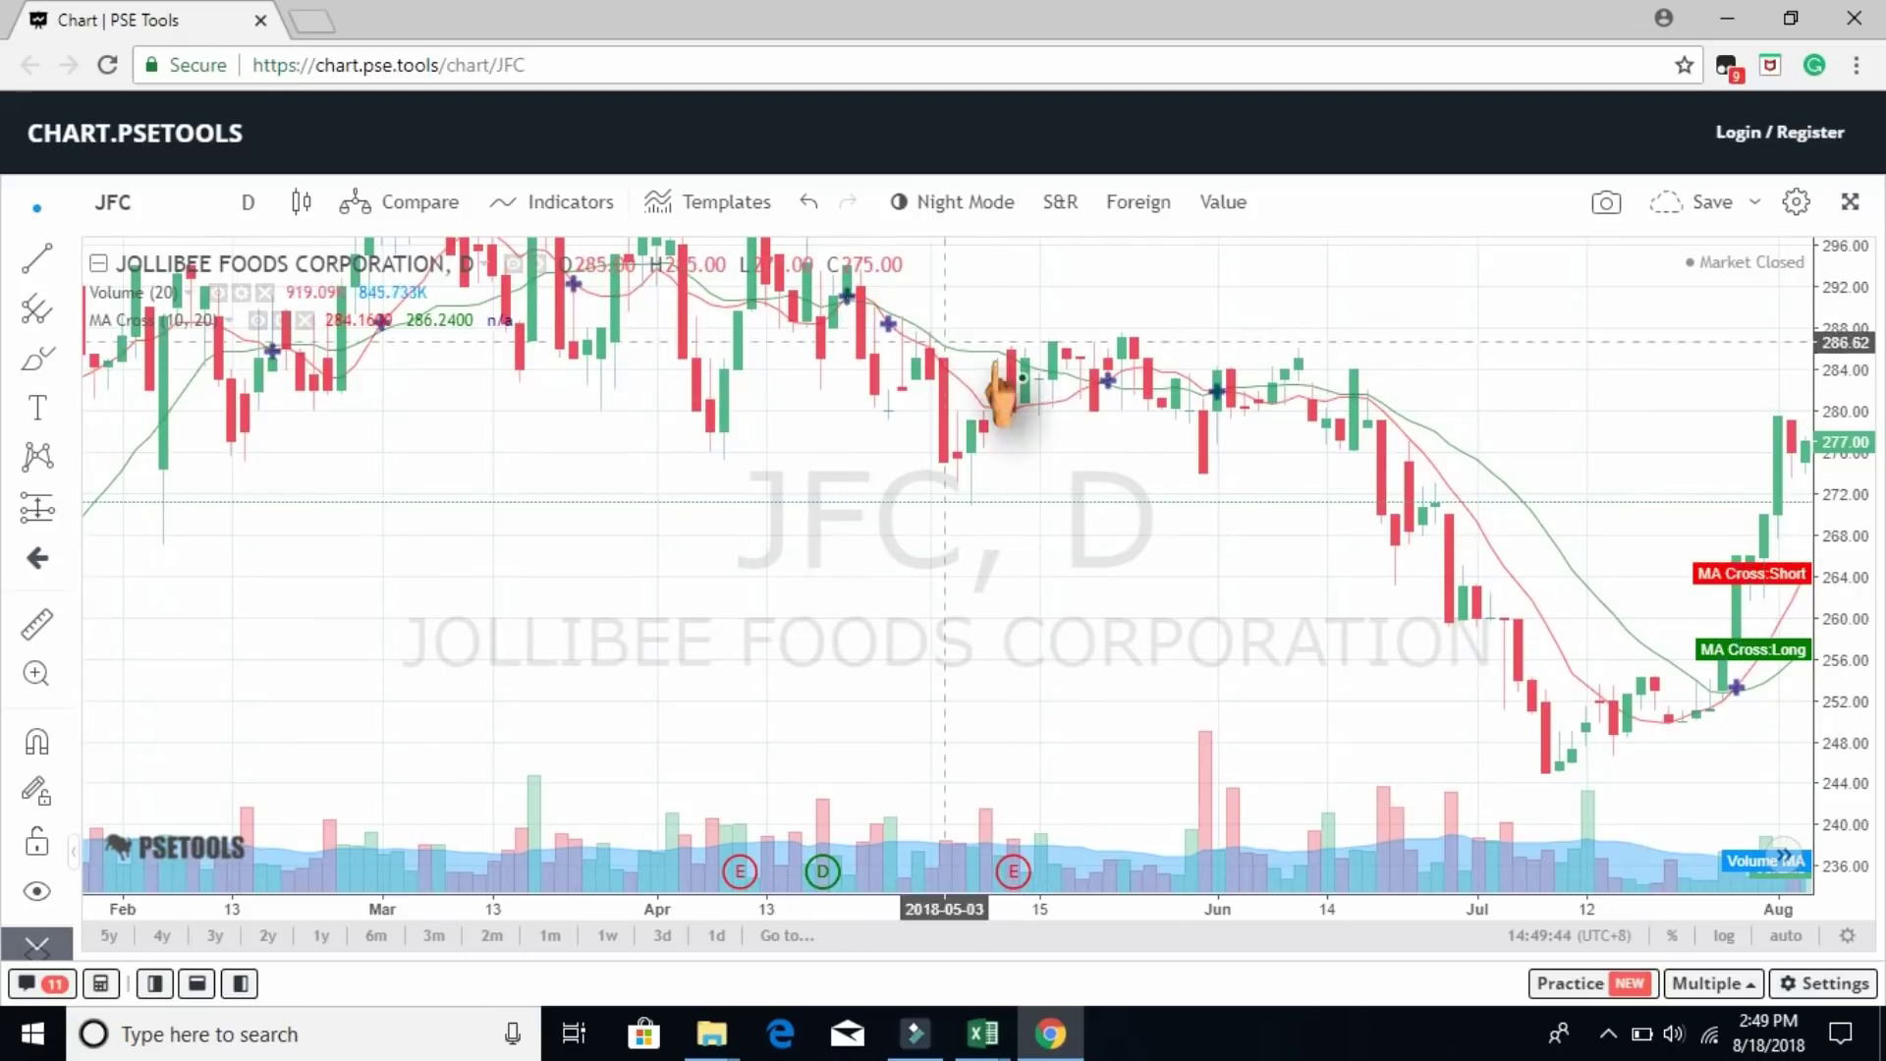
drag(1262, 462, 941, 629)
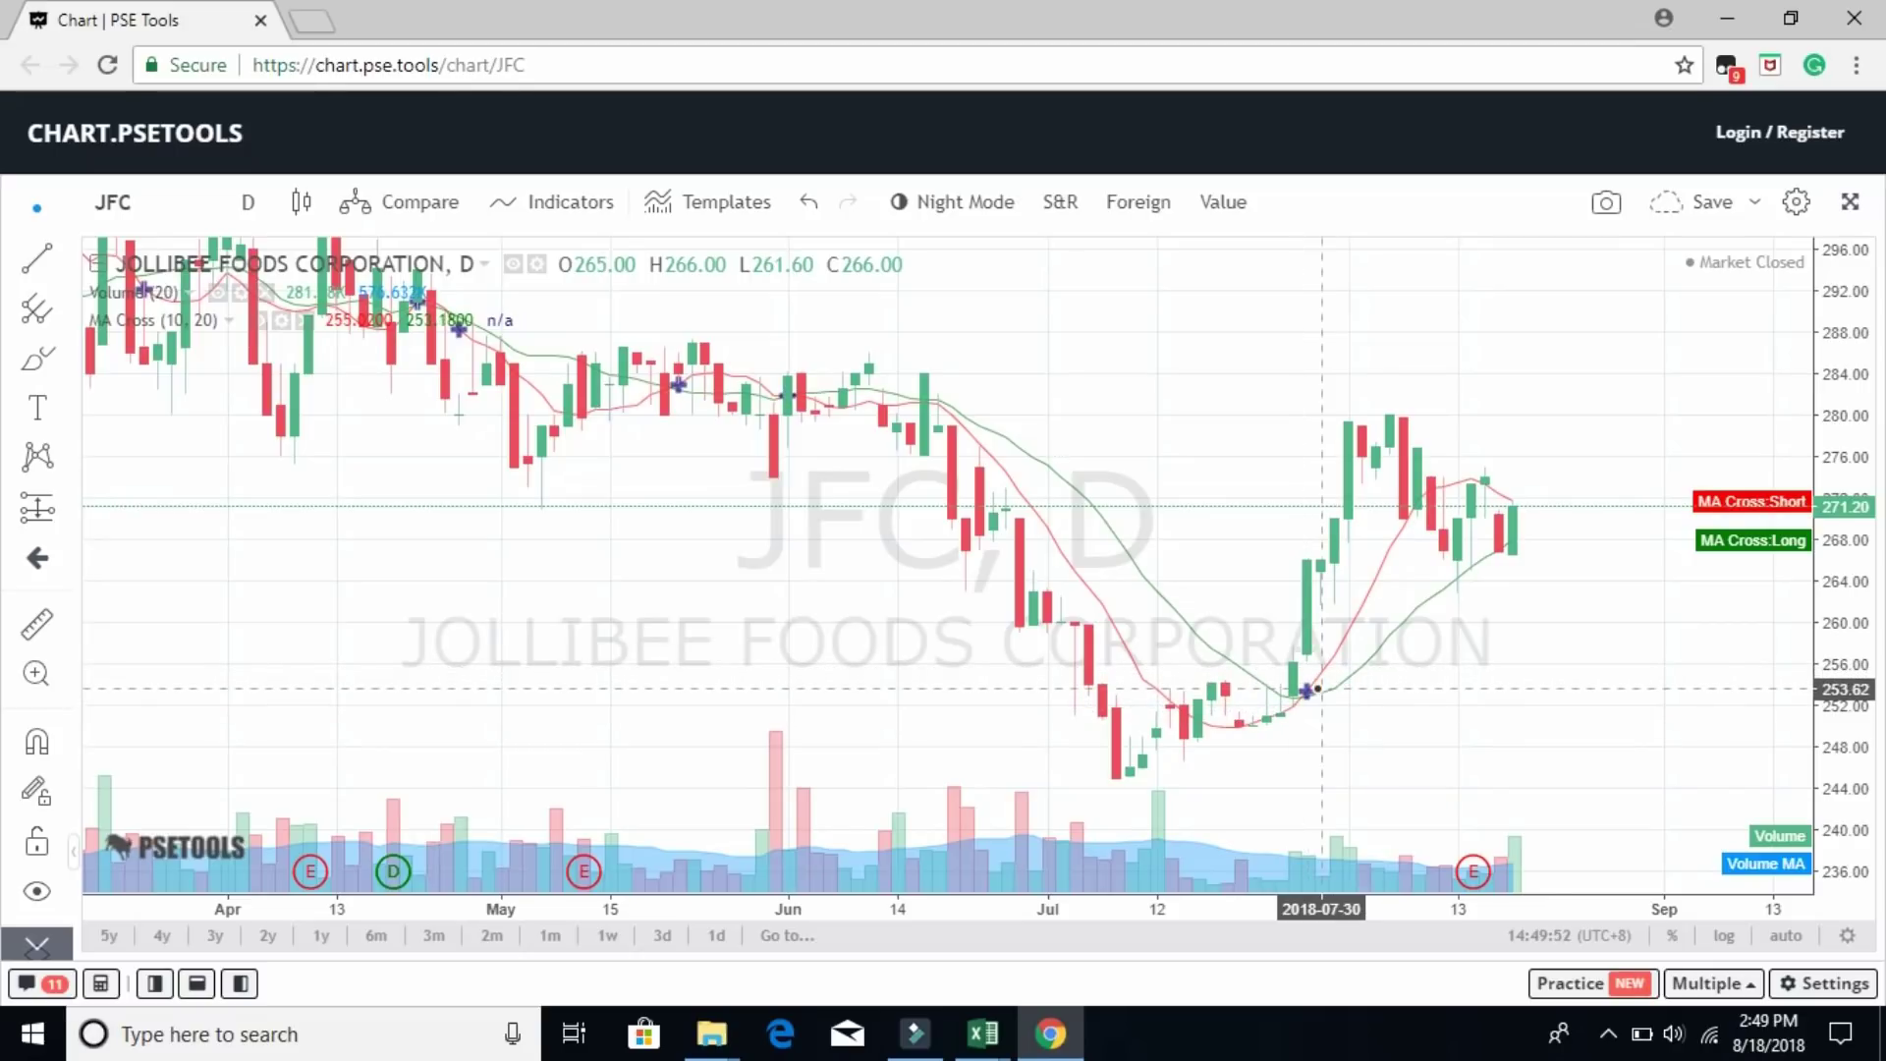
Check the lot size for the 200 to 499.80 price range in the Board lot workbook in Excel, and return to the Chrome chart
click(983, 1033)
click(896, 946)
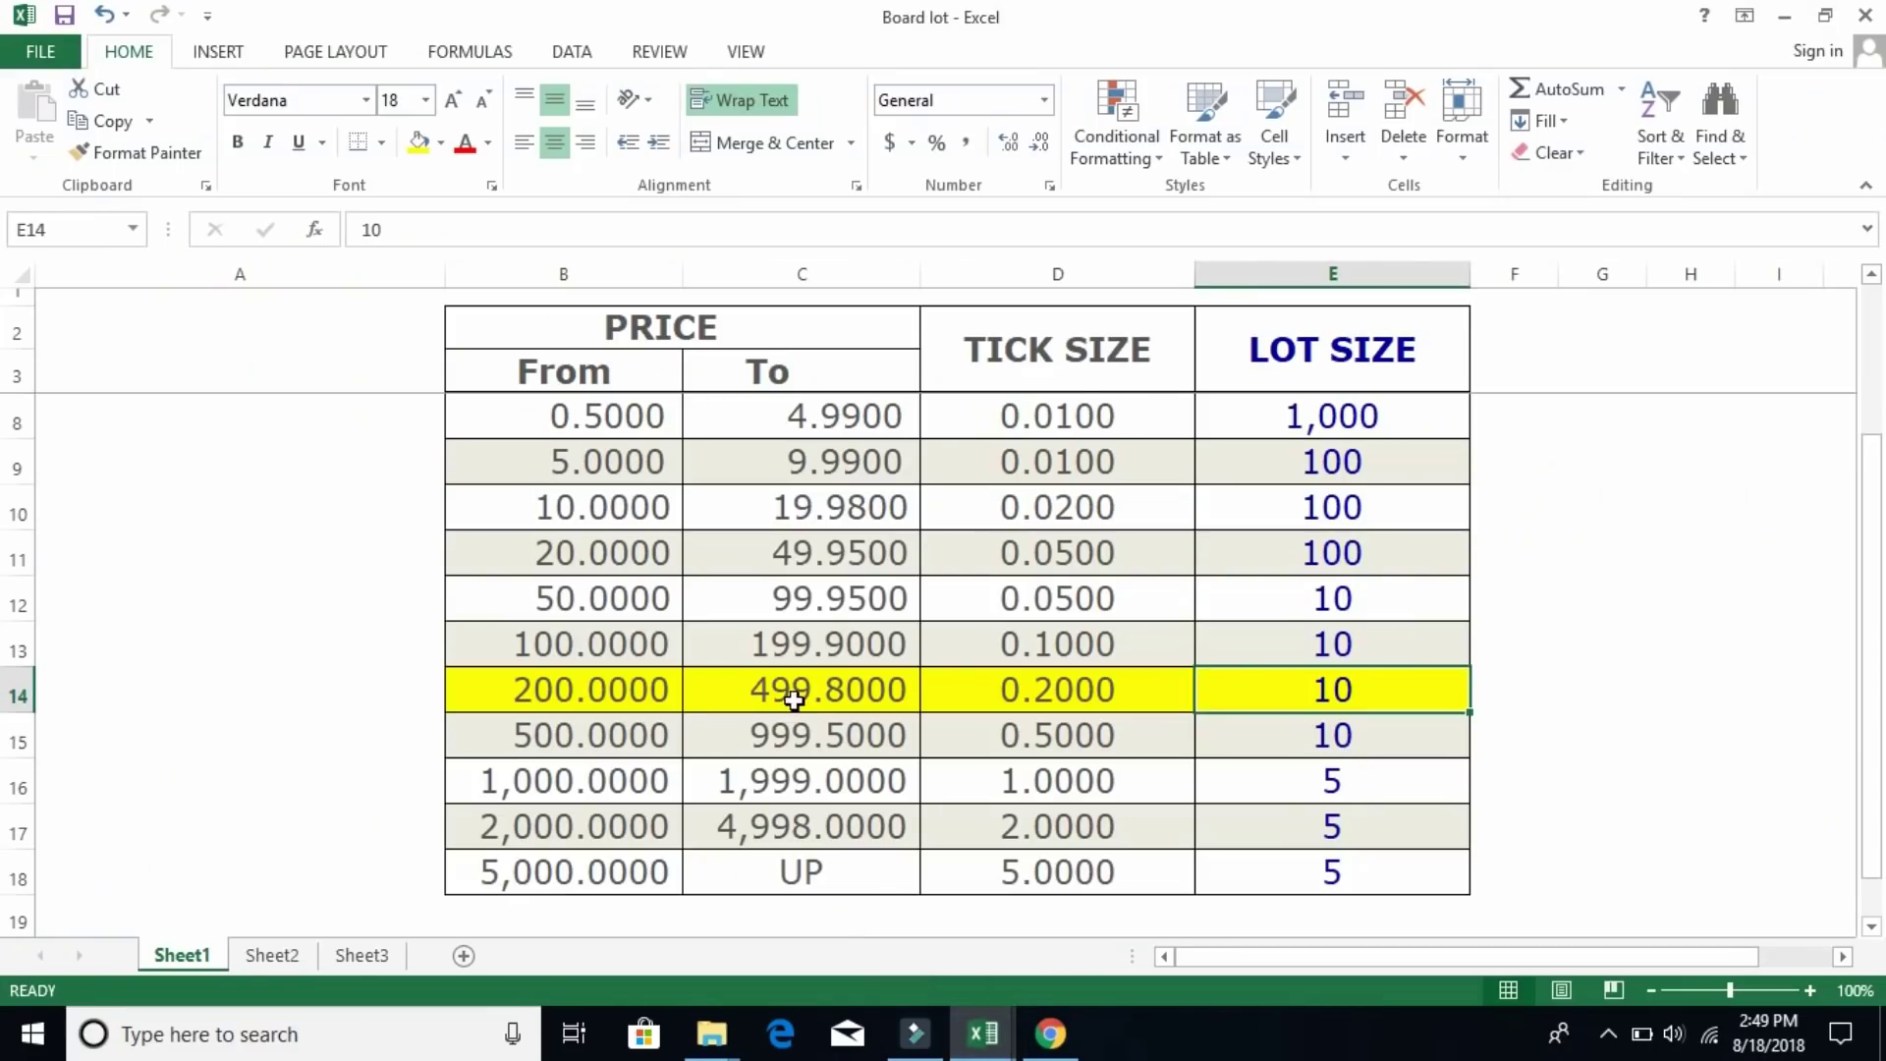
click(1050, 1033)
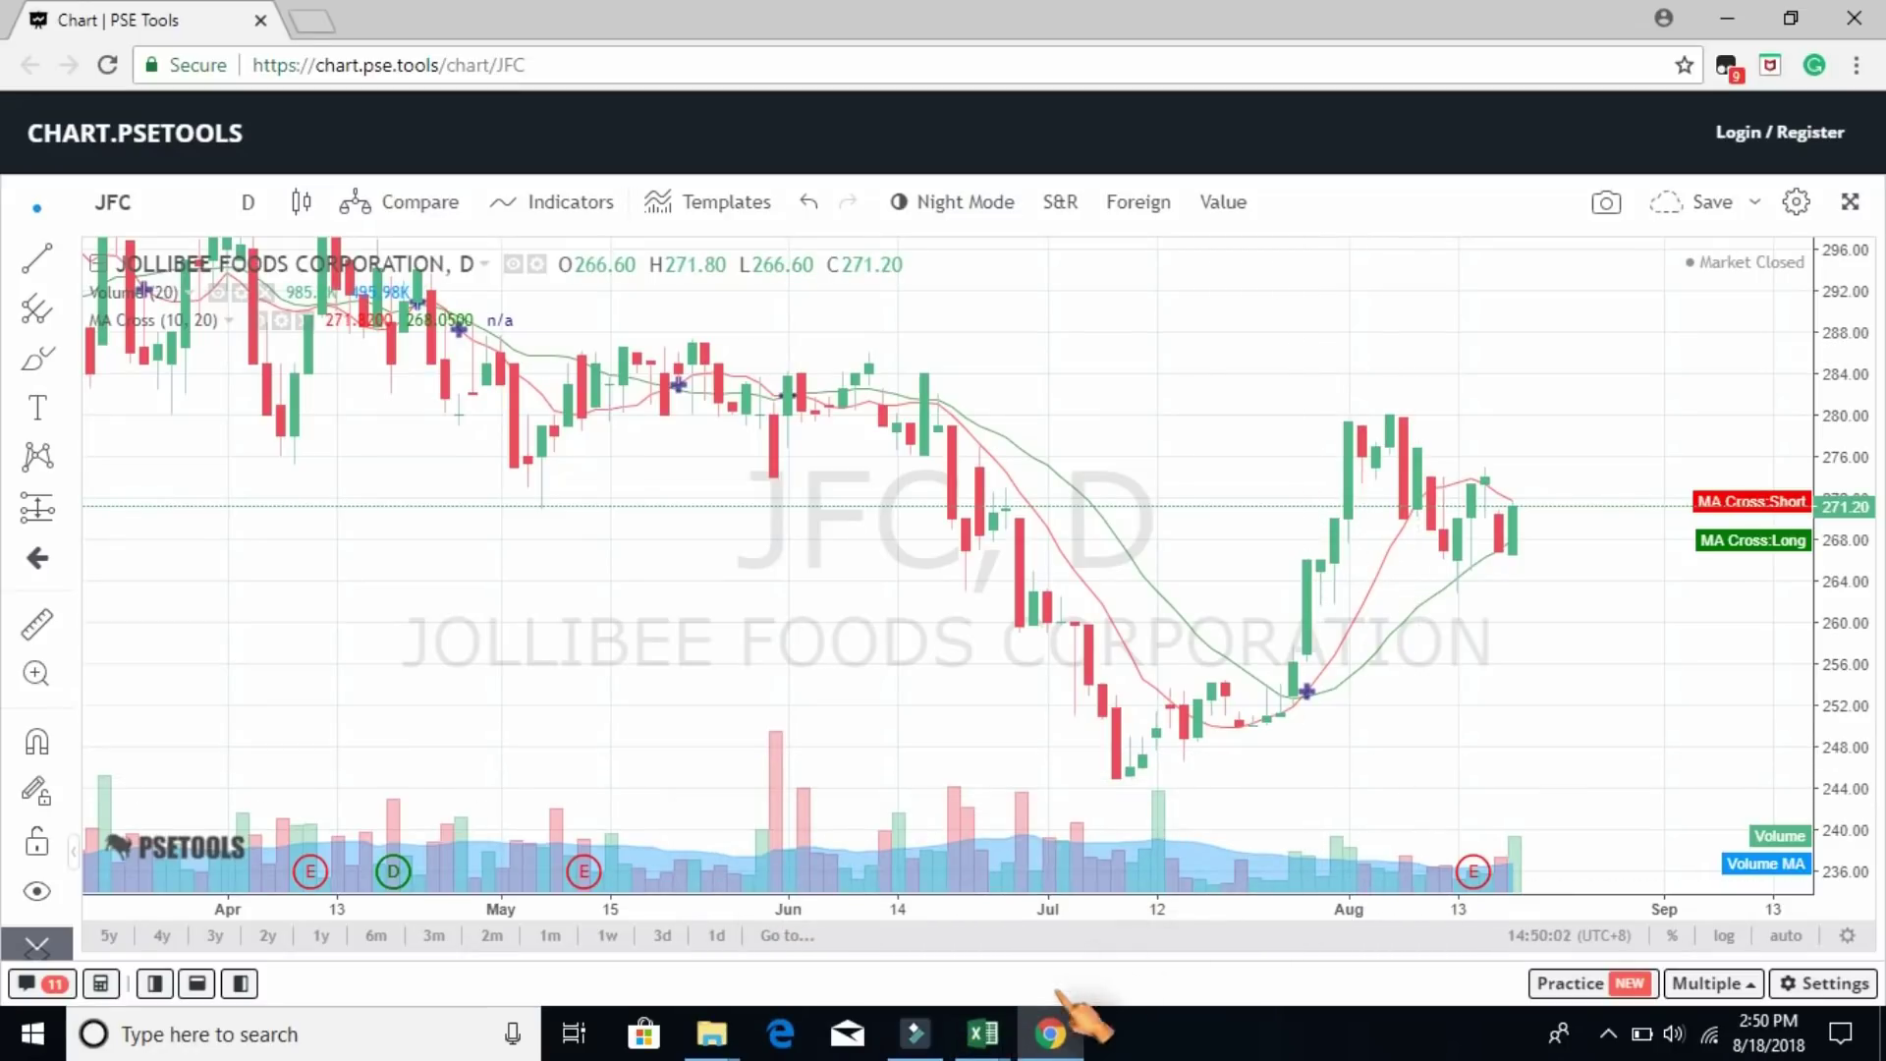
Switch to the My BDO Nomura Calculator workbook in Excel, set the price per share in C6 to 266, and check the buying amount against I11
mouse_move(982, 1031)
click(1145, 948)
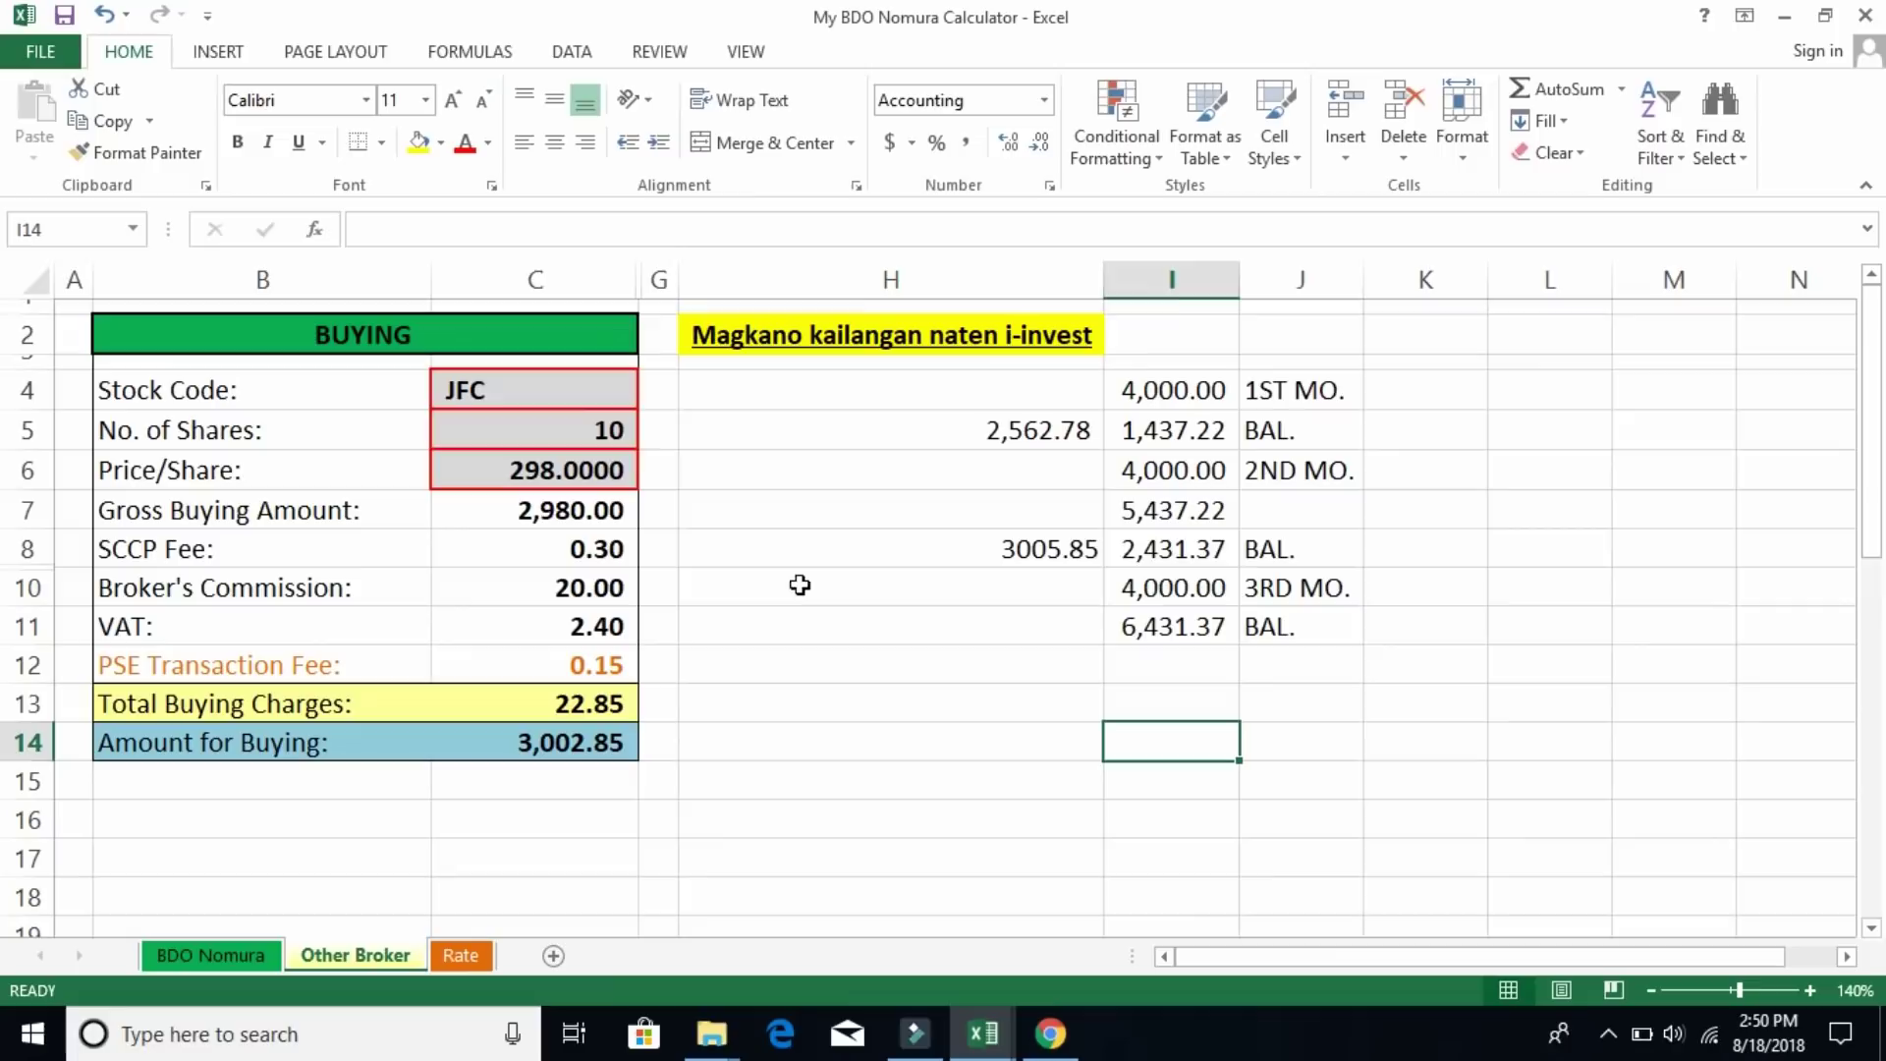
click(576, 478)
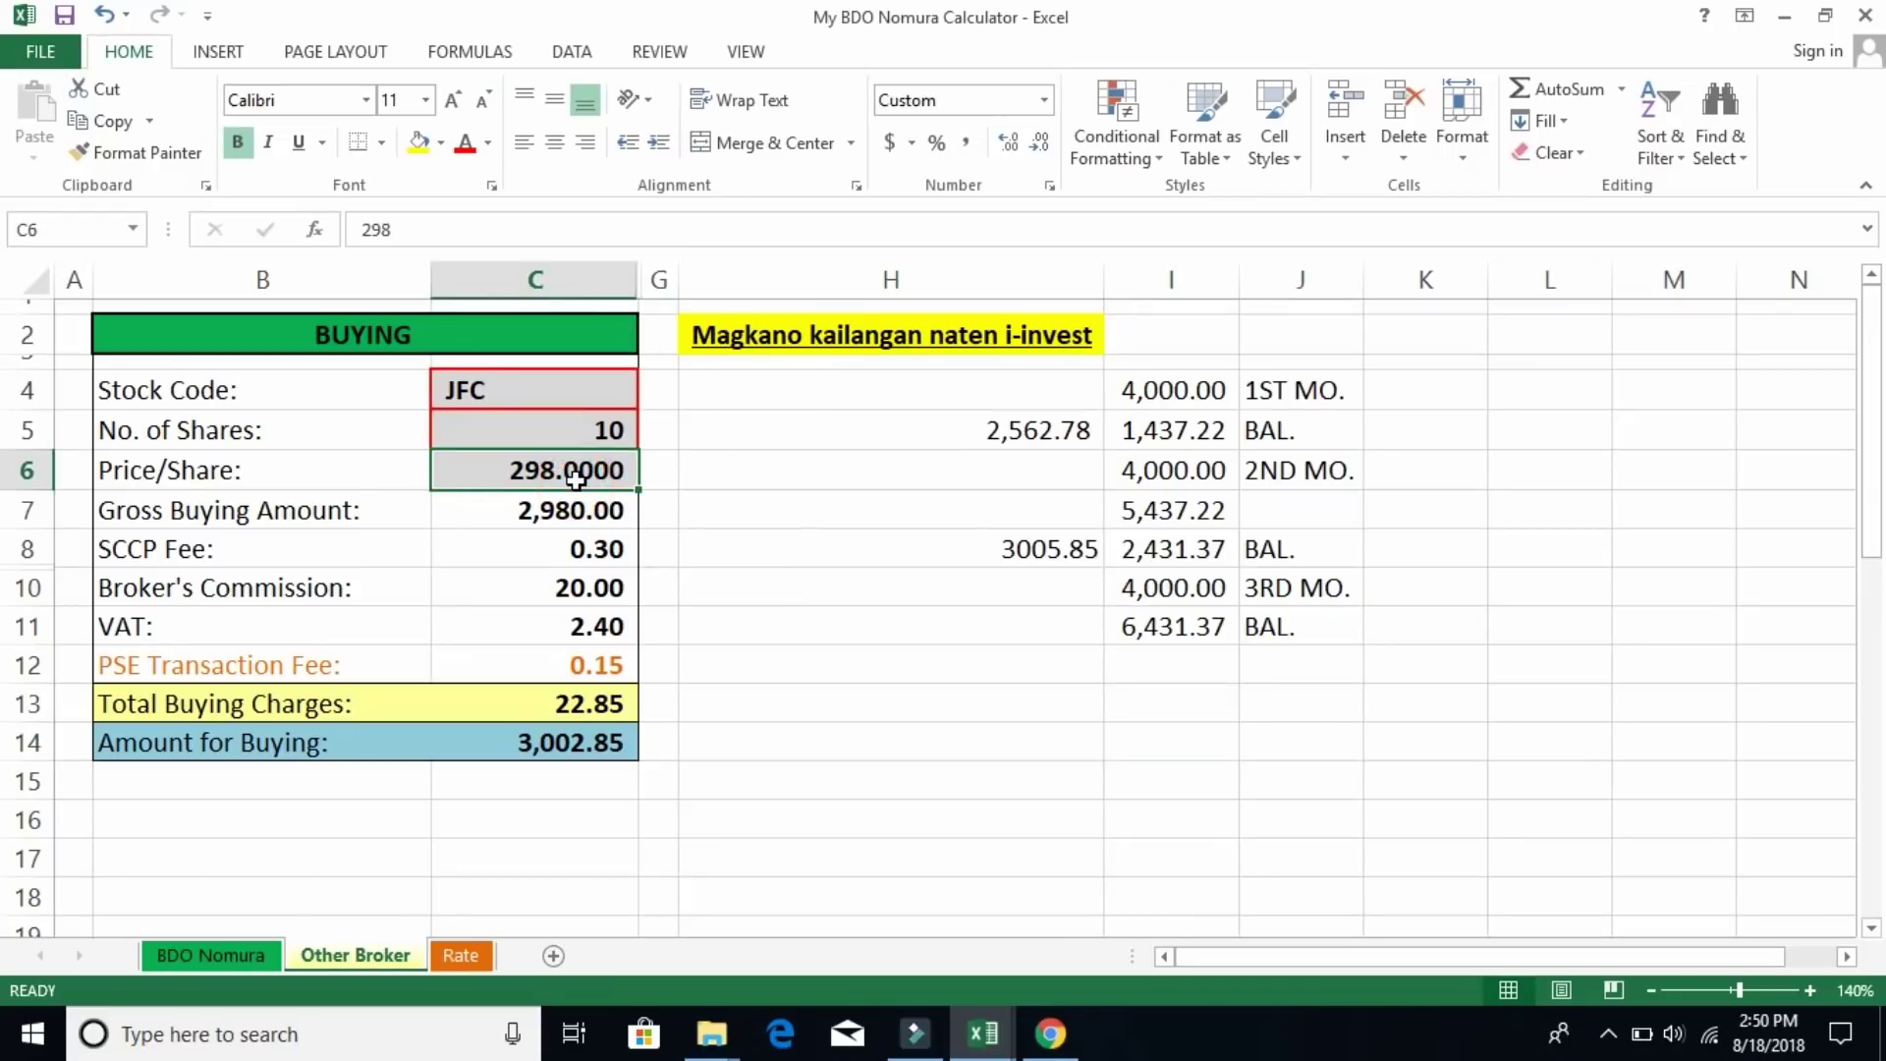
text(266)
key(Return)
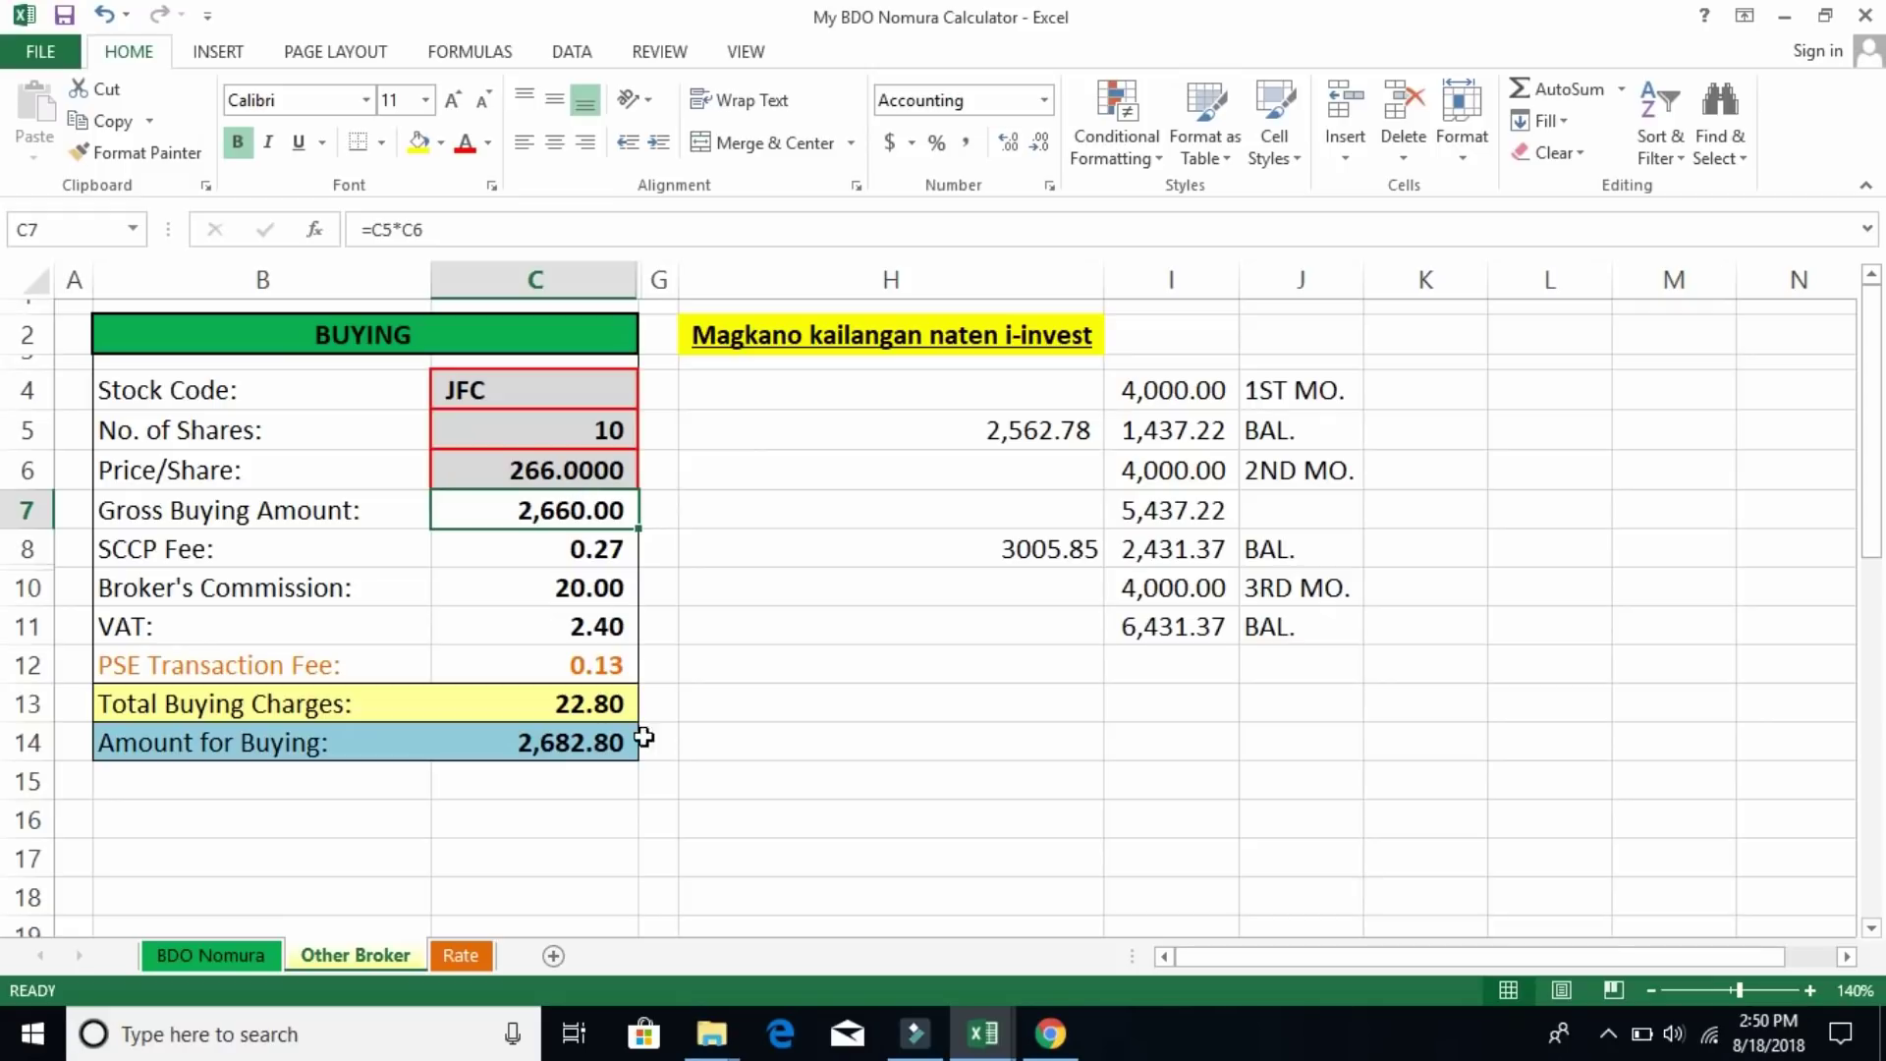
click(1168, 638)
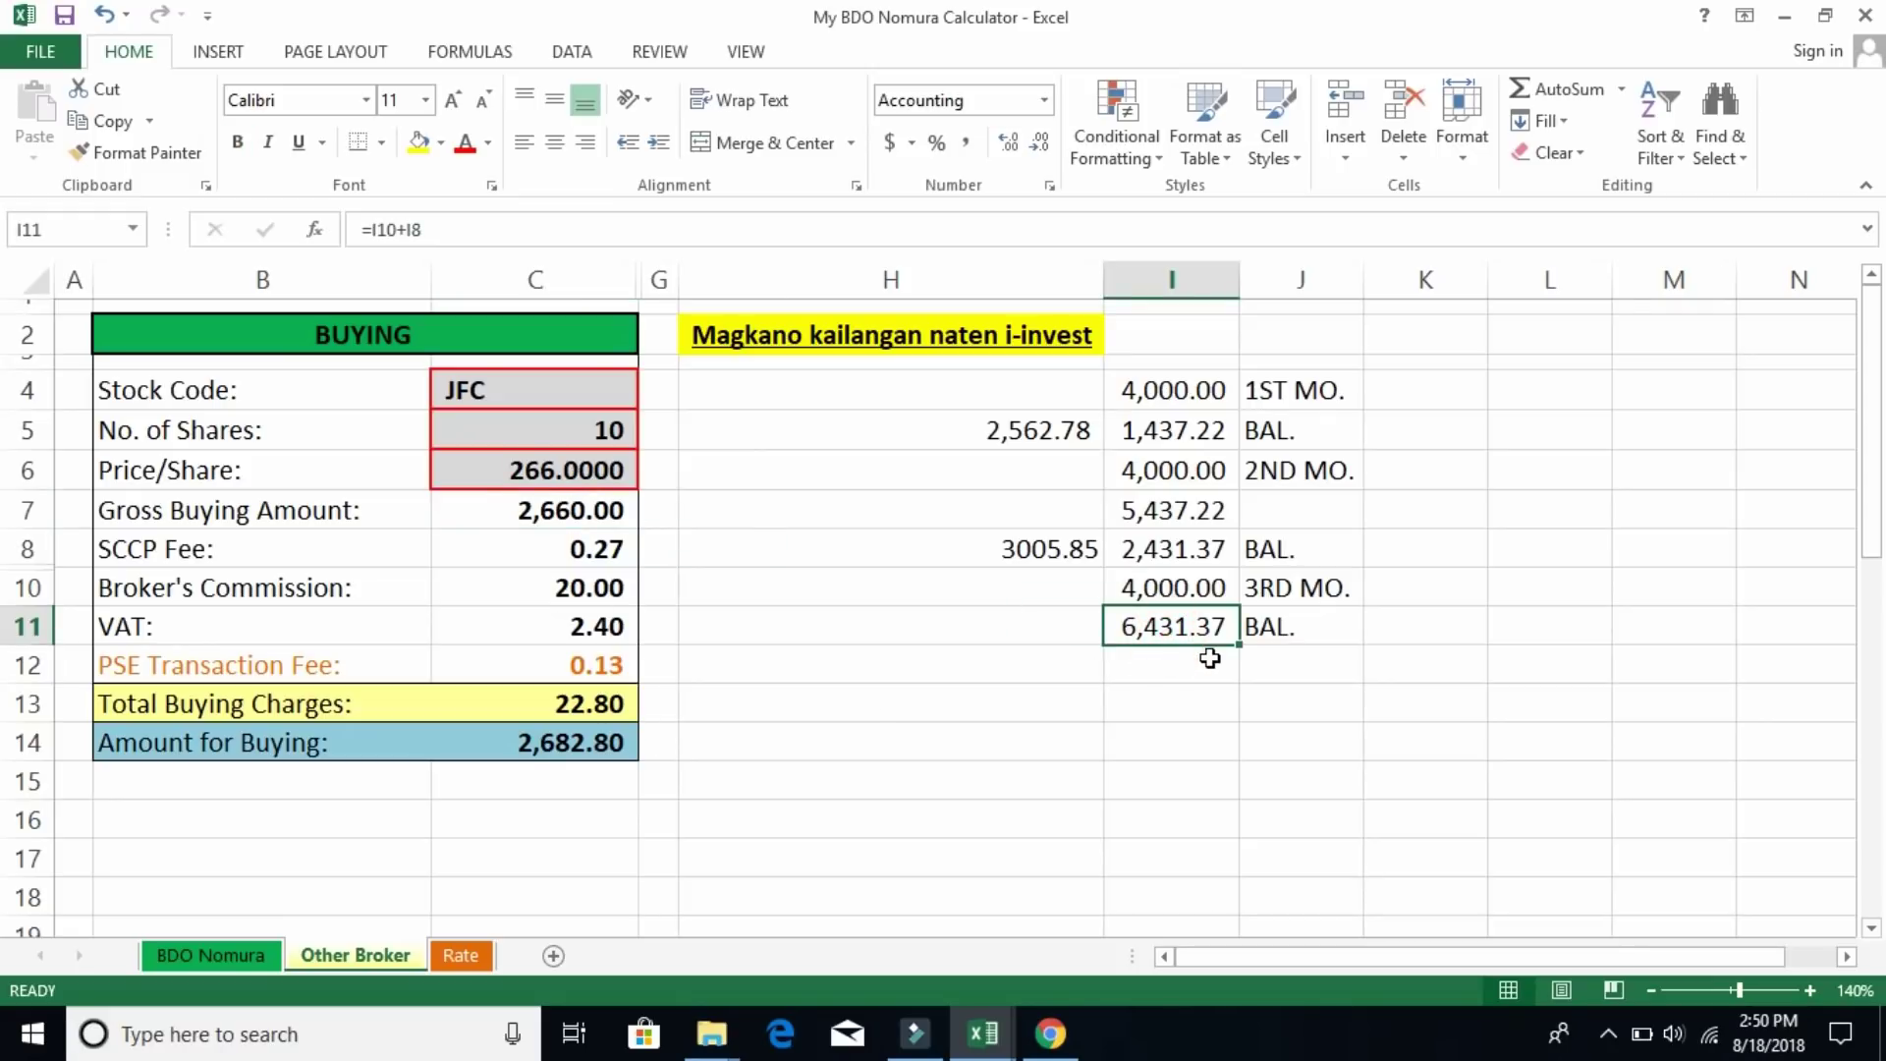
click(573, 747)
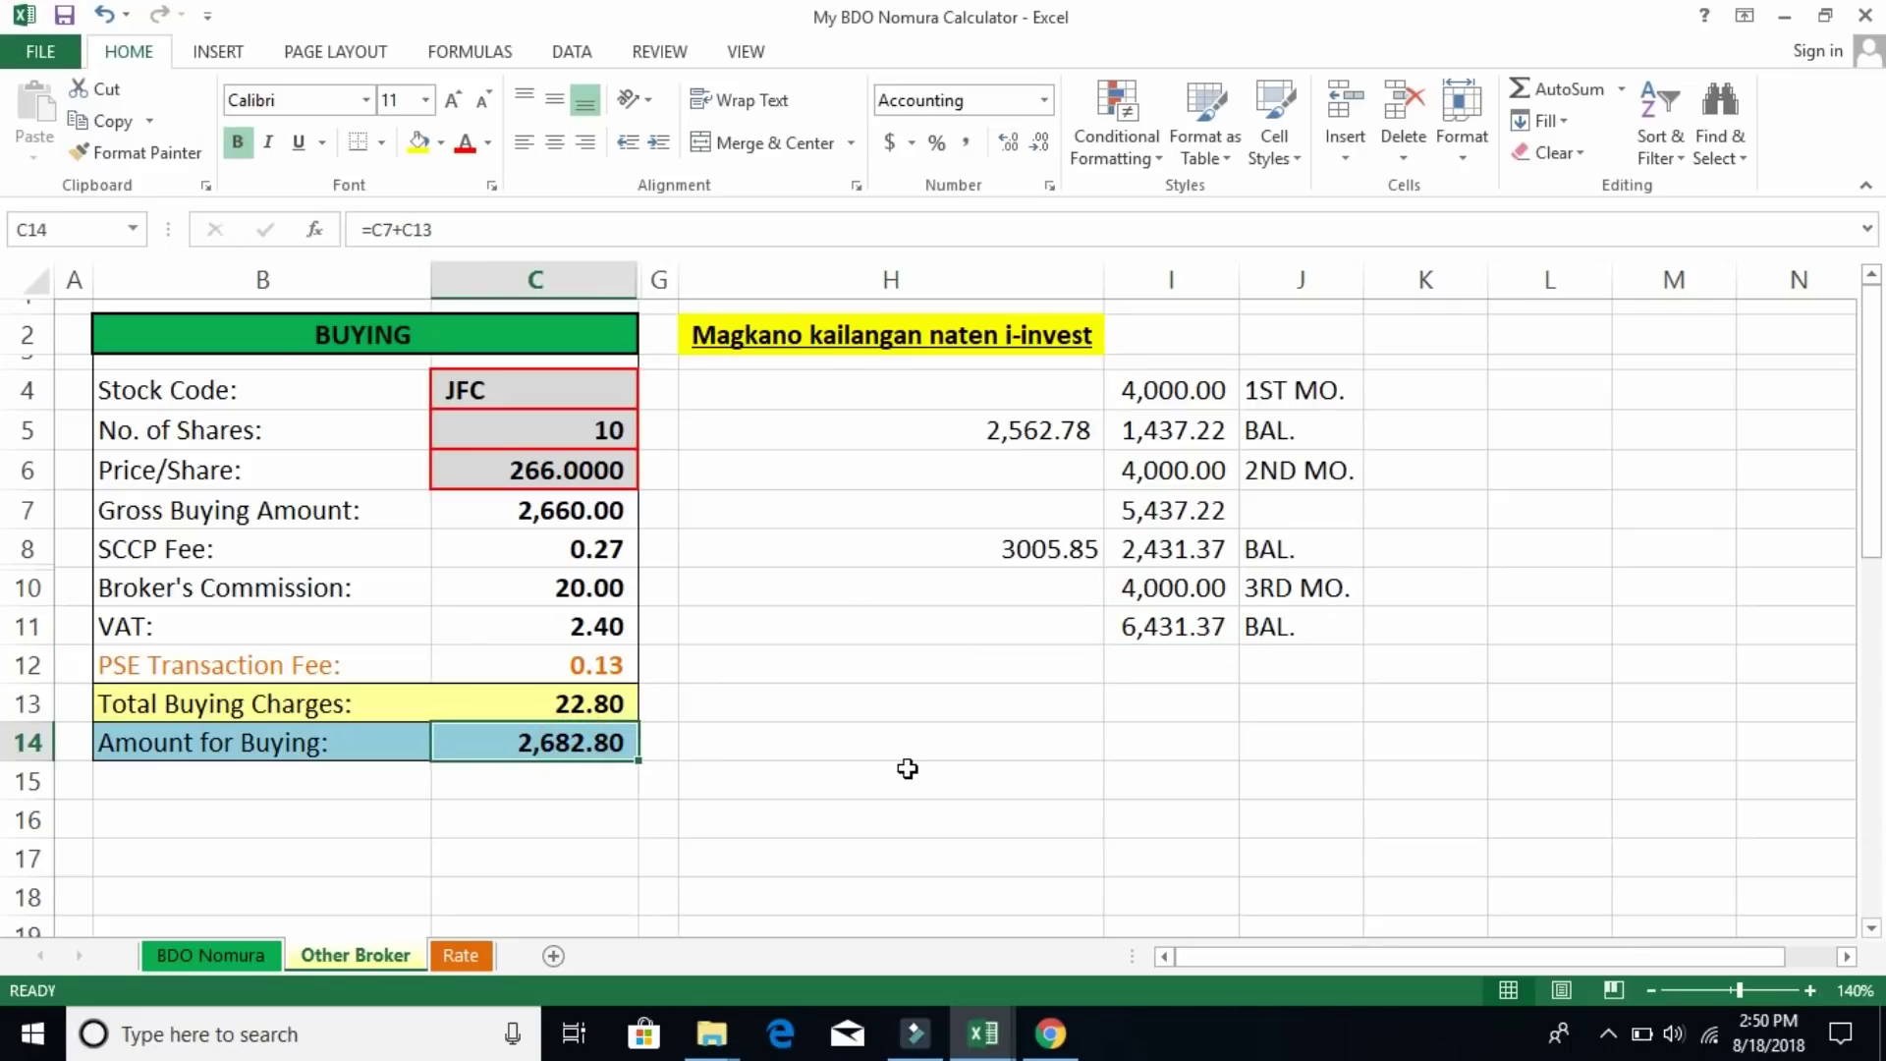
Enter 10 in cells K5 and K8 as the number of shares bought in the first and second months
click(1423, 431)
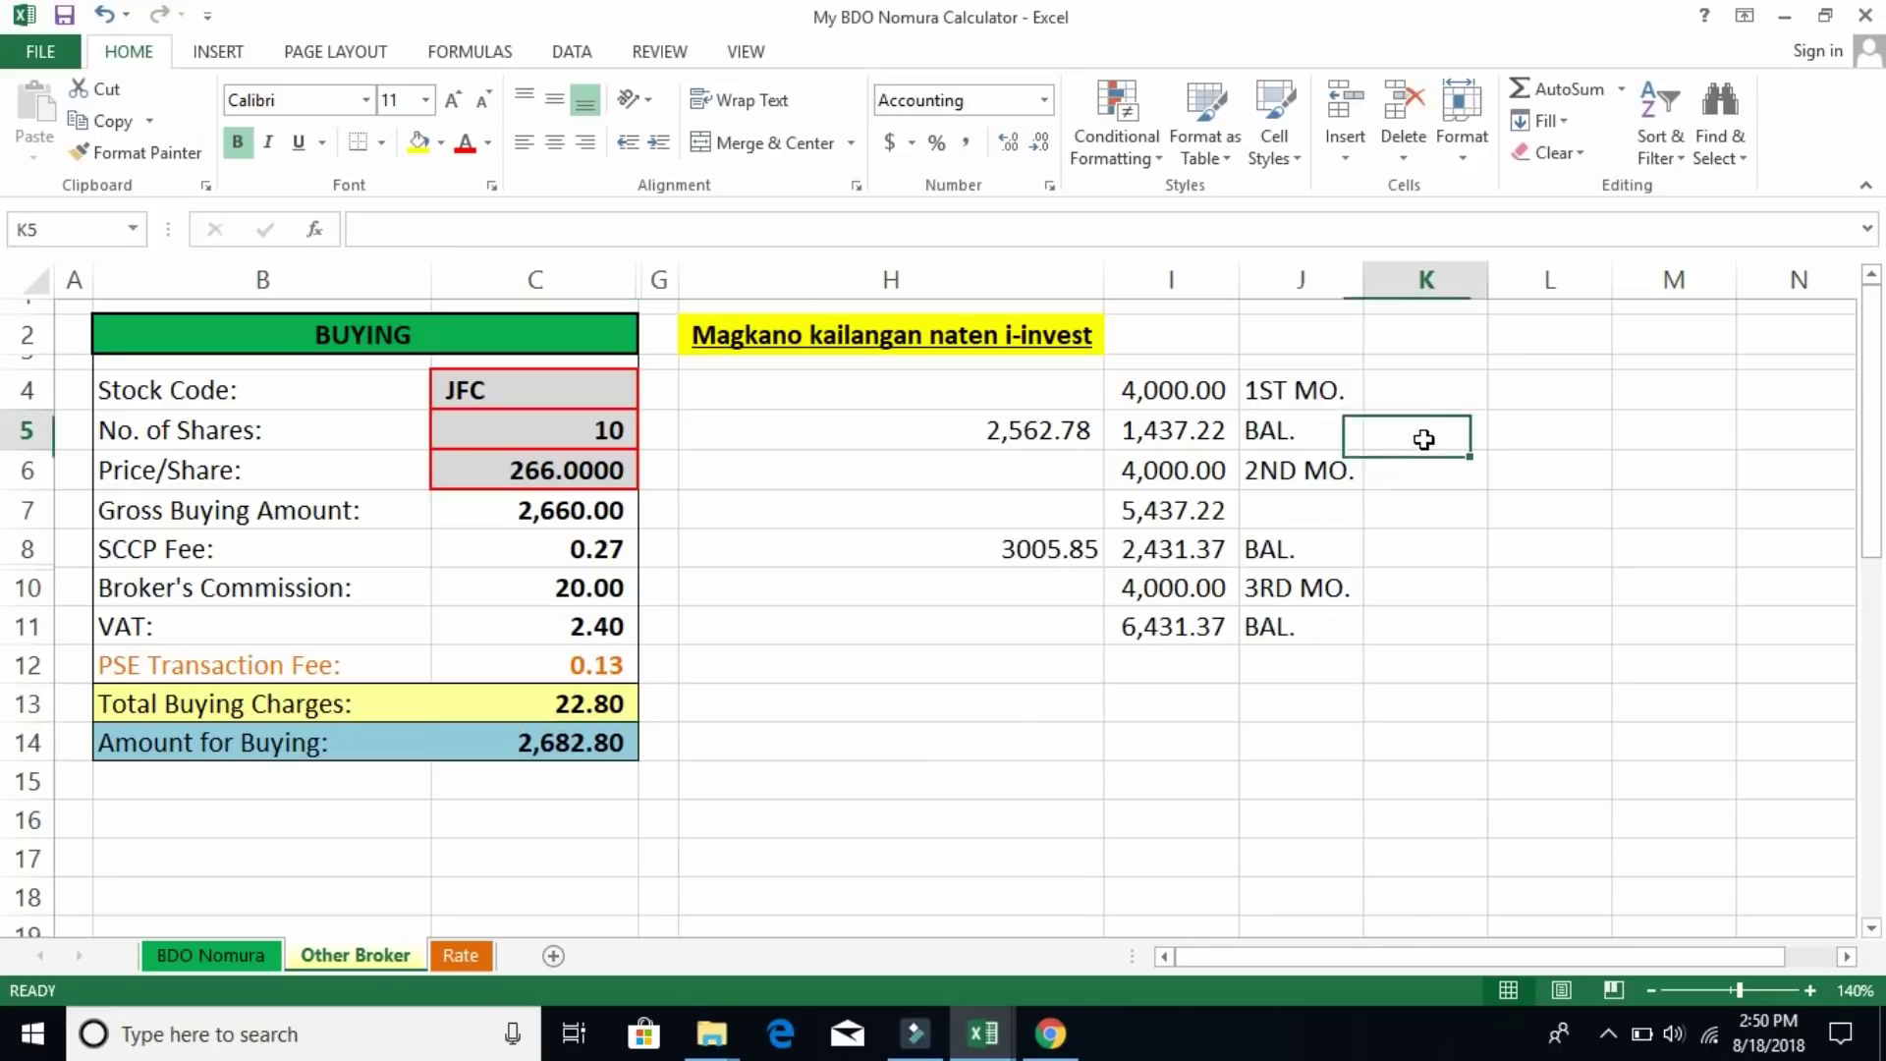
text(10)
key(Return)
key(Down)
key(Down)
key(Down)
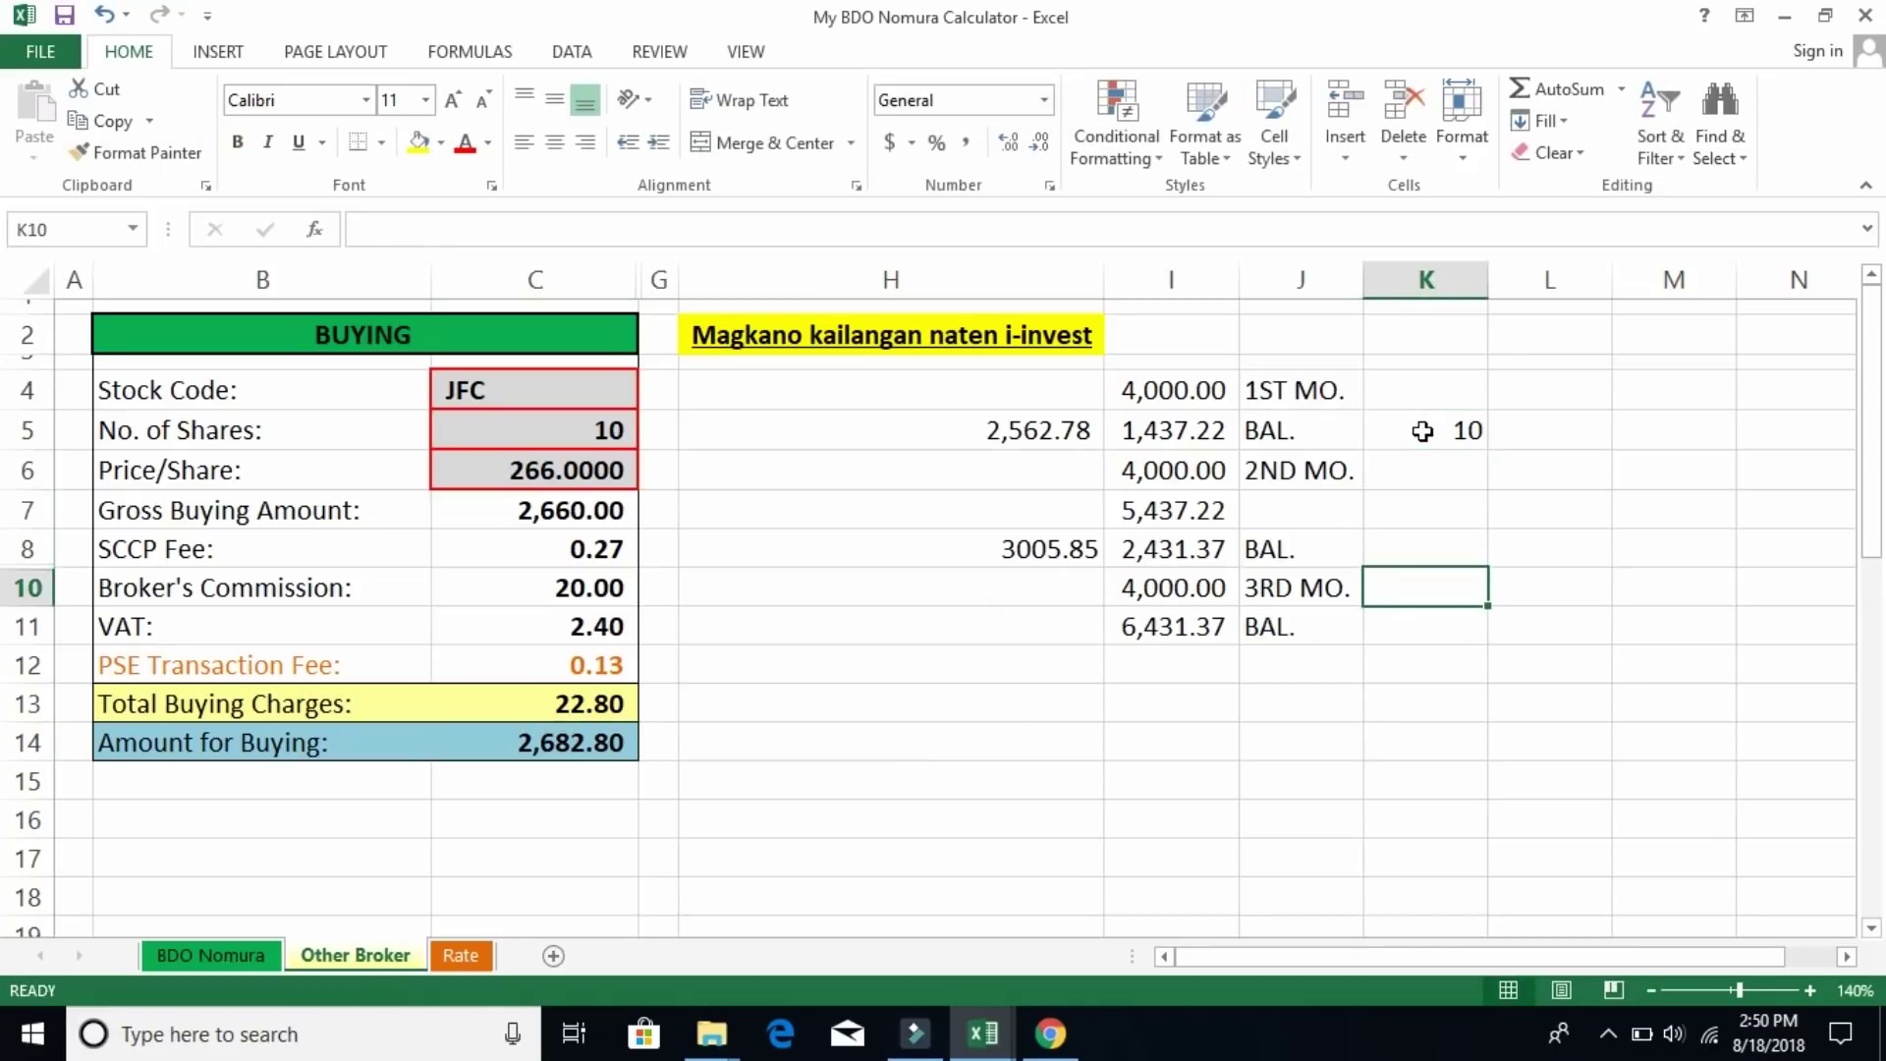
key(Up)
text(10)
key(Return)
Add the heading "SHARES" in cell K2 above the share quantities
click(1463, 332)
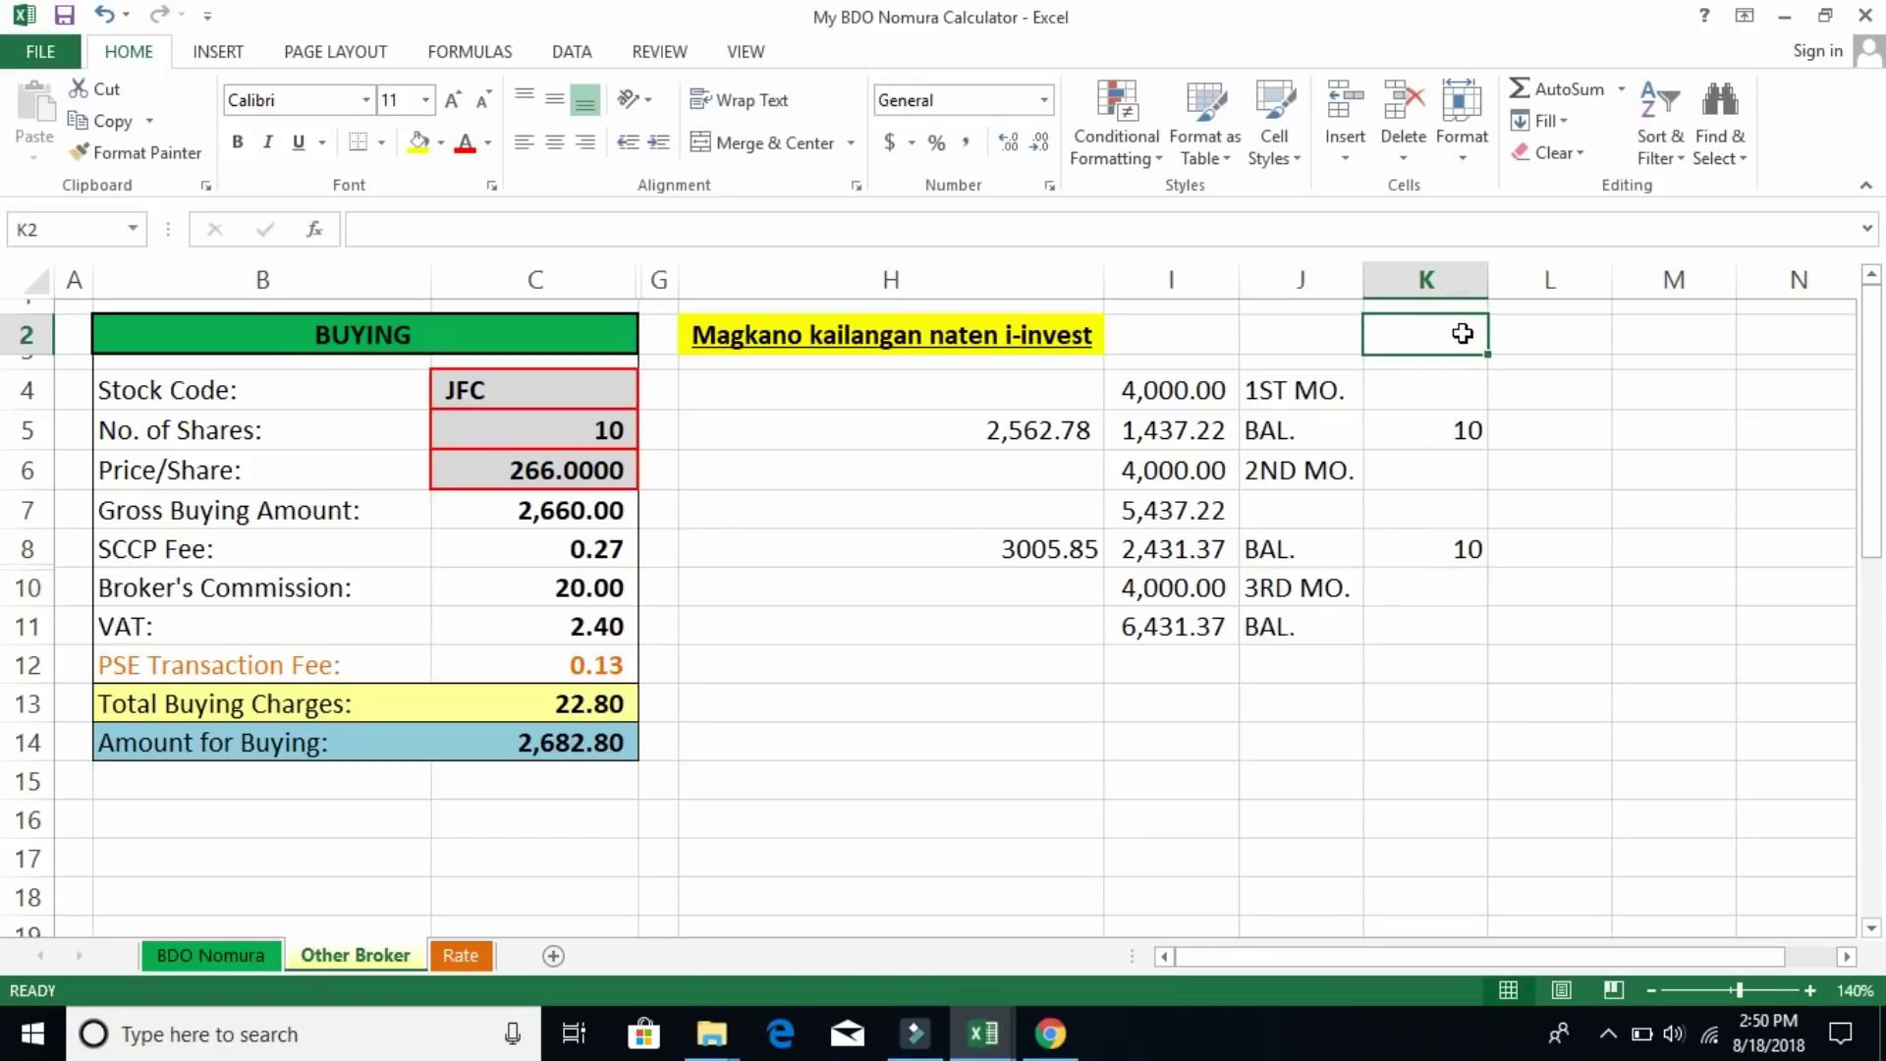
text(S)
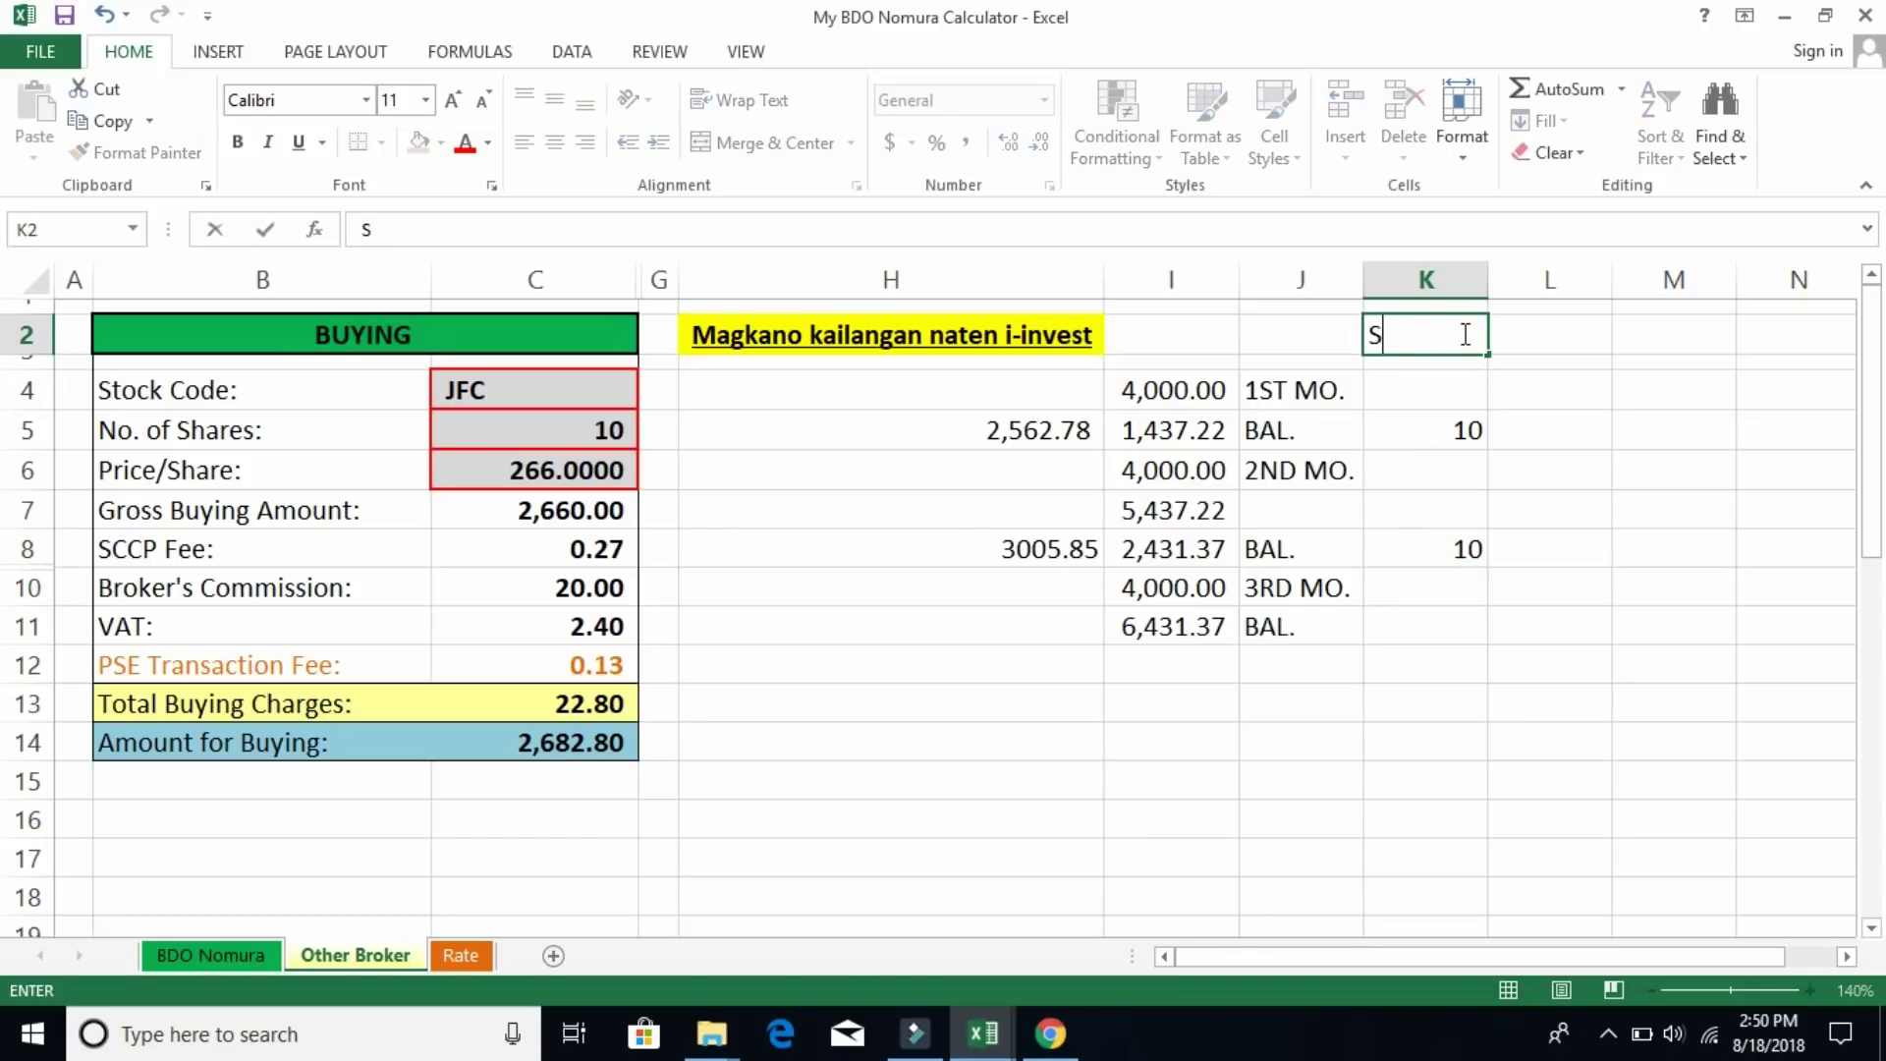
text(HARES)
key(Return)
key(Return)
key(Return)
key(Return)
key(Return)
key(Return)
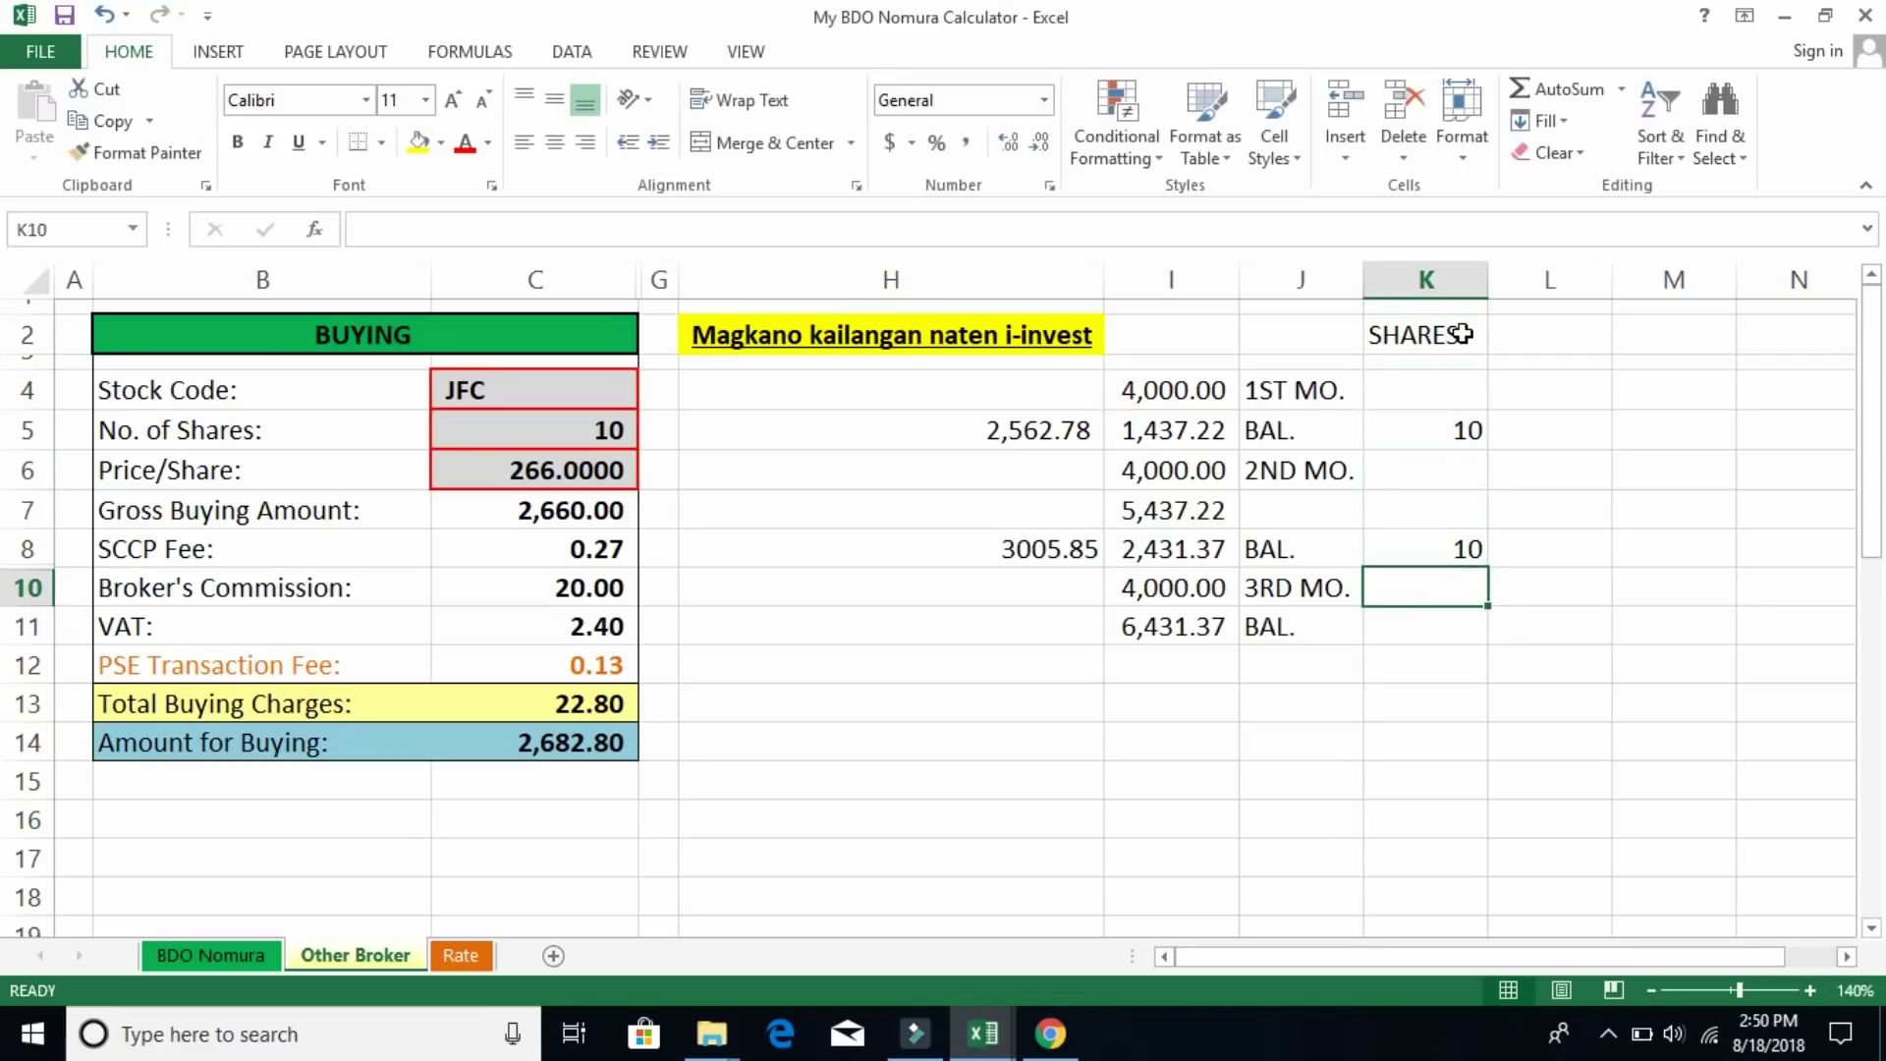
Check the available balance in I11 and set the number of JFC shares in cell C5 to 20
click(1169, 632)
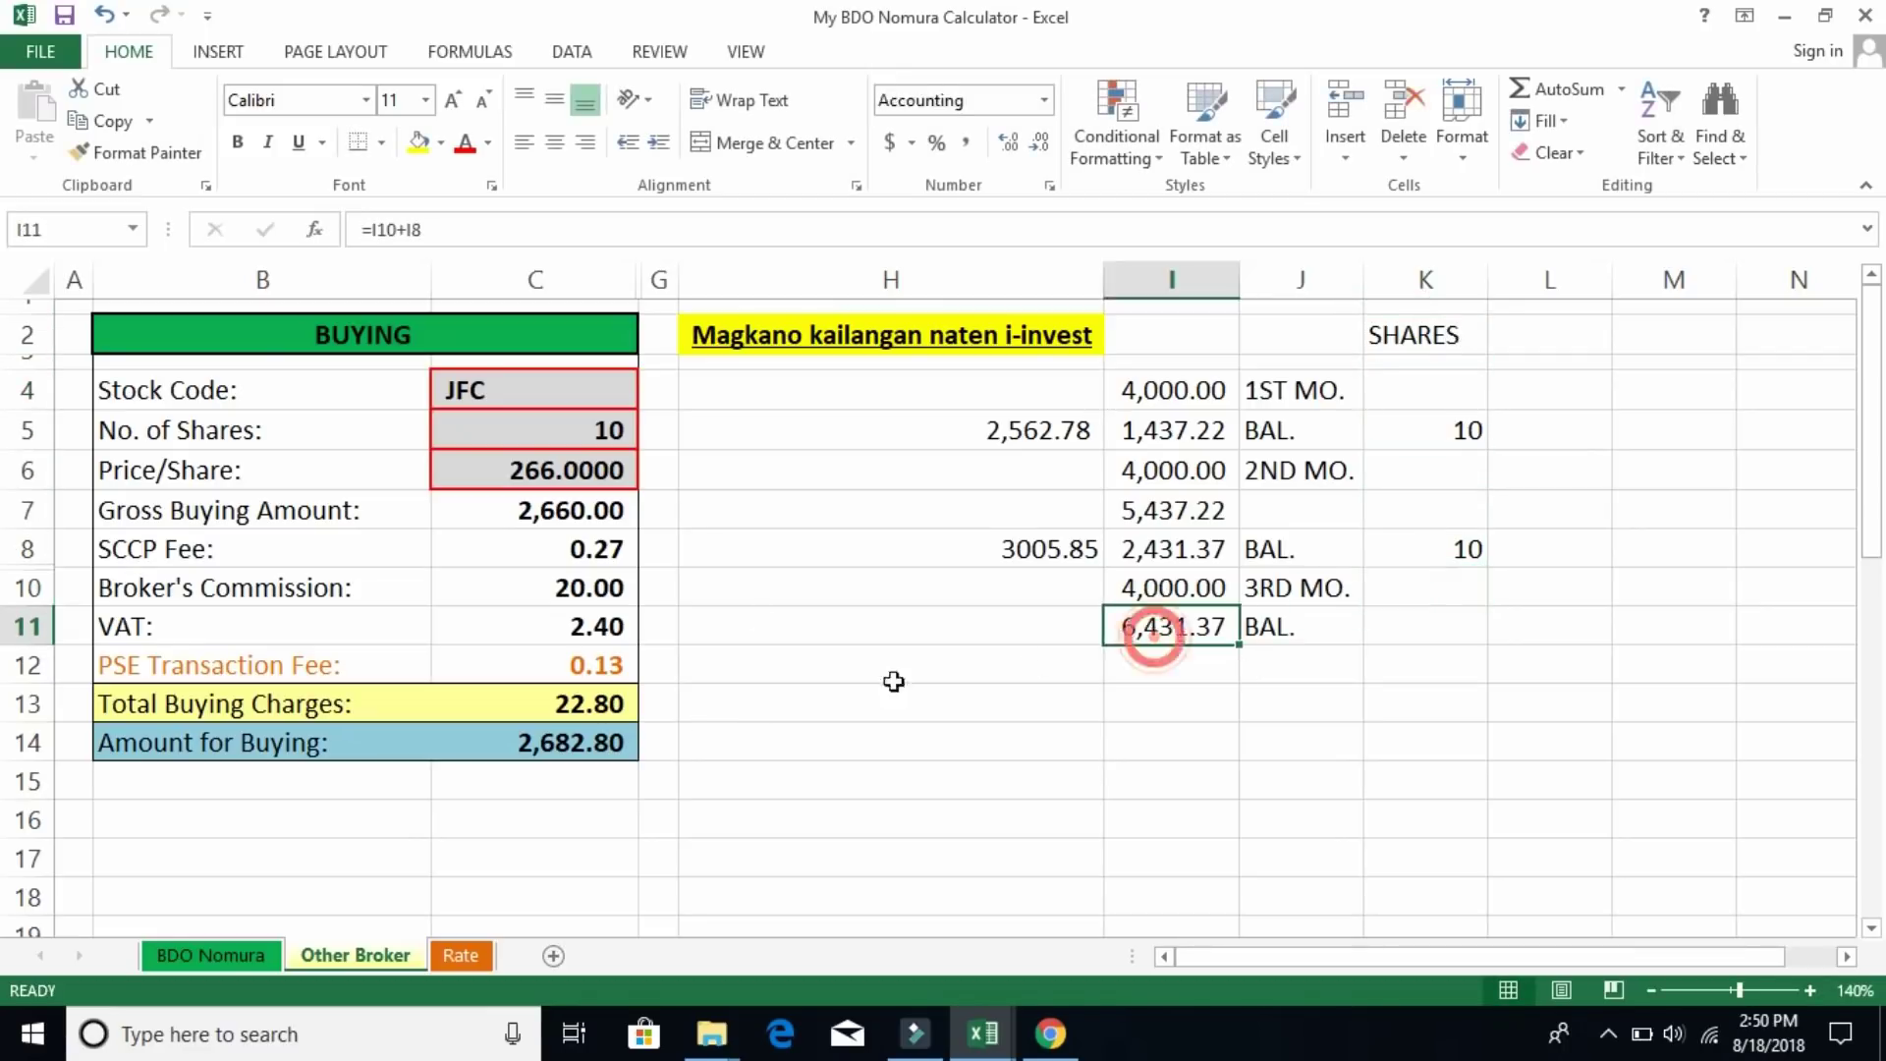
click(594, 434)
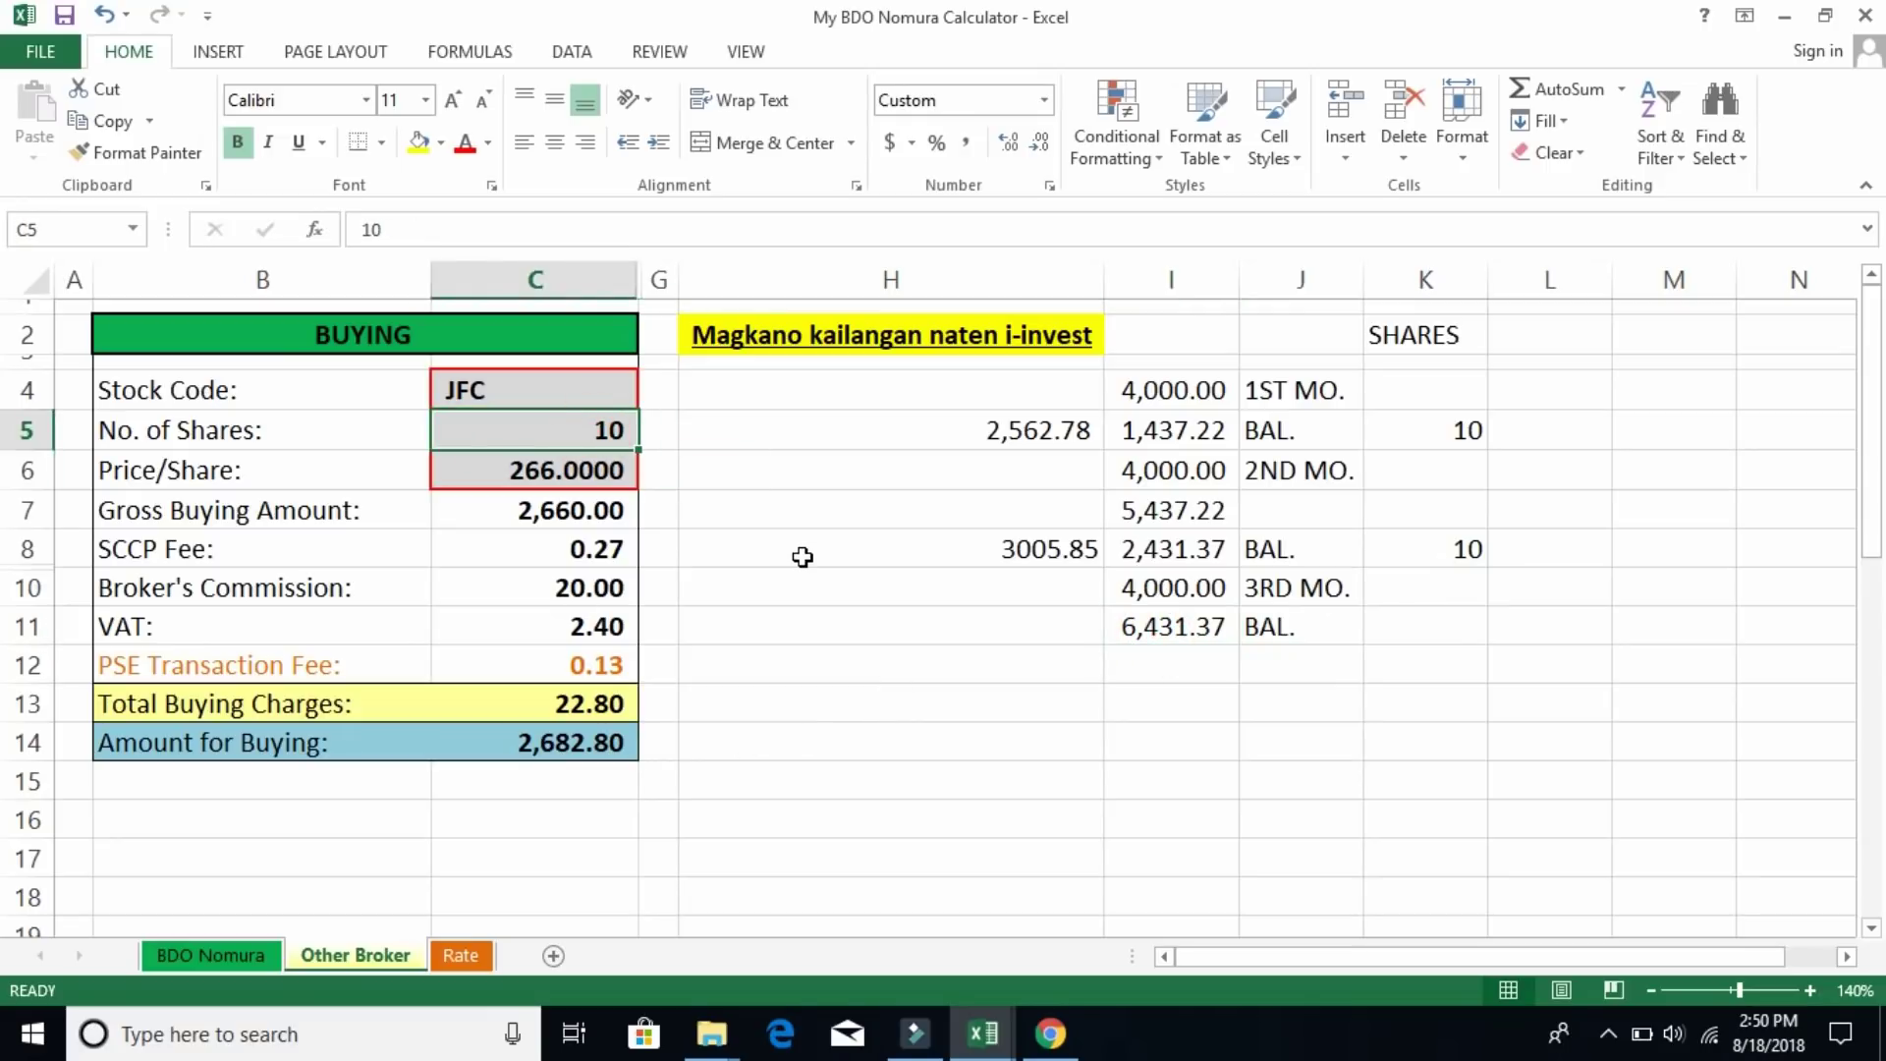
text(20)
key(Return)
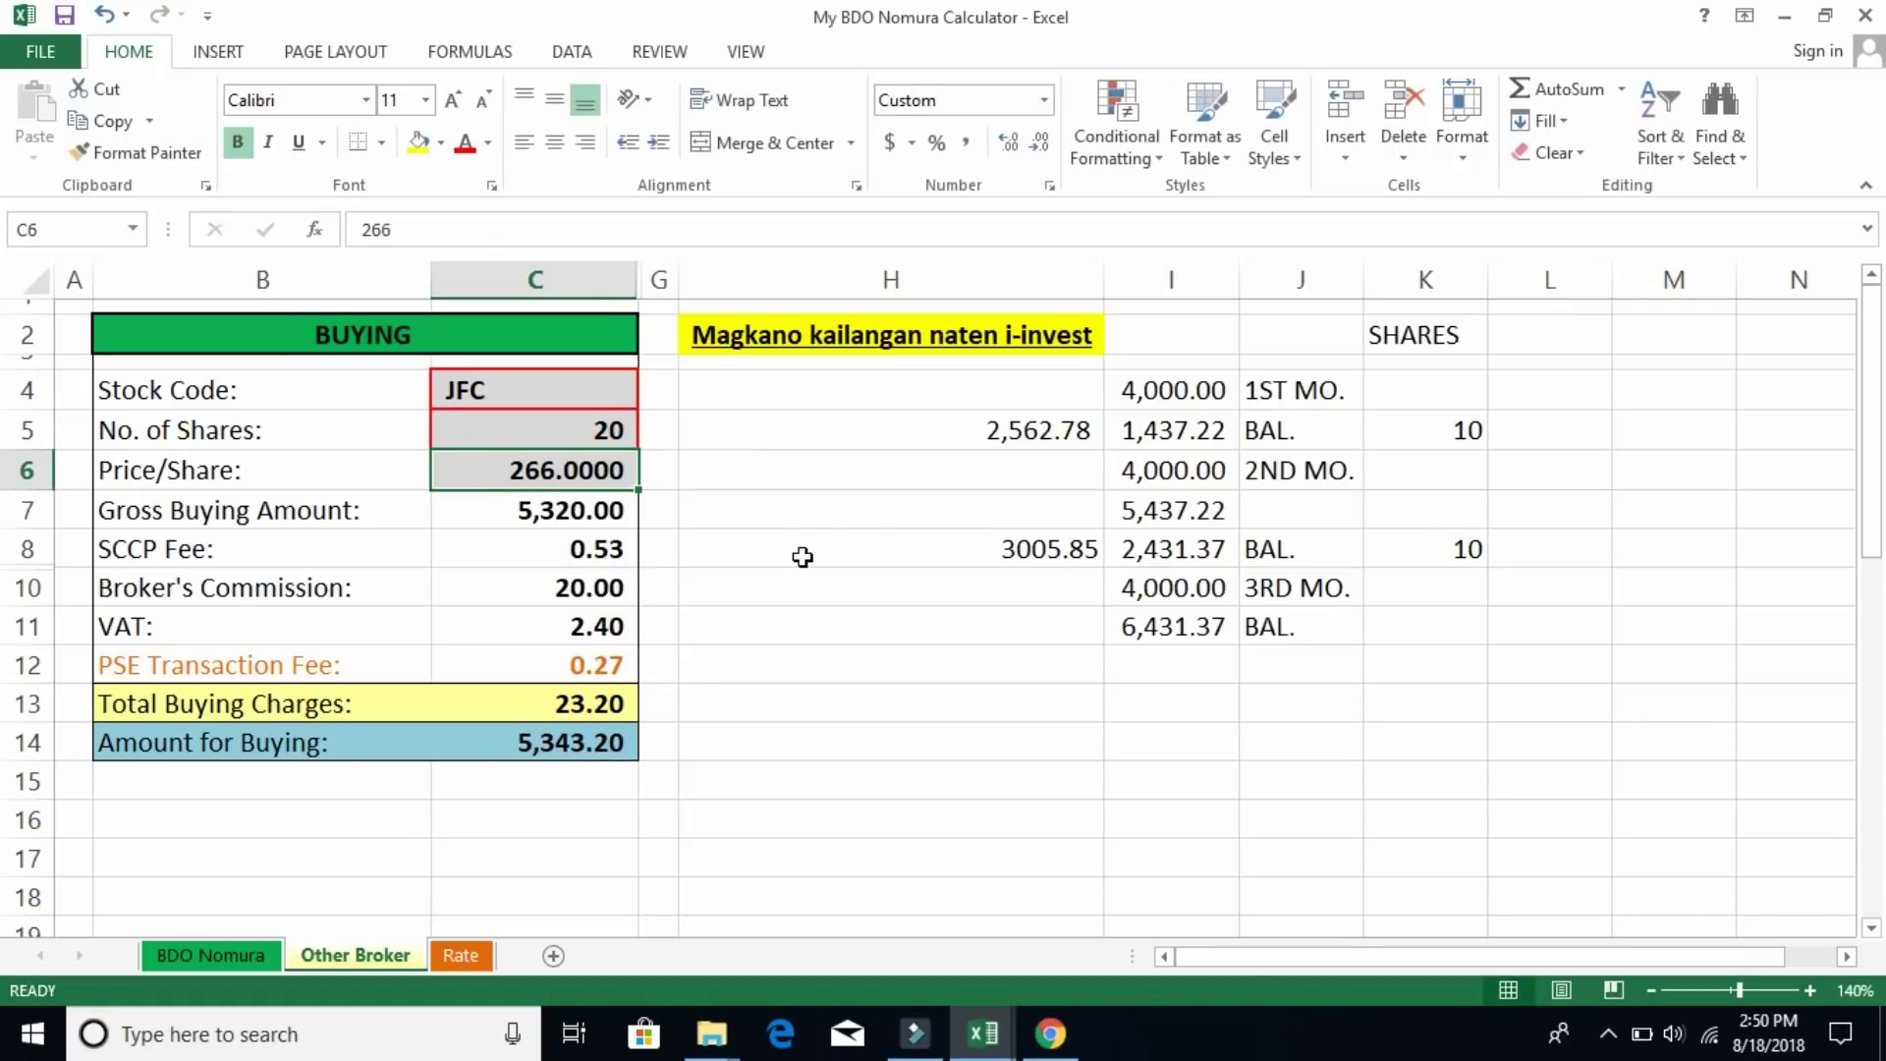
click(1423, 555)
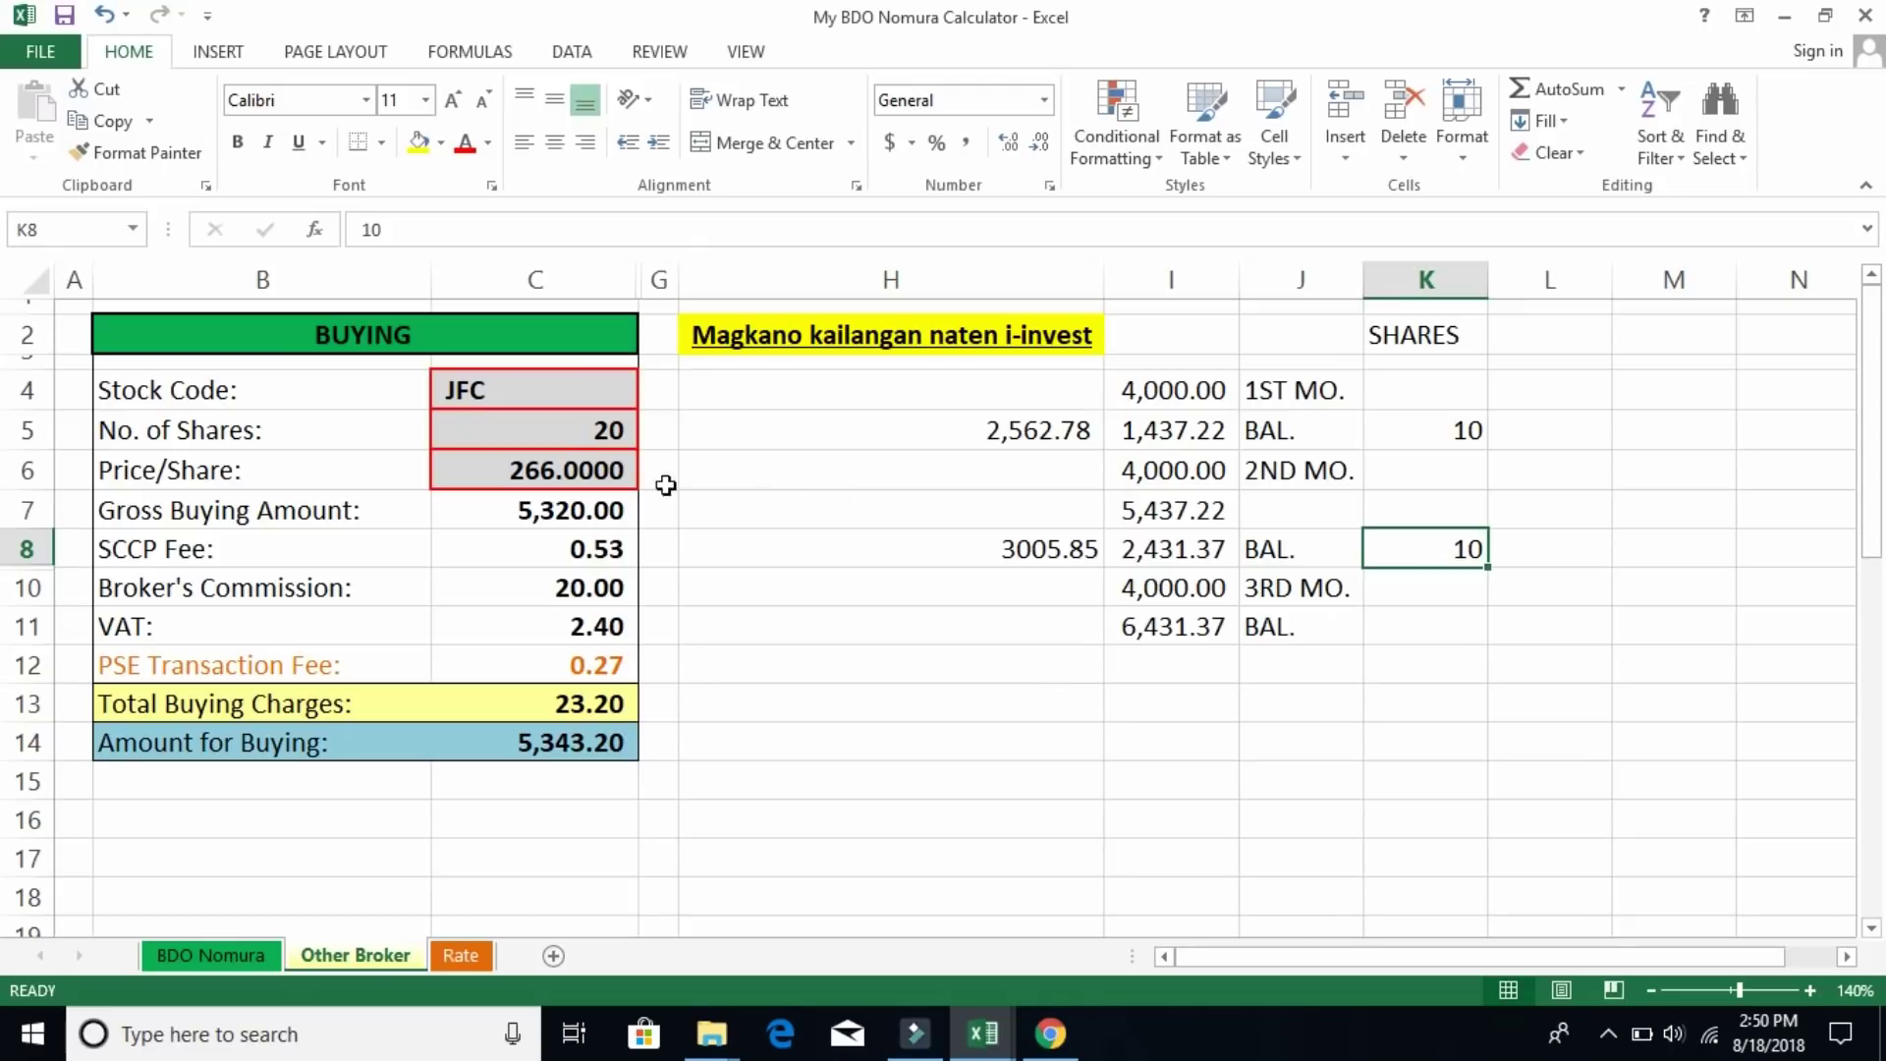
click(594, 432)
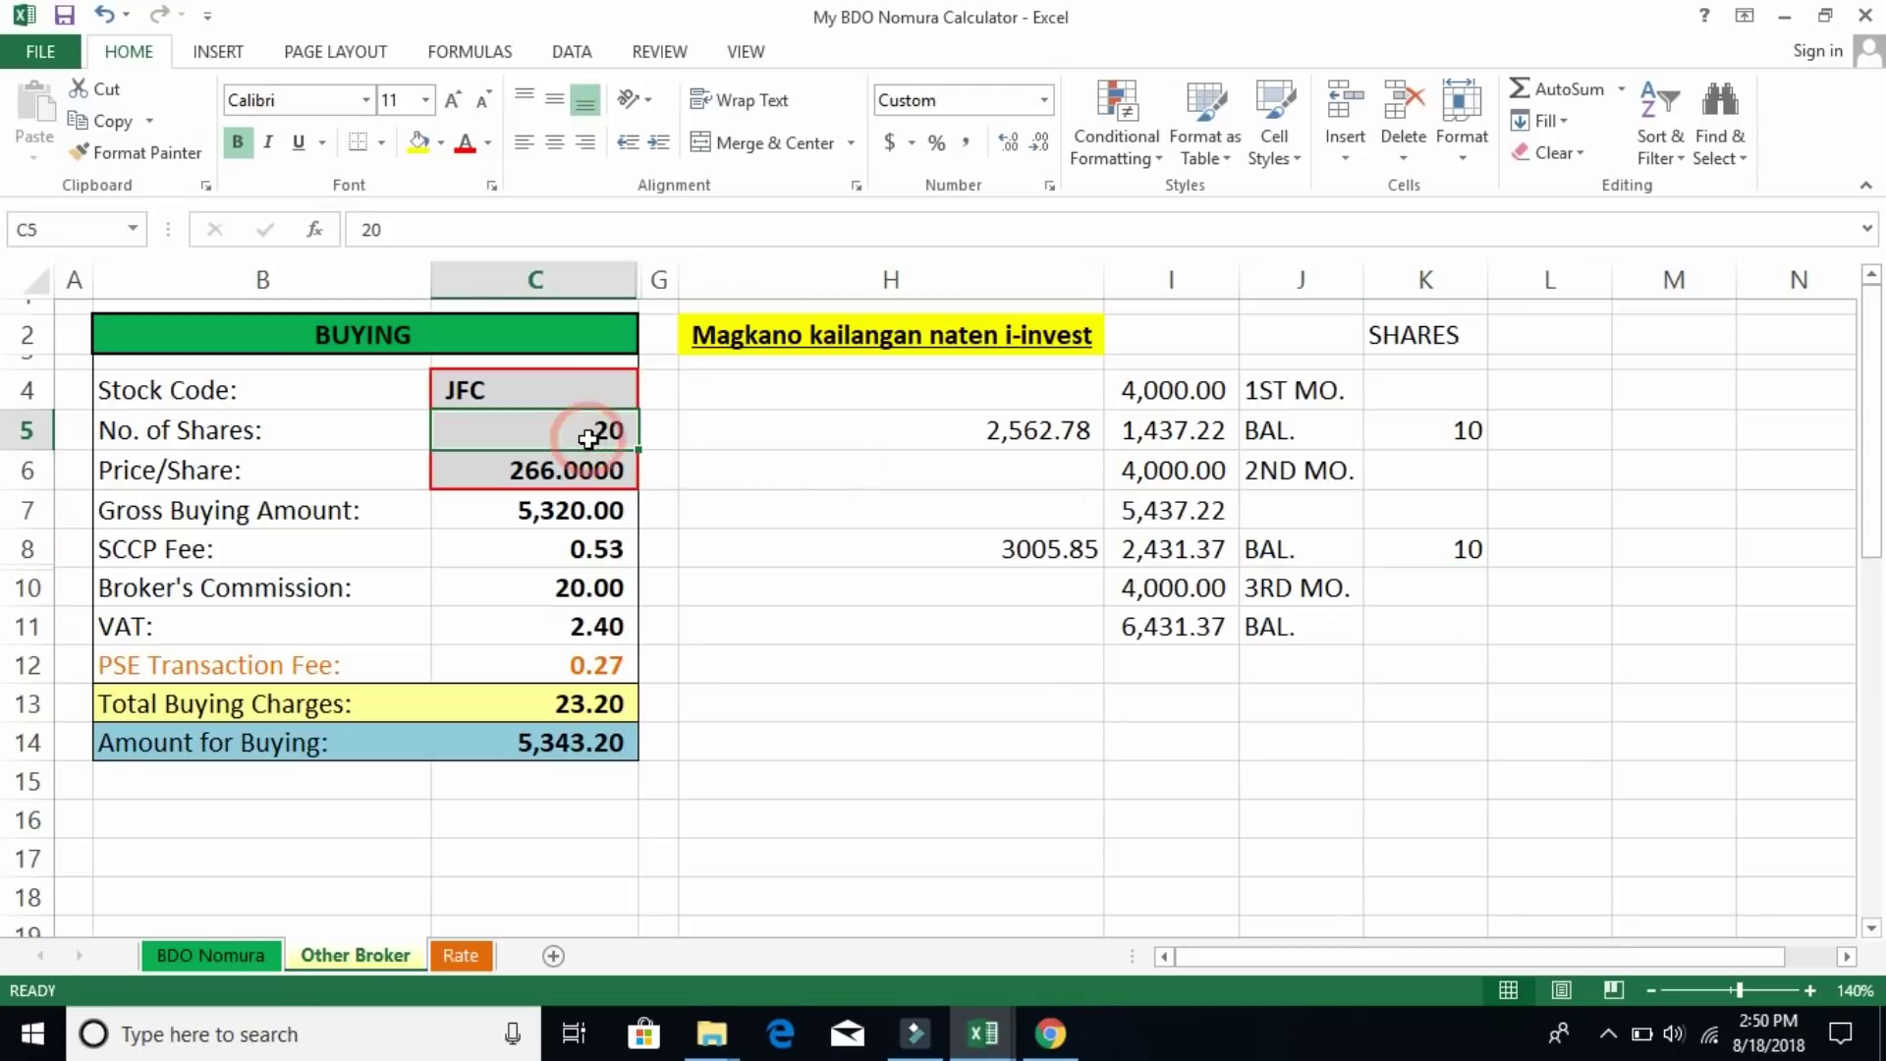
Enter 5343.20 in cell H12 as the third month's buying amount
click(1025, 662)
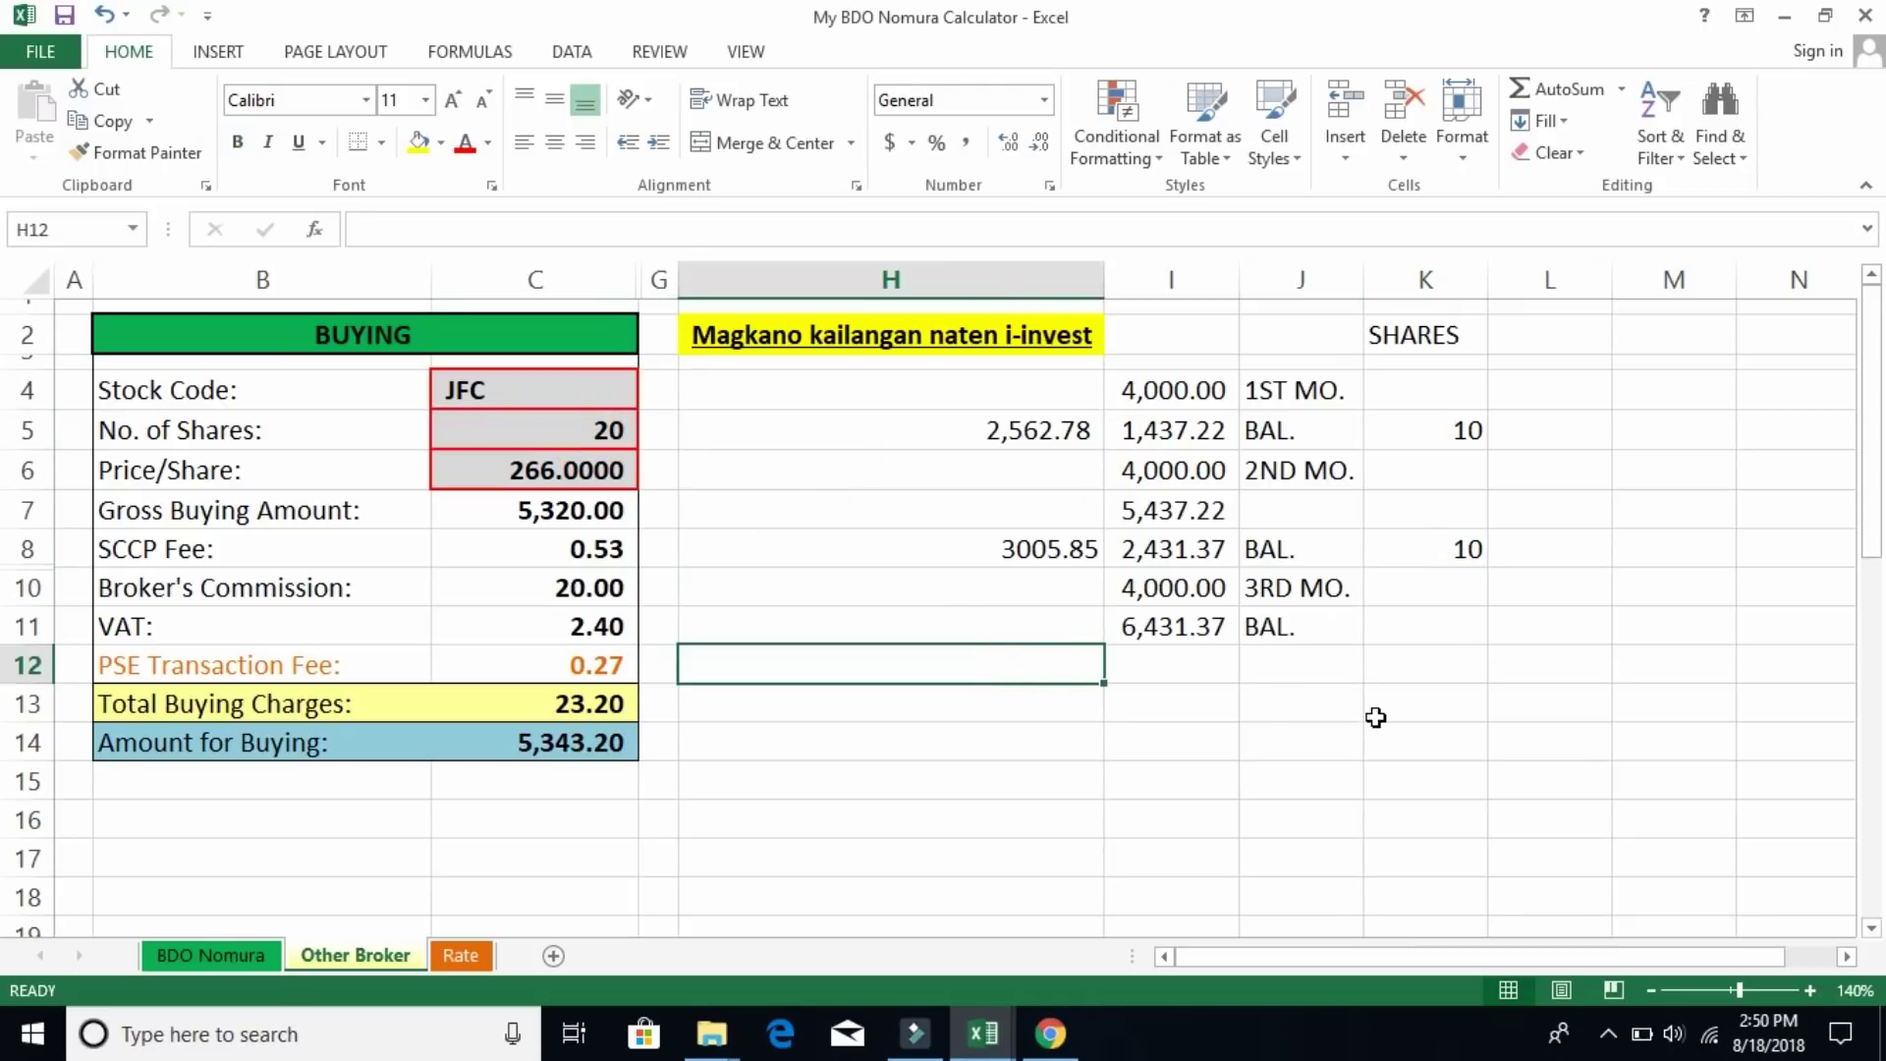
text(53)
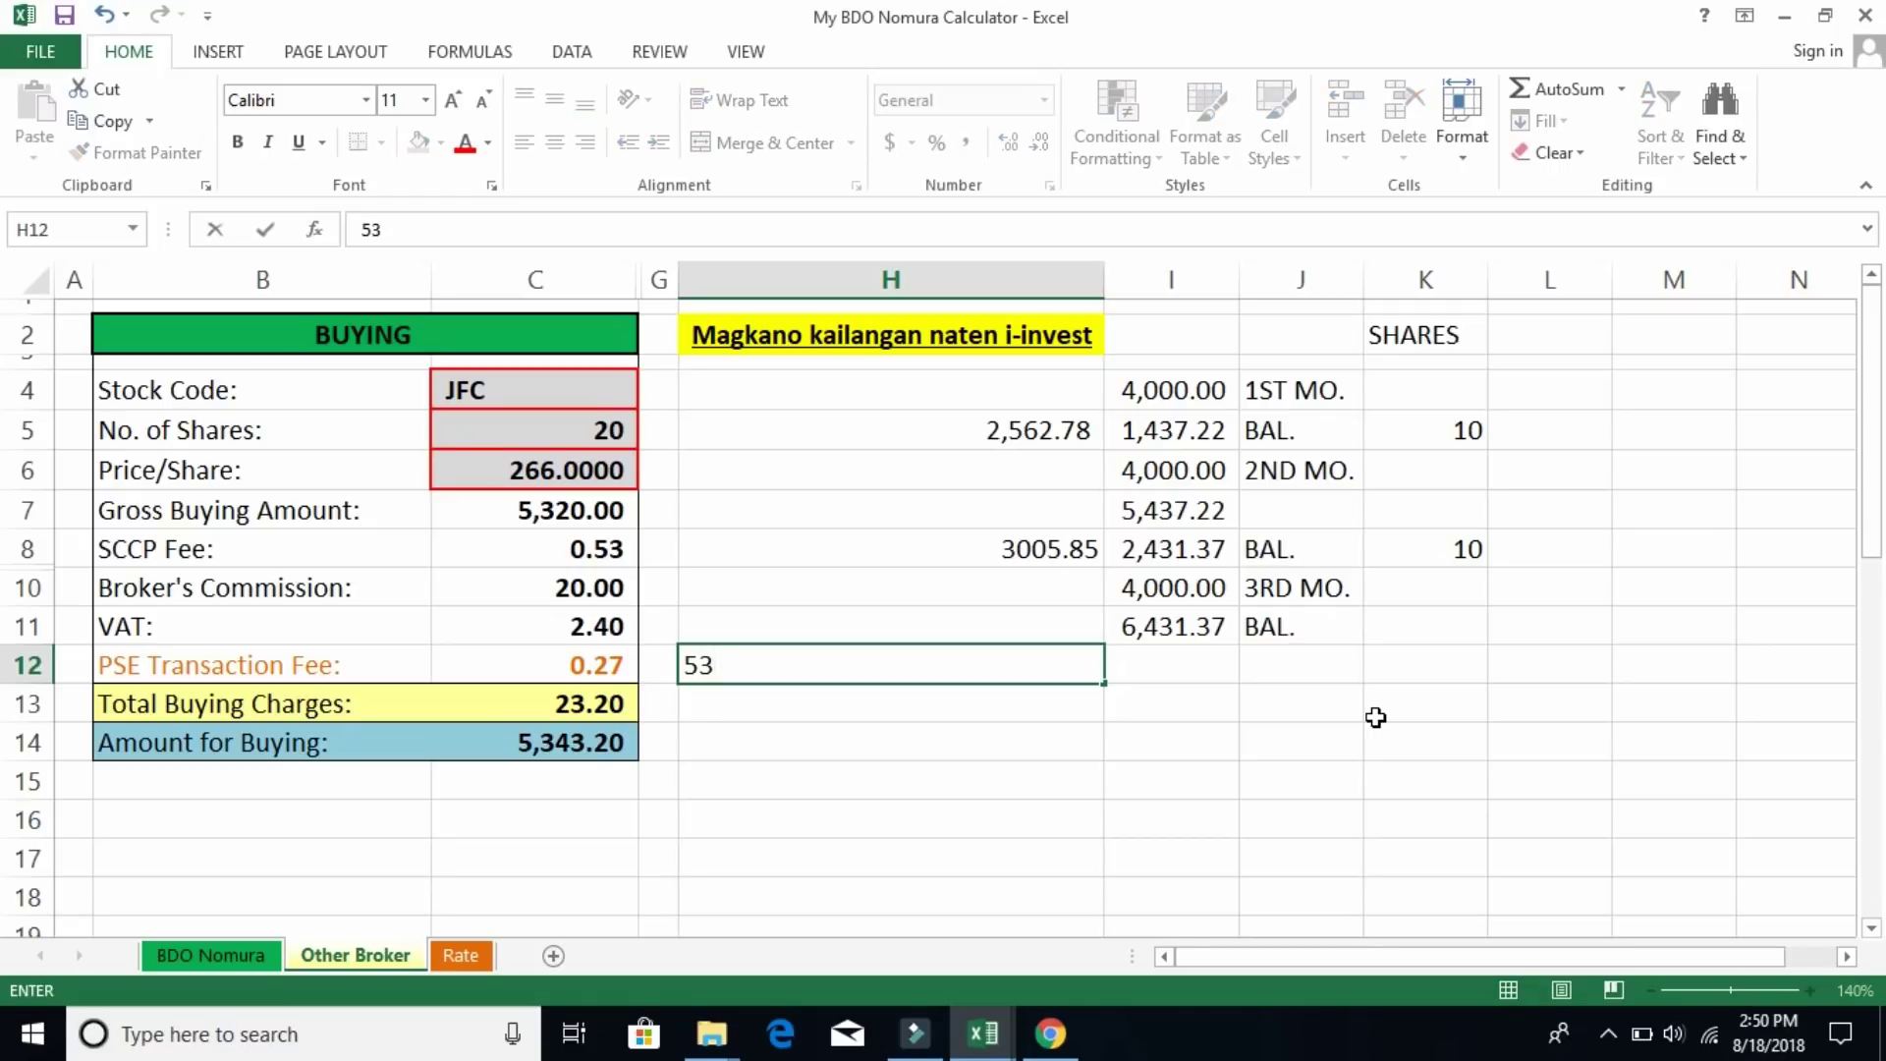
text(43.20)
key(Return)
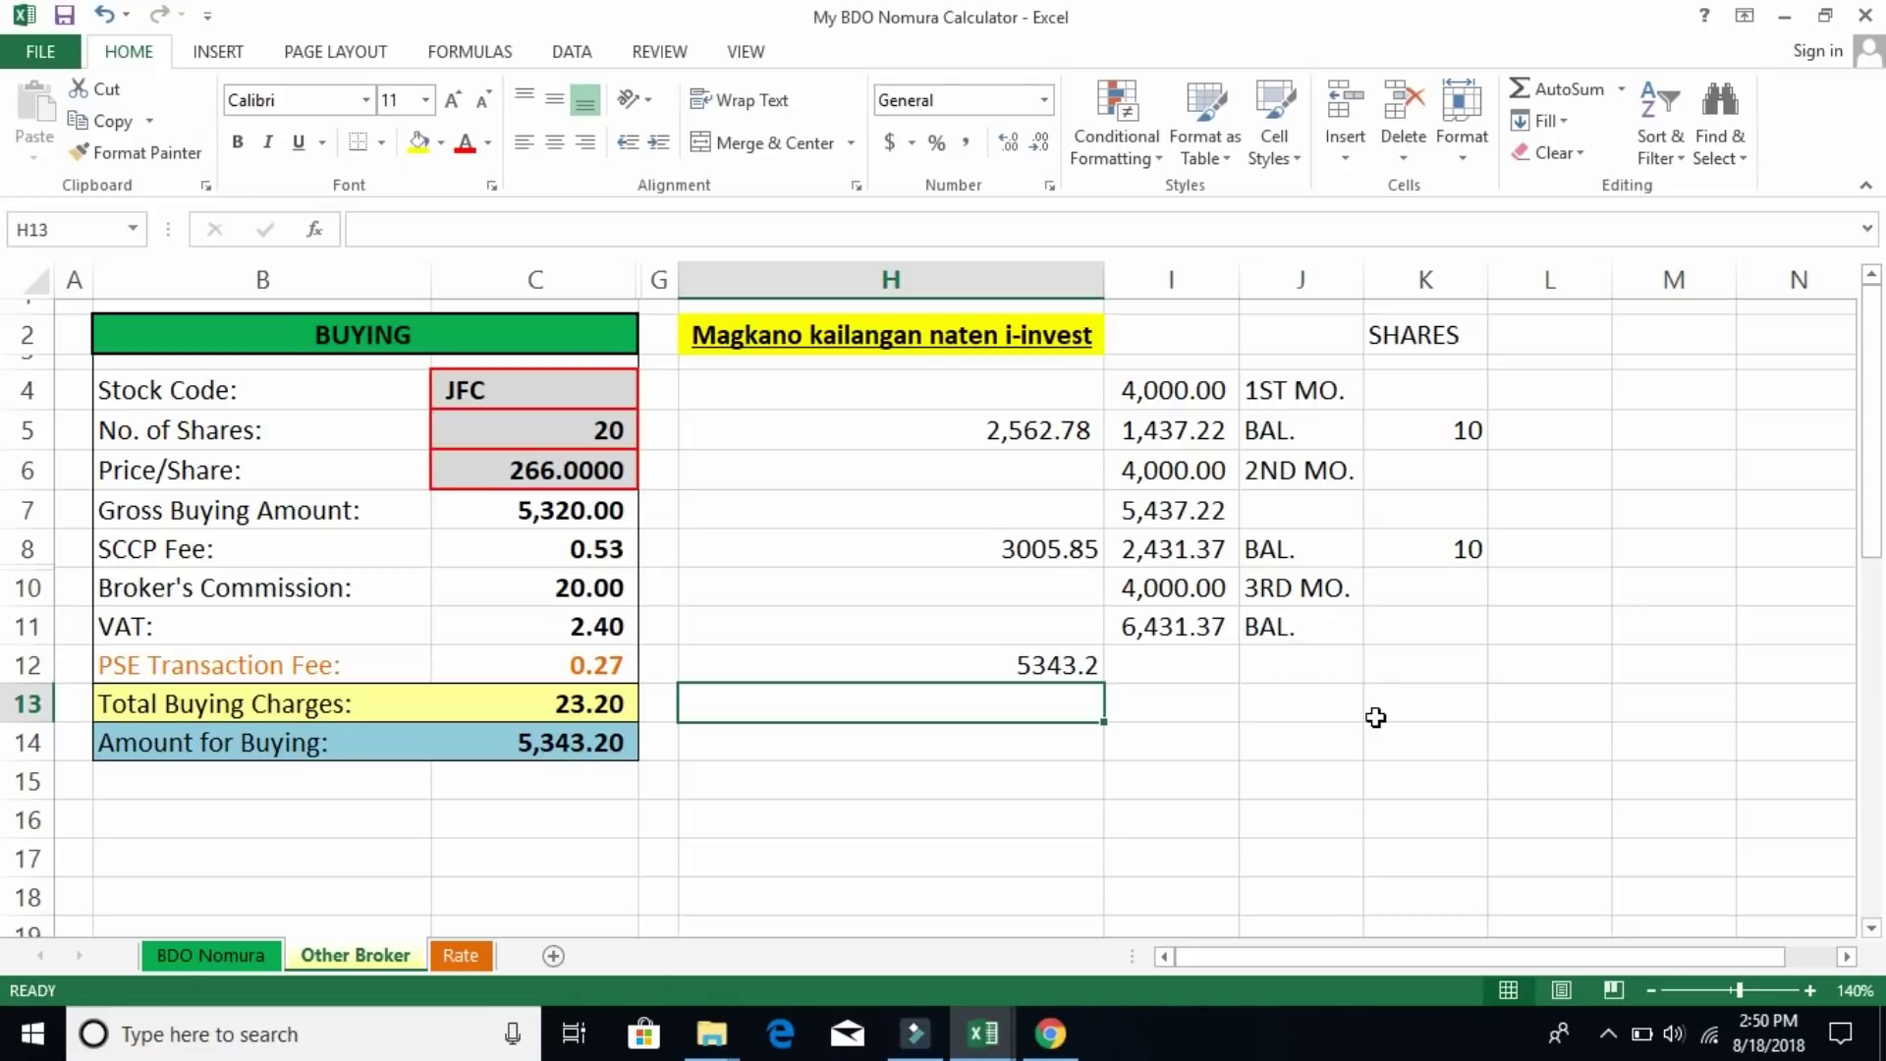
Apply the comma number style to the buying amounts in H5:H12
click(1032, 429)
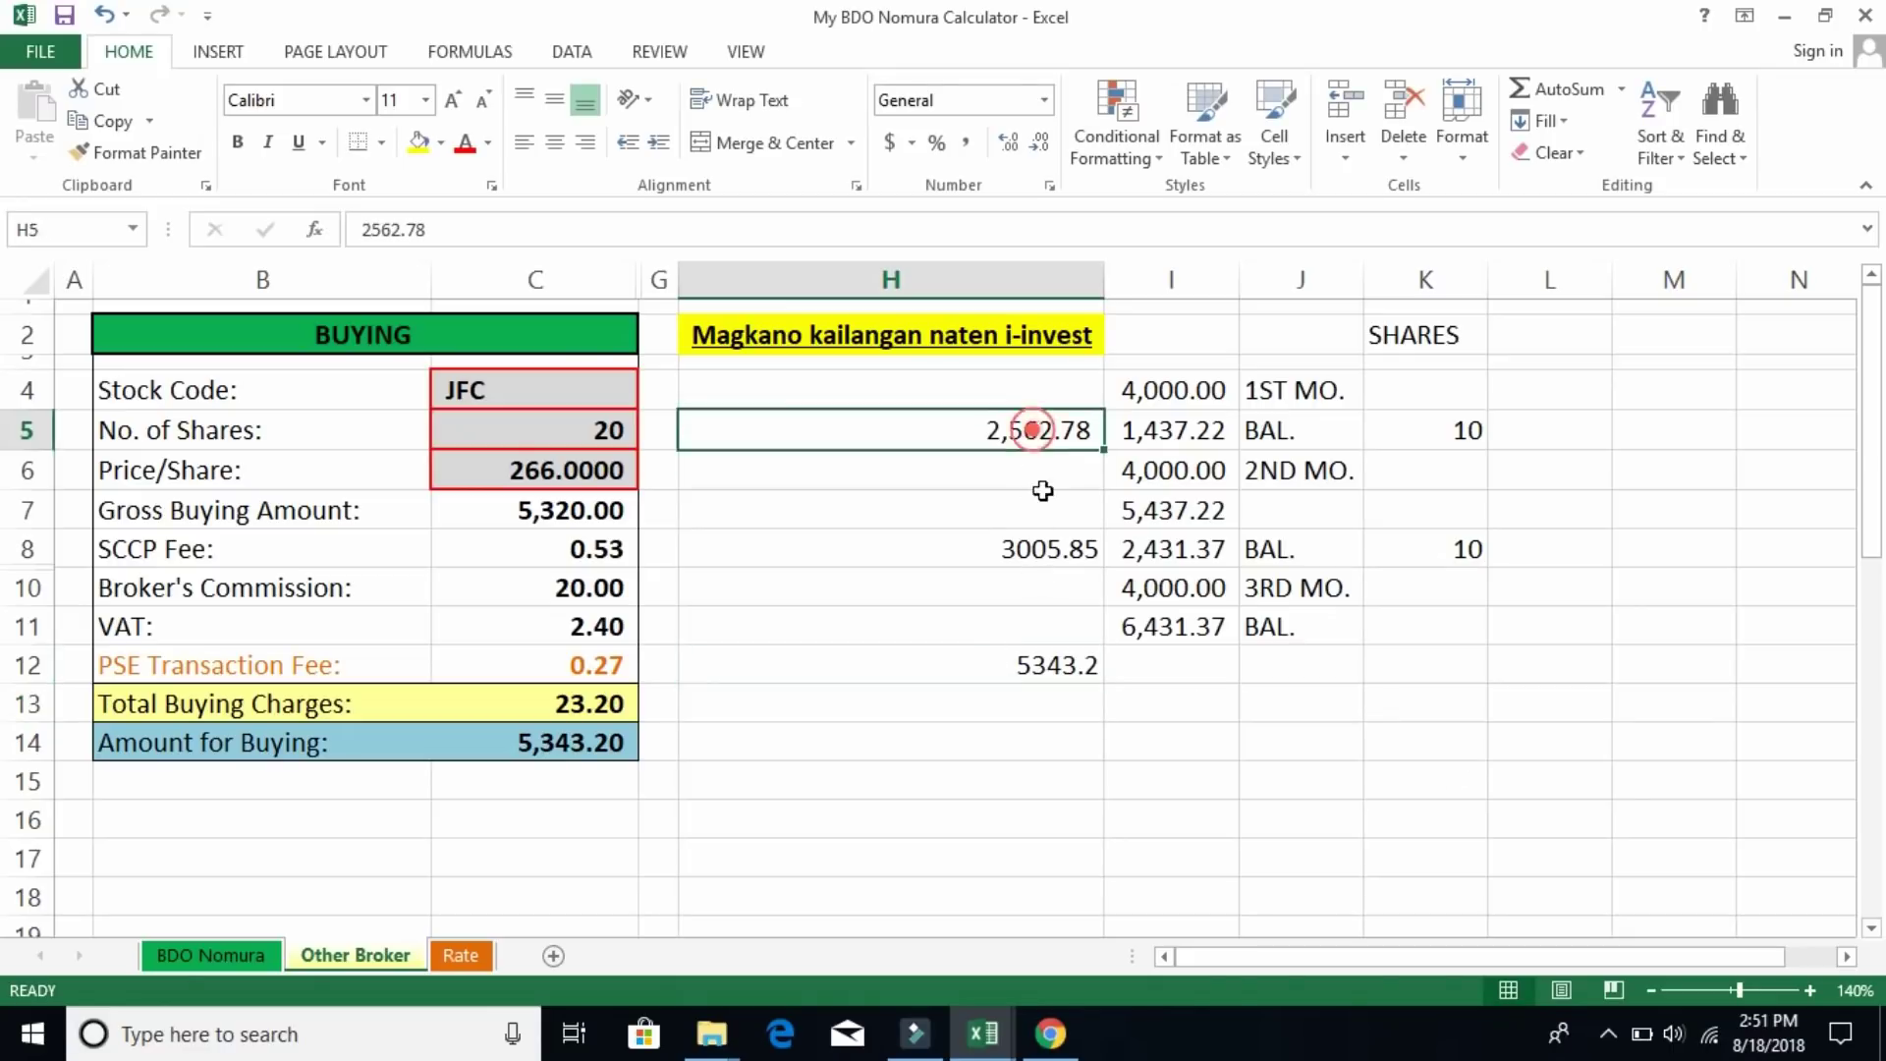
drag(1042, 490, 1051, 657)
click(967, 143)
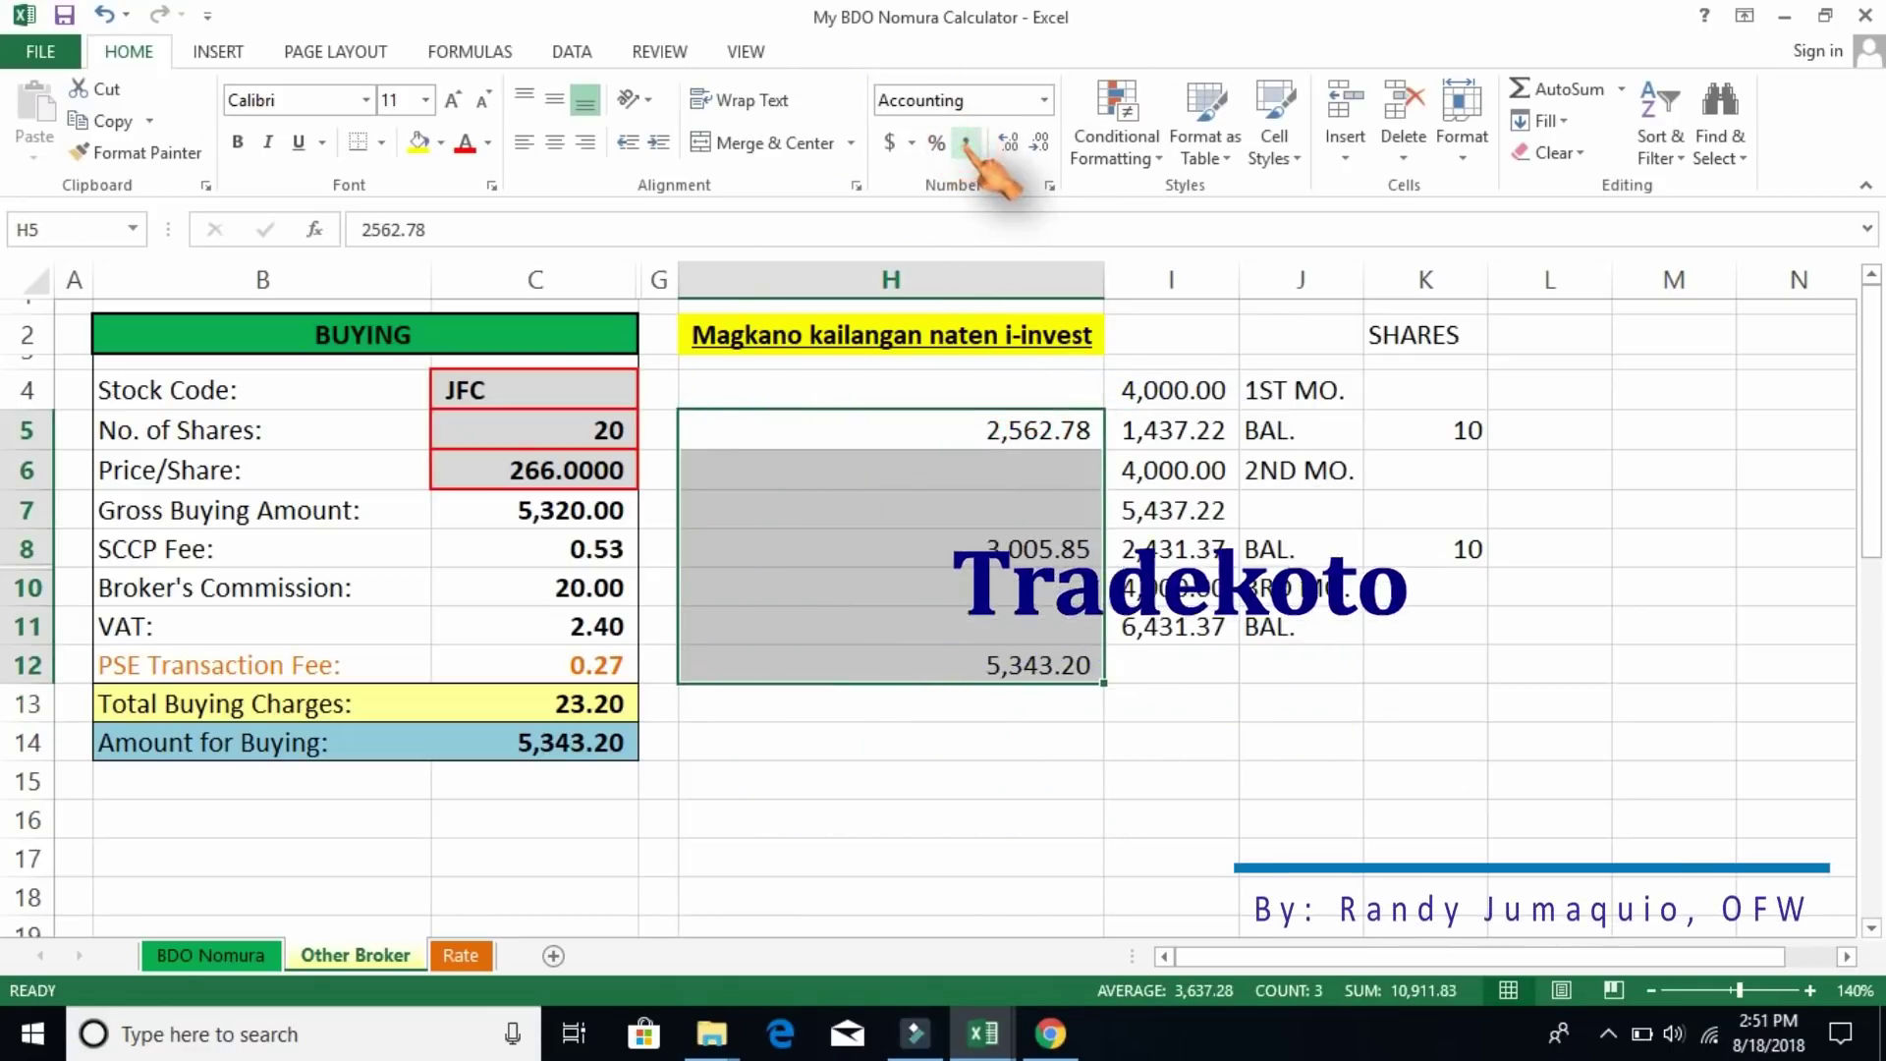
Calculate the third month's remaining balance in I12 with the formula =I11-H12
click(1162, 669)
click(1025, 668)
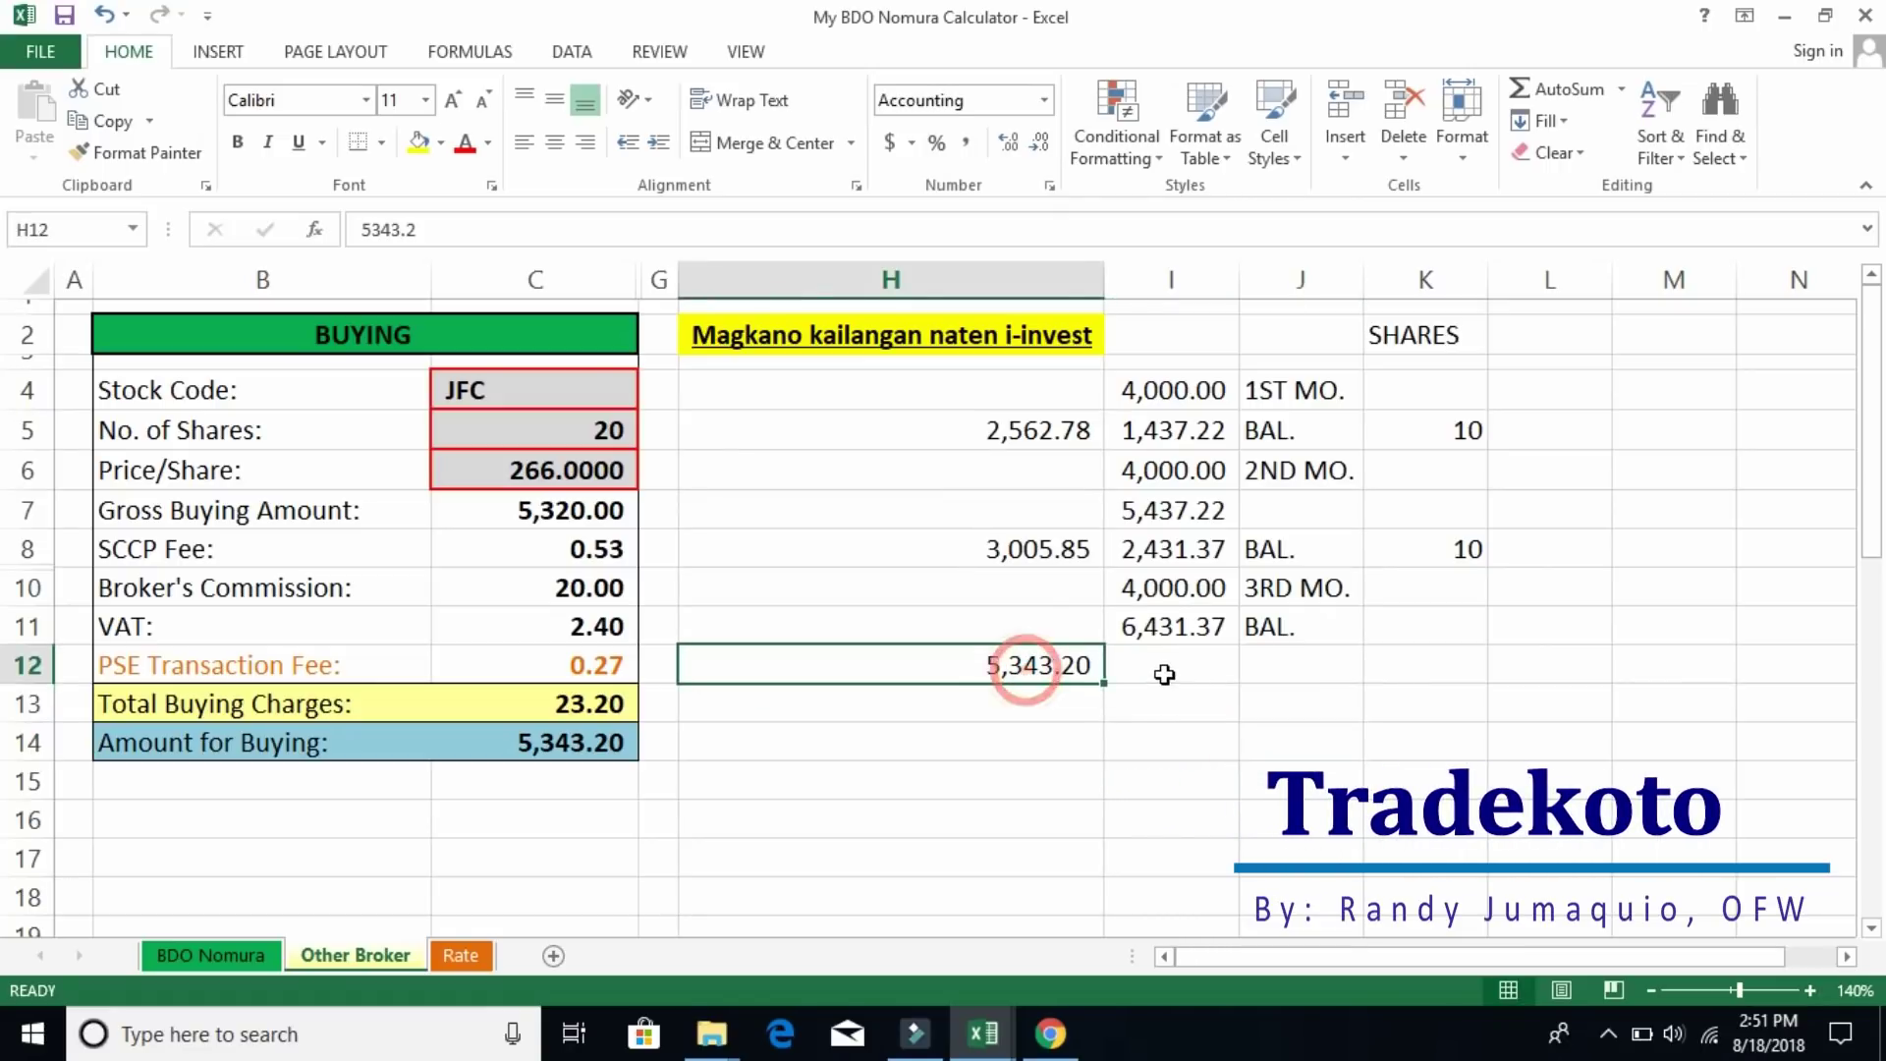
click(1163, 675)
text(=)
key(Up)
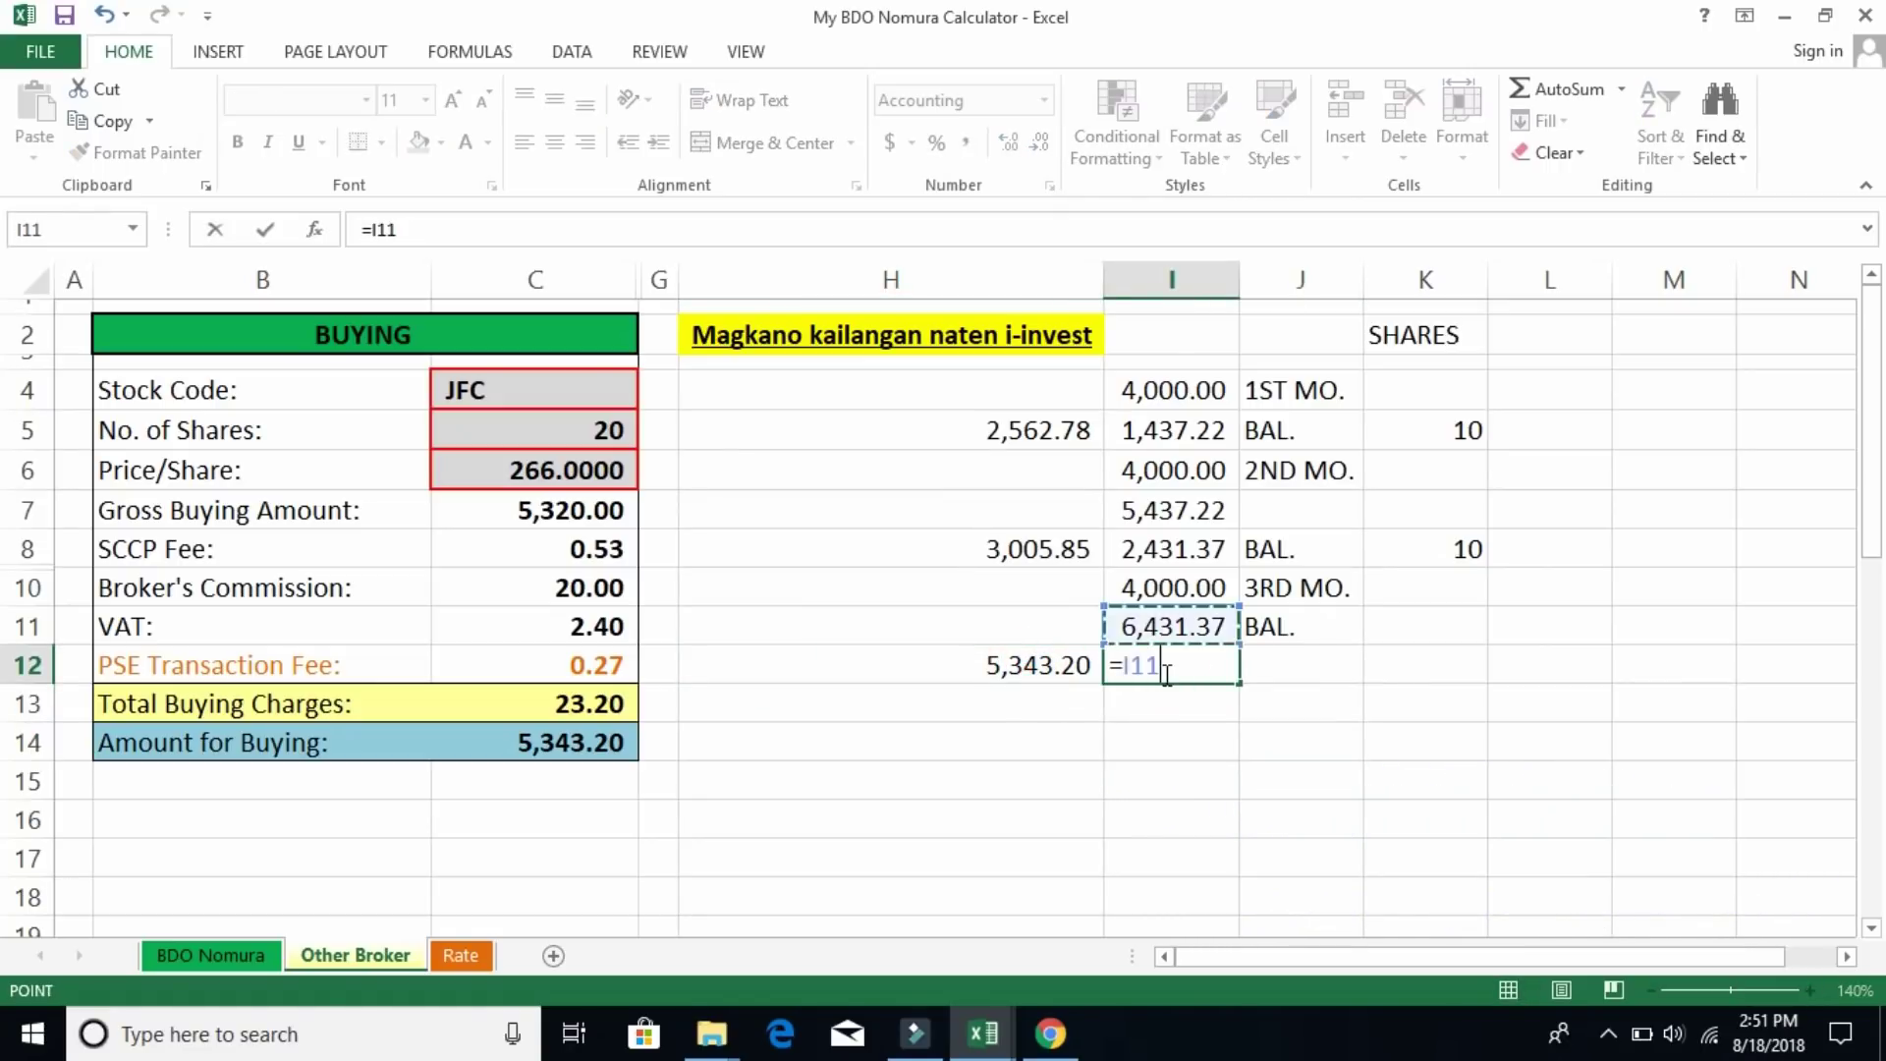
text(-)
key(Left)
key(Return)
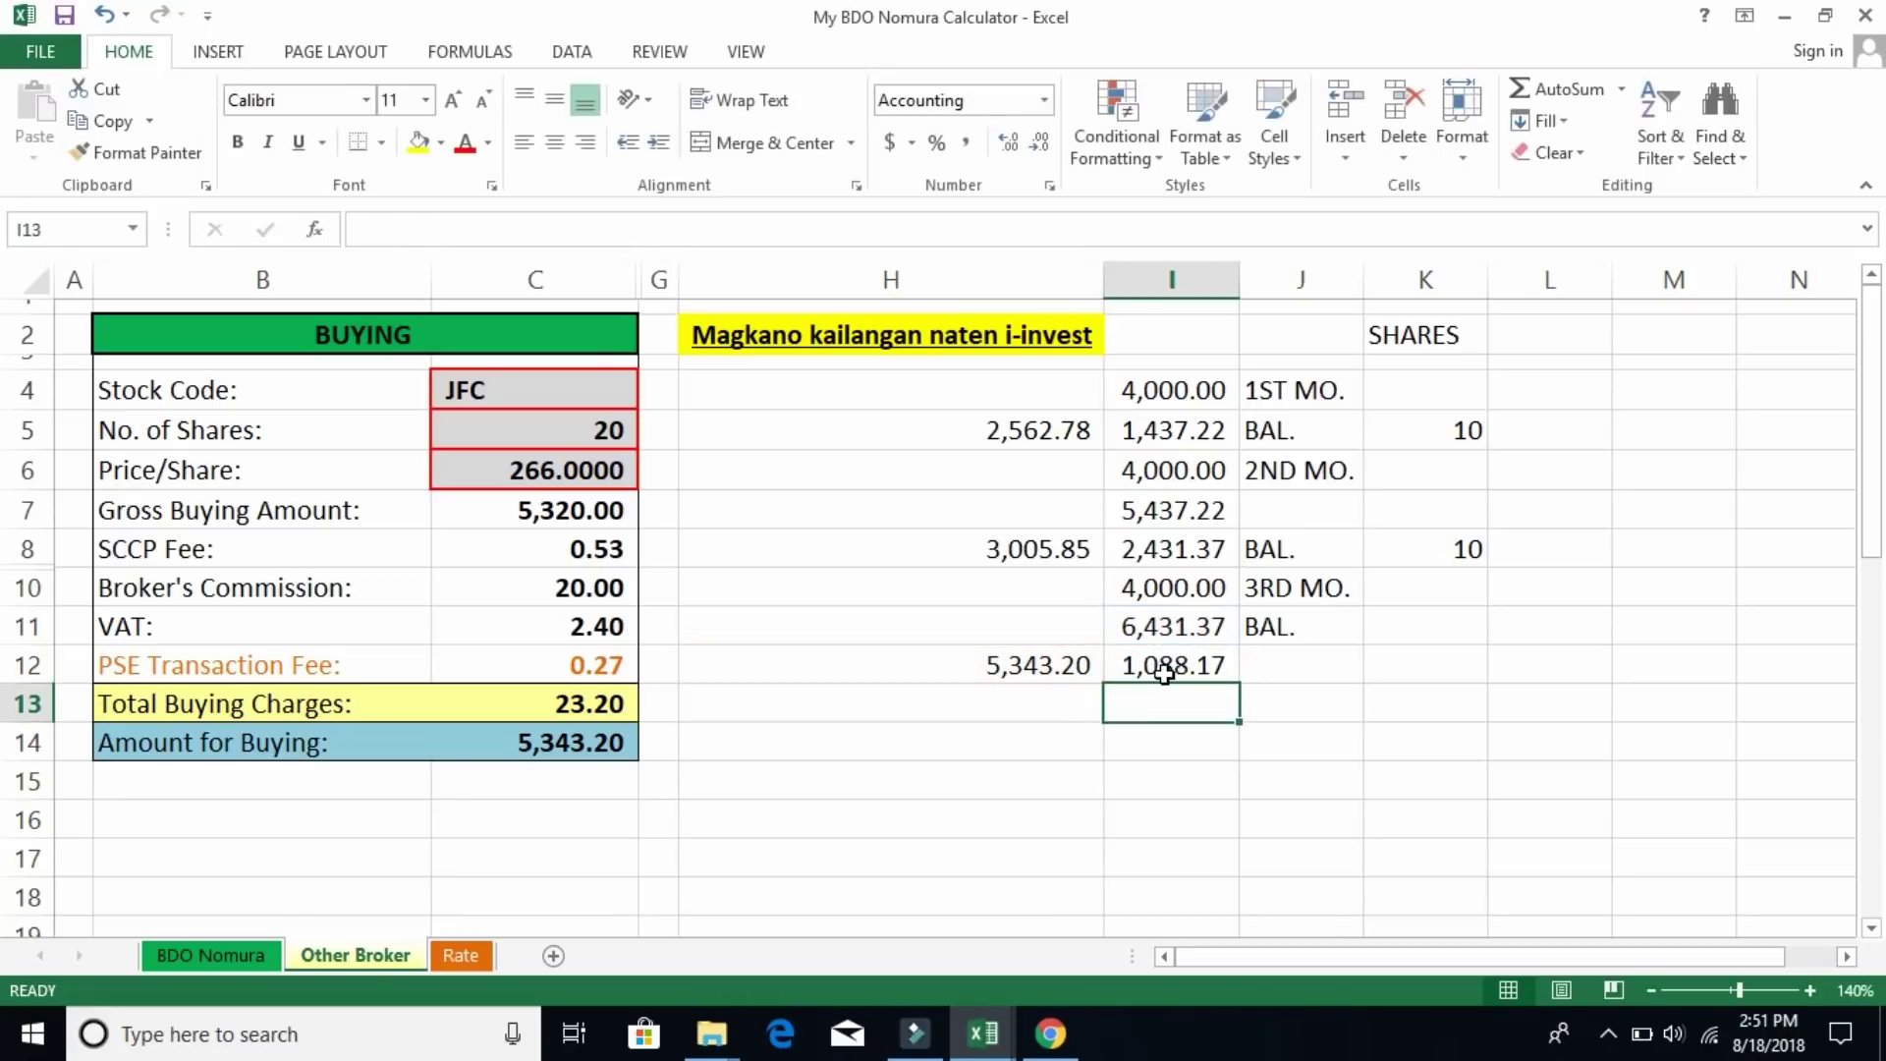
click(1199, 774)
click(1190, 676)
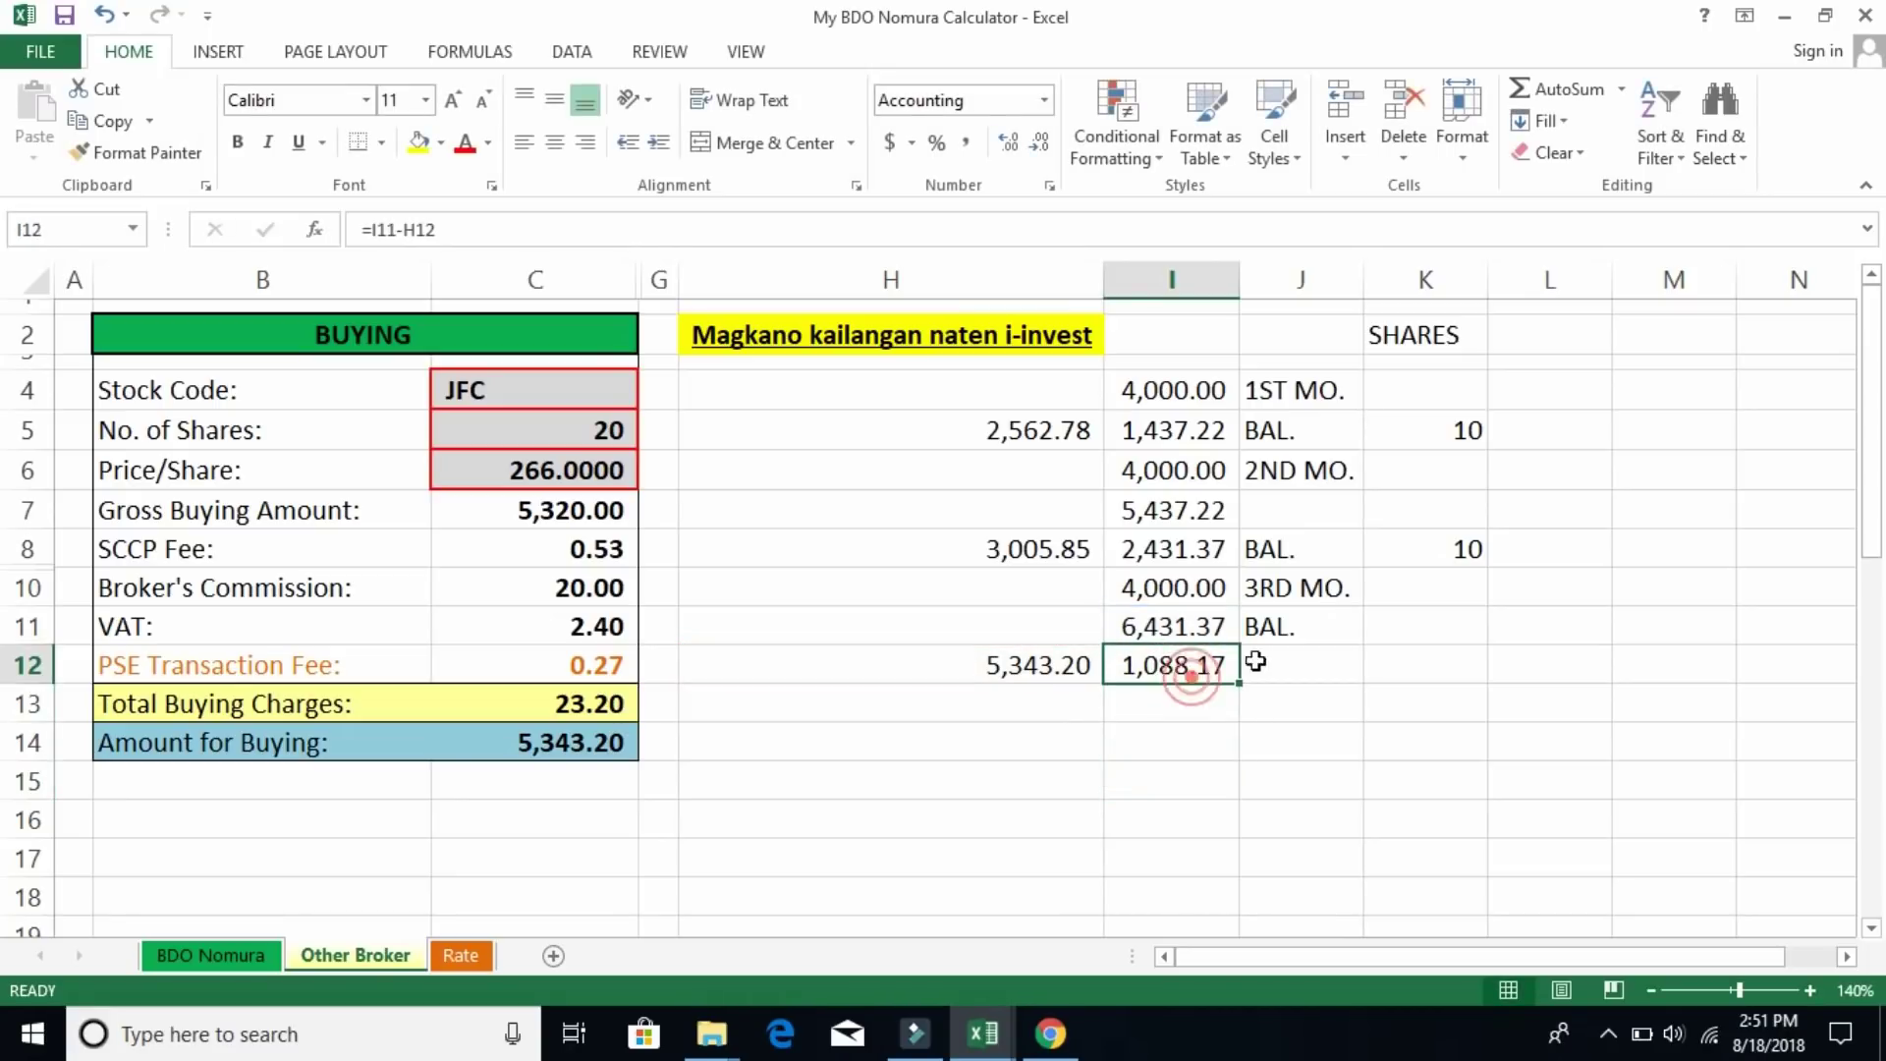
Move the "BAL." label from J11 to J12 and enter 20 as the share quantity in K12
click(1300, 633)
drag(1317, 644, 1350, 681)
click(1489, 798)
click(1452, 666)
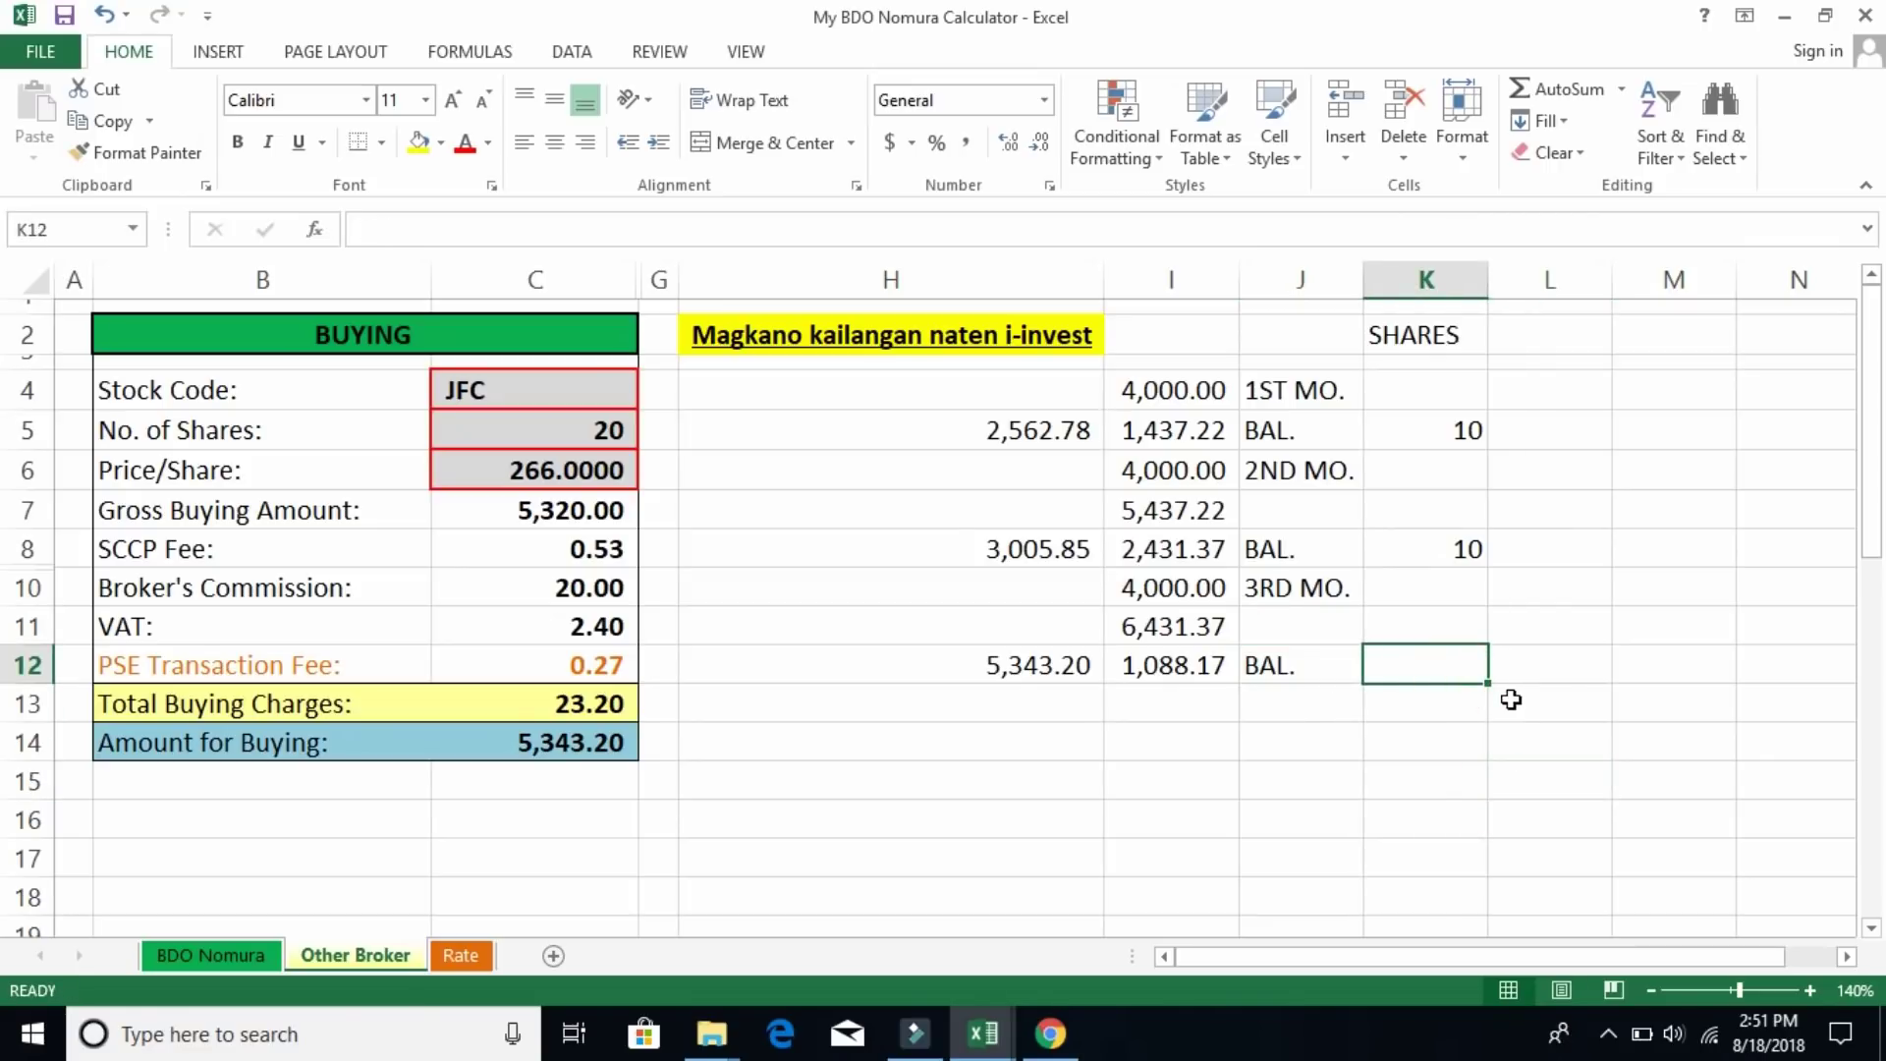
text(20)
key(Return)
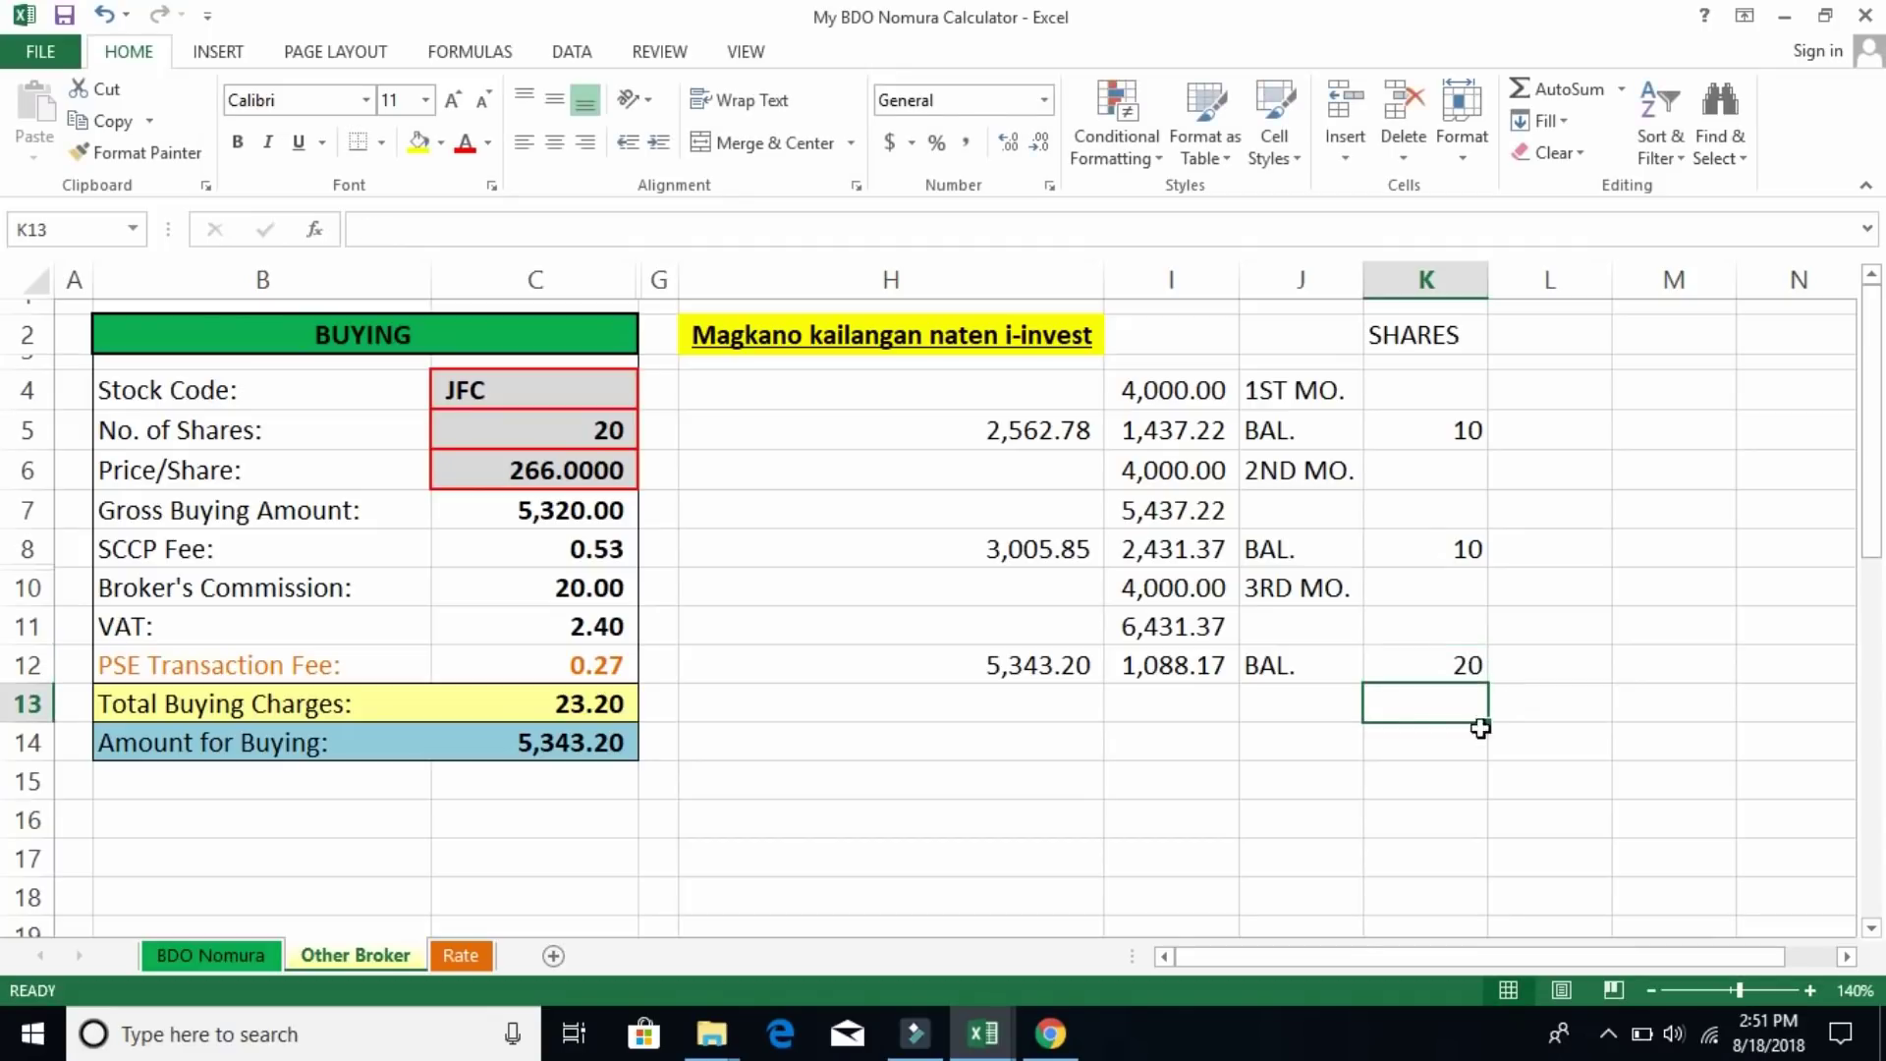
Total the share quantities in K5:K12 with AutoSum, placing the sum in K13
click(1457, 786)
click(1570, 747)
drag(1402, 425, 1467, 675)
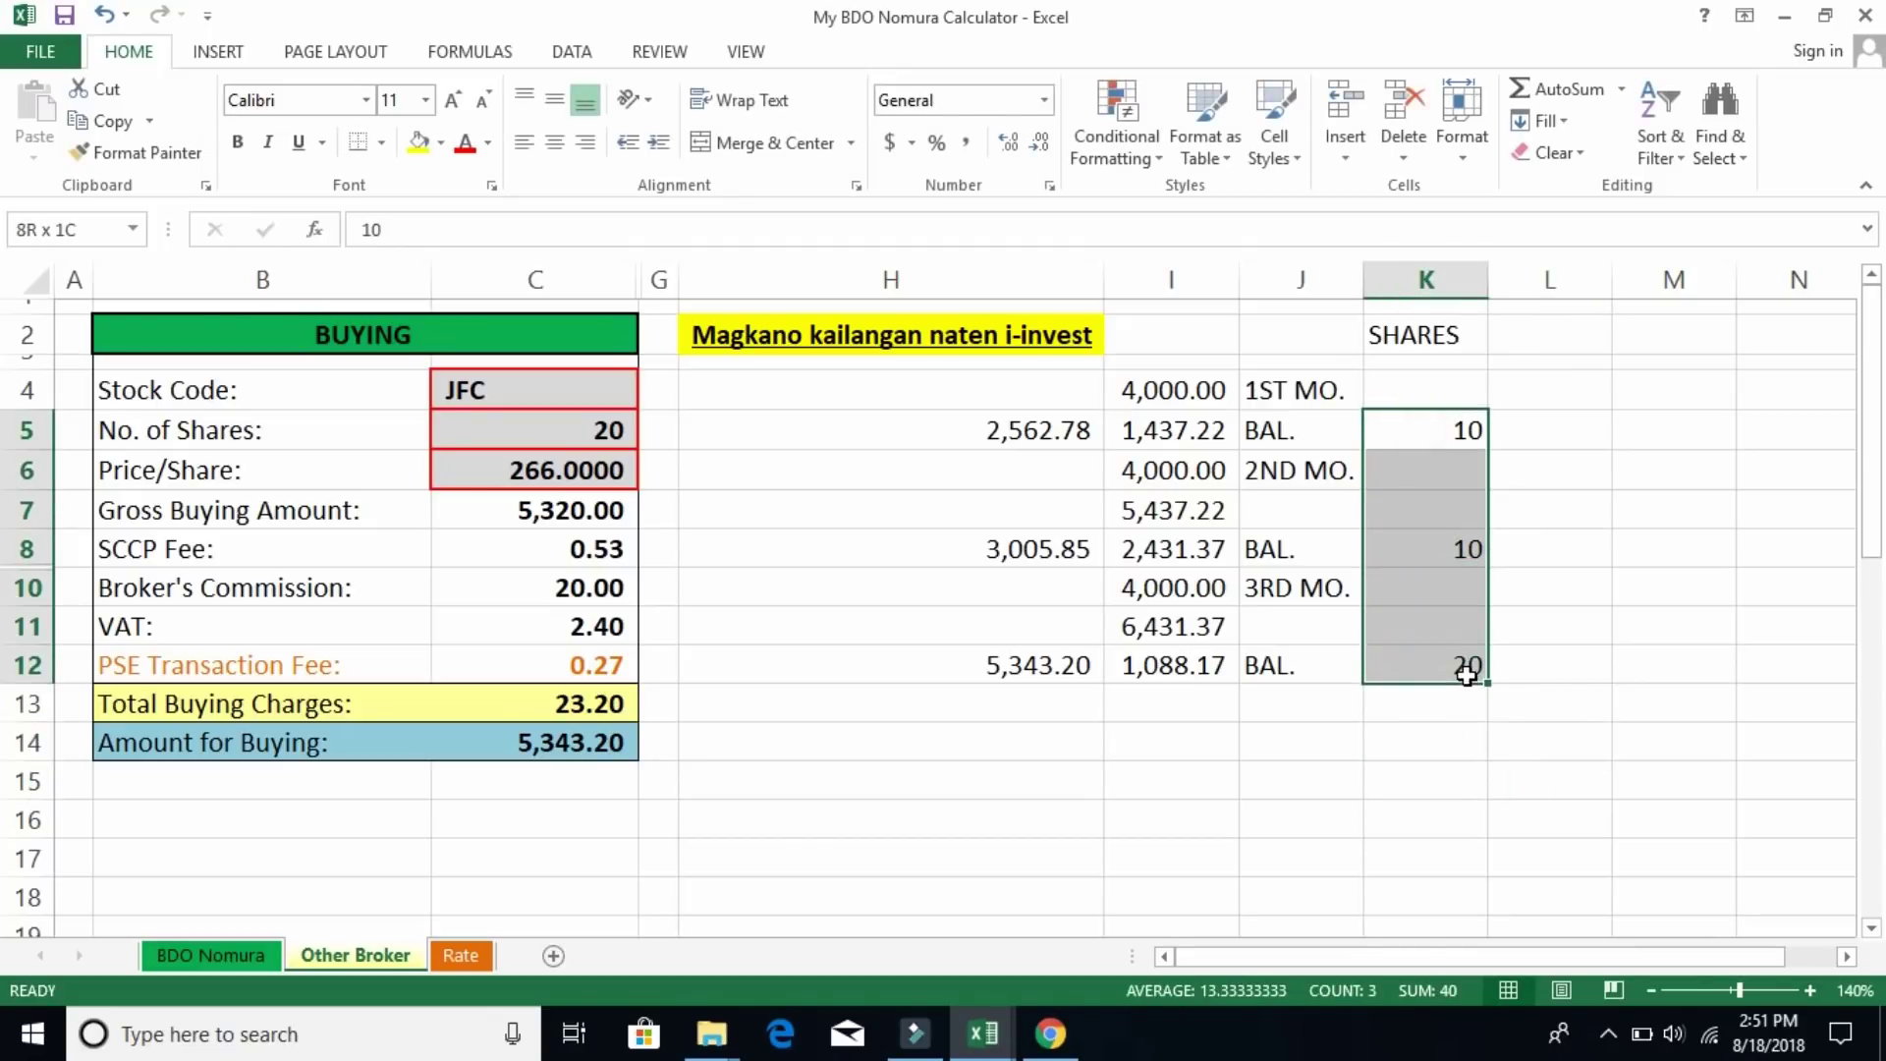
click(1560, 86)
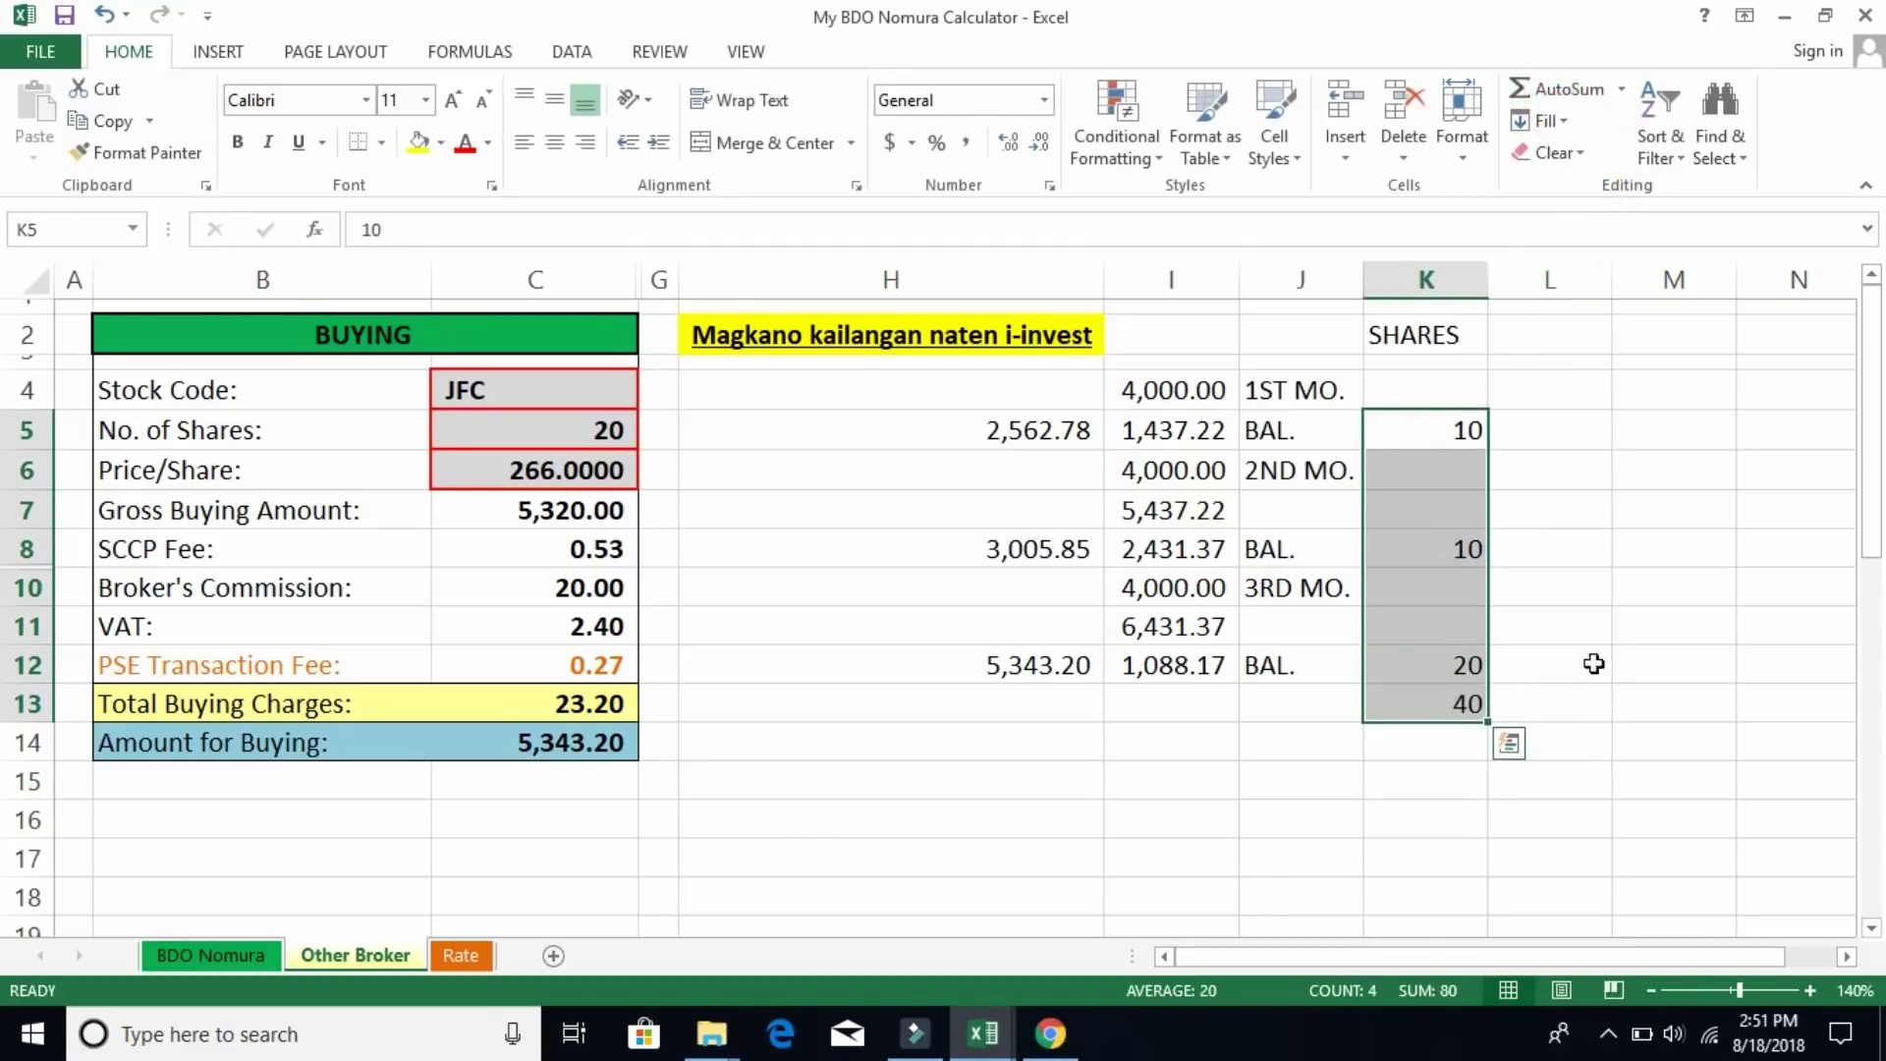
Label the share total by entering "JFC" in L13
click(1607, 730)
click(1524, 706)
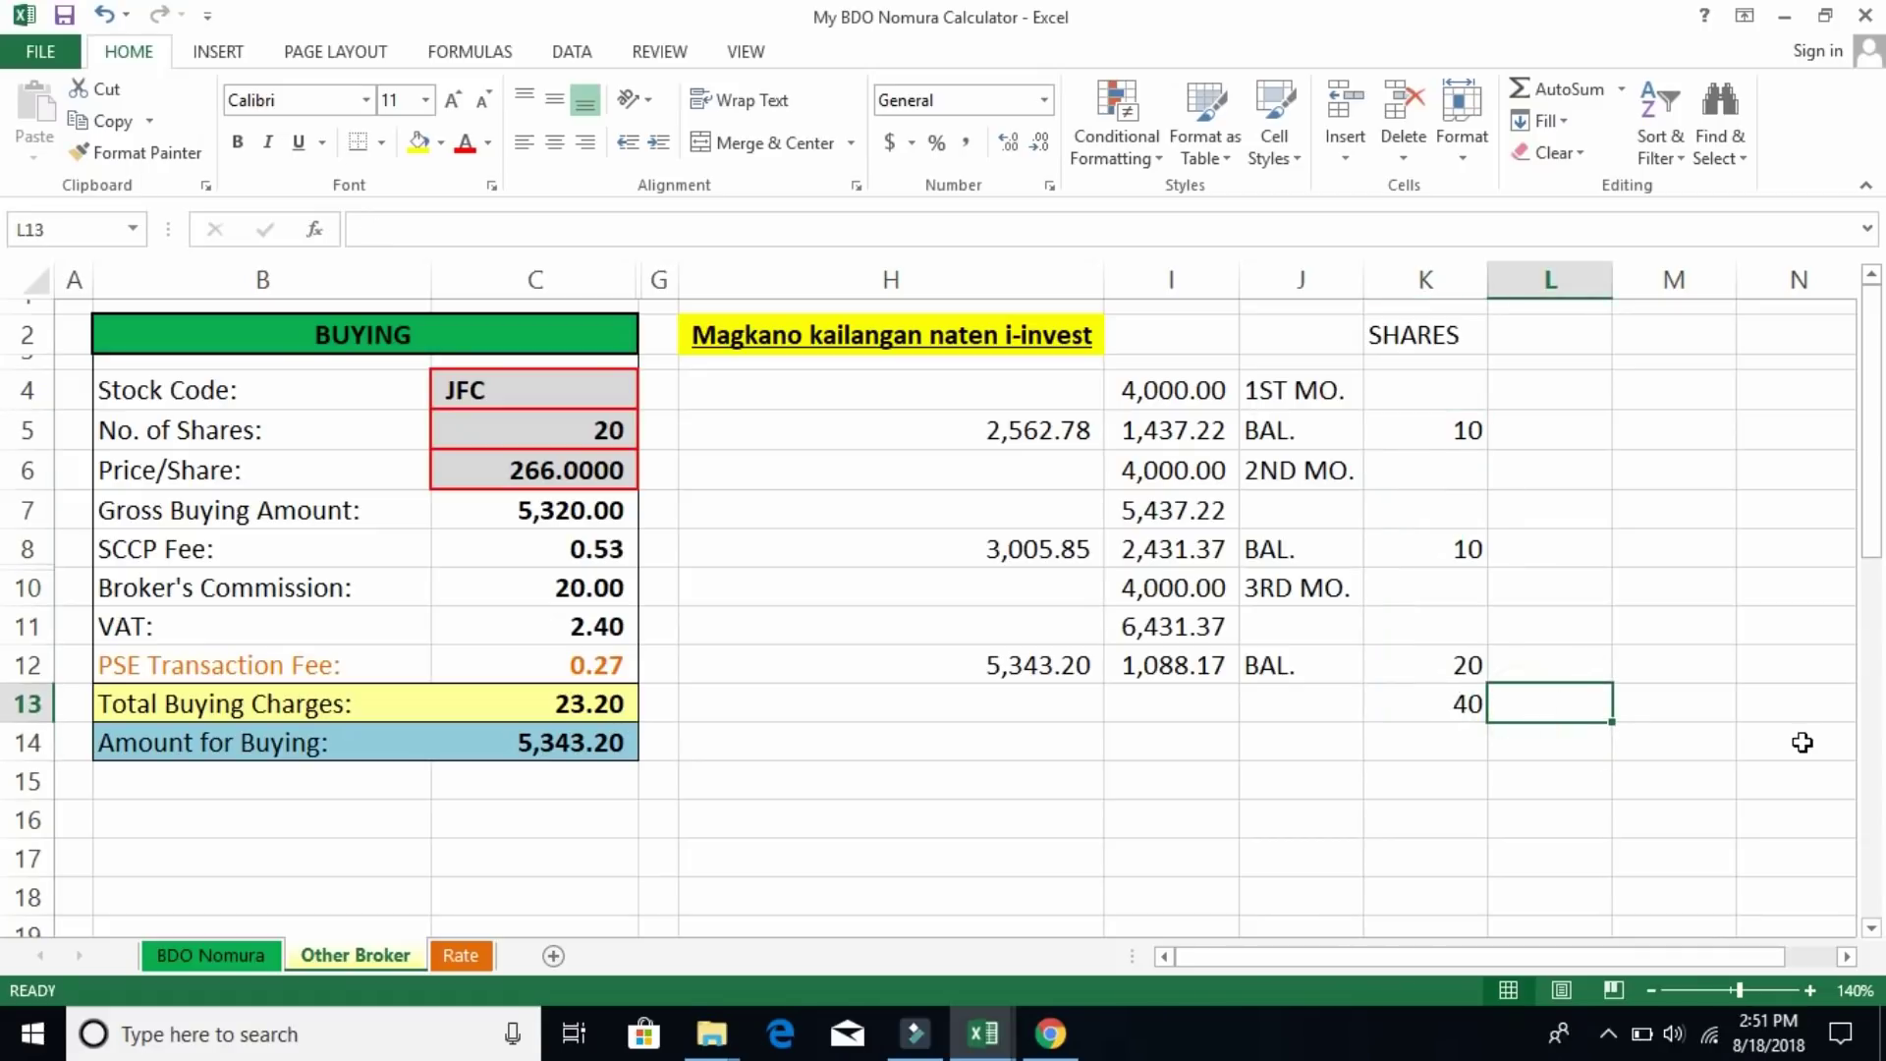
text(JFC)
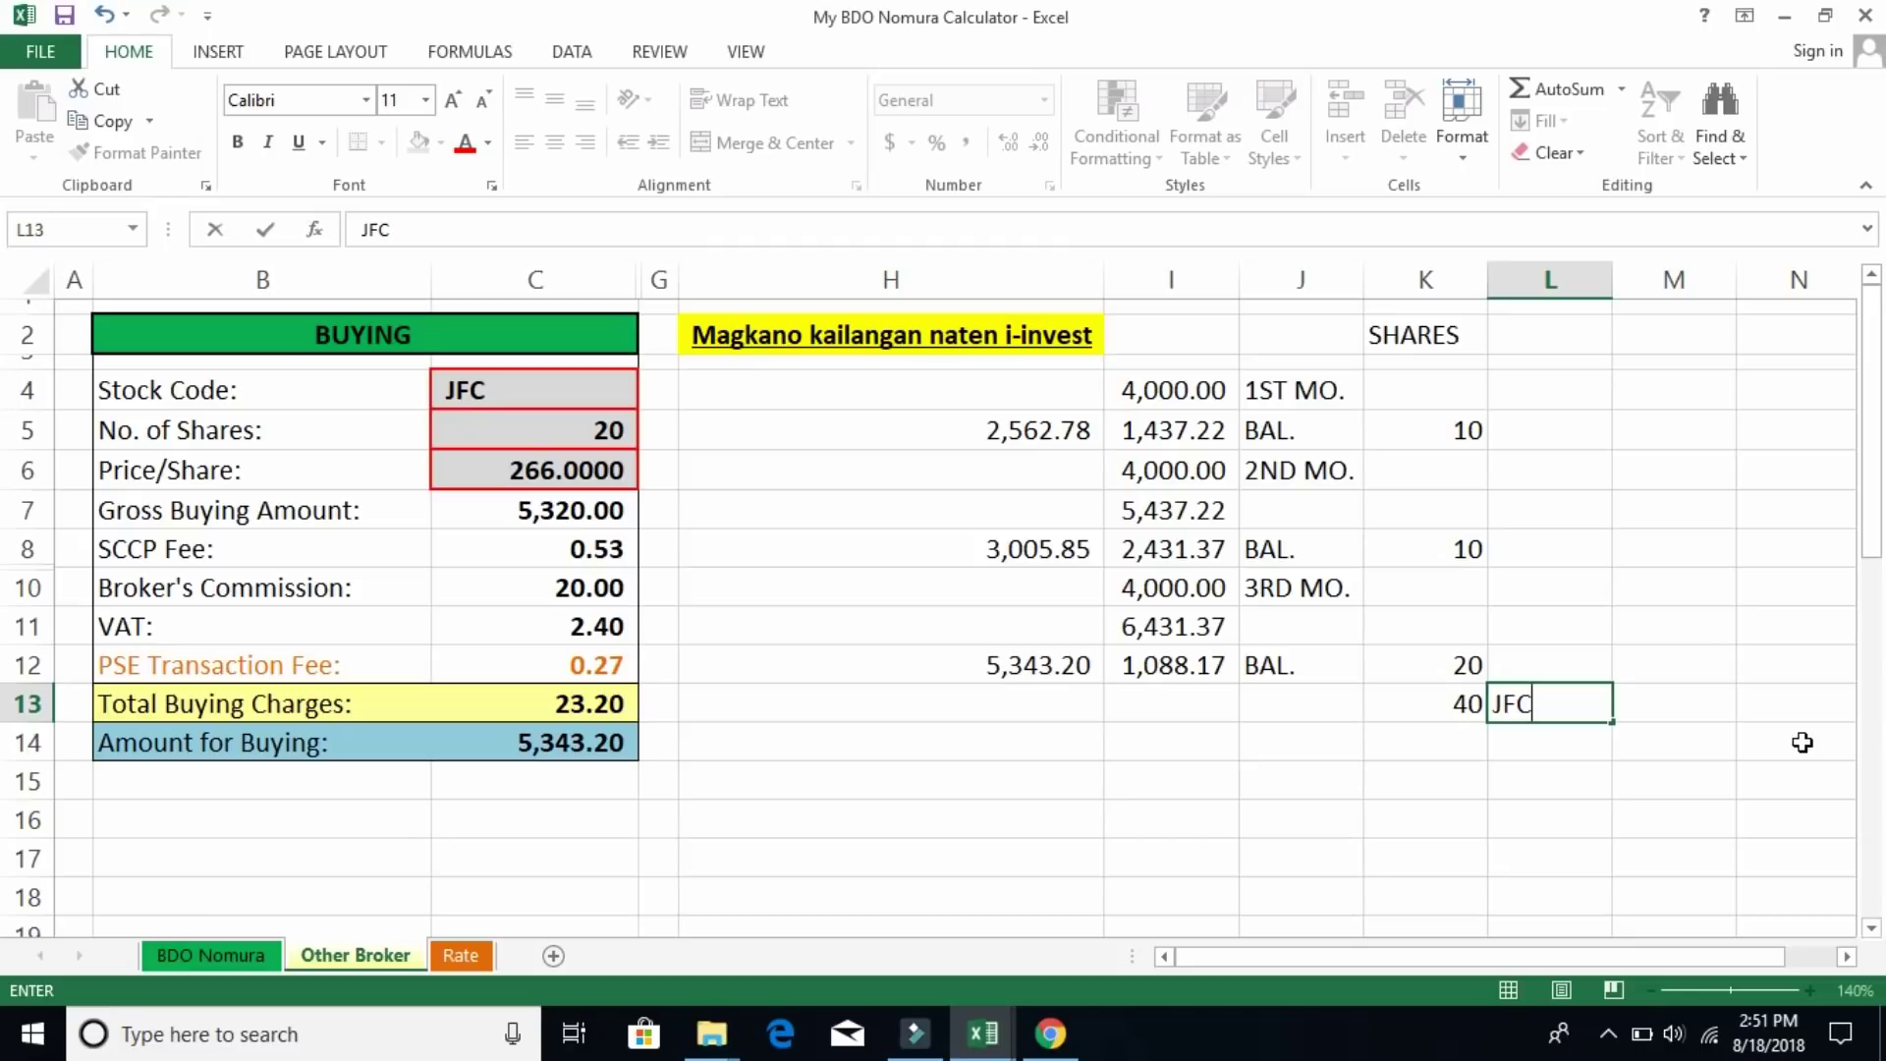
key(Return)
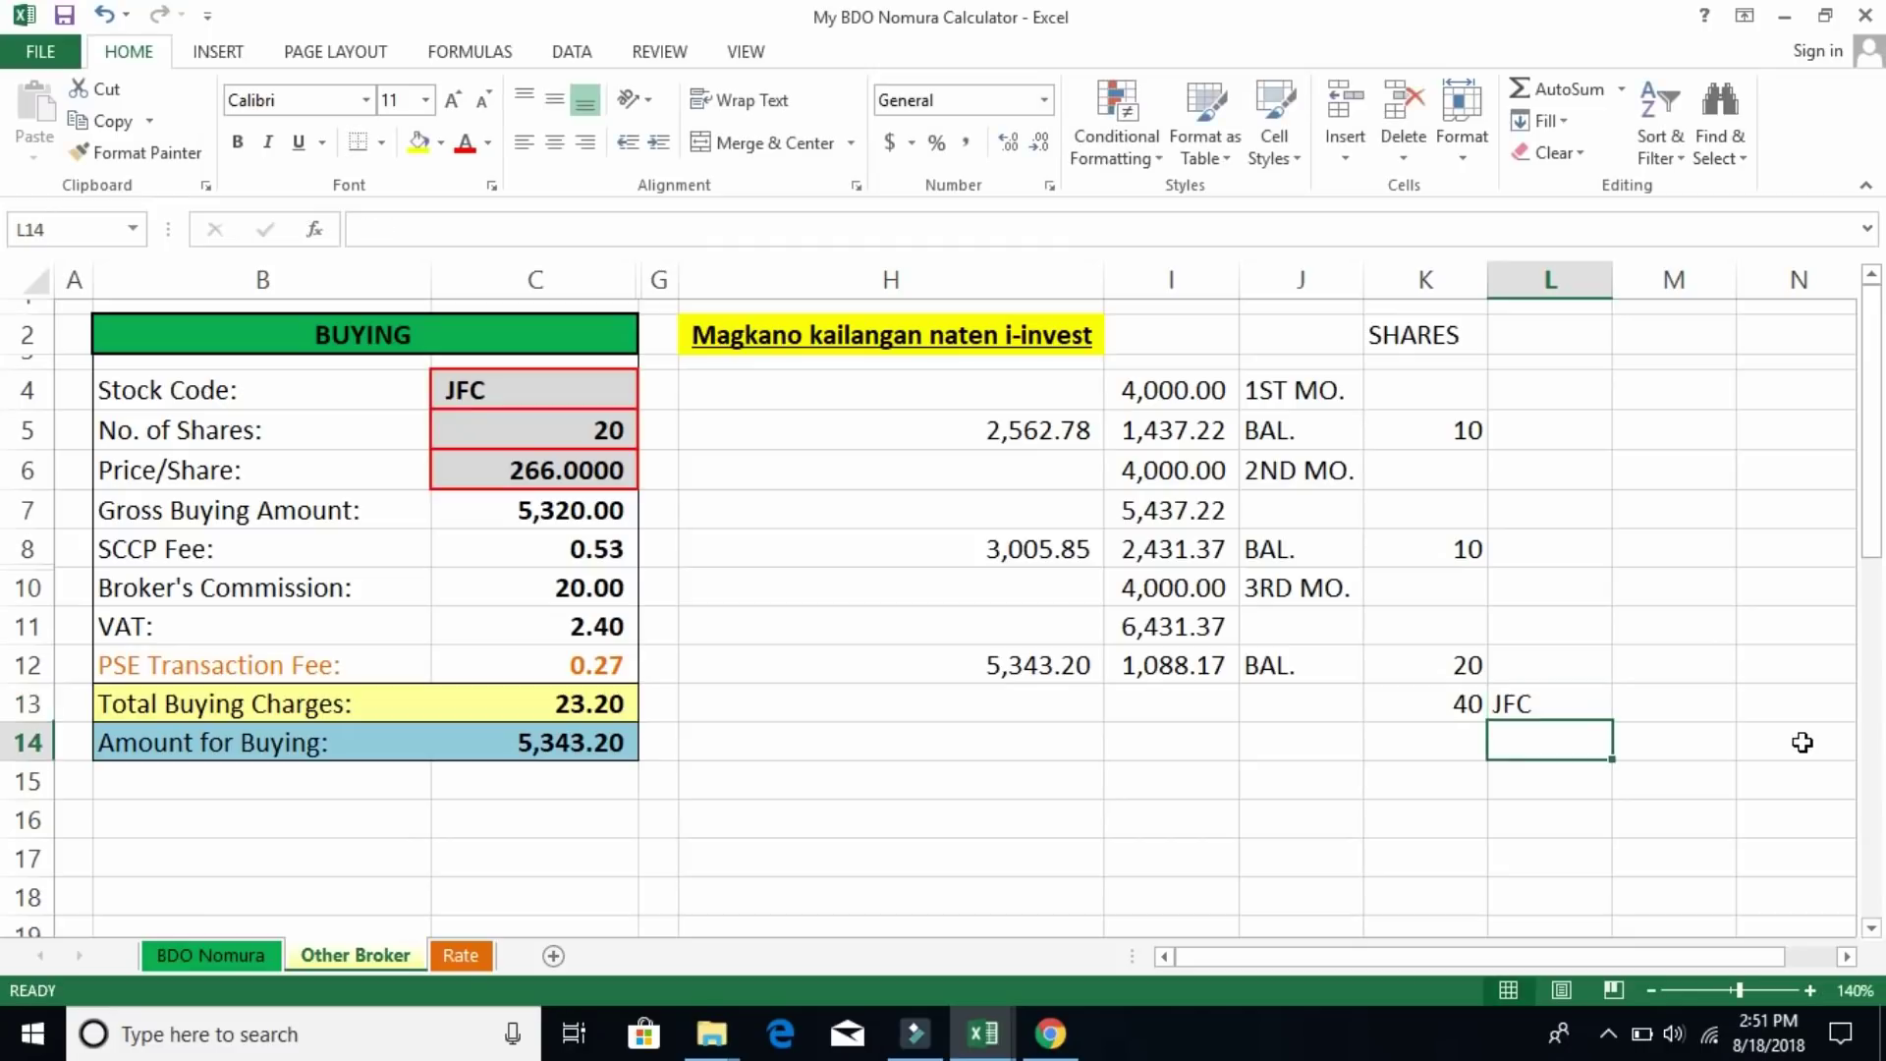
click(1240, 887)
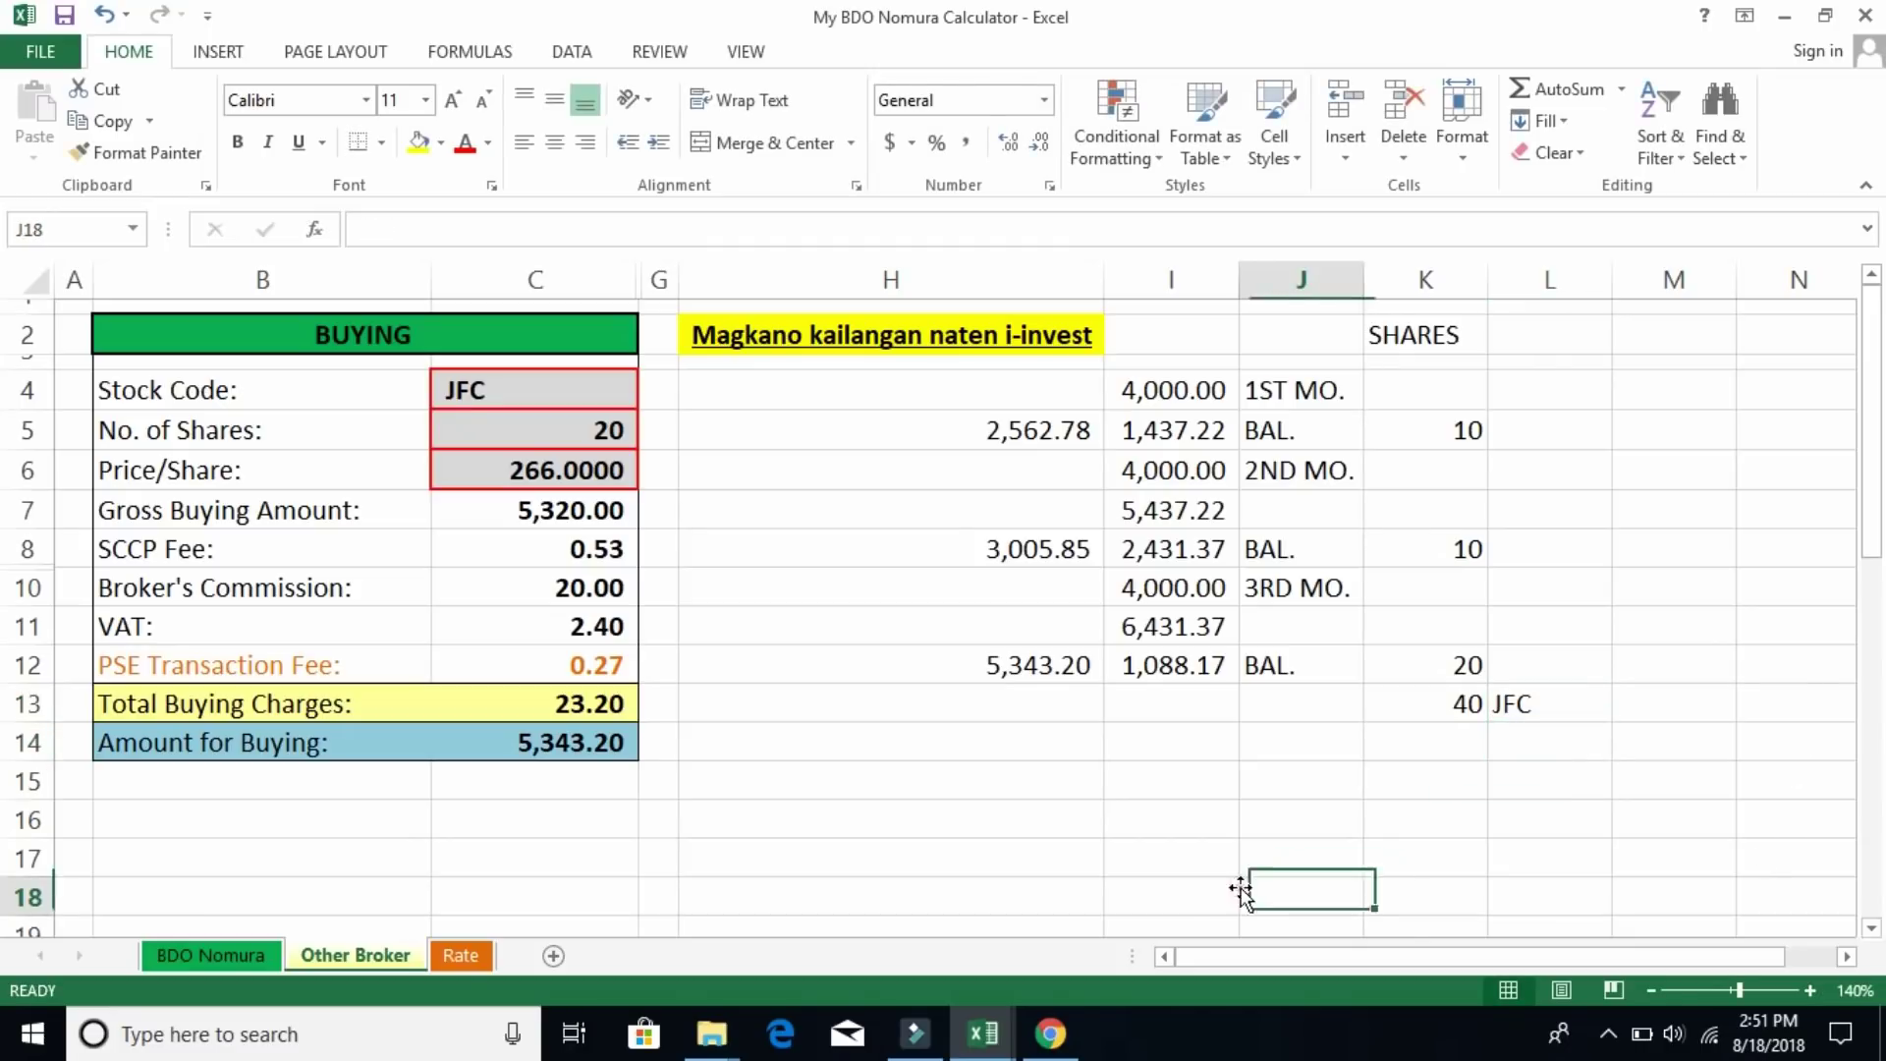
click(1381, 864)
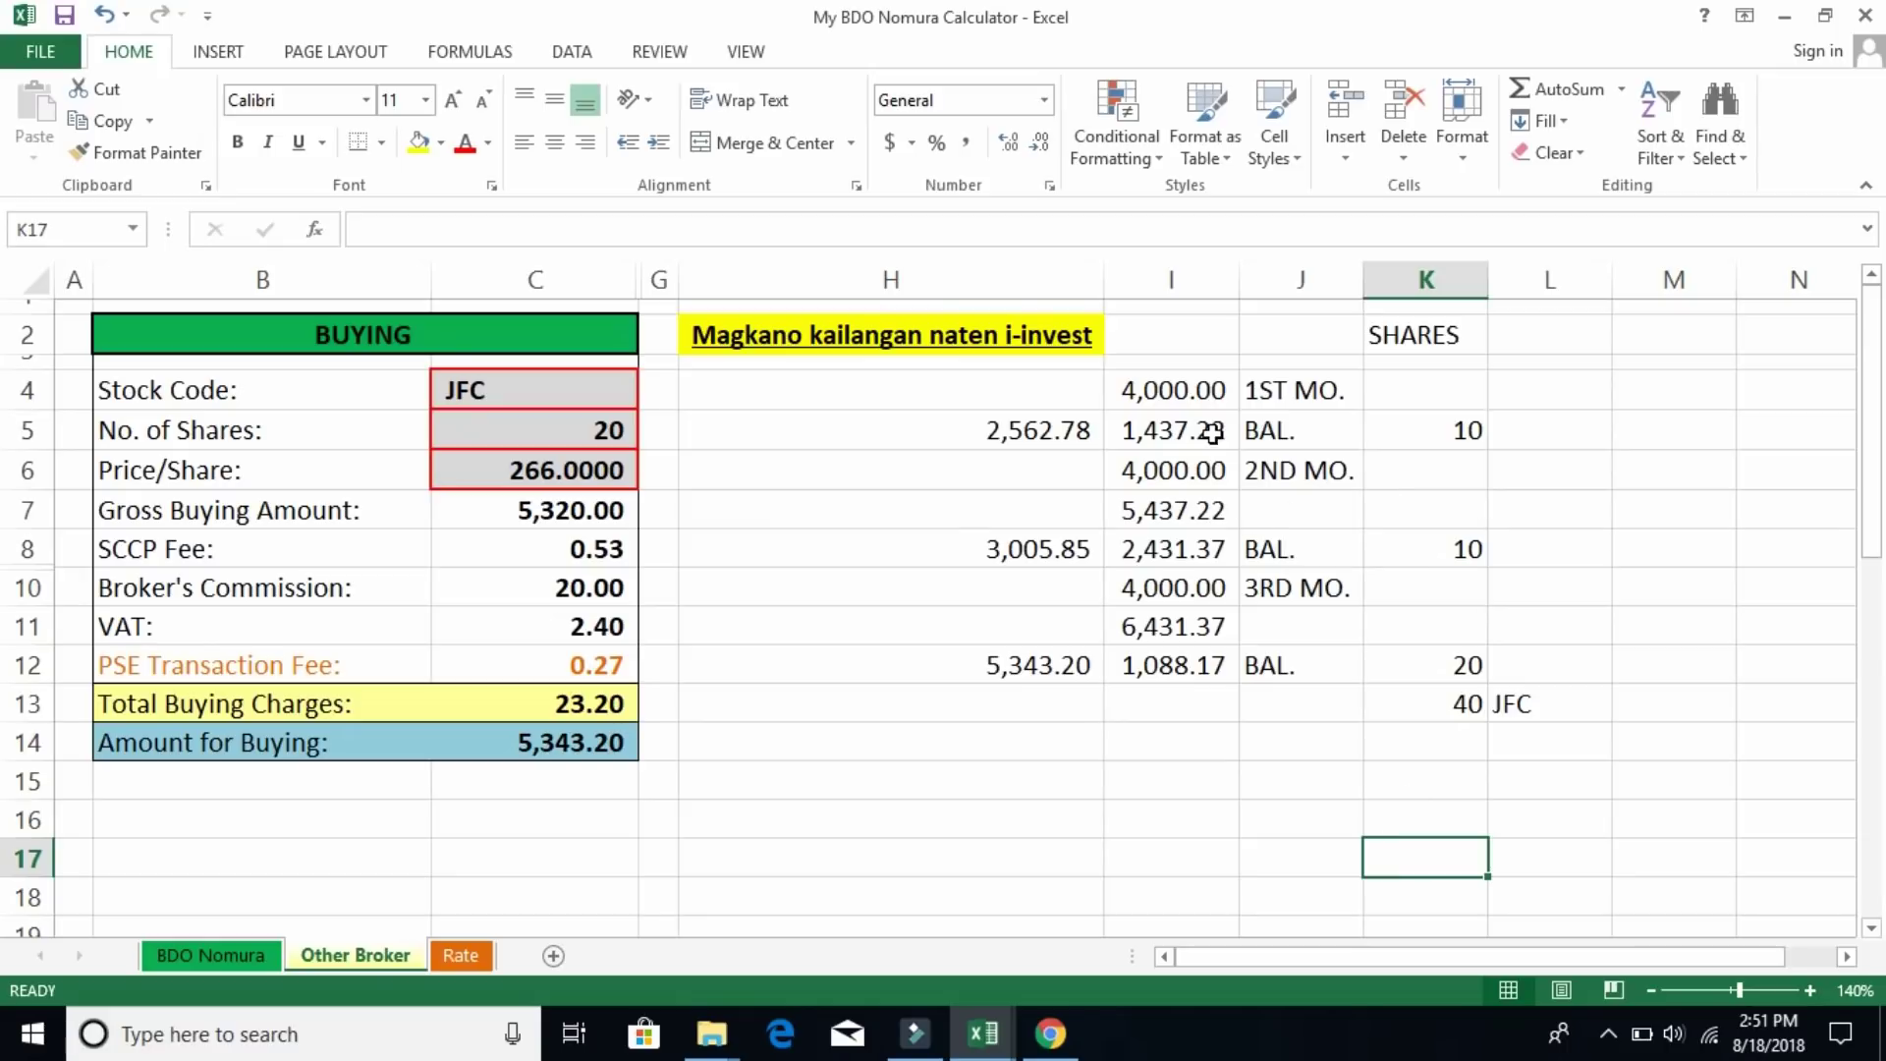
Review the monthly capital entries in column I and add the label "4TH. MO" in J13
click(1168, 391)
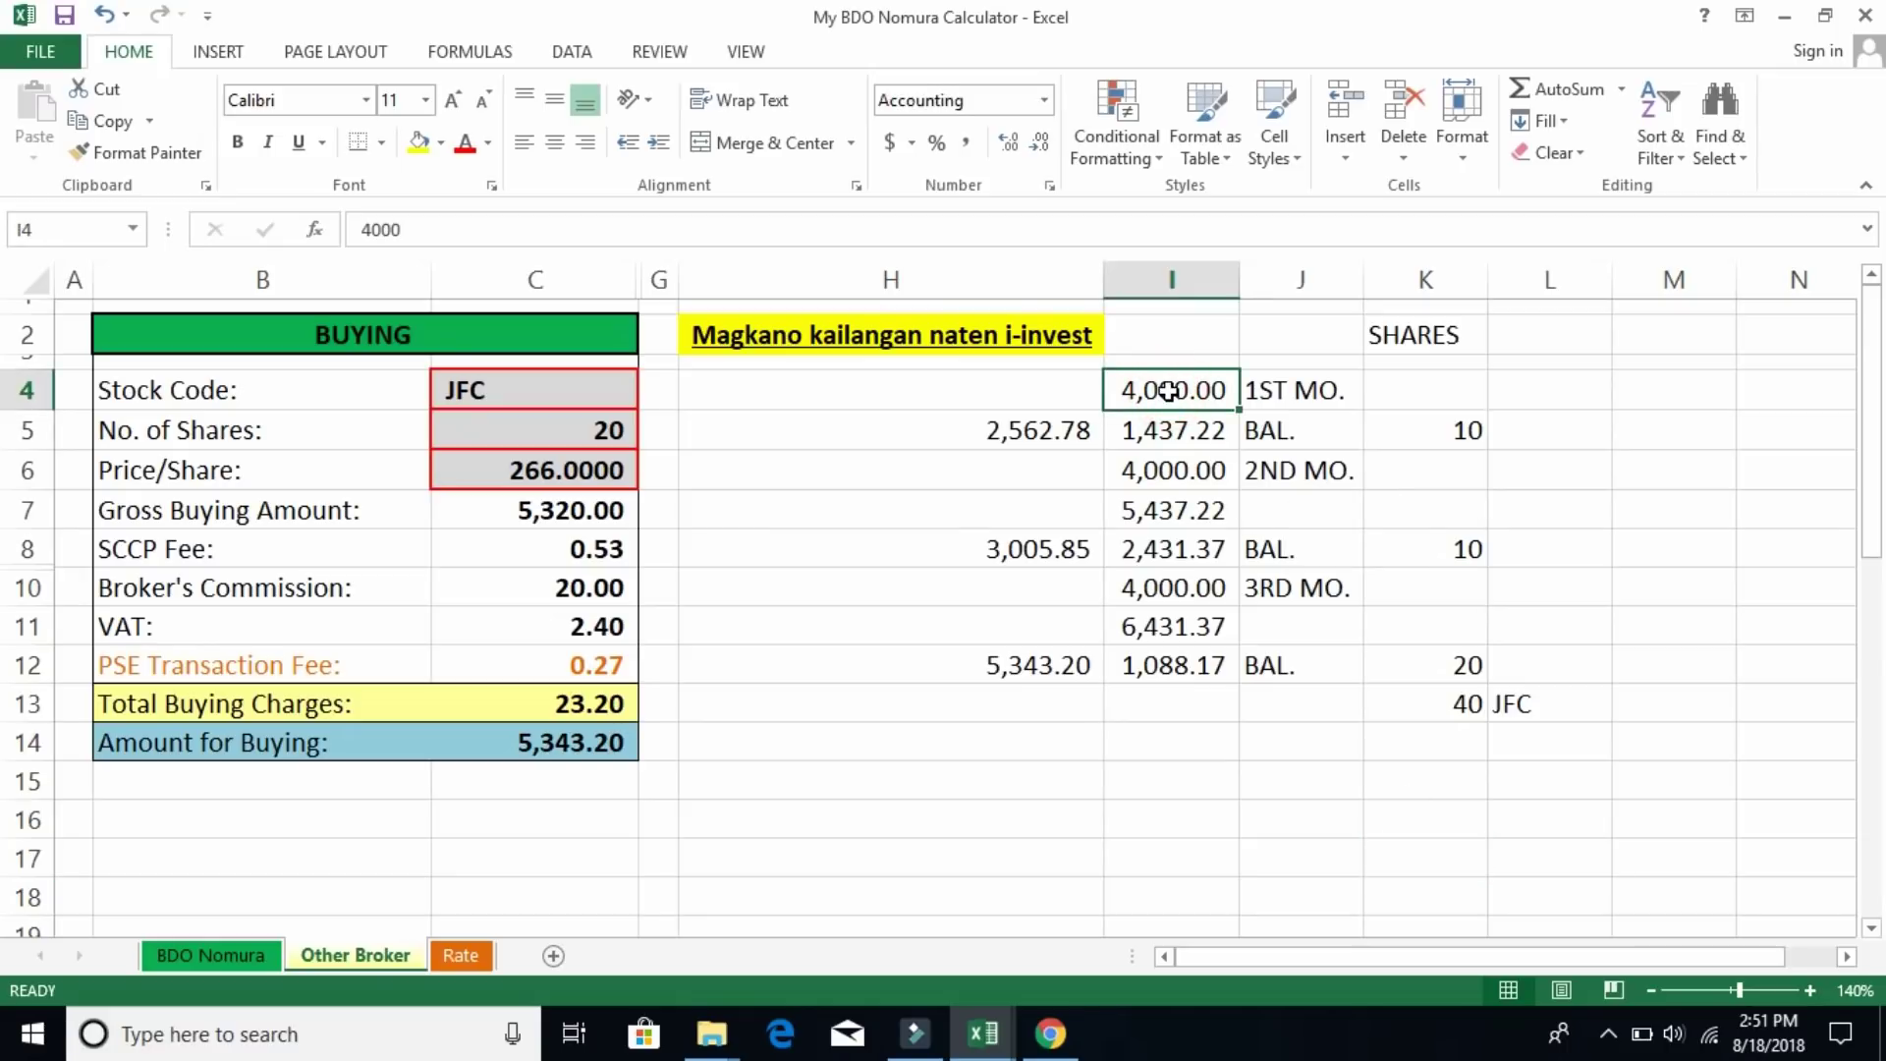
click(1179, 588)
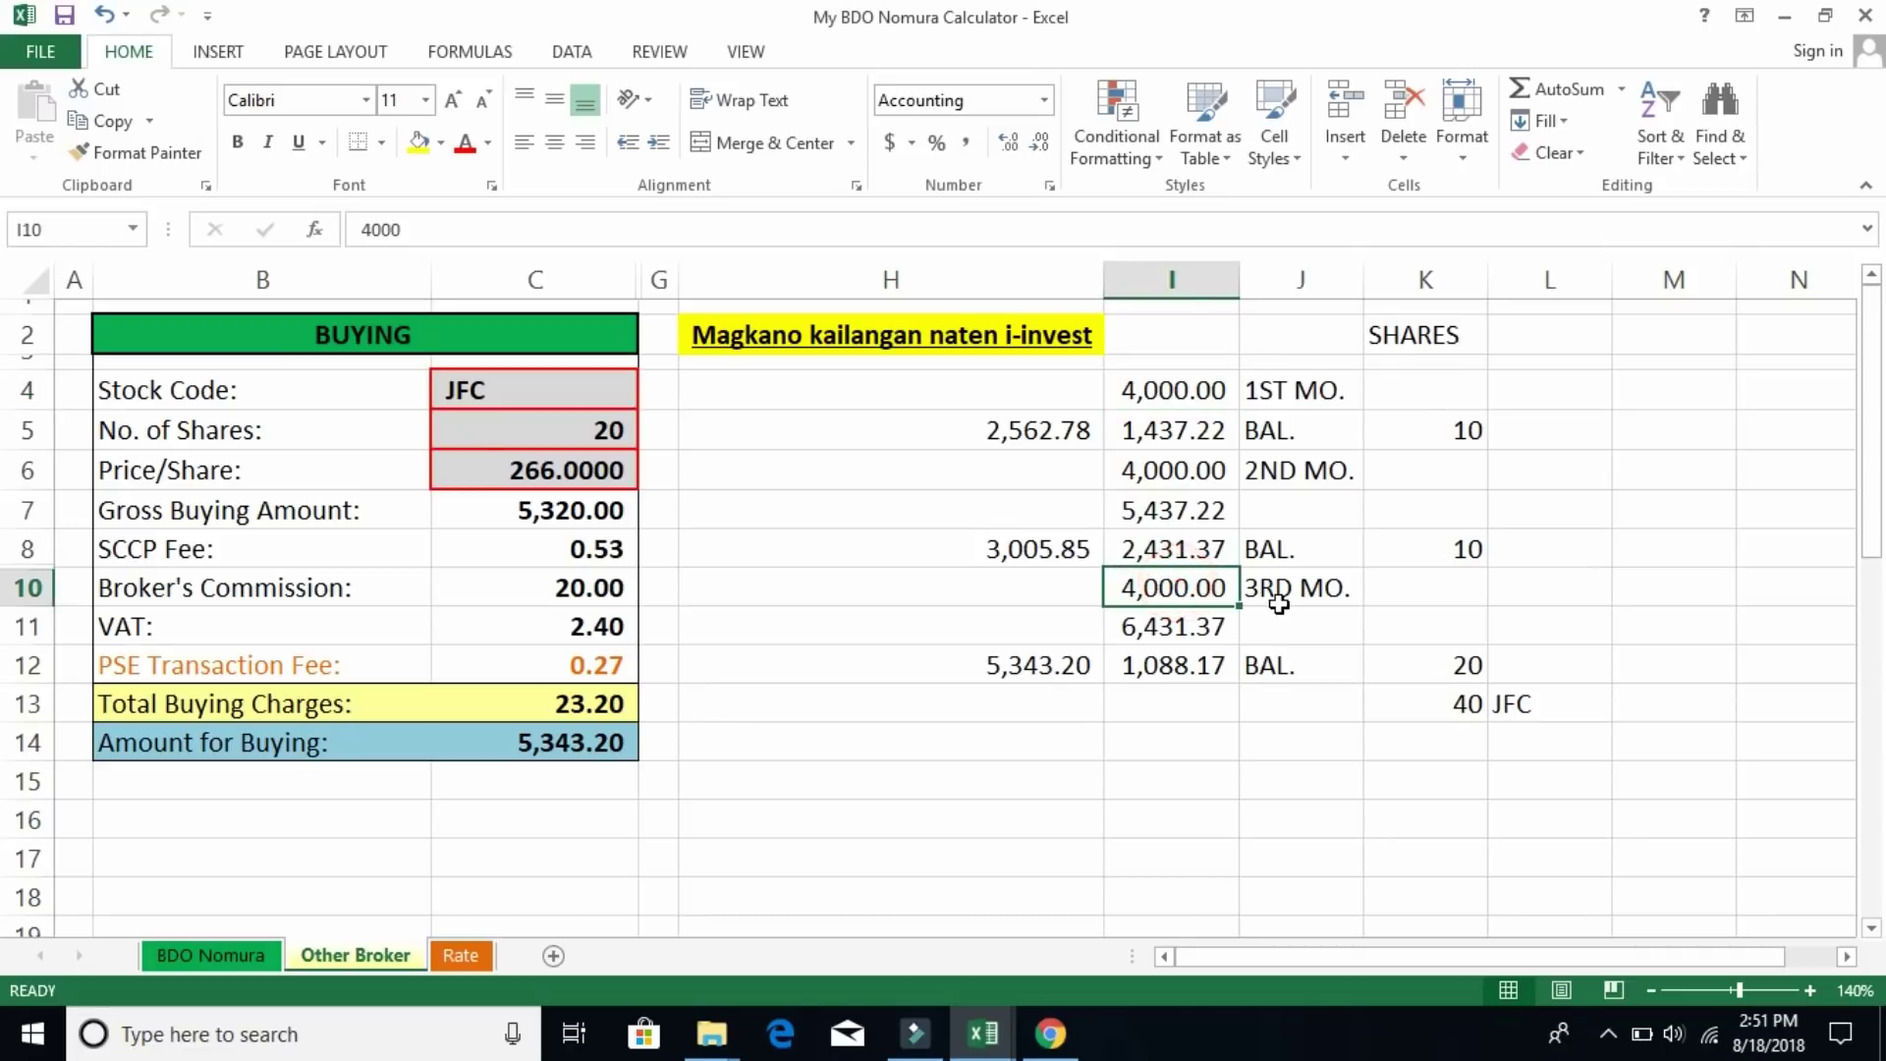
click(1281, 598)
click(1277, 704)
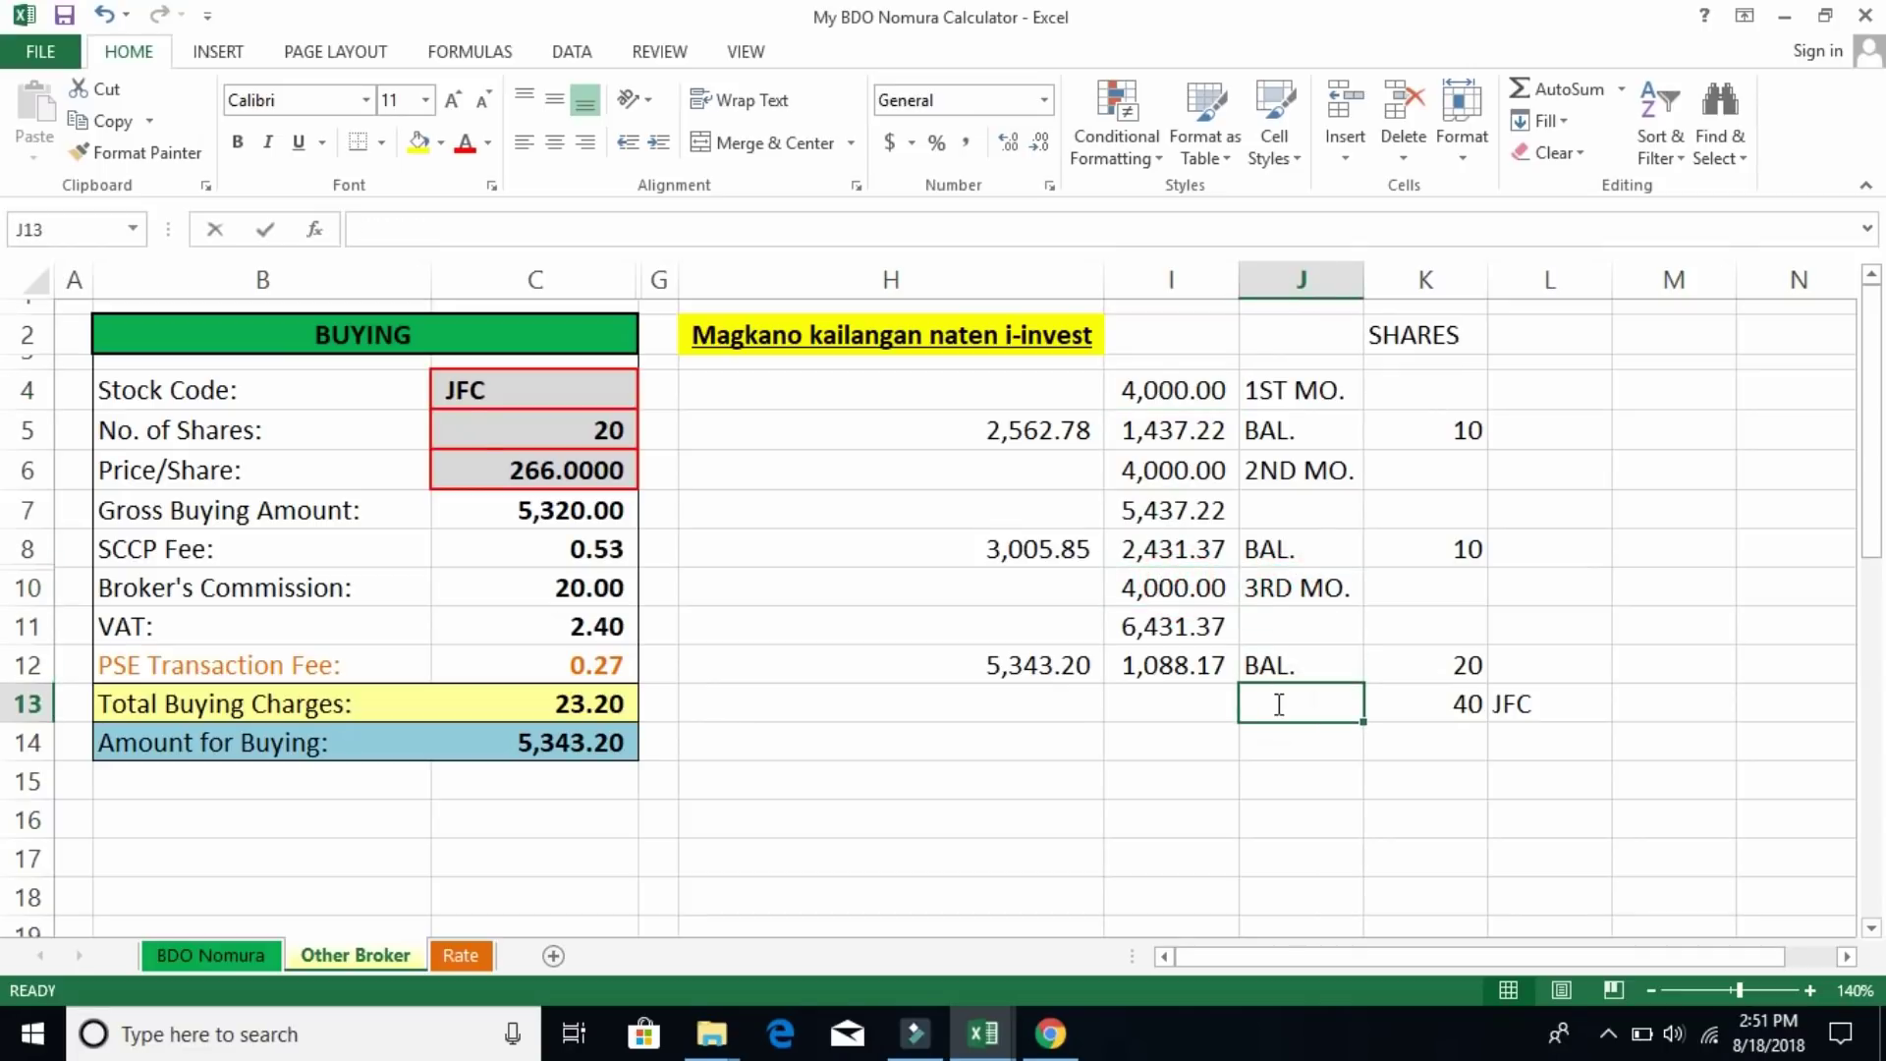
text(4TH)
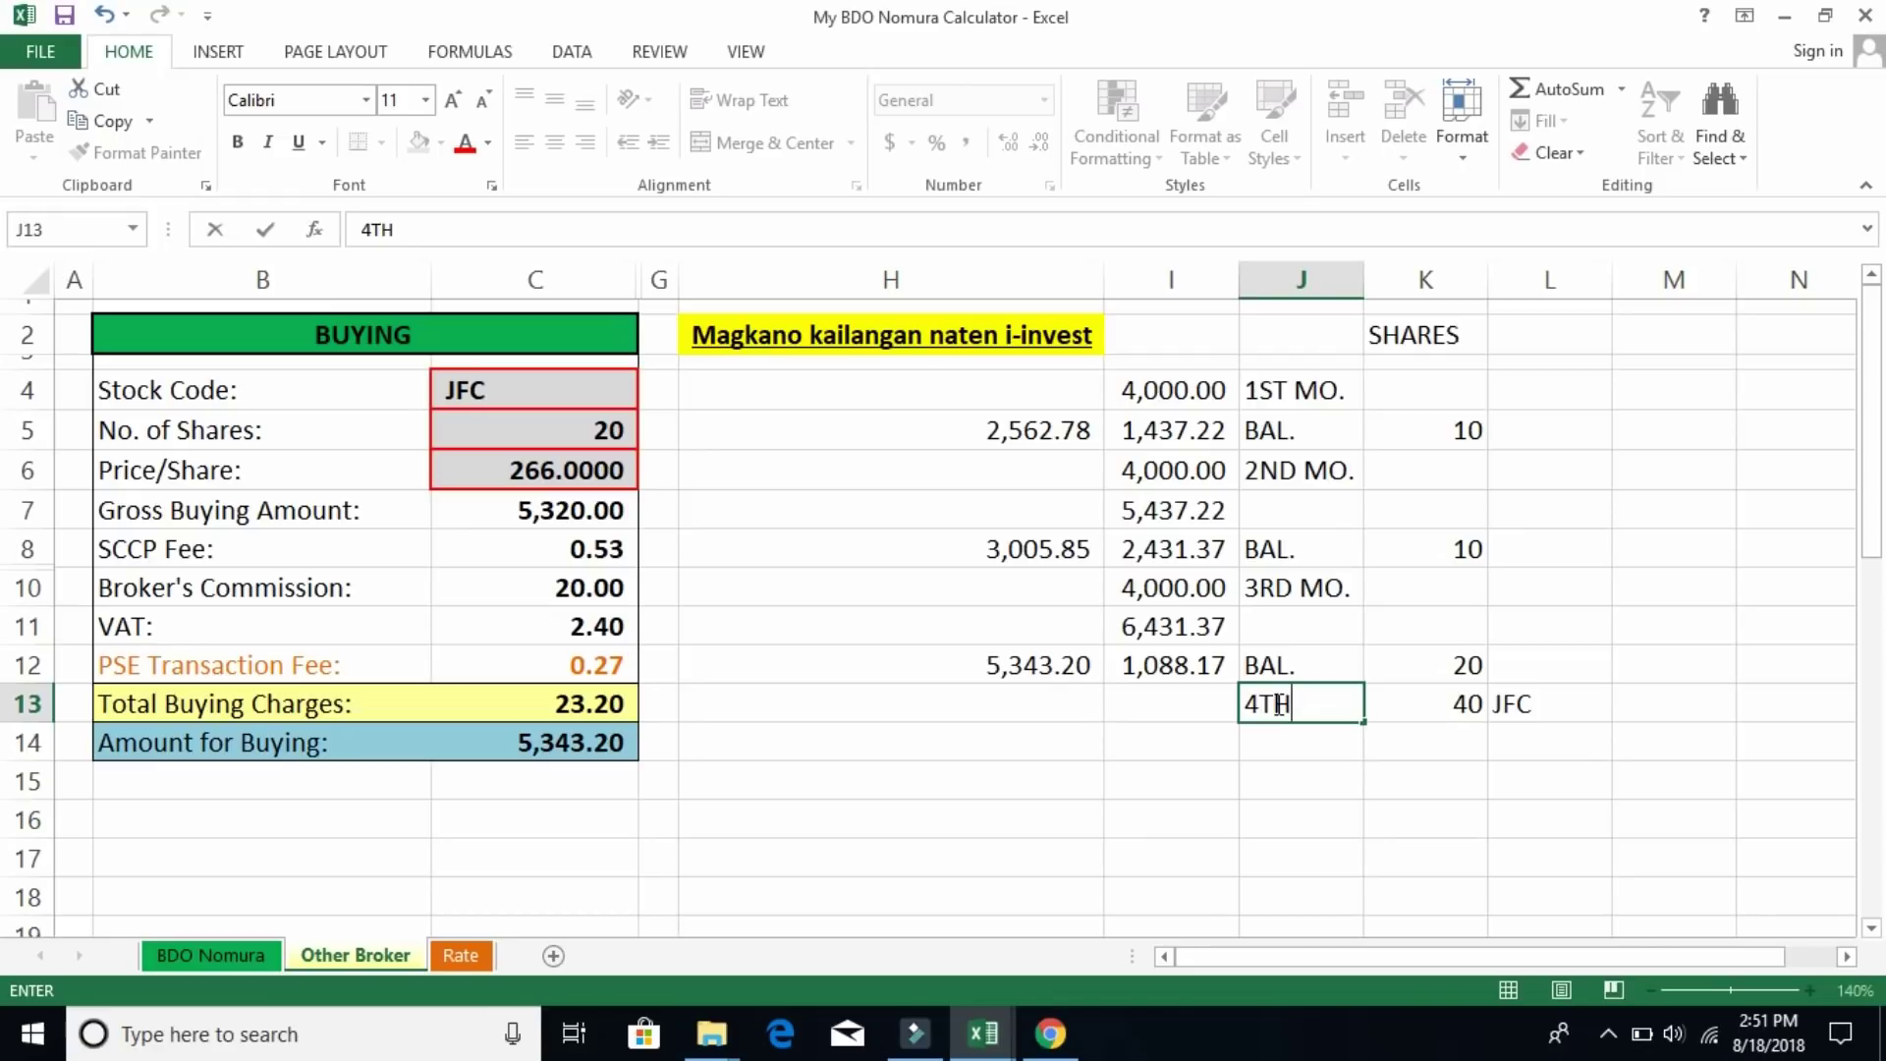
text(. MO)
key(Return)
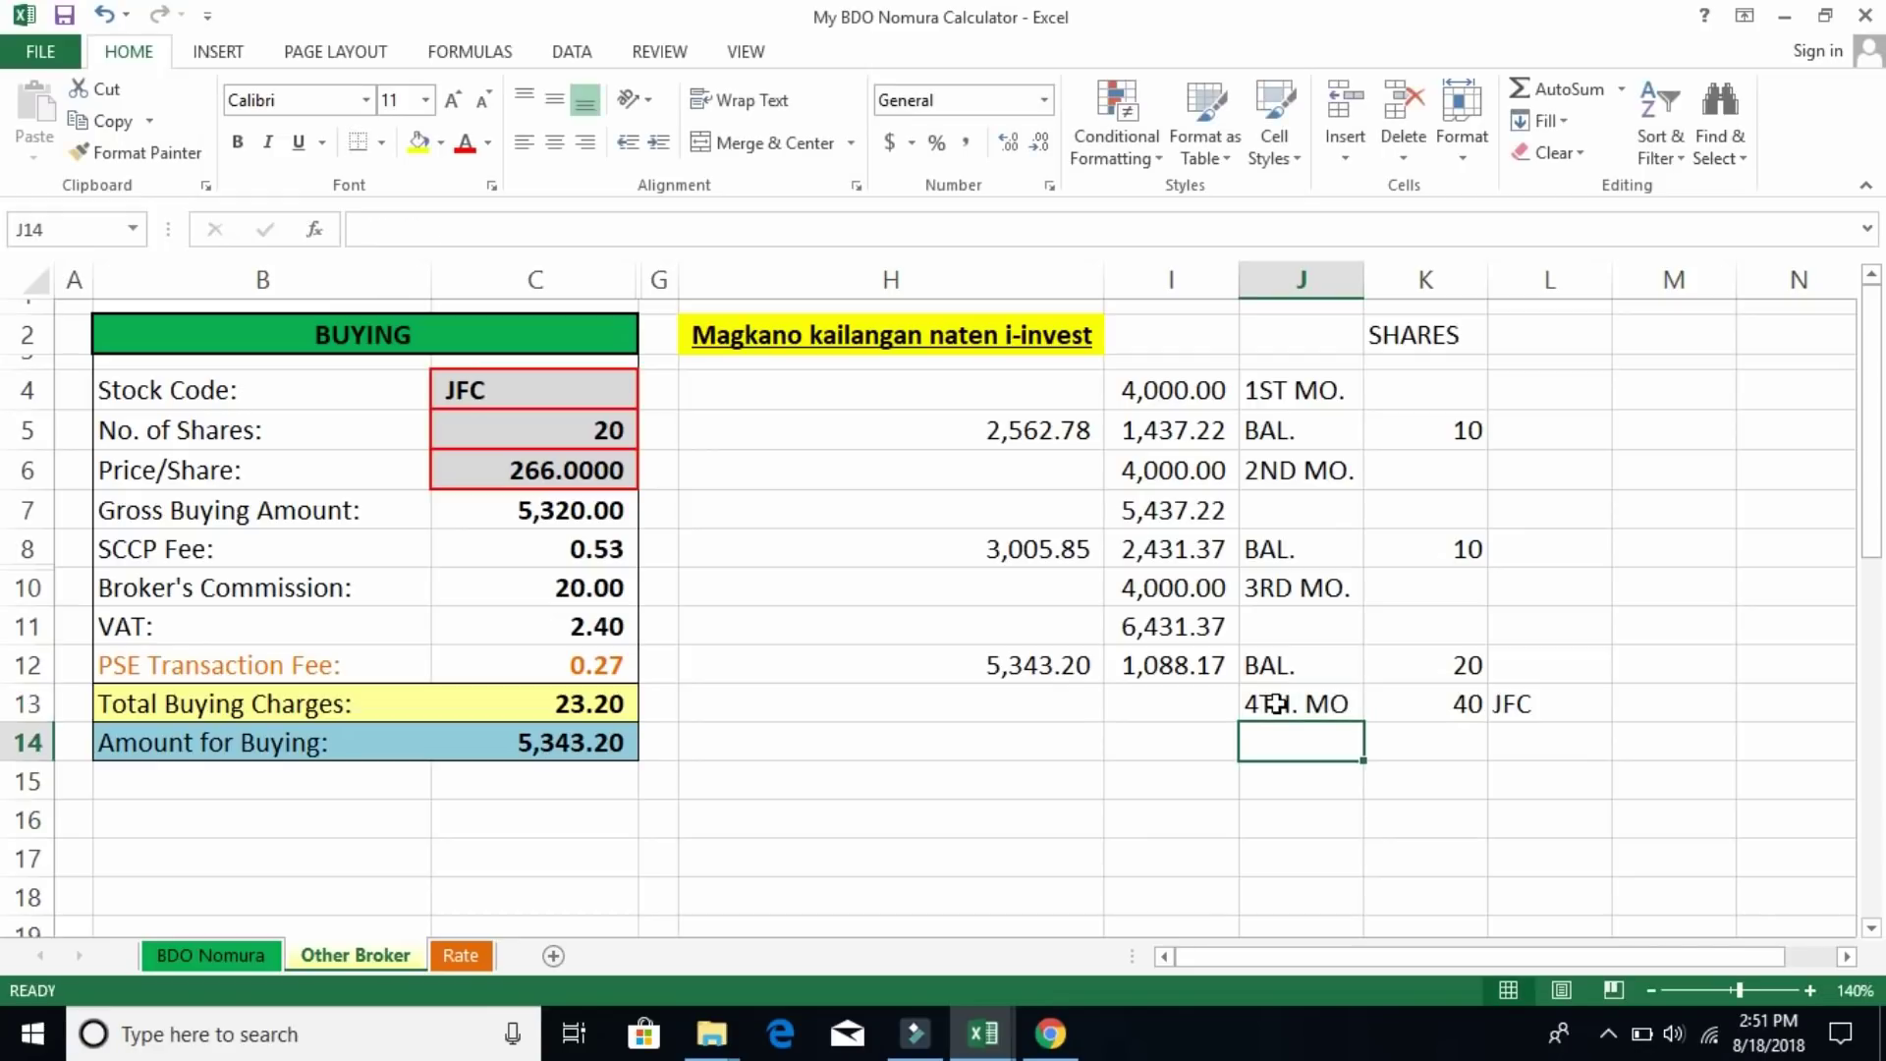
Enter 4000 in I13 as the fourth month's capital
click(1171, 699)
text(4000)
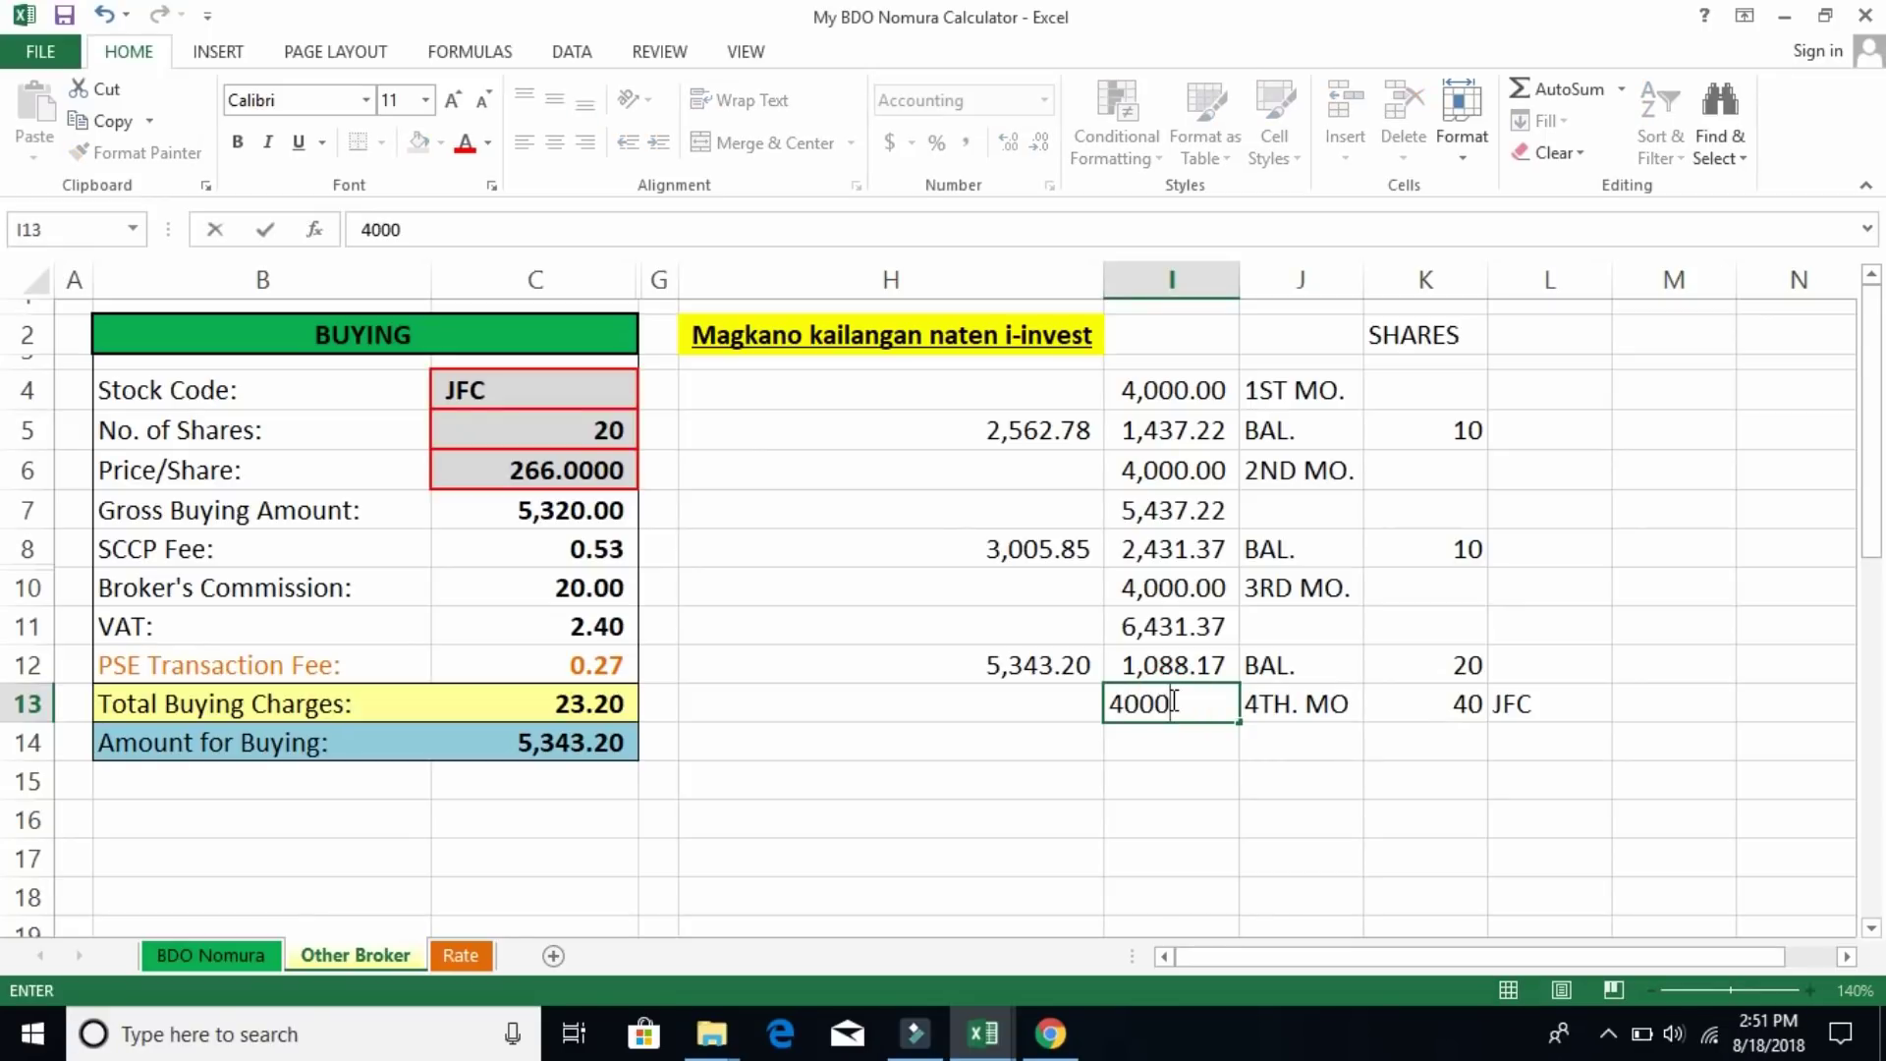
key(Return)
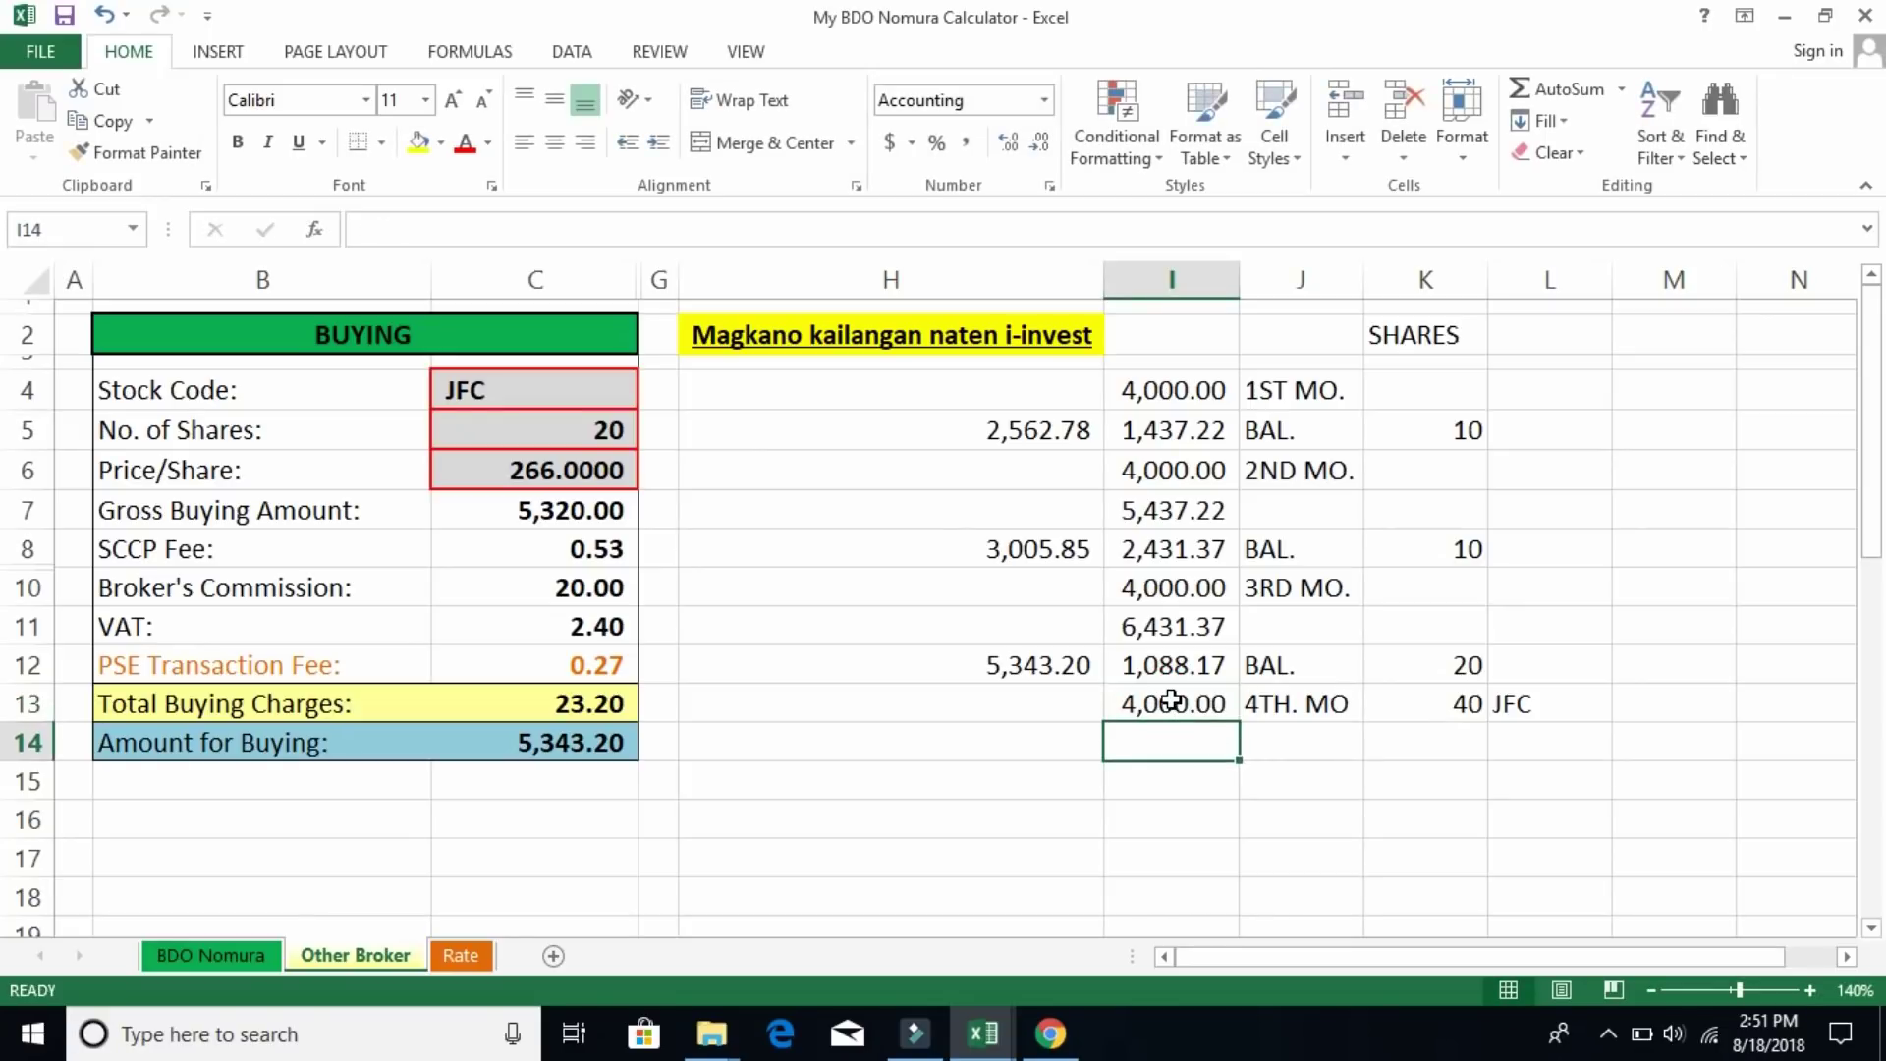
click(1389, 838)
click(1566, 816)
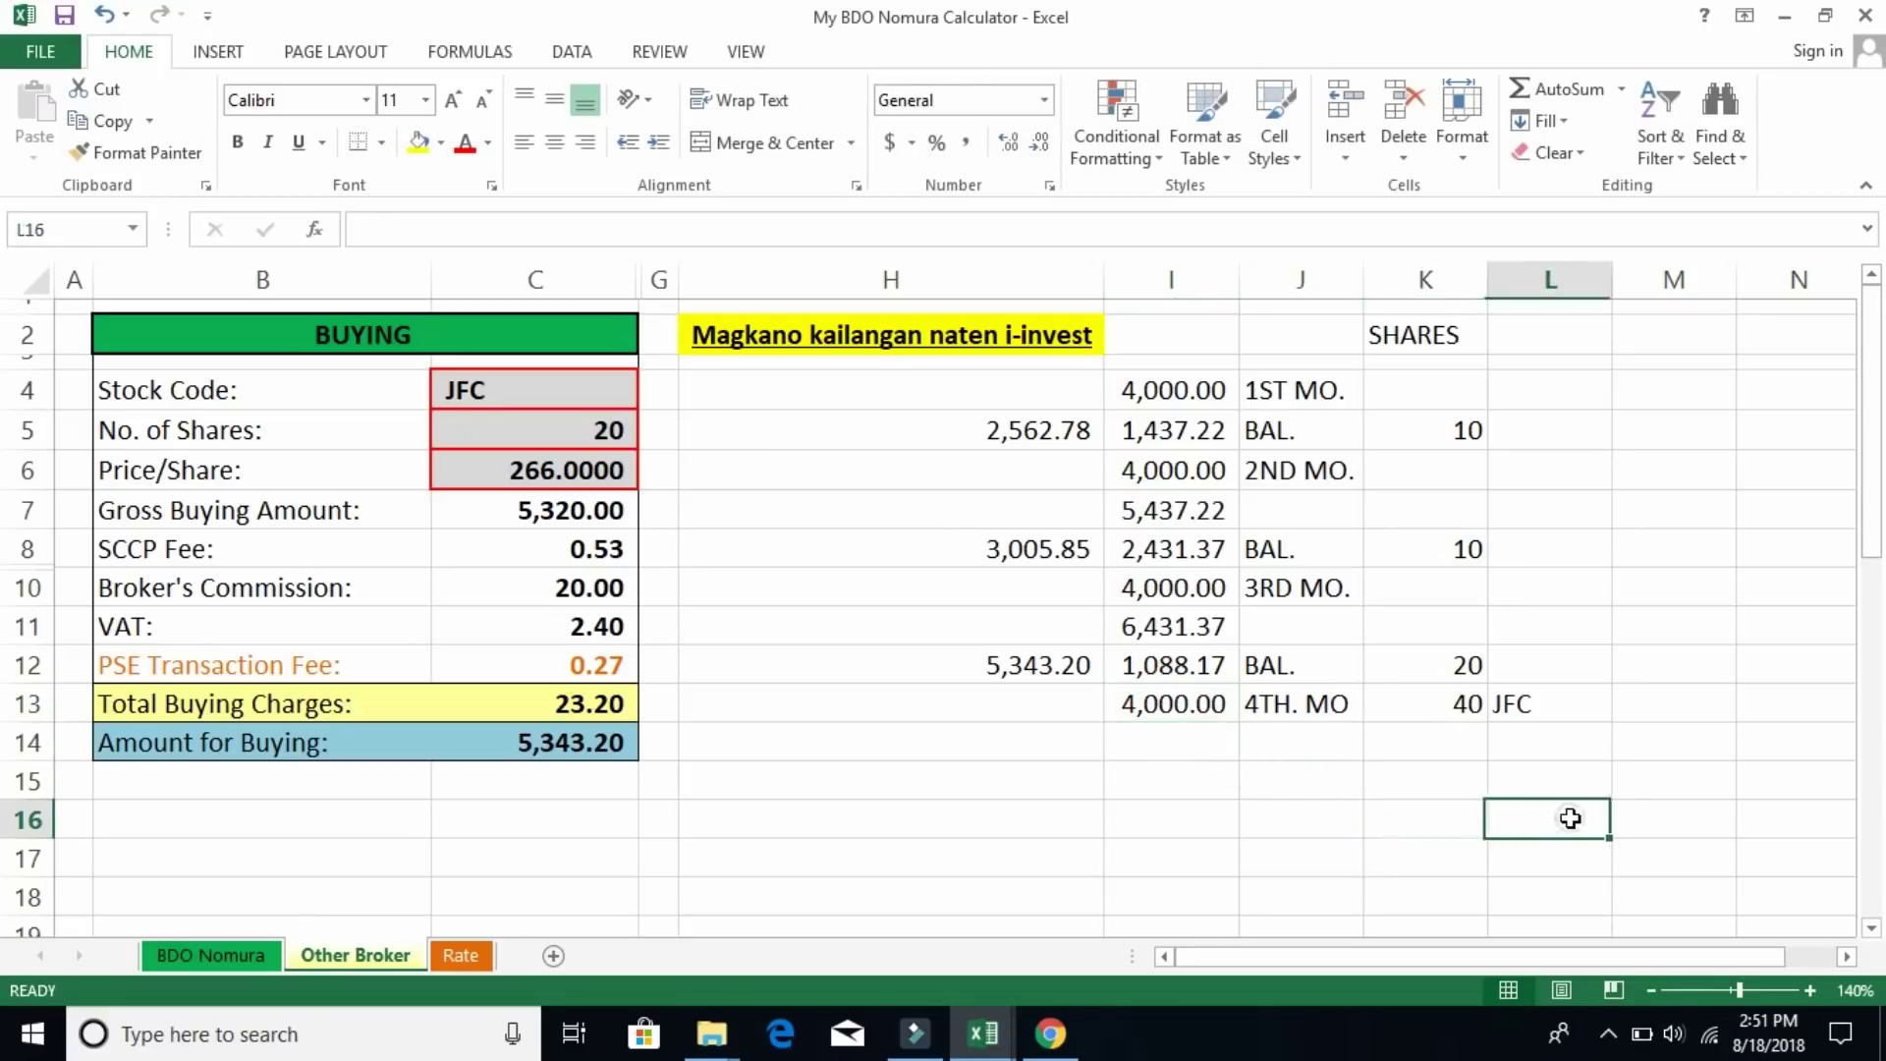